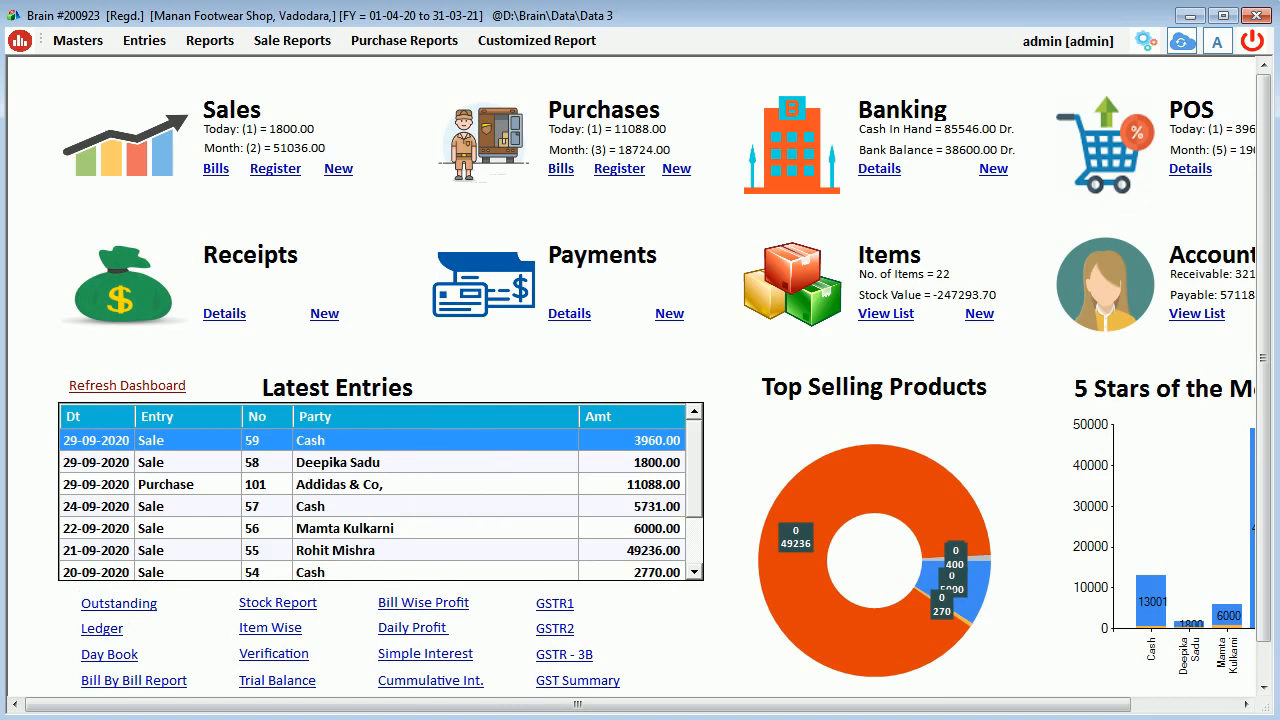
Review the modules on/off overview in the software settings, then return to the dashboard.
left_click(58, 42)
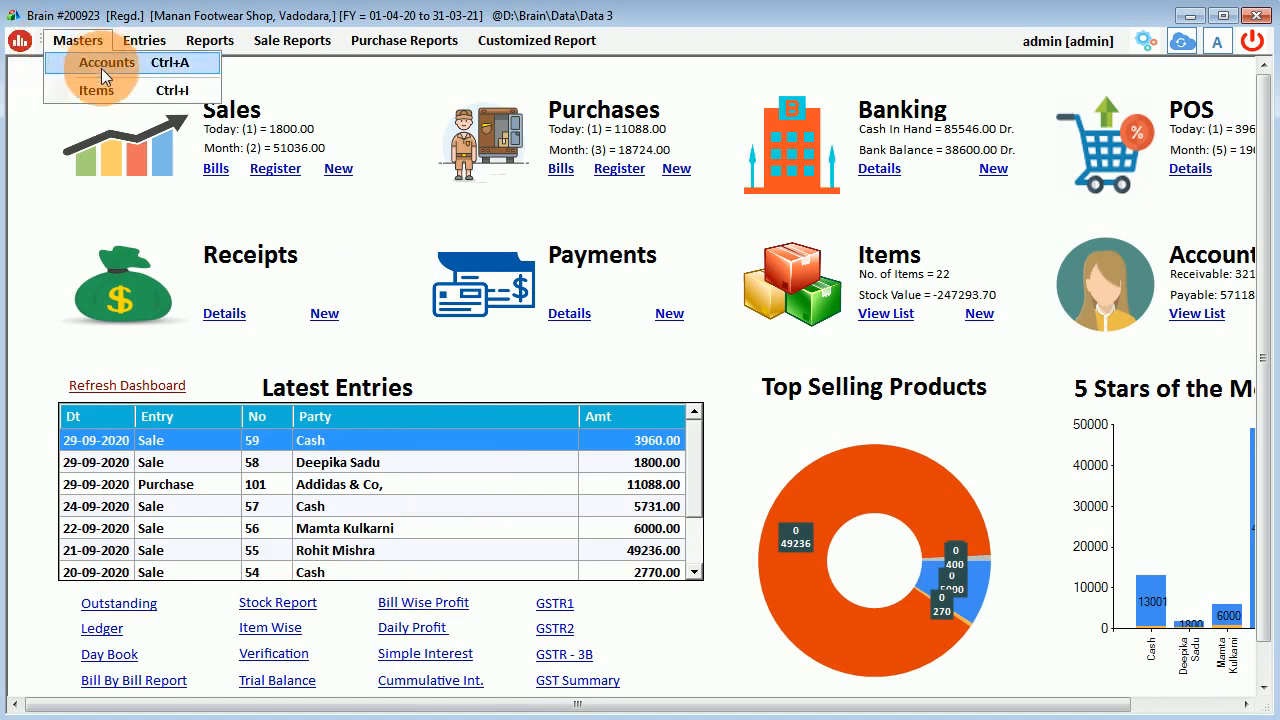
left_click(1144, 40)
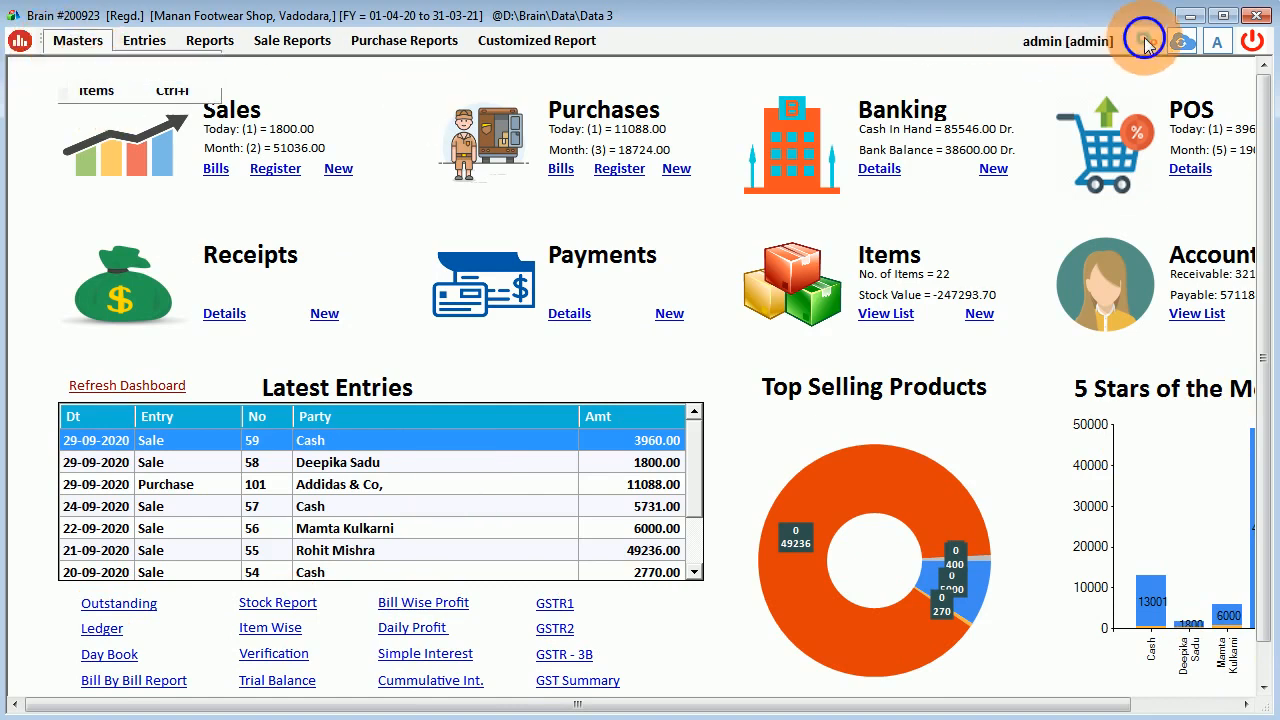
left_click(1090, 355)
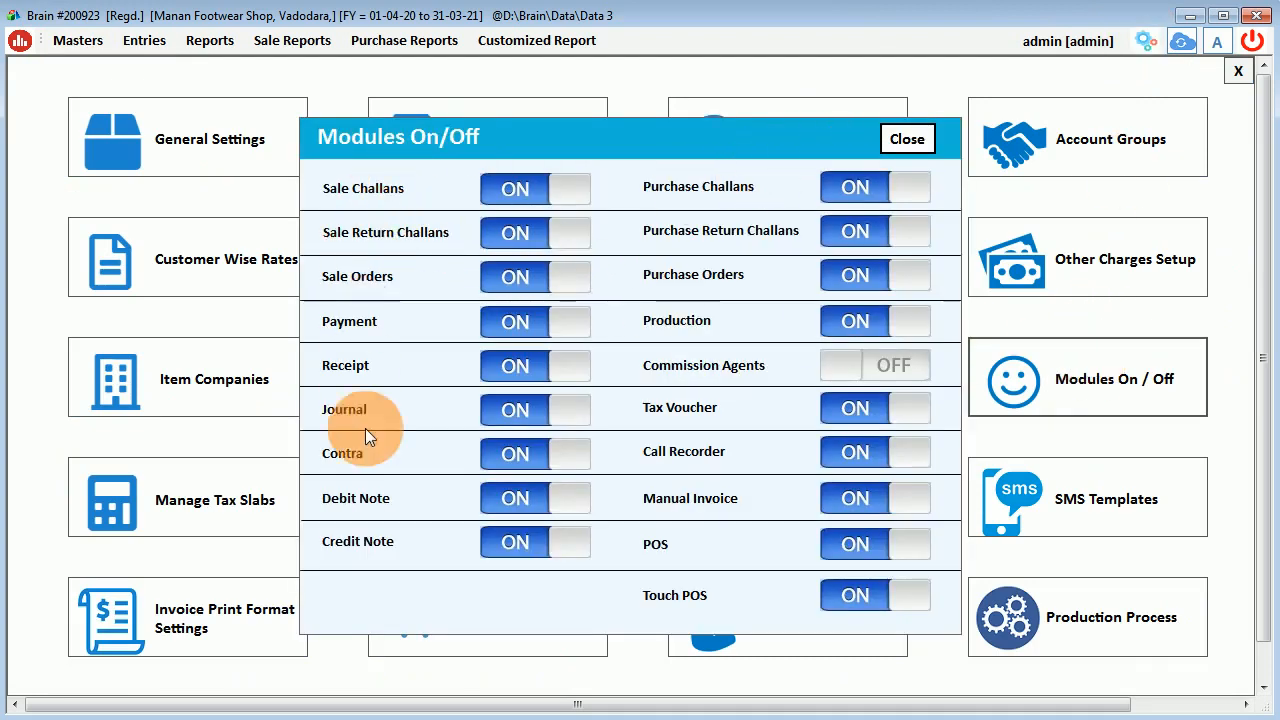
left_click(910, 139)
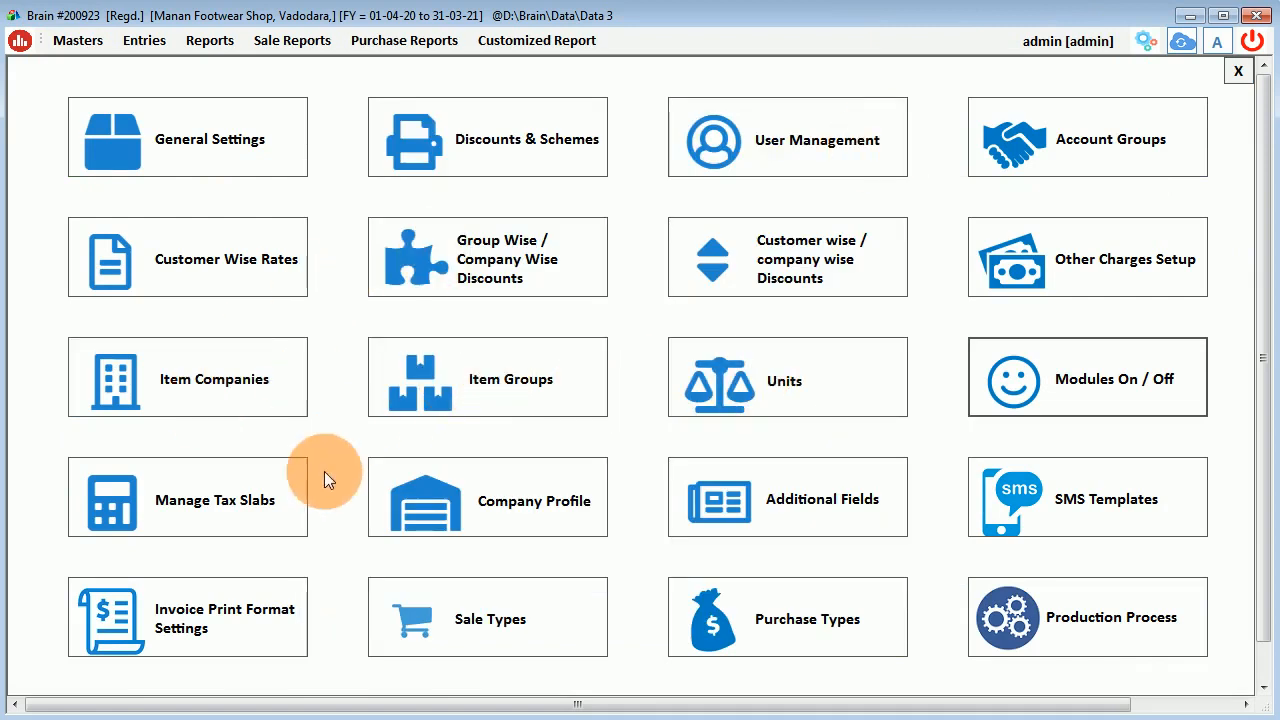
left_click(1238, 71)
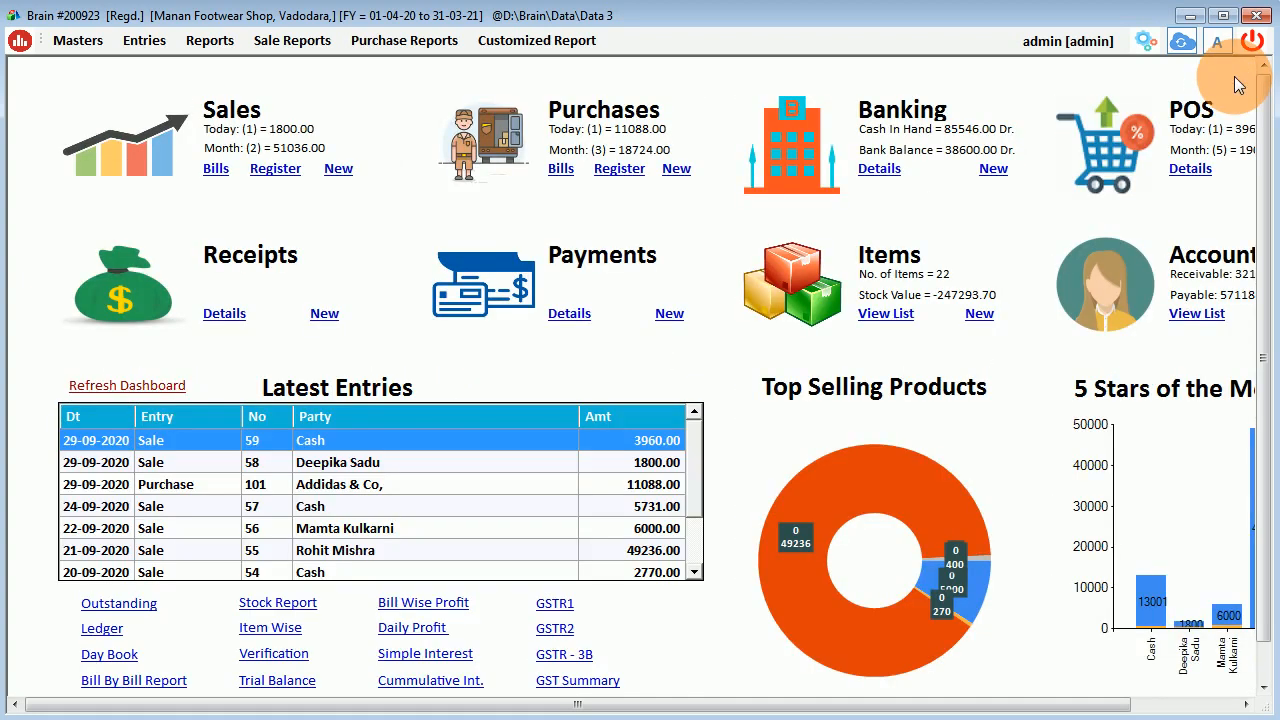
Open the item list and inspect the sizes of Nike Active Shoes.
left_click(894, 315)
left_click(231, 273)
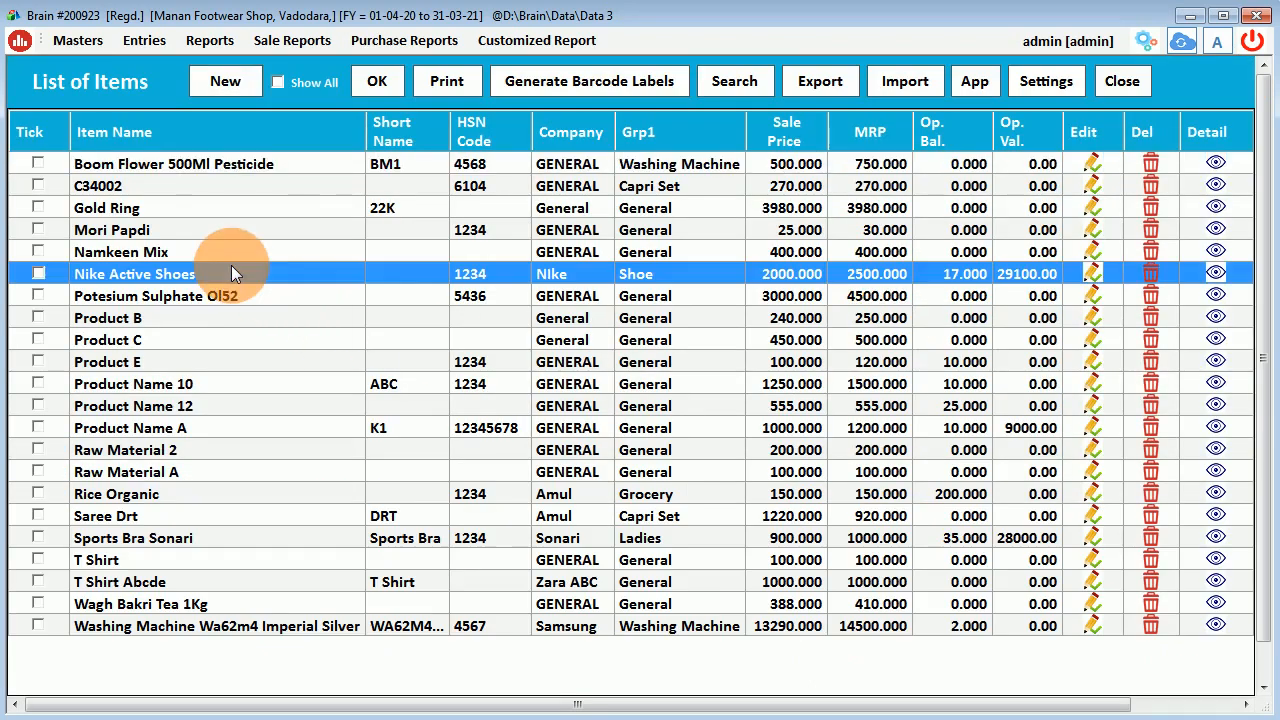
double_click(231, 273)
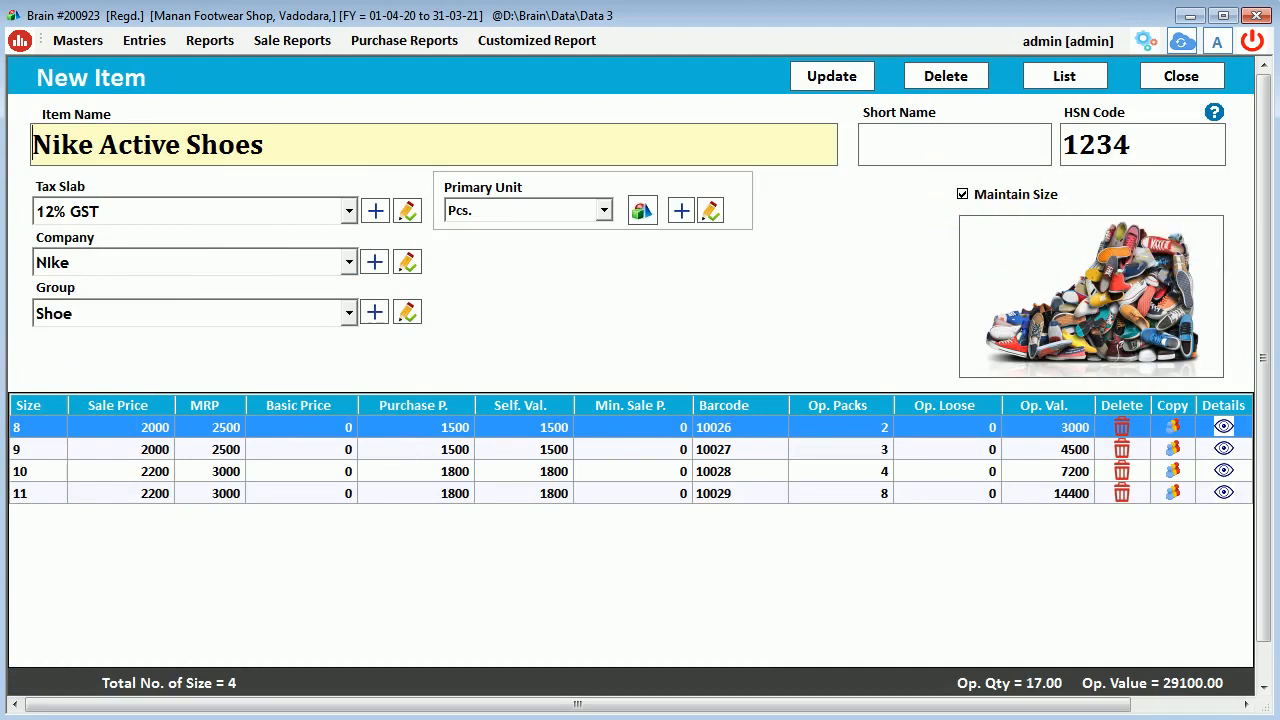
left_click(1184, 72)
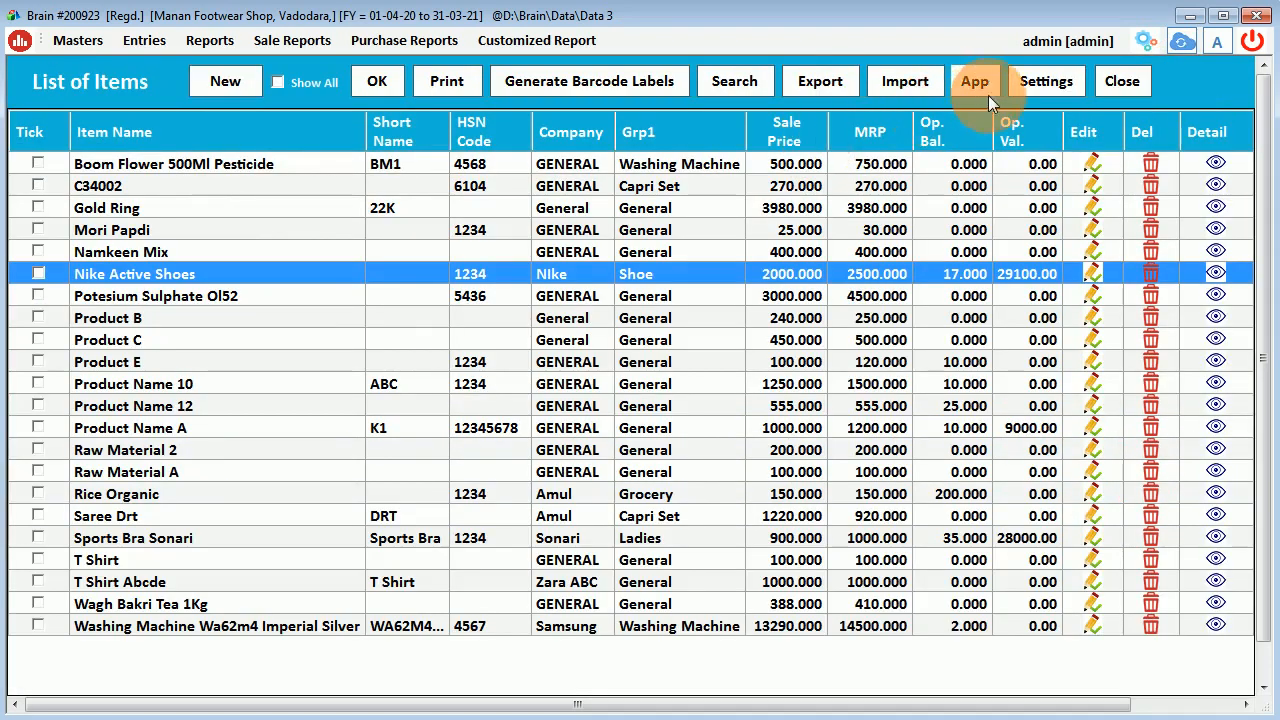
Set the item sub-item settings to one sub-item named Size and apply them.
left_click(1040, 82)
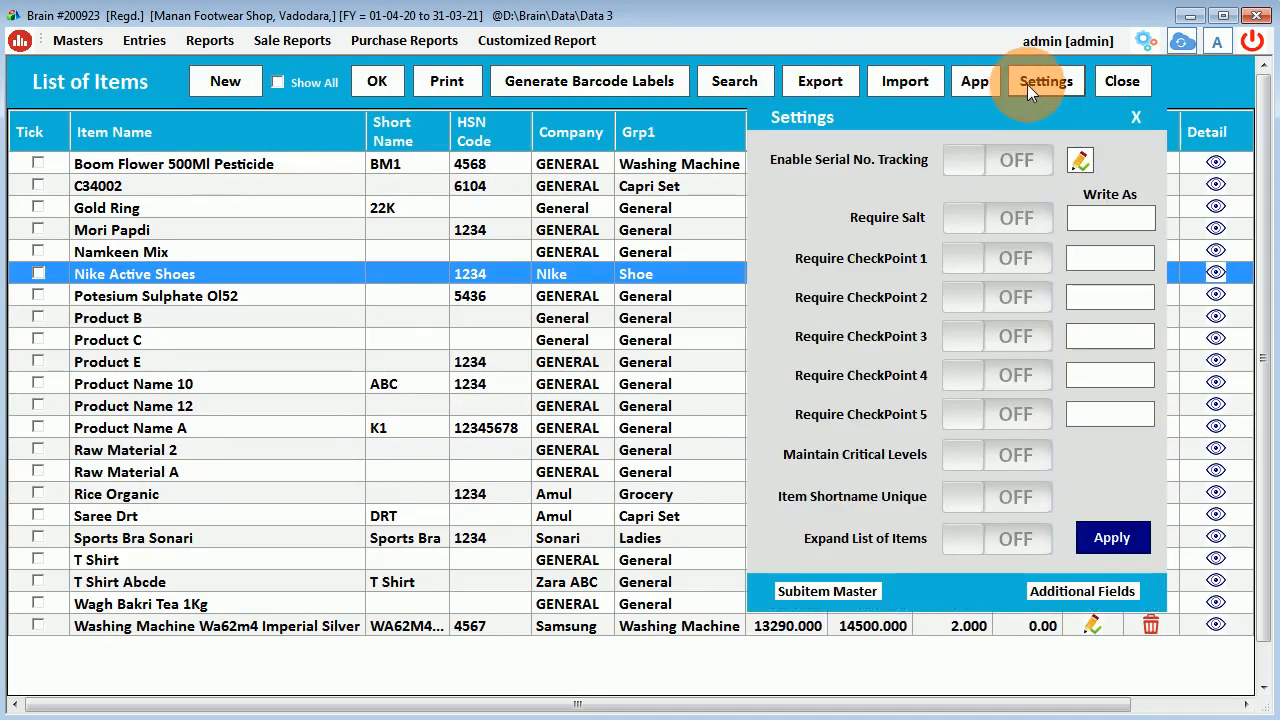
left_click(822, 591)
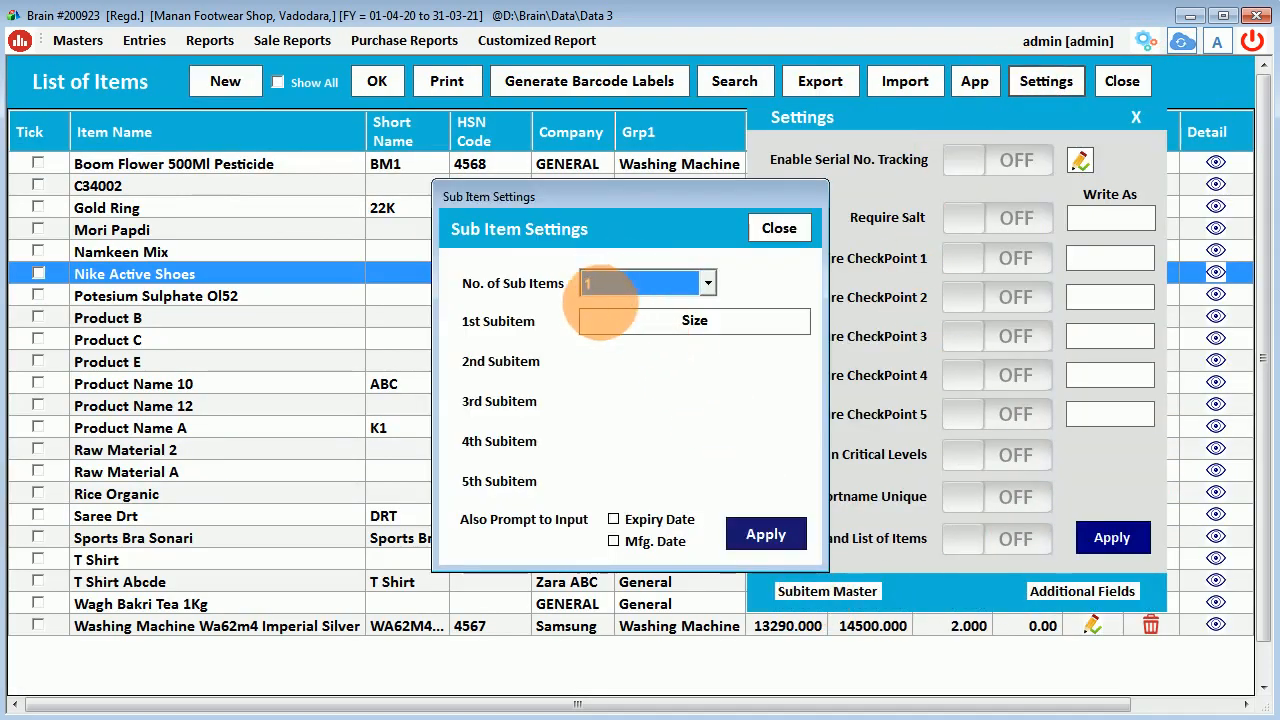
left_click(608, 283)
left_click(608, 280)
left_click(680, 322)
double_click(680, 322)
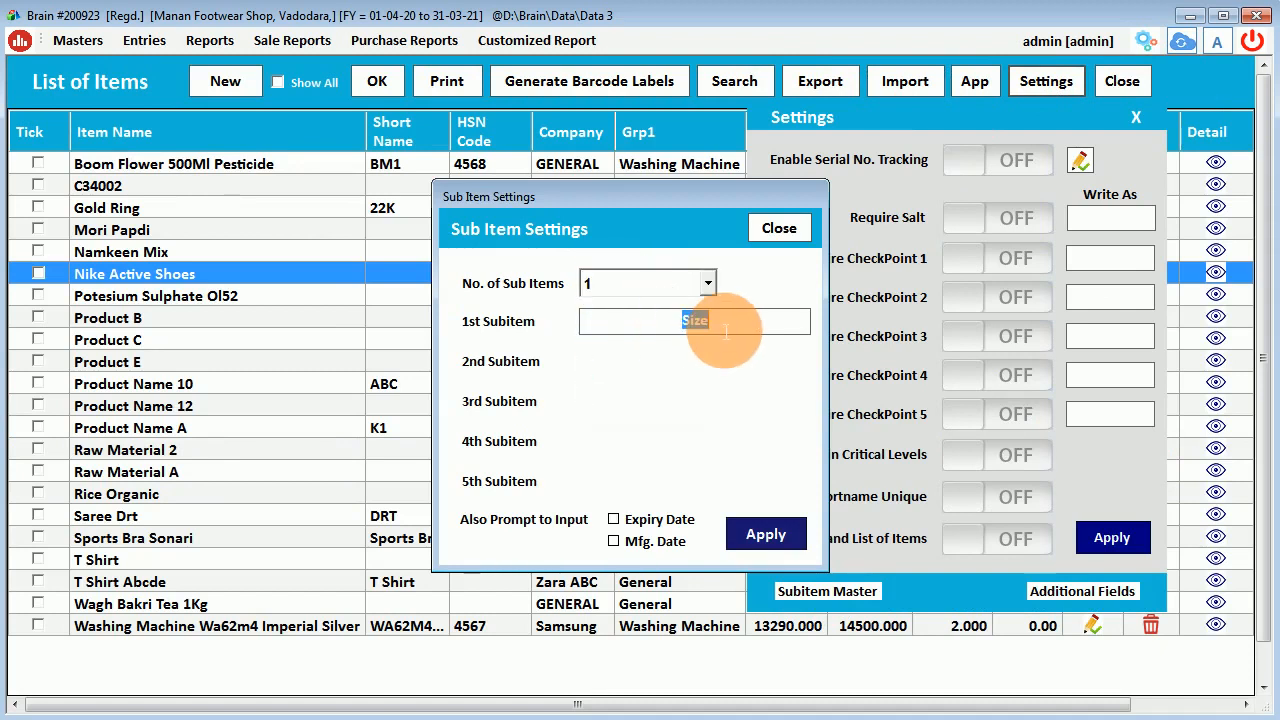
left_click(778, 228)
left_click(1078, 160)
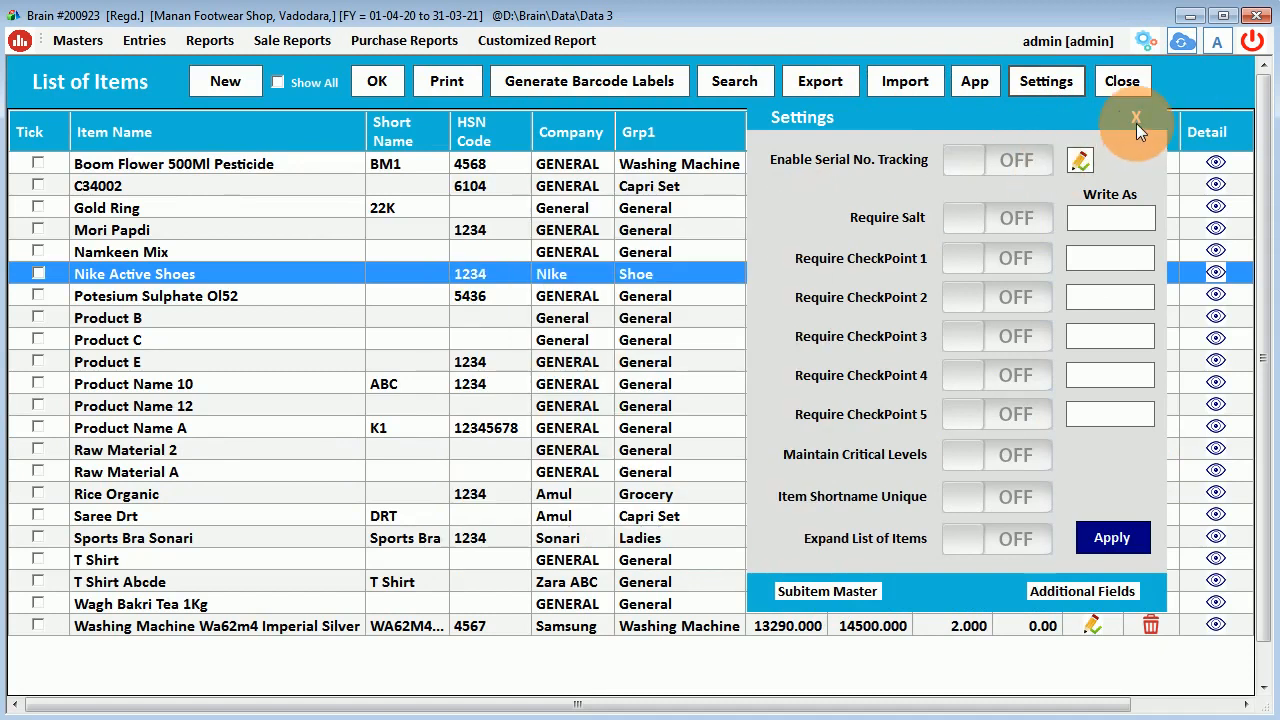
left_click(676, 421)
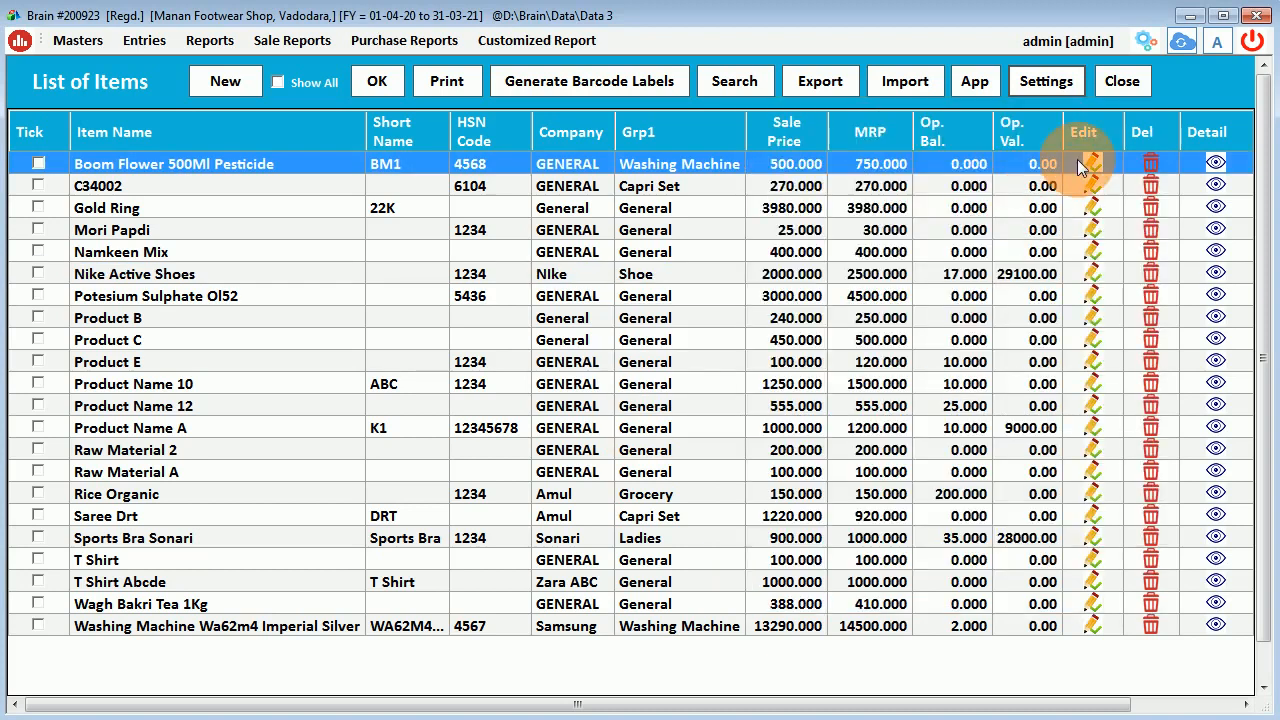
Copy Nike Active Shoes' size 11 row as size 12 with 1 opening pack, then save.
double_click(213, 275)
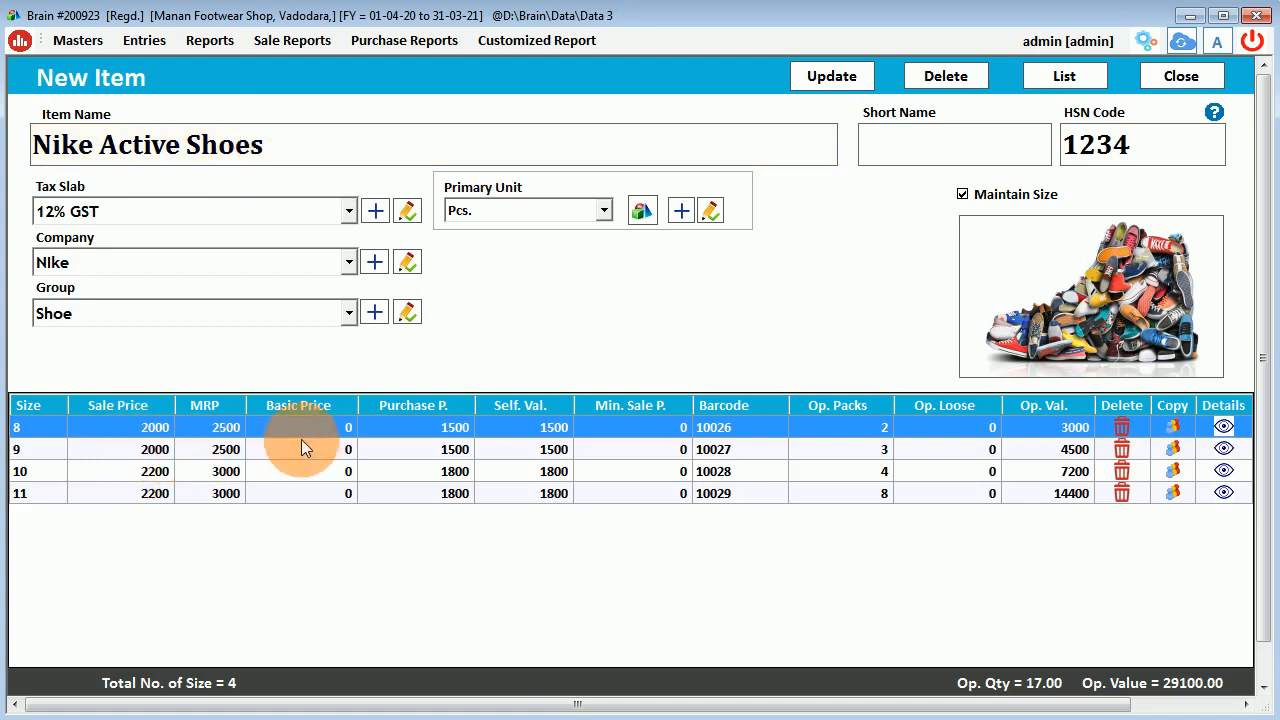
left_click(84, 495)
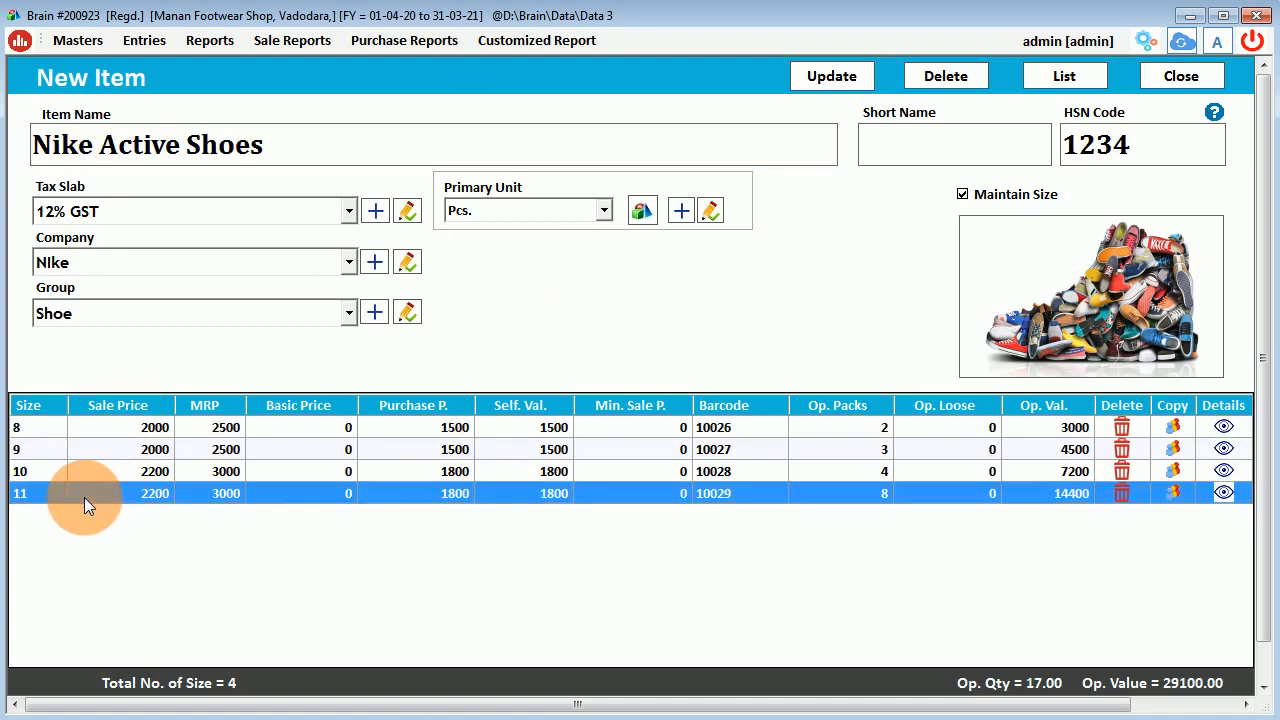
left_click(1174, 489)
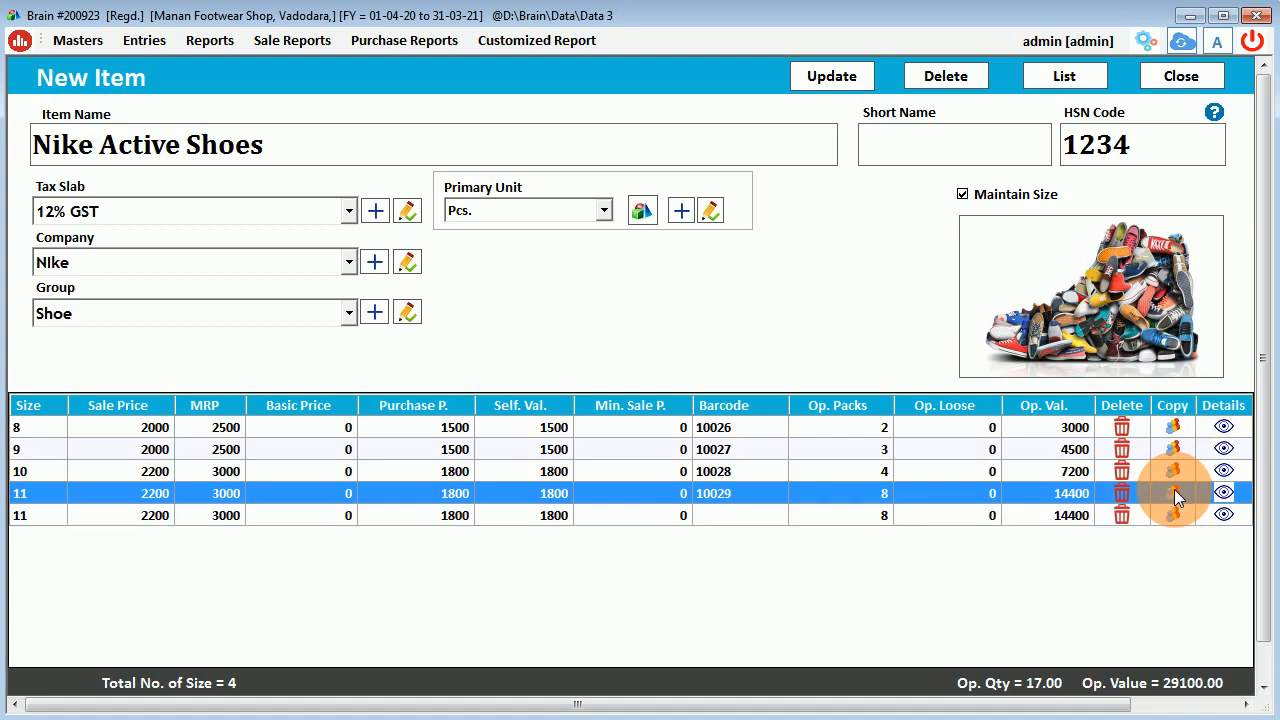
left_click(35, 518)
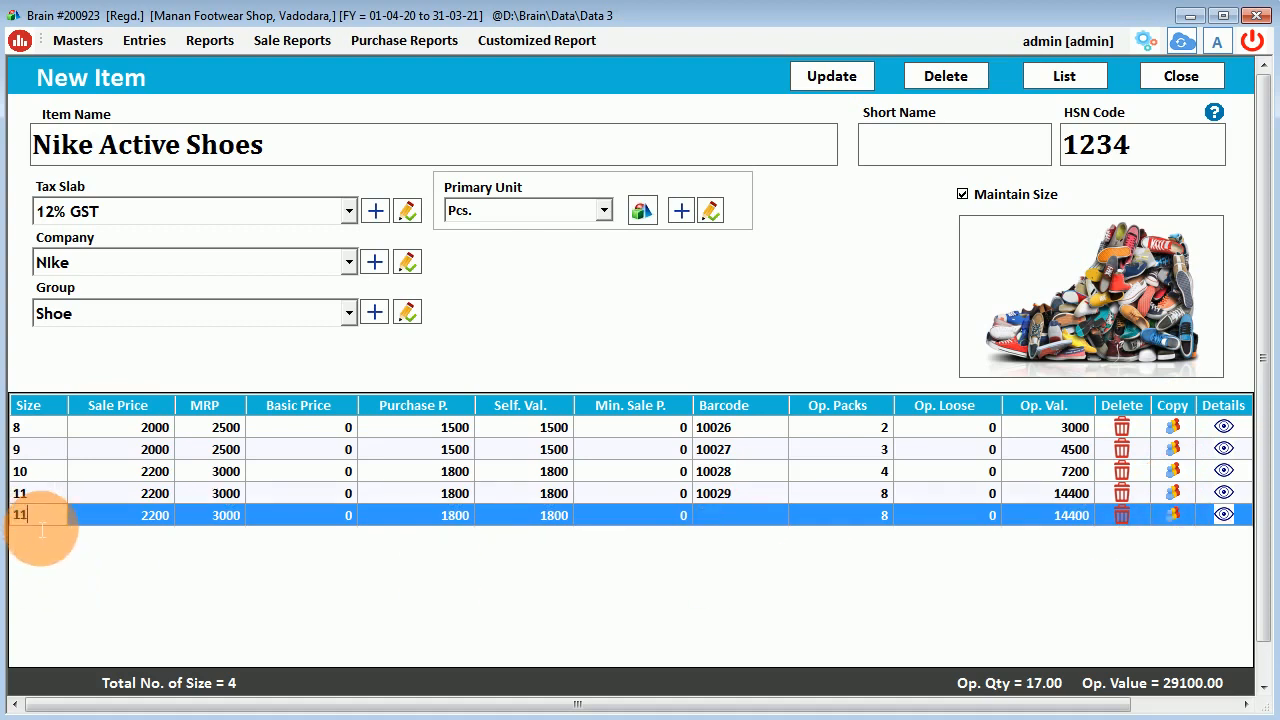
type("12")
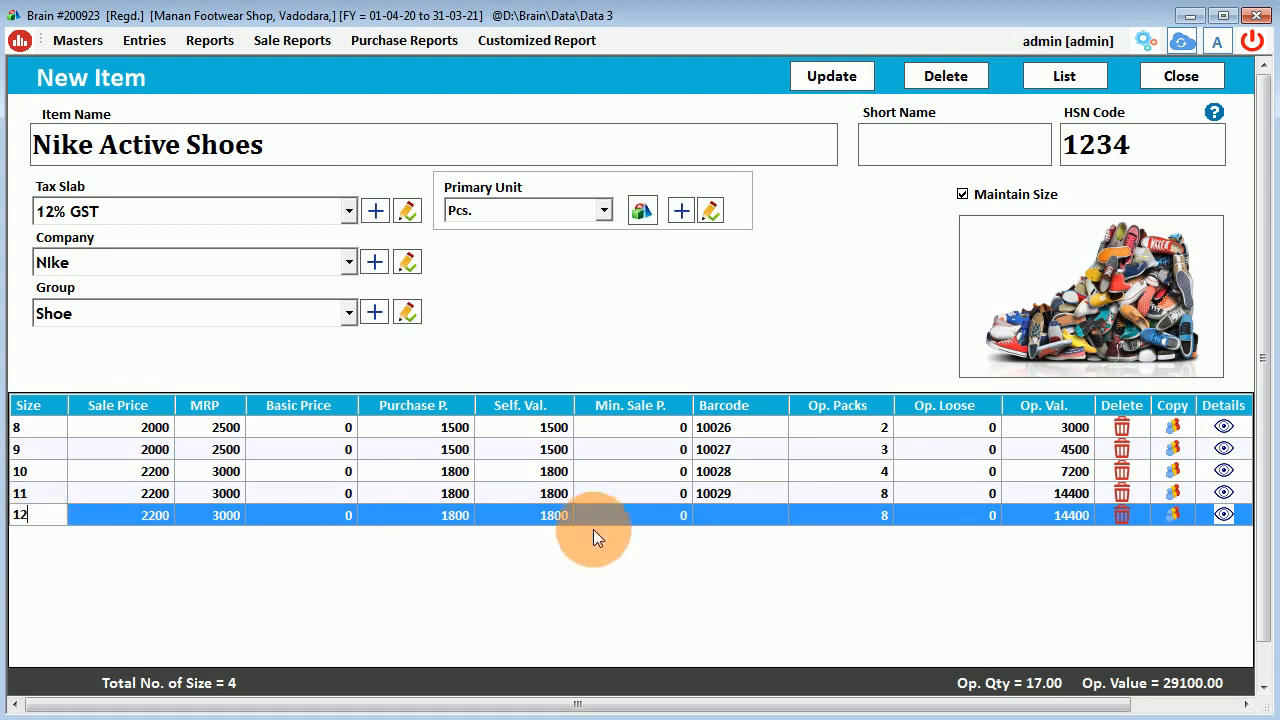
left_click(868, 516)
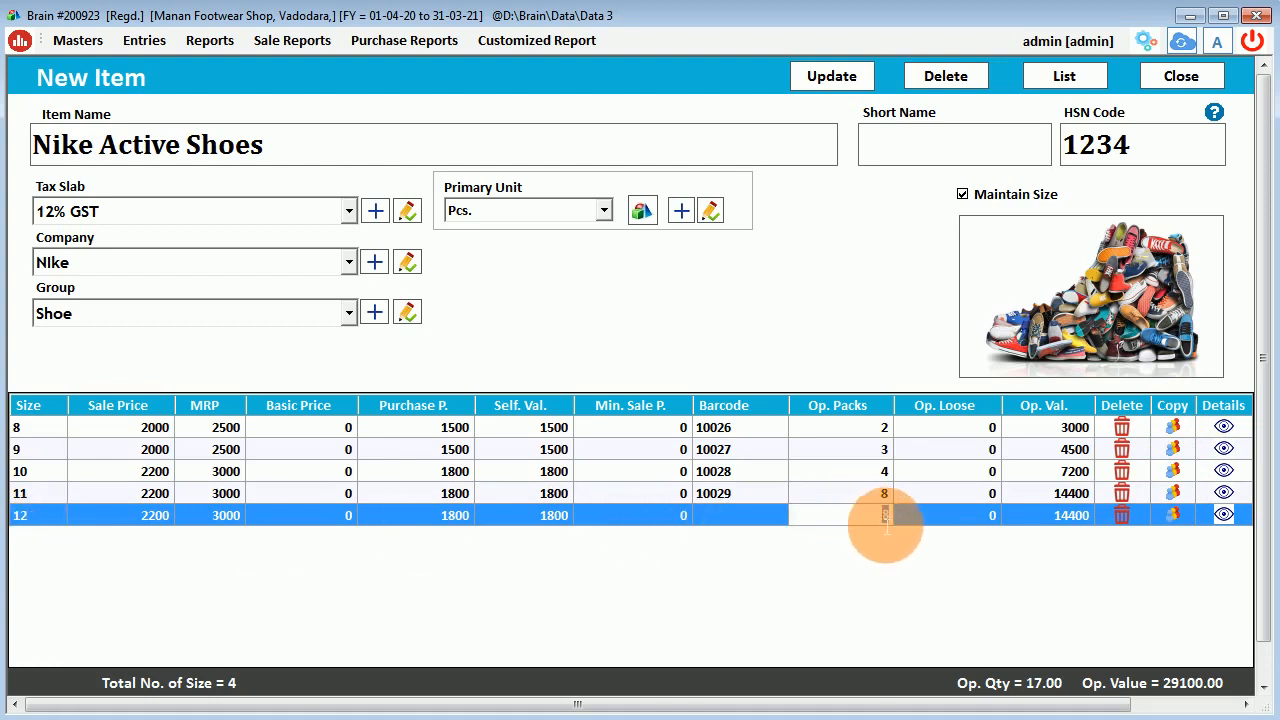
key("Return")
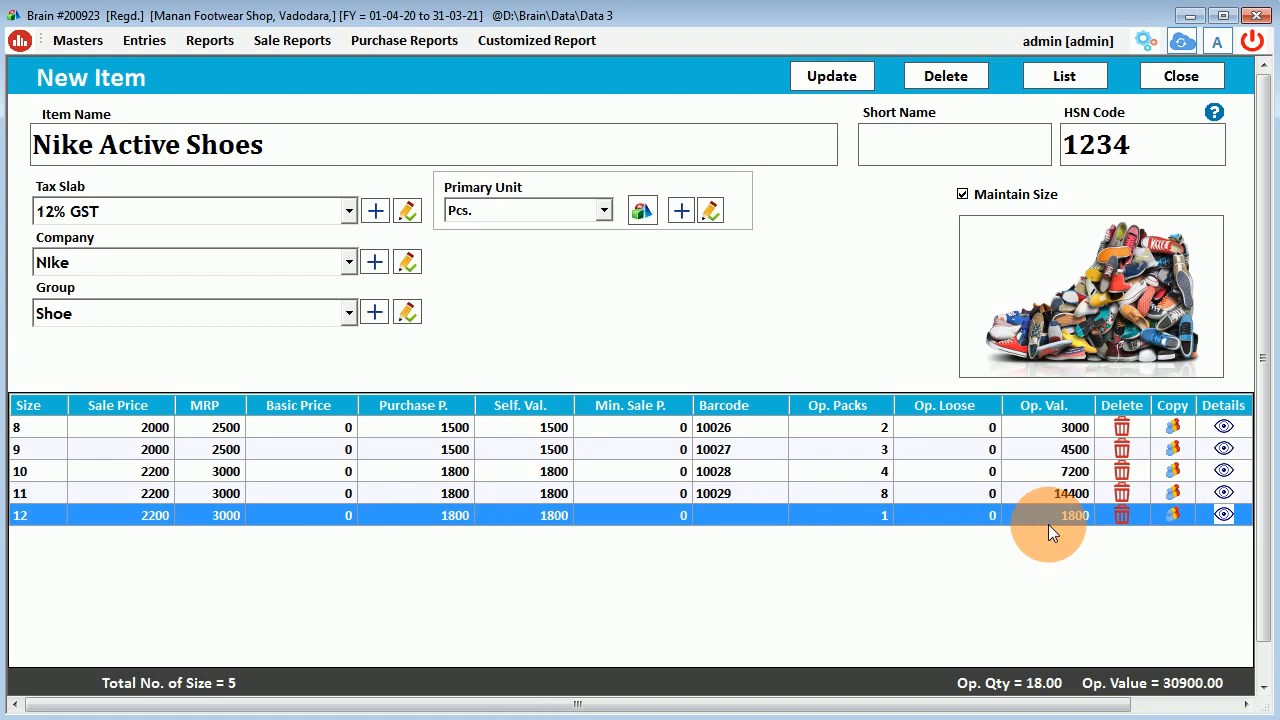
left_click(836, 80)
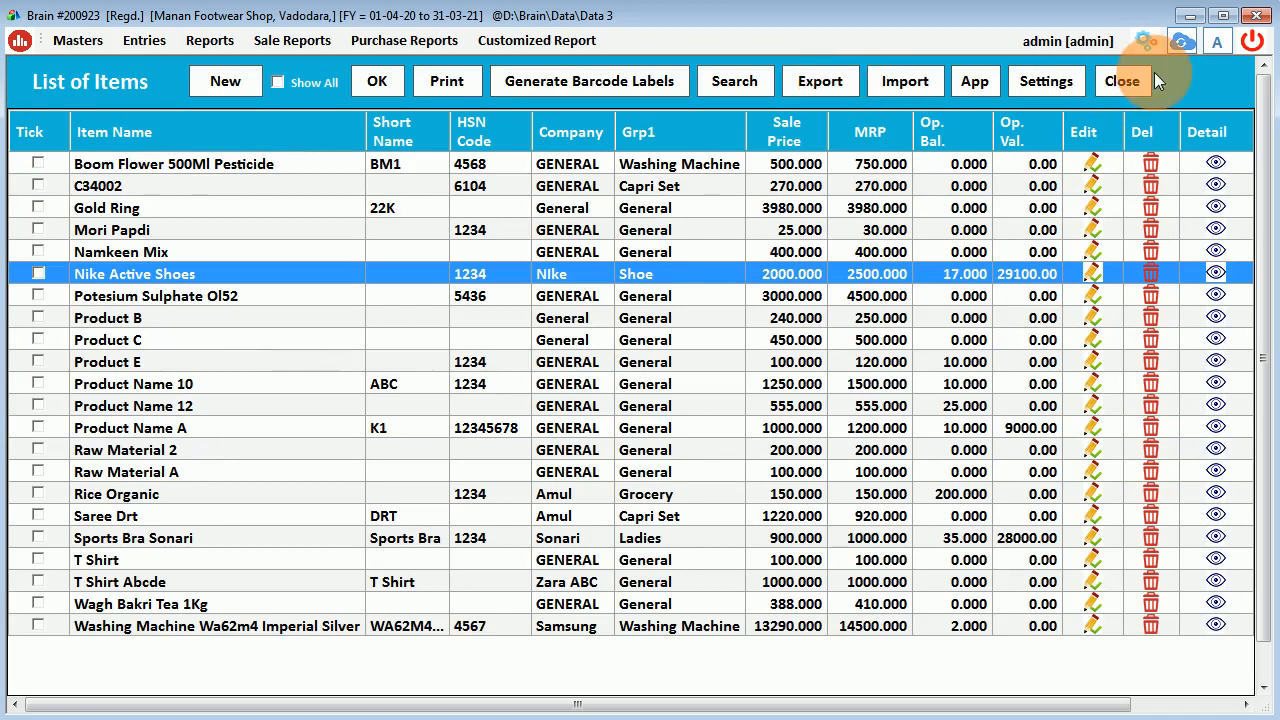
left_click(1122, 80)
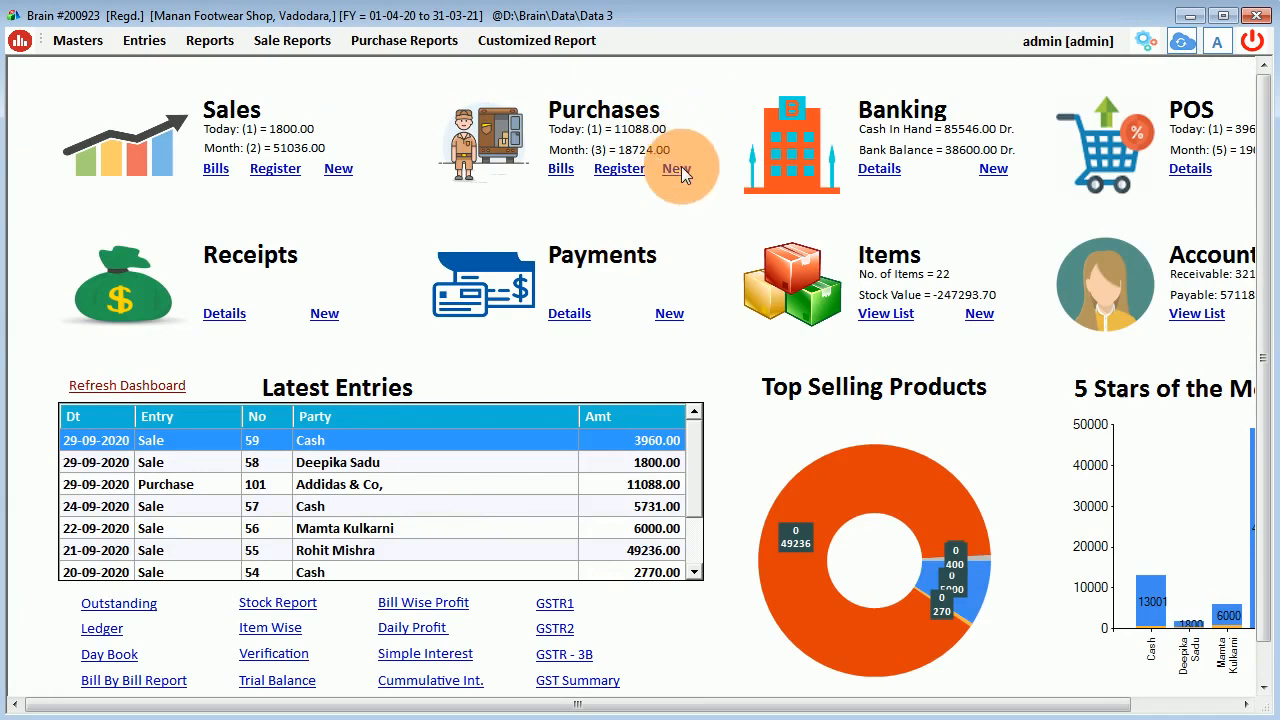
Glance at the purchase bills list, then start a new purchase entry dated 29-09-2020.
left_click(566, 170)
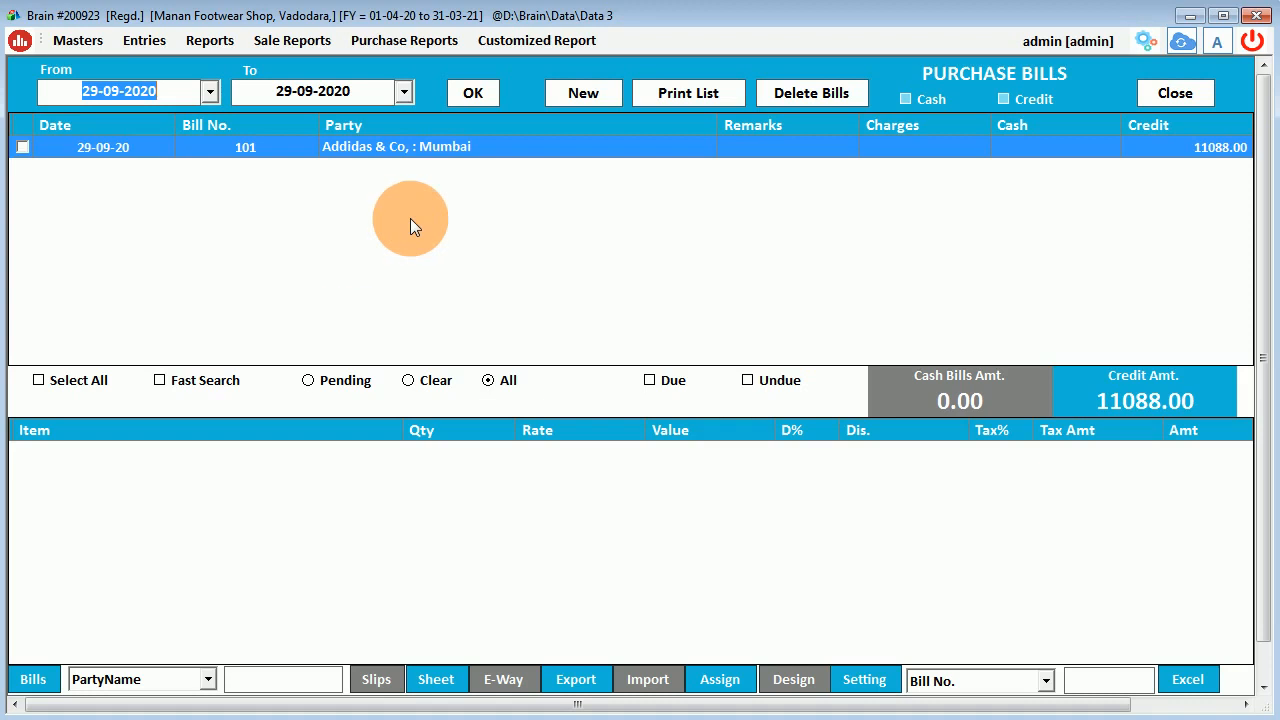
left_click(1176, 93)
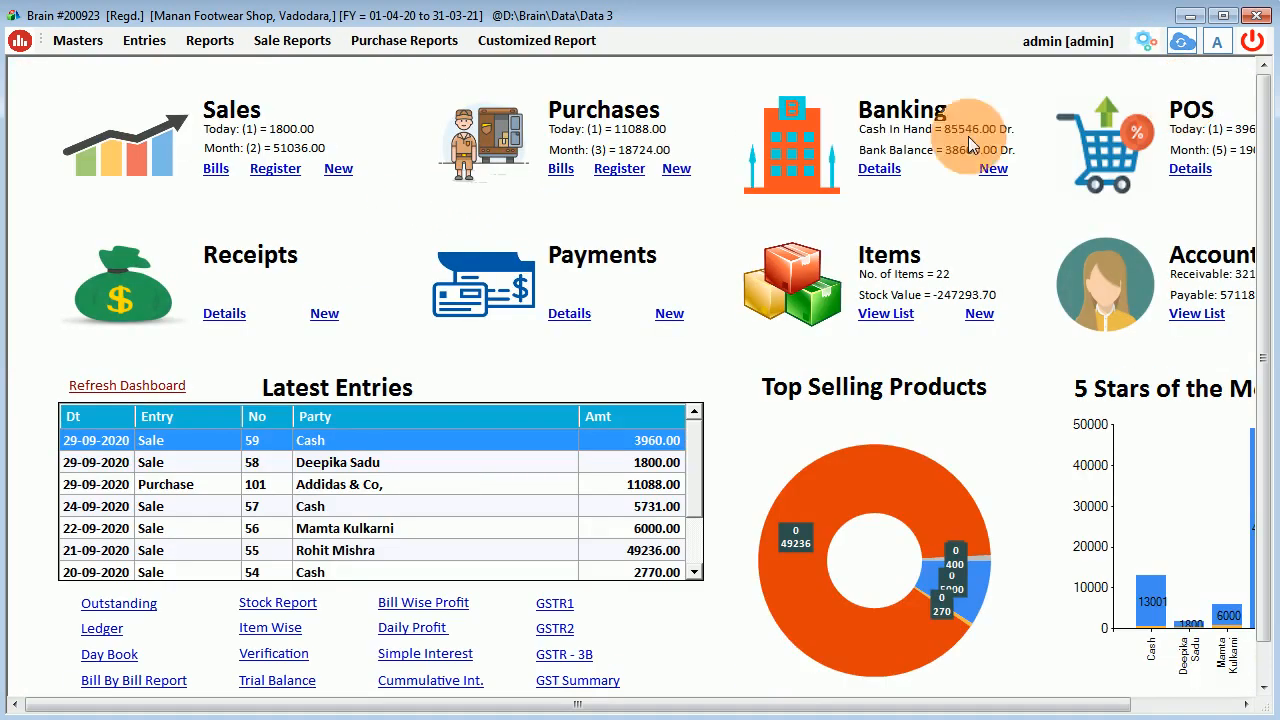
left_click(680, 170)
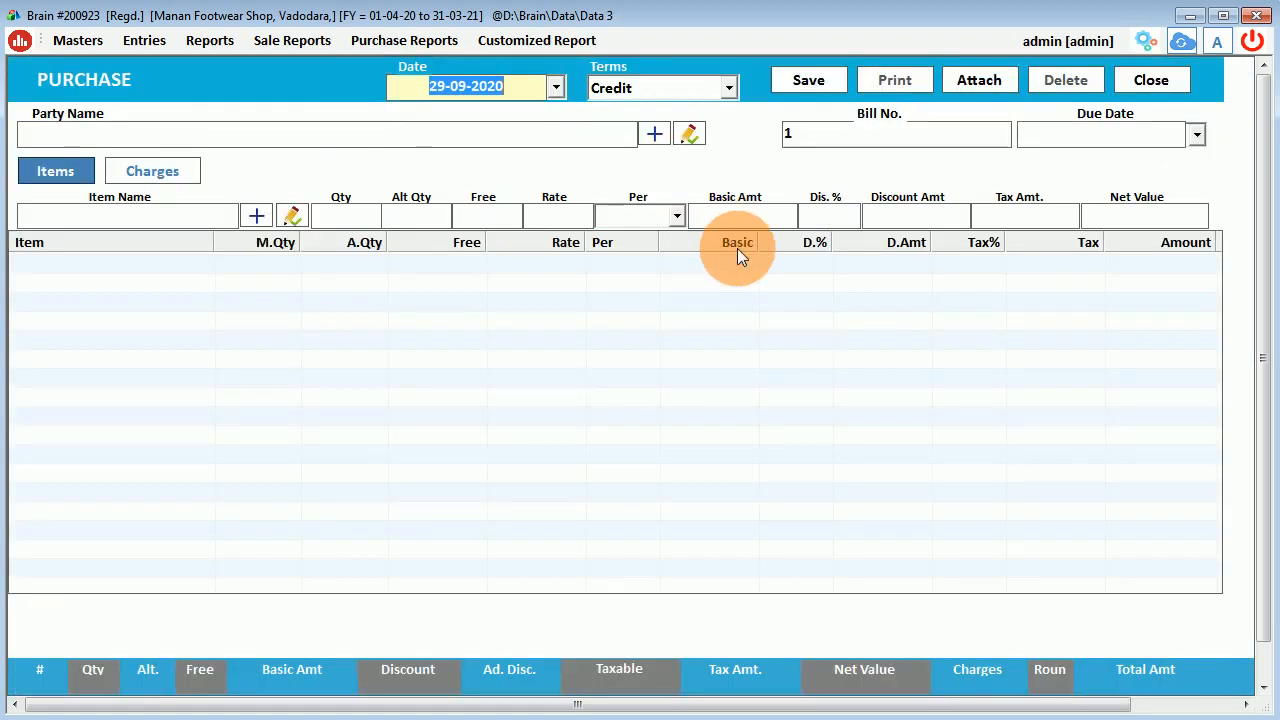
key("Return")
key("Return")
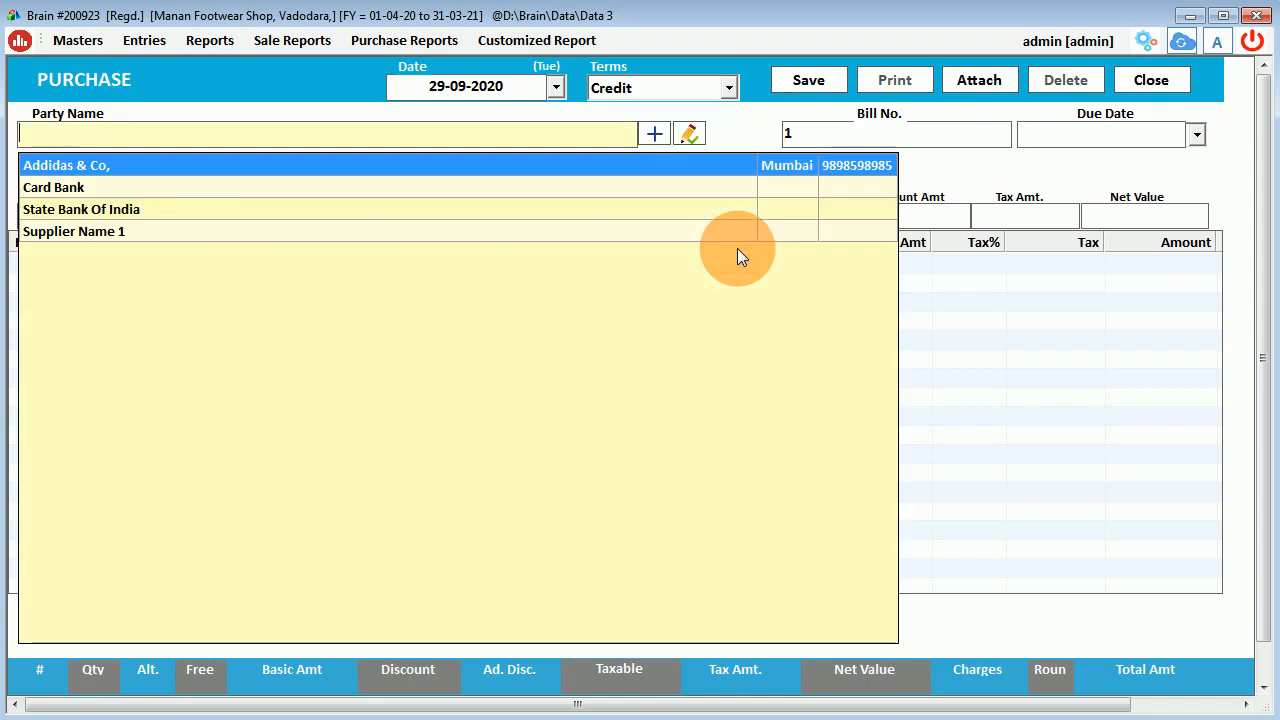
Create a new supplier account named 'Nike Corporation'.
left_click(654, 134)
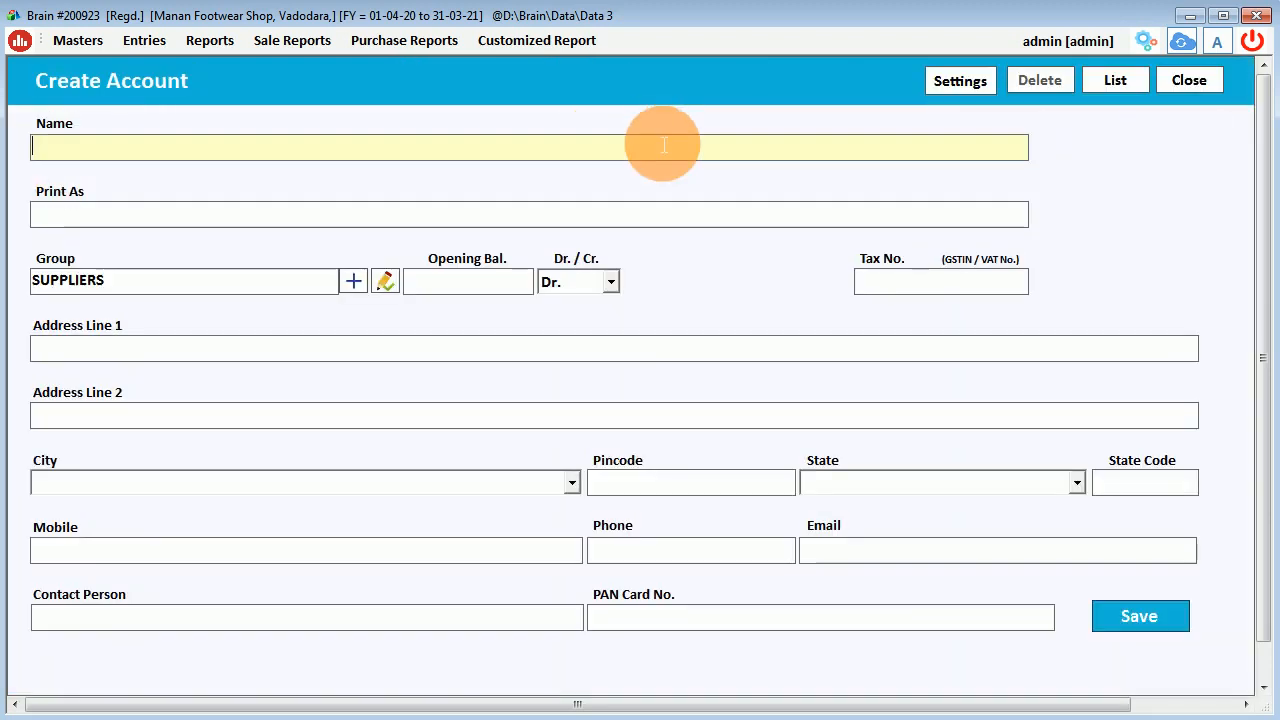
type("A")
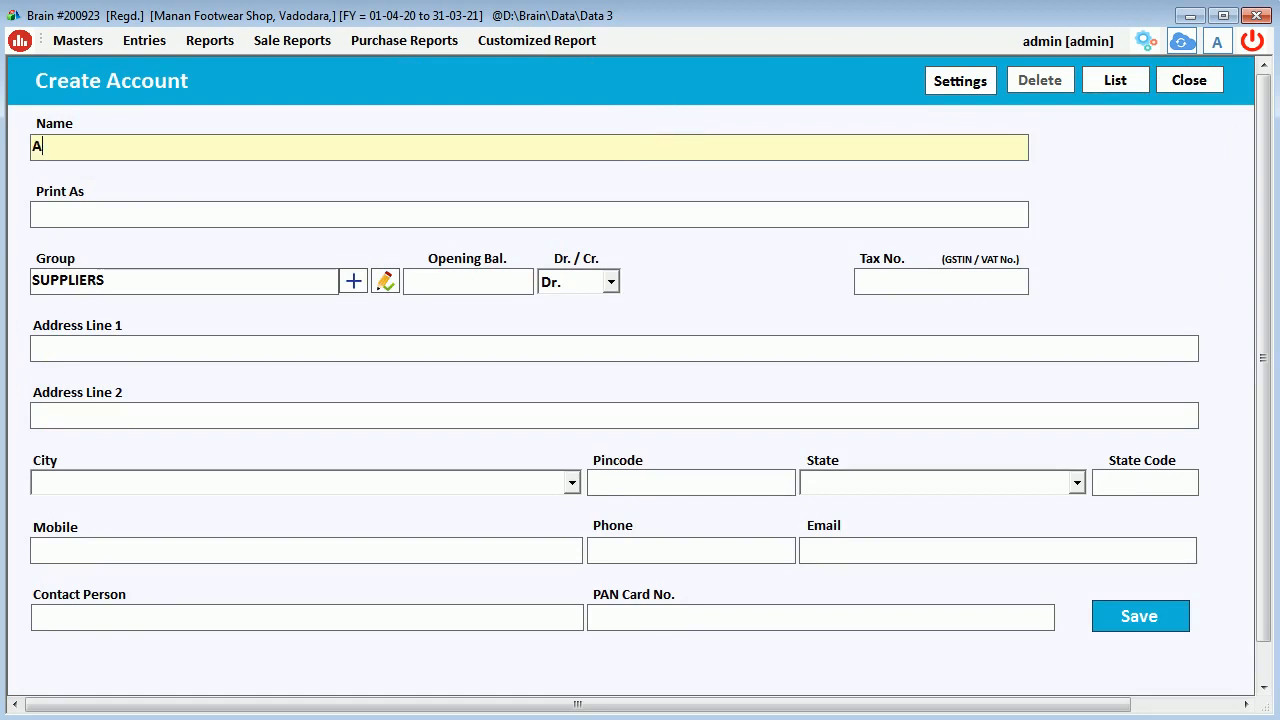
key("BackSpace")
type("Nike Corporati")
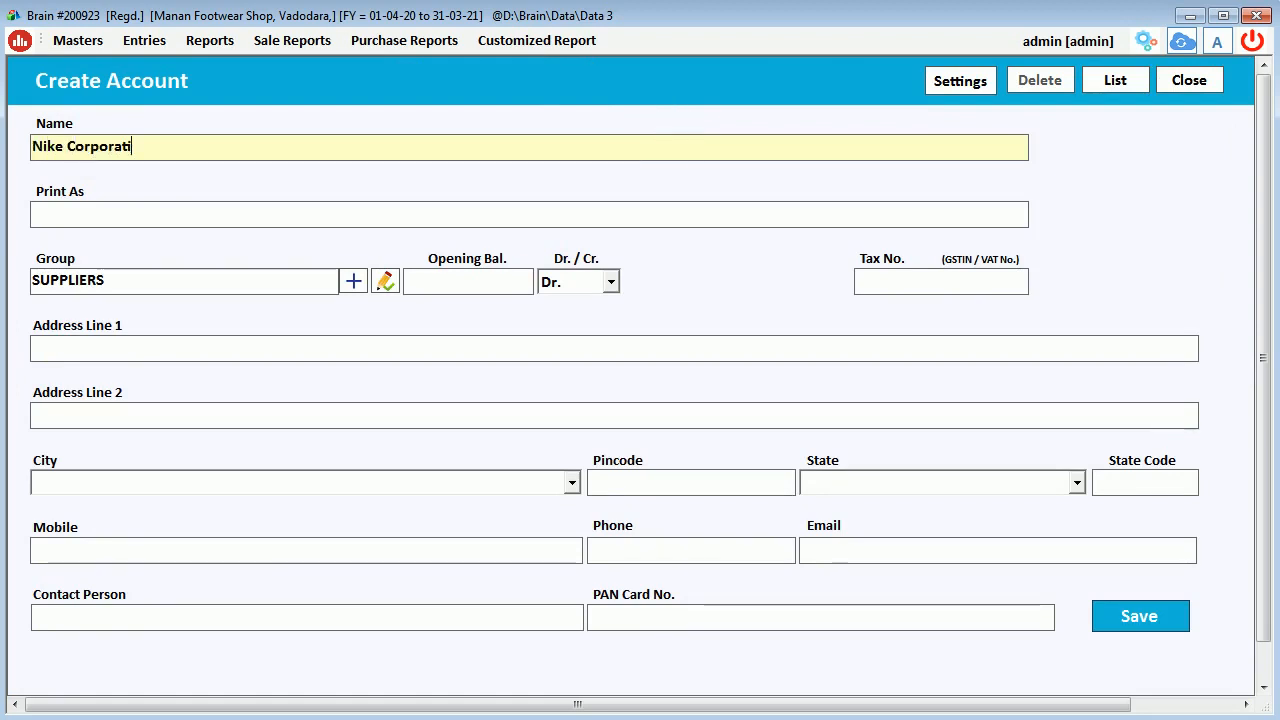
type("on")
key("Return")
key("Return")
key("Return")
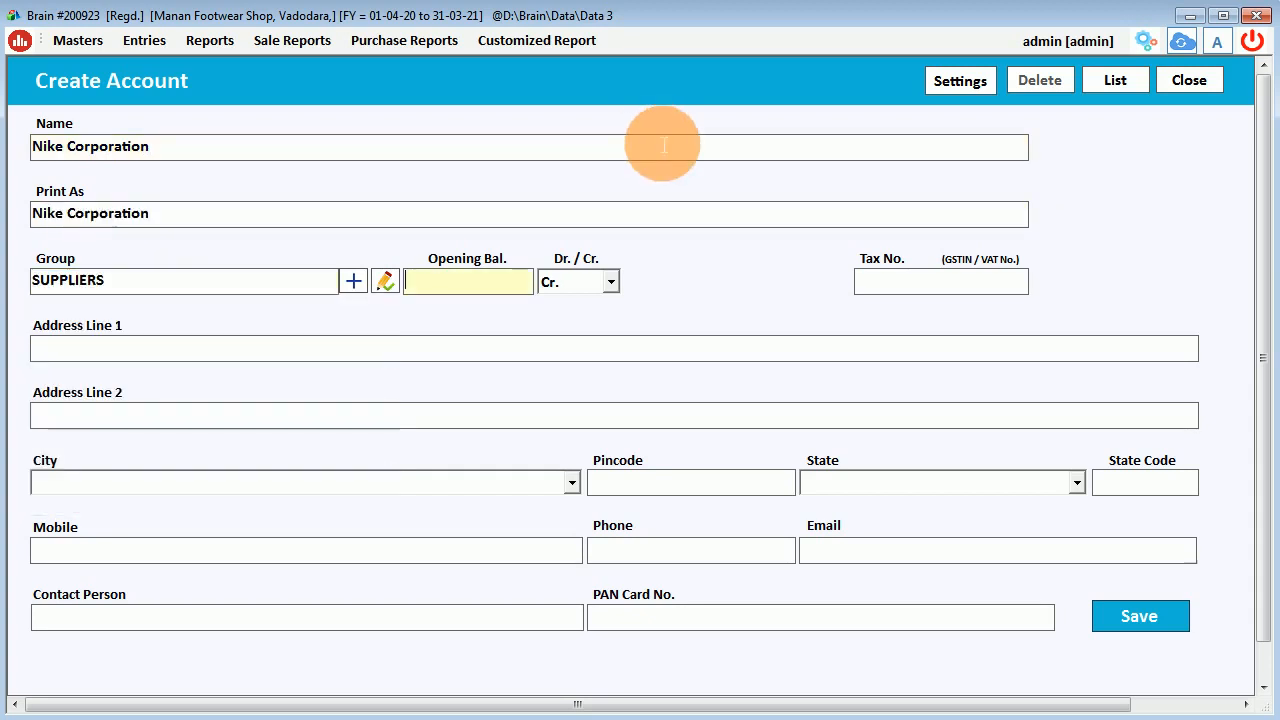
key("Return")
key("Return")
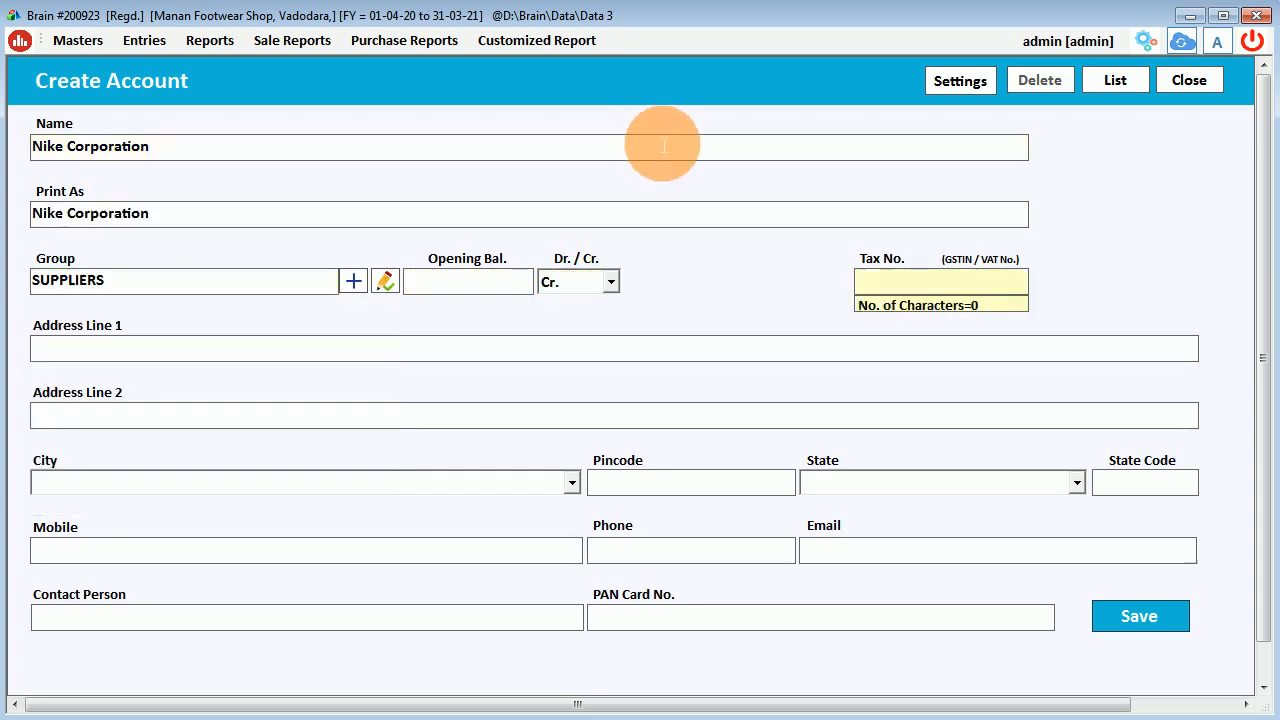
key("Return")
key("Return")
key("Return")
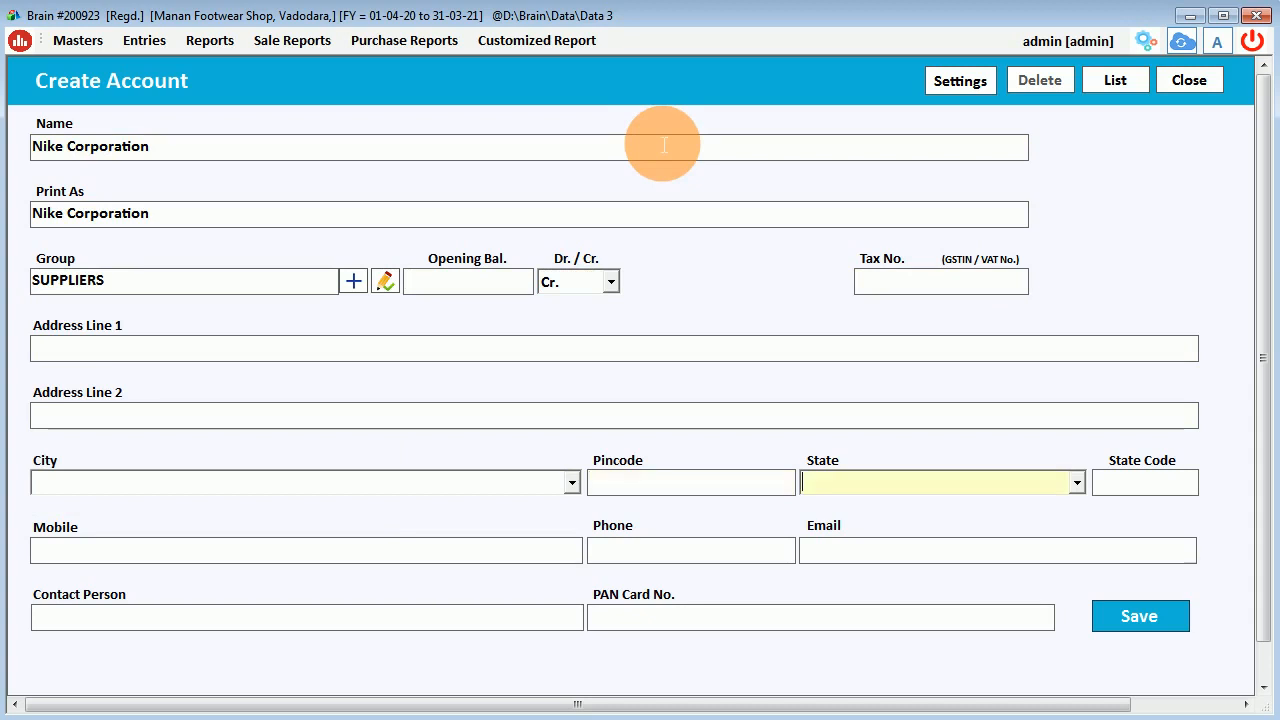
Set the supplier's state to Gujarat, enter its mobile number, and save the account.
type("Gujarat")
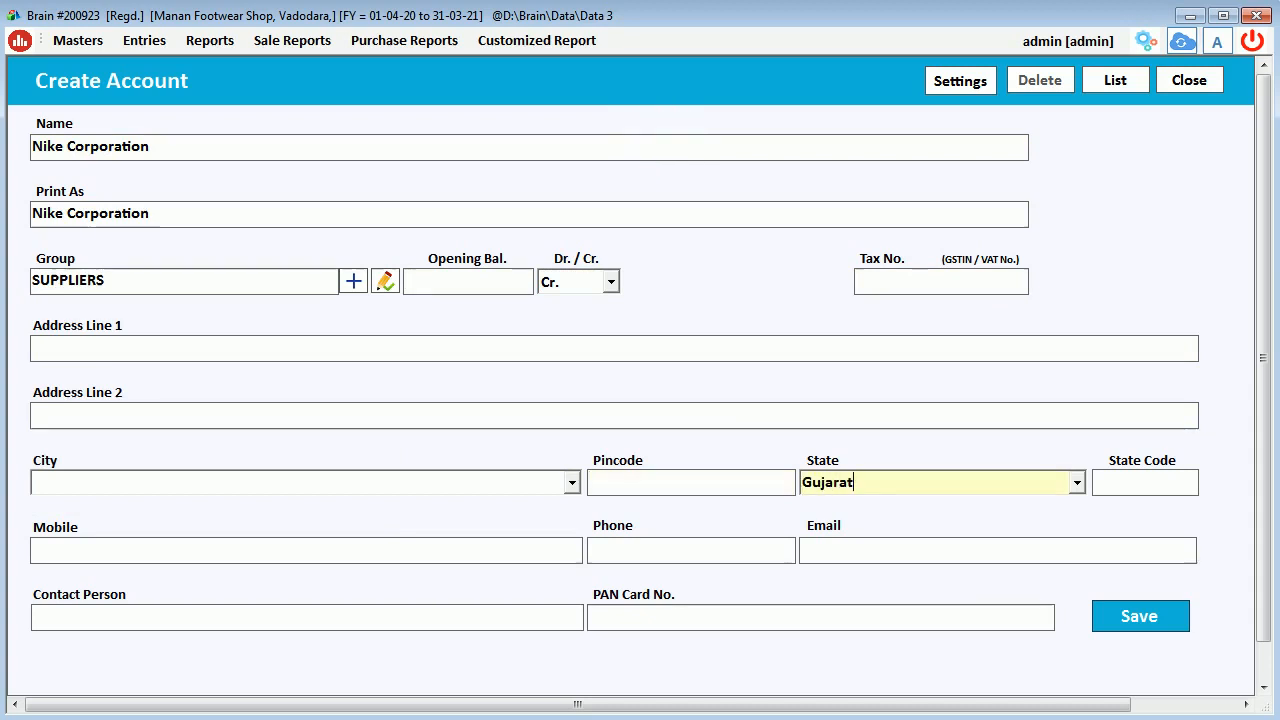
key("Return")
key("Return")
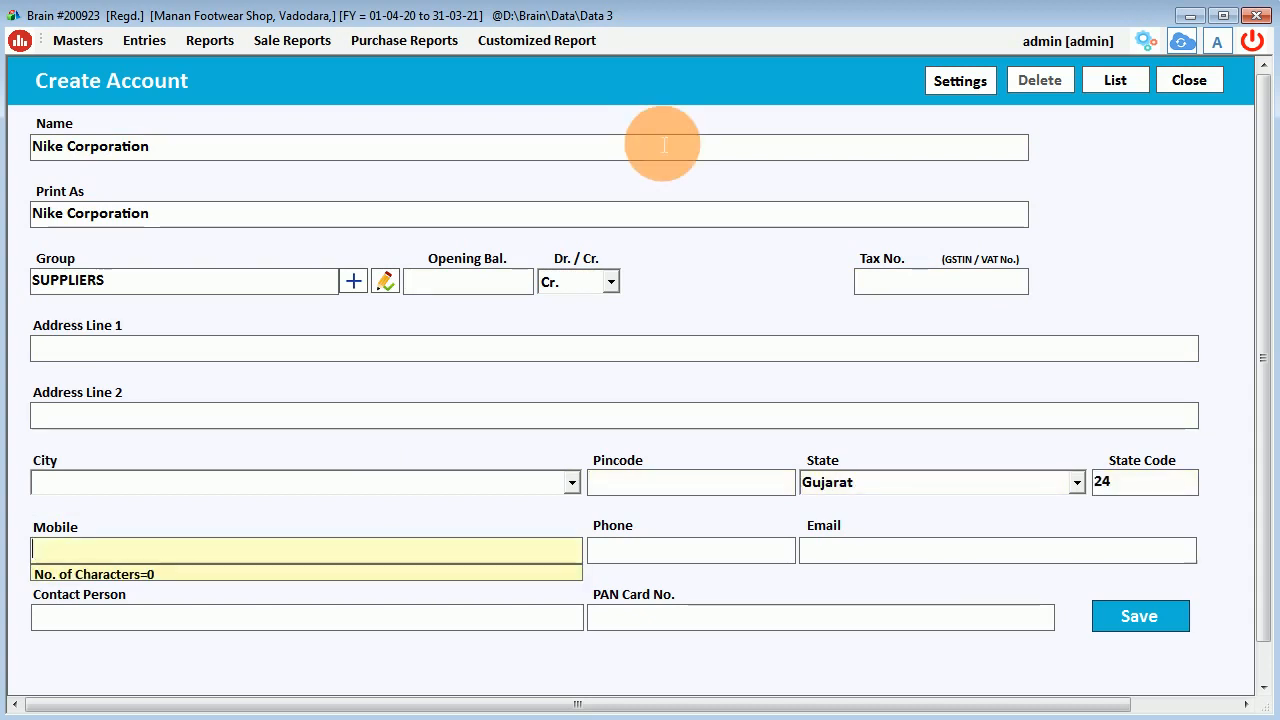
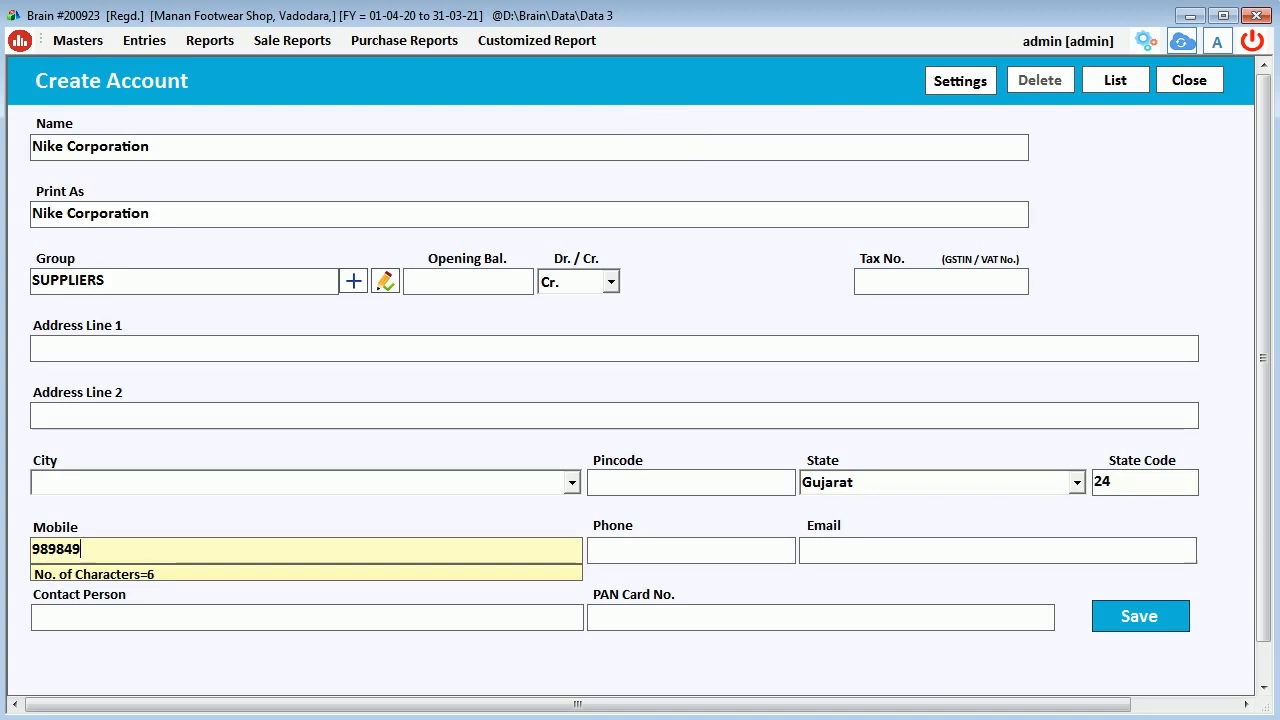
key("Return")
key("Return")
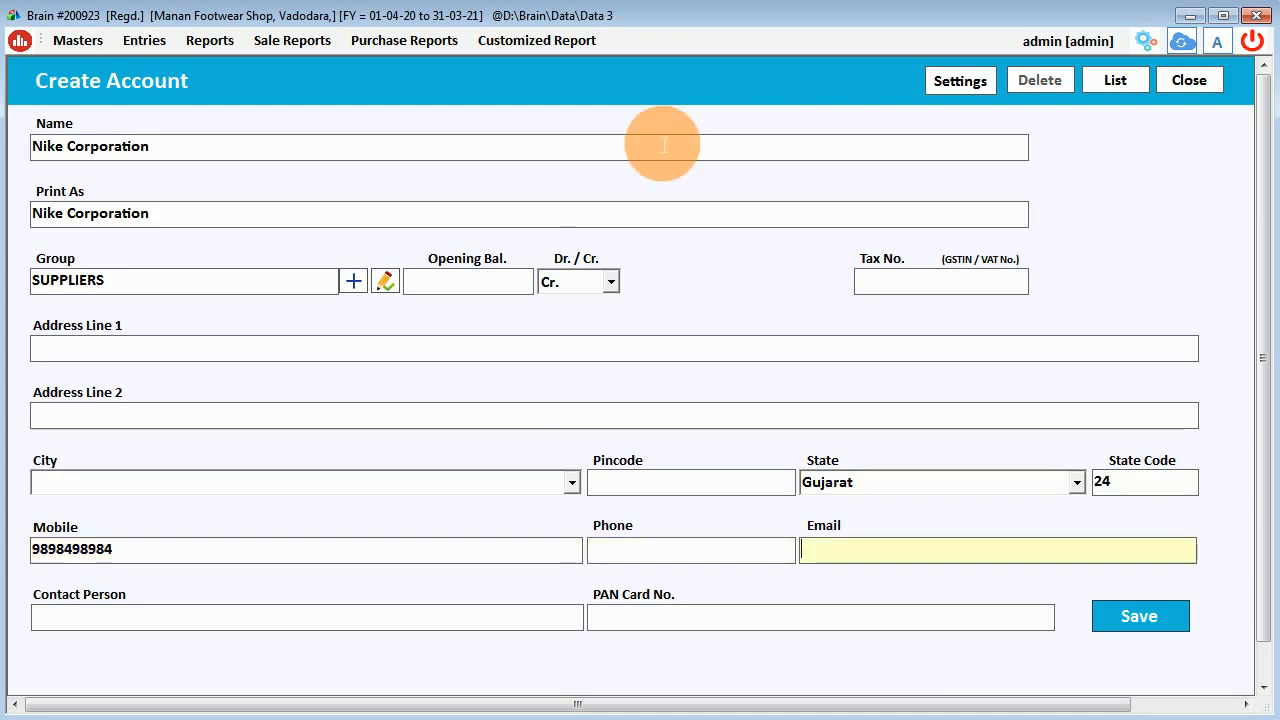
key("Return")
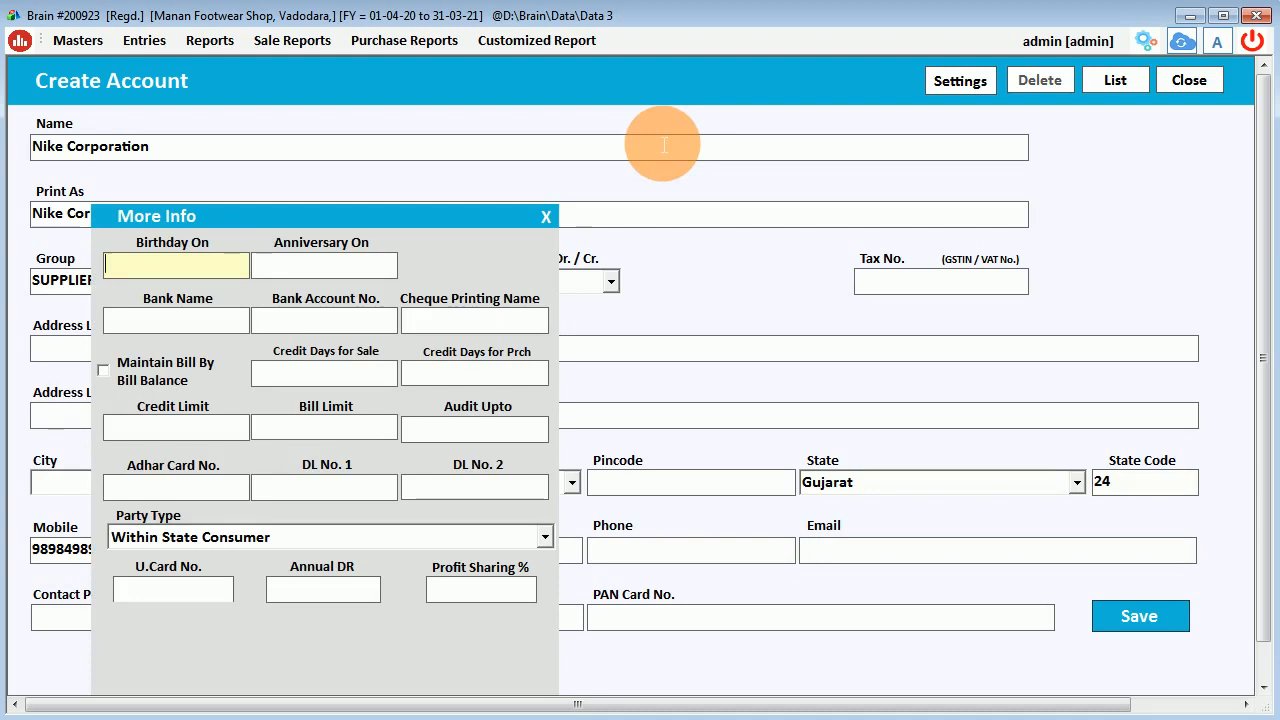
key("Return")
key("Return")
key("Return")
key("Return")
key("Return")
key("Return")
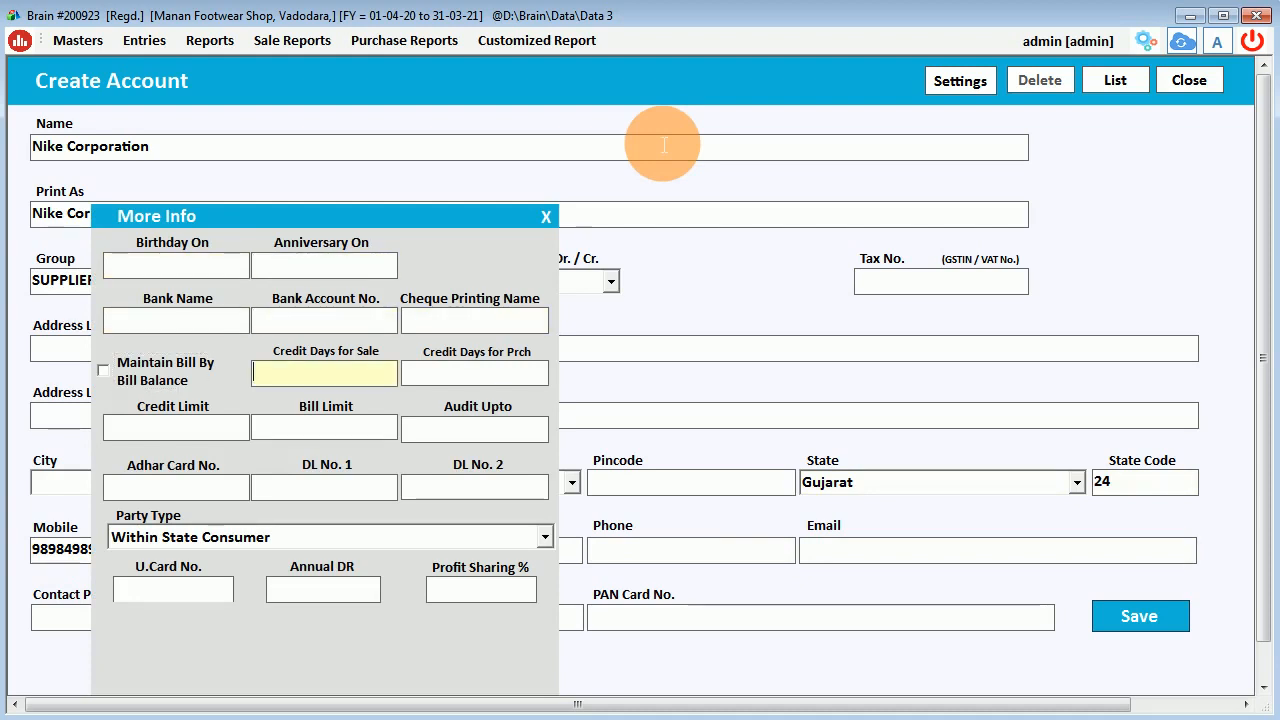
key("Return")
key("Return")
key("Return")
key("Return")
key("Return")
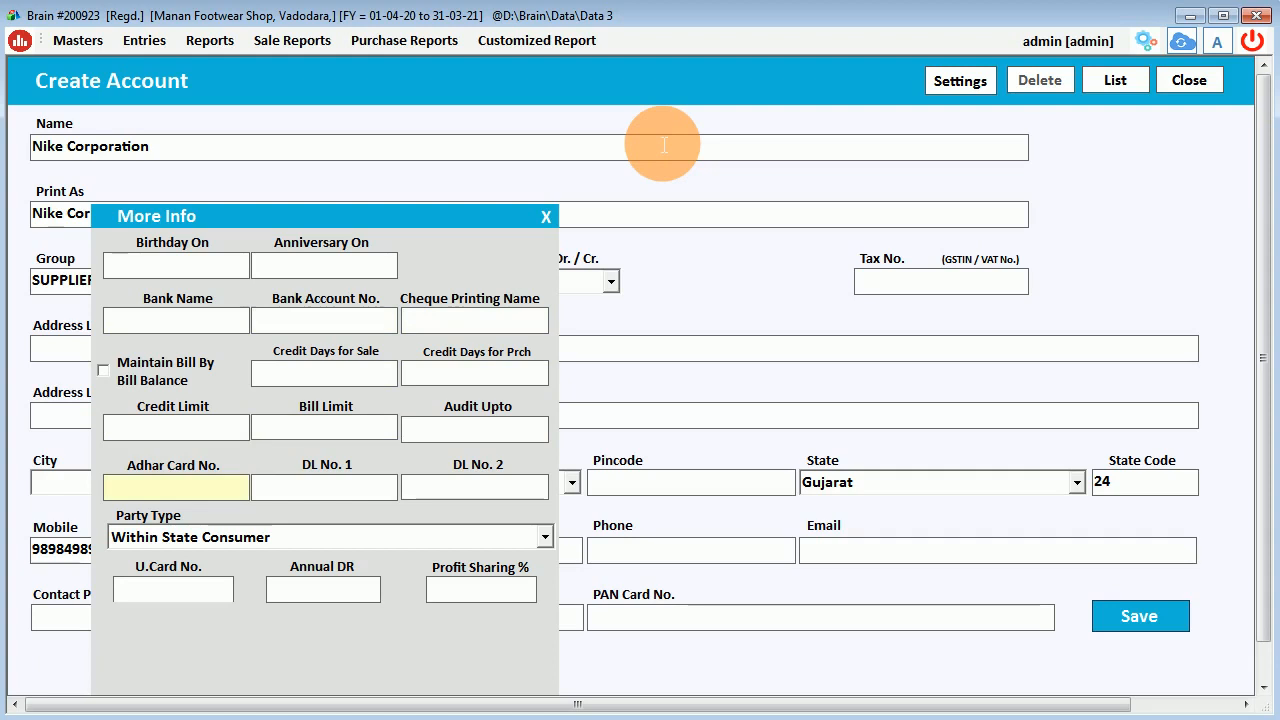
left_click(482, 590)
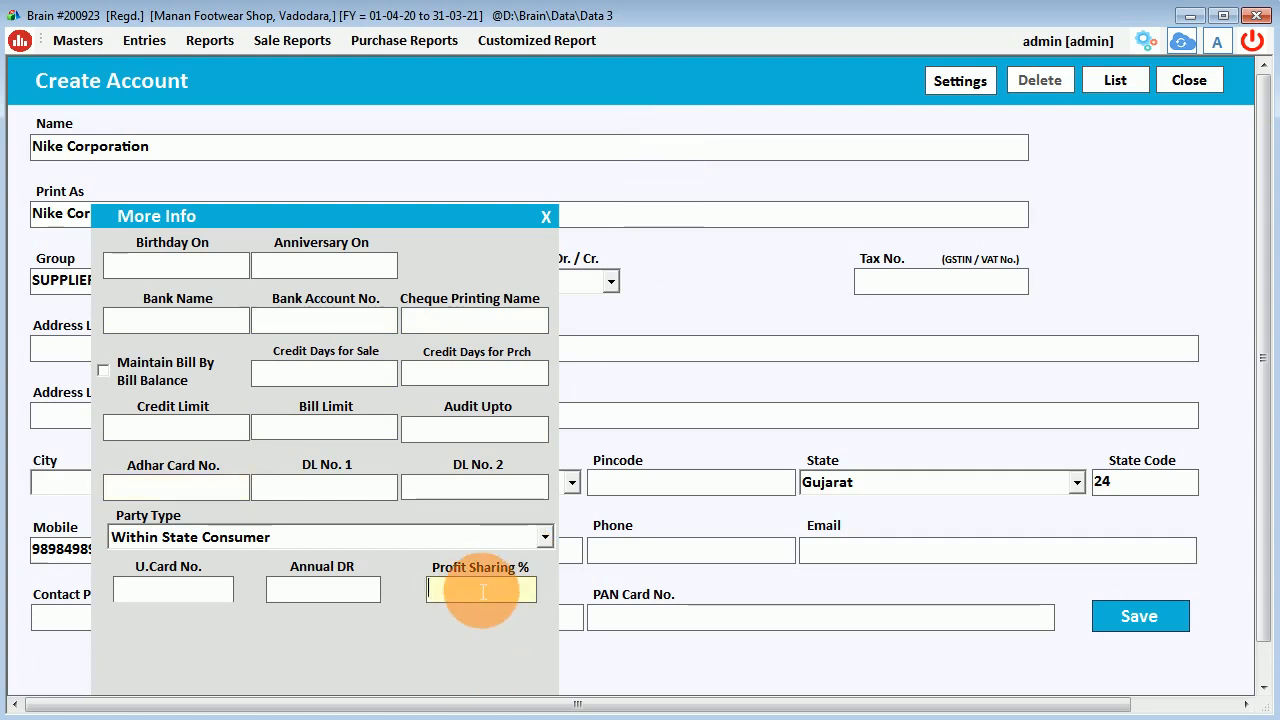
key("Return")
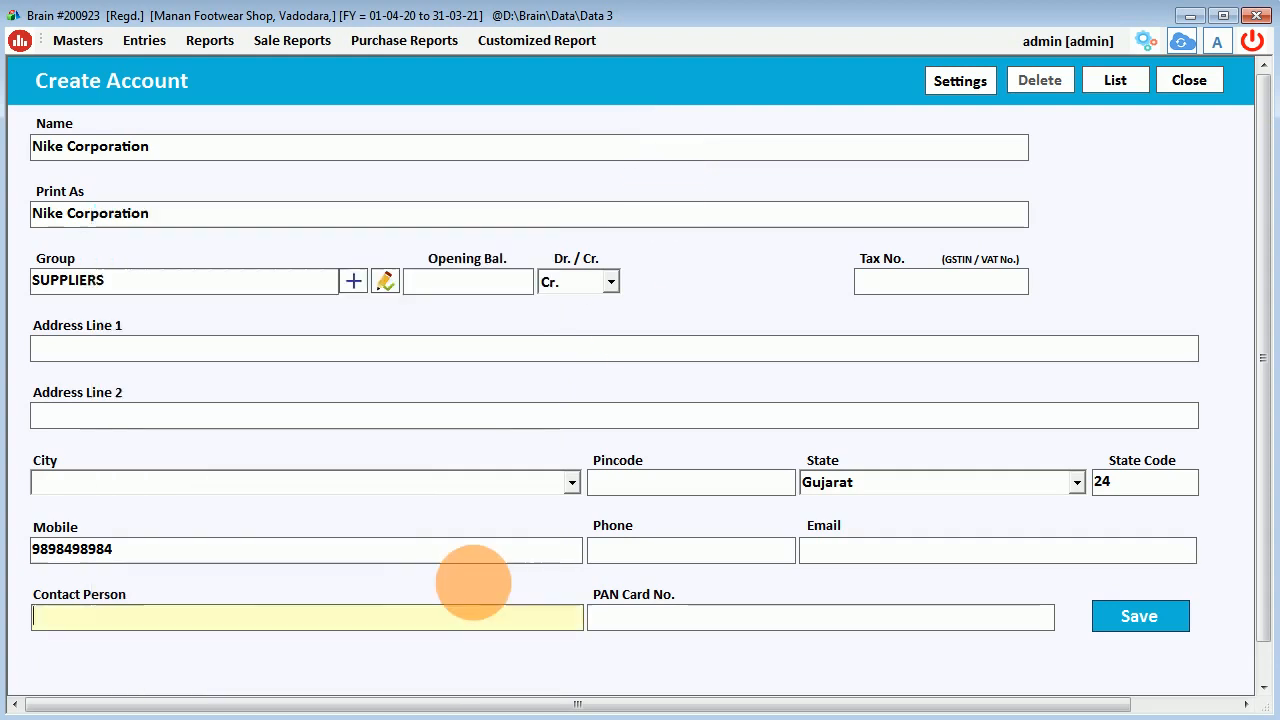
left_click(1107, 627)
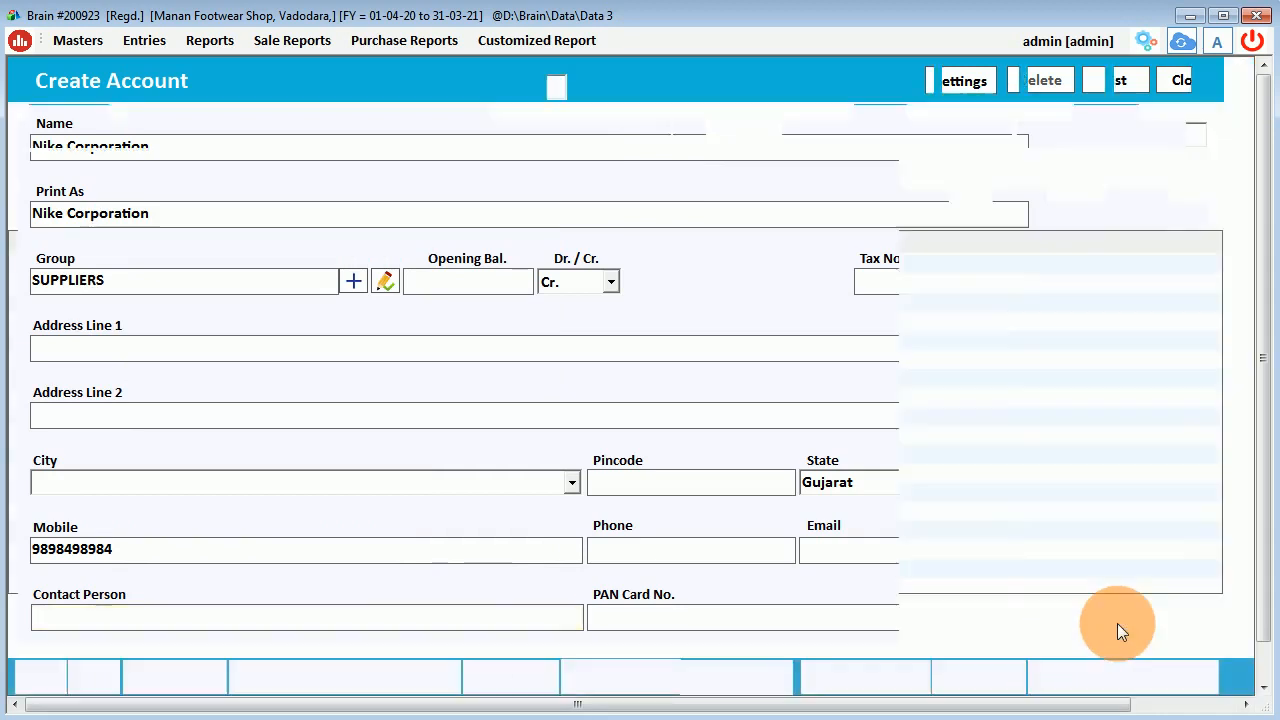
Accept Nike Corporation as party and enter Nike Active Shoes, browsing its size batches.
key("Return")
key("Return")
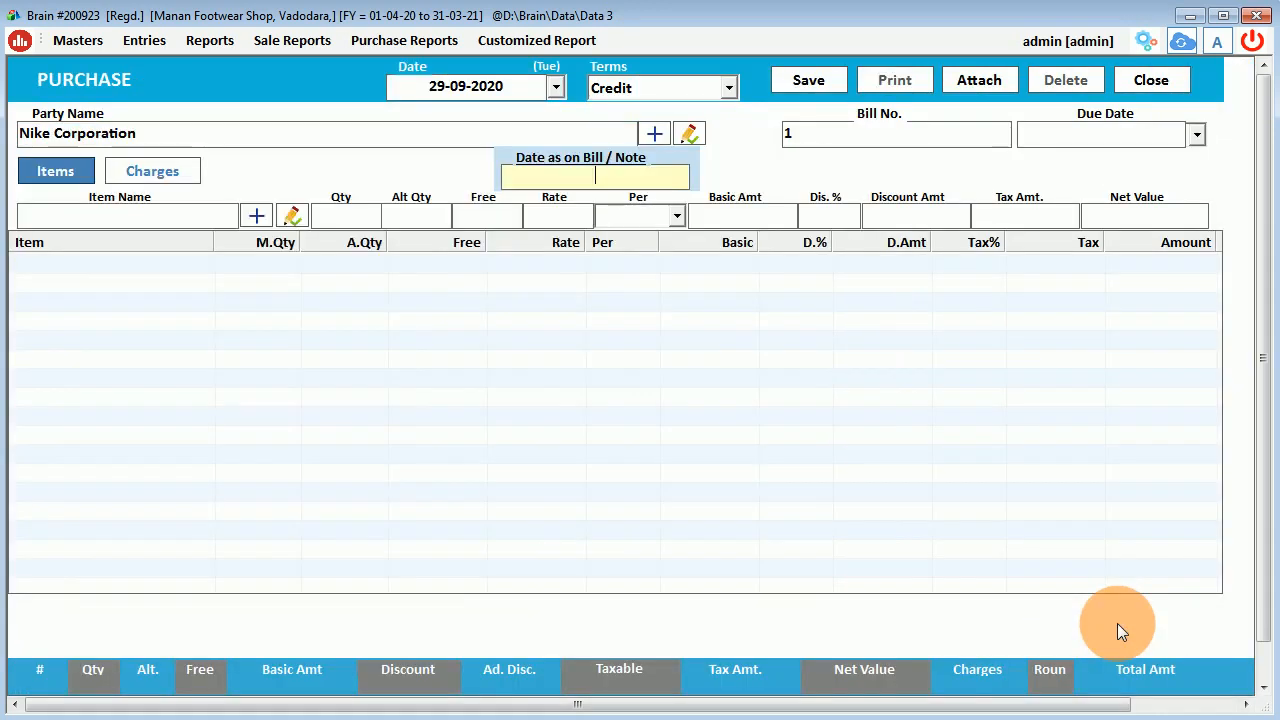
key("Return")
type("nik")
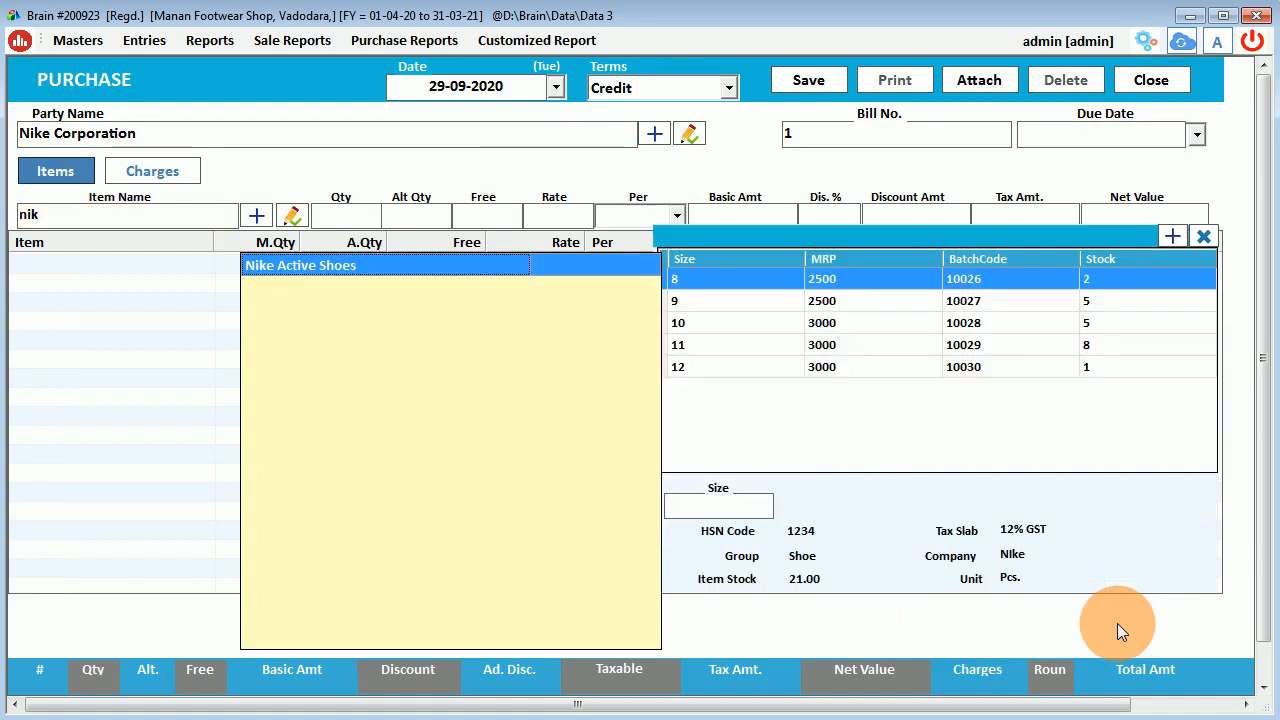
key("Return")
key("Down")
key("Down")
key("Down")
key("Down")
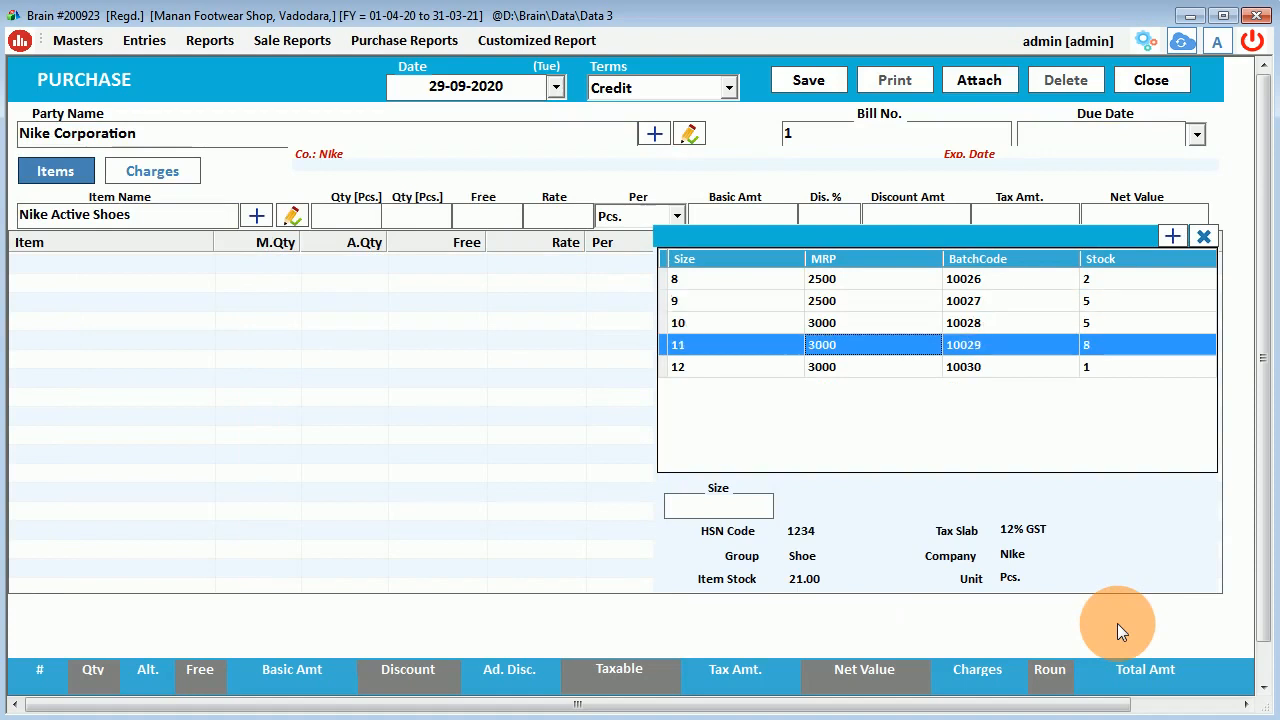
key("Up")
key("Up")
key("Up")
key("Up")
key("Down")
key("Down")
key("Down")
key("Down")
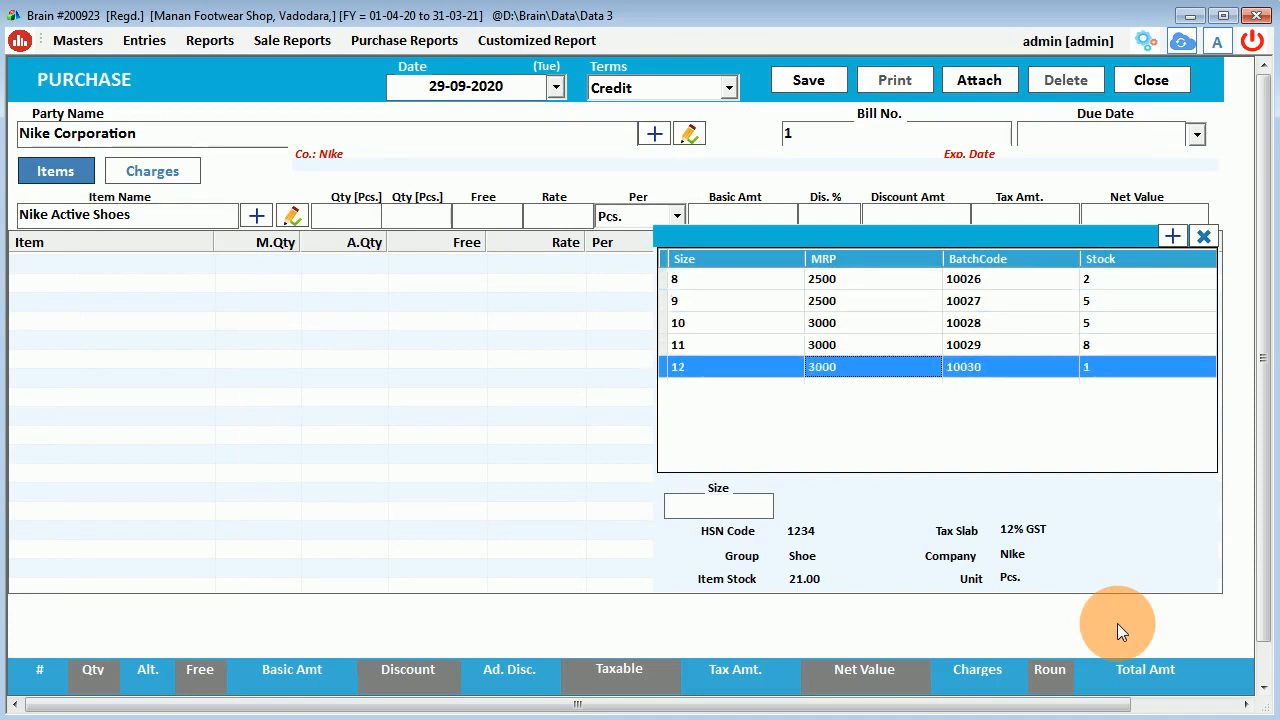
left_click(837, 324)
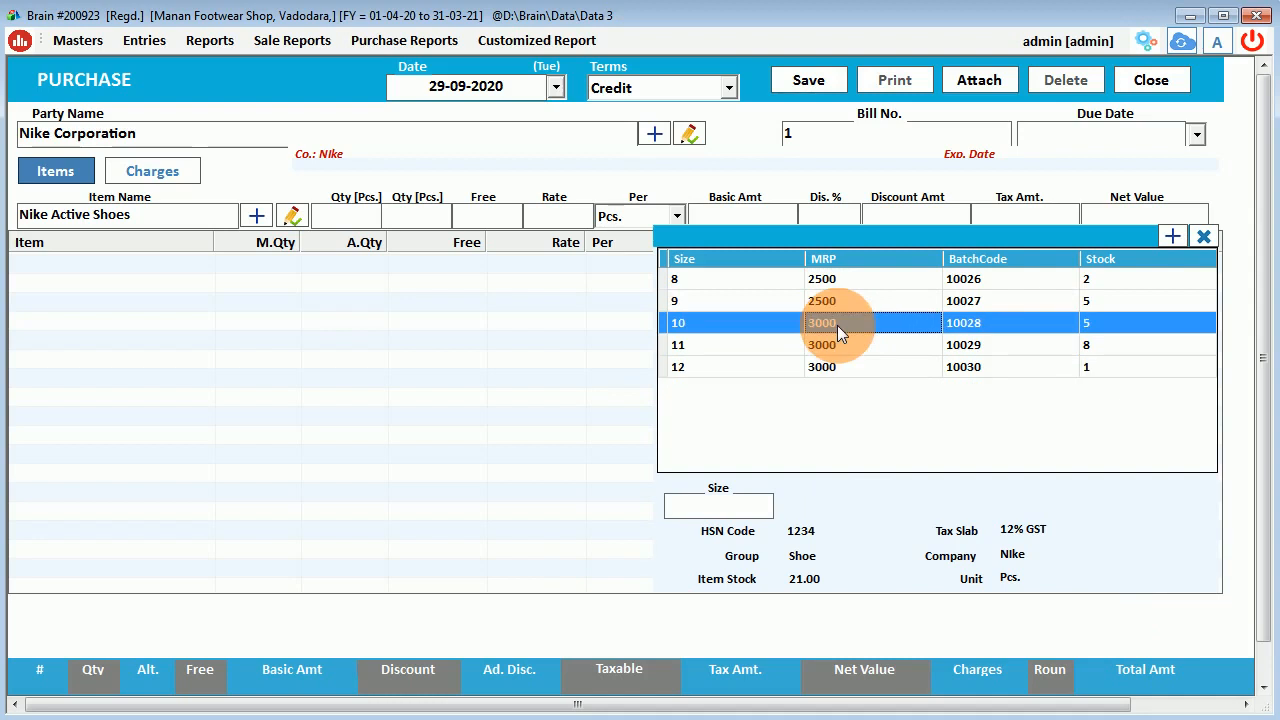
Look over the Create New Size form's price and barcode fields, then close the size list.
left_click(1176, 234)
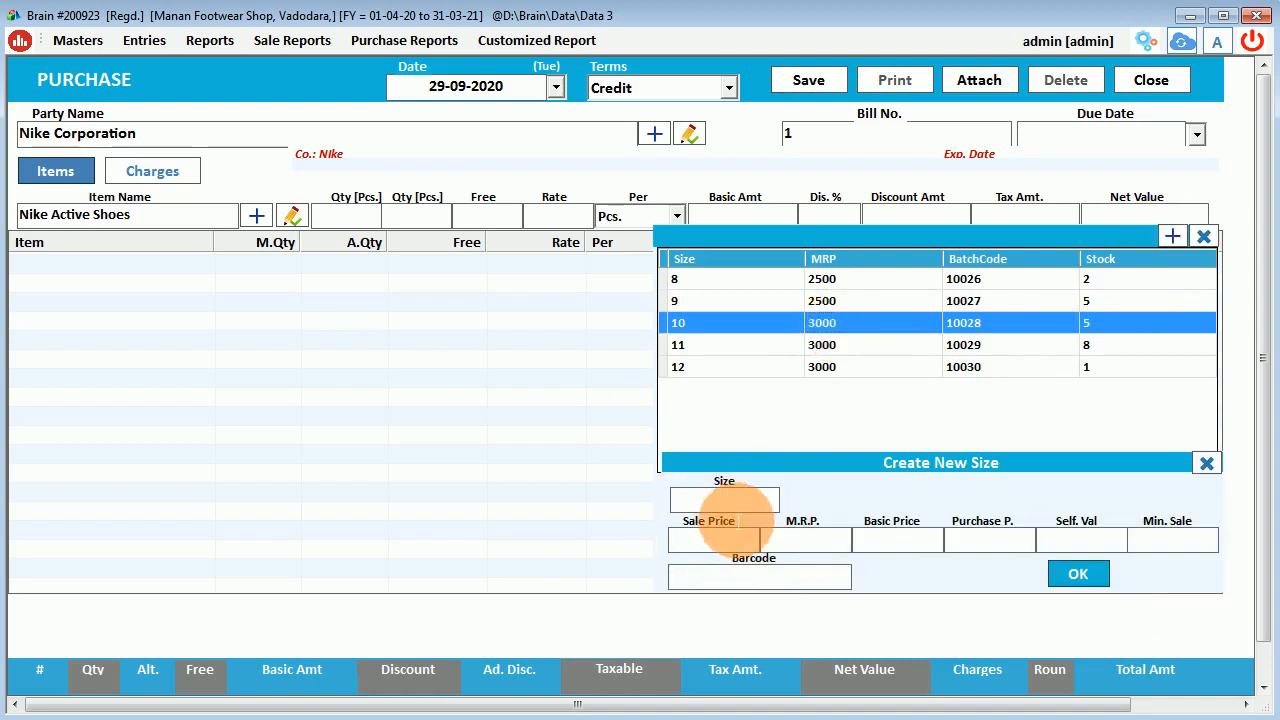
left_click(722, 543)
left_click(796, 549)
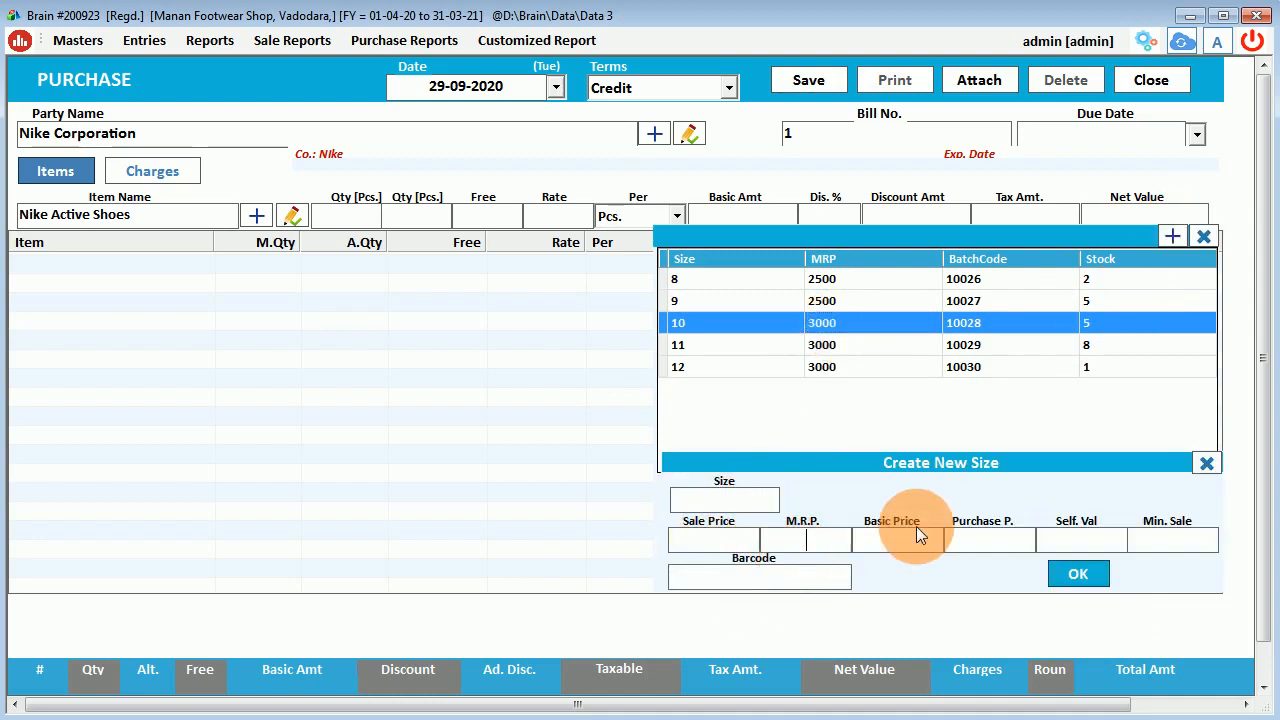
left_click(1190, 541)
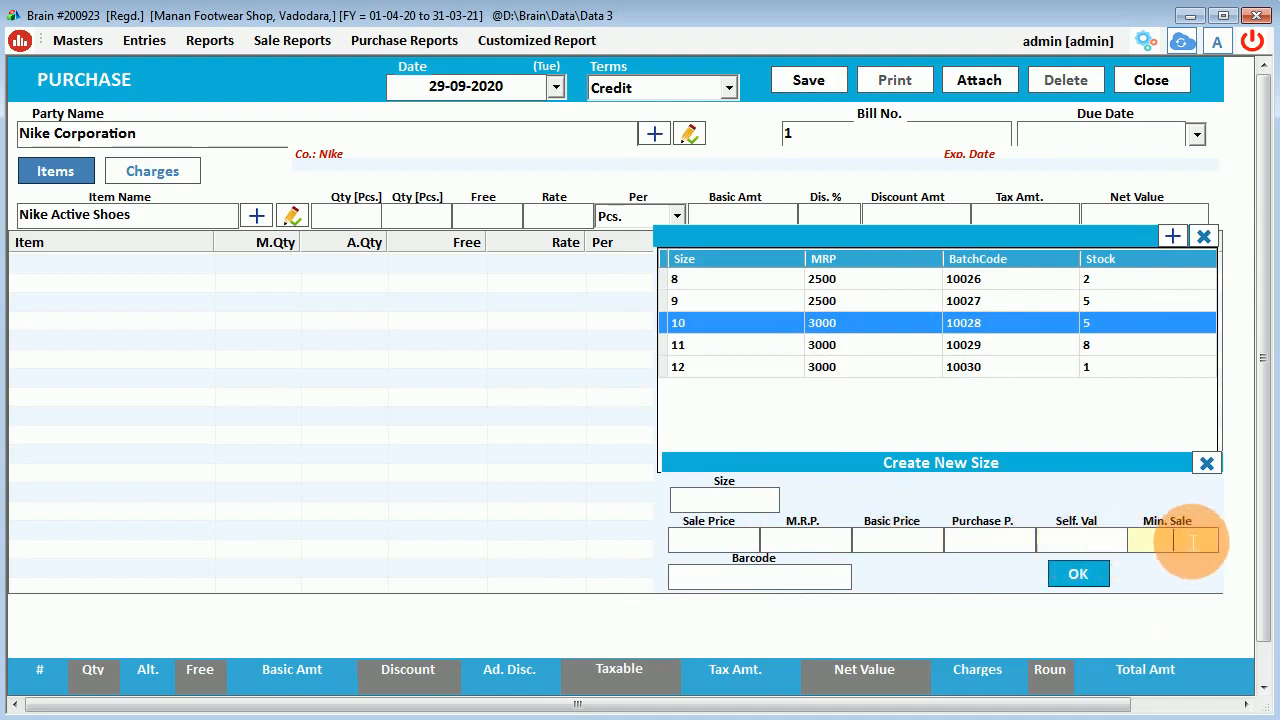
left_click(777, 589)
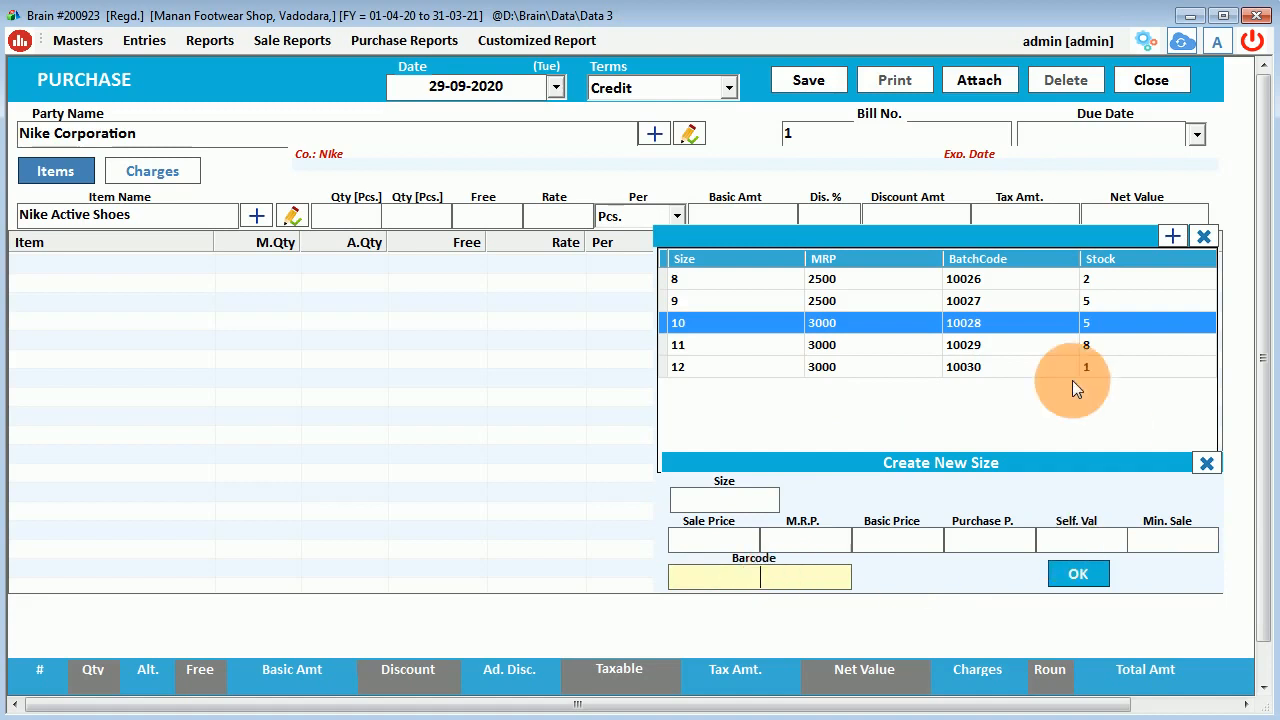
left_click(760, 301)
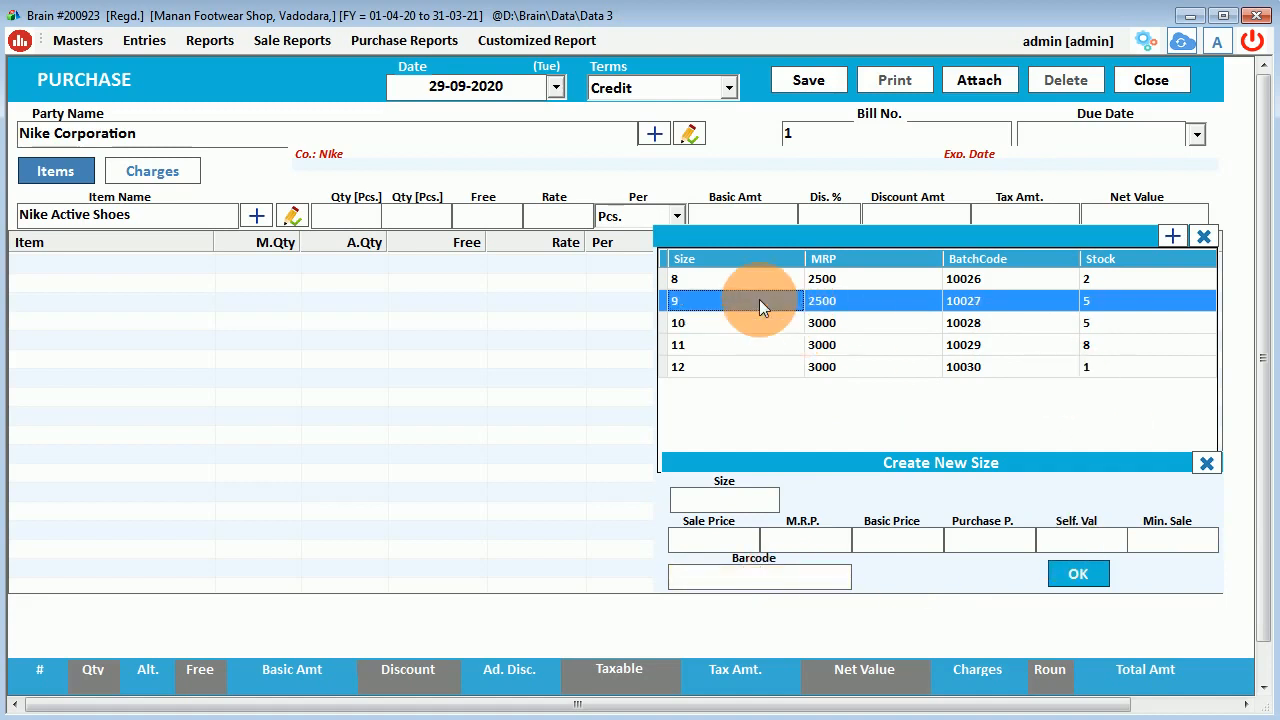
left_click(1205, 464)
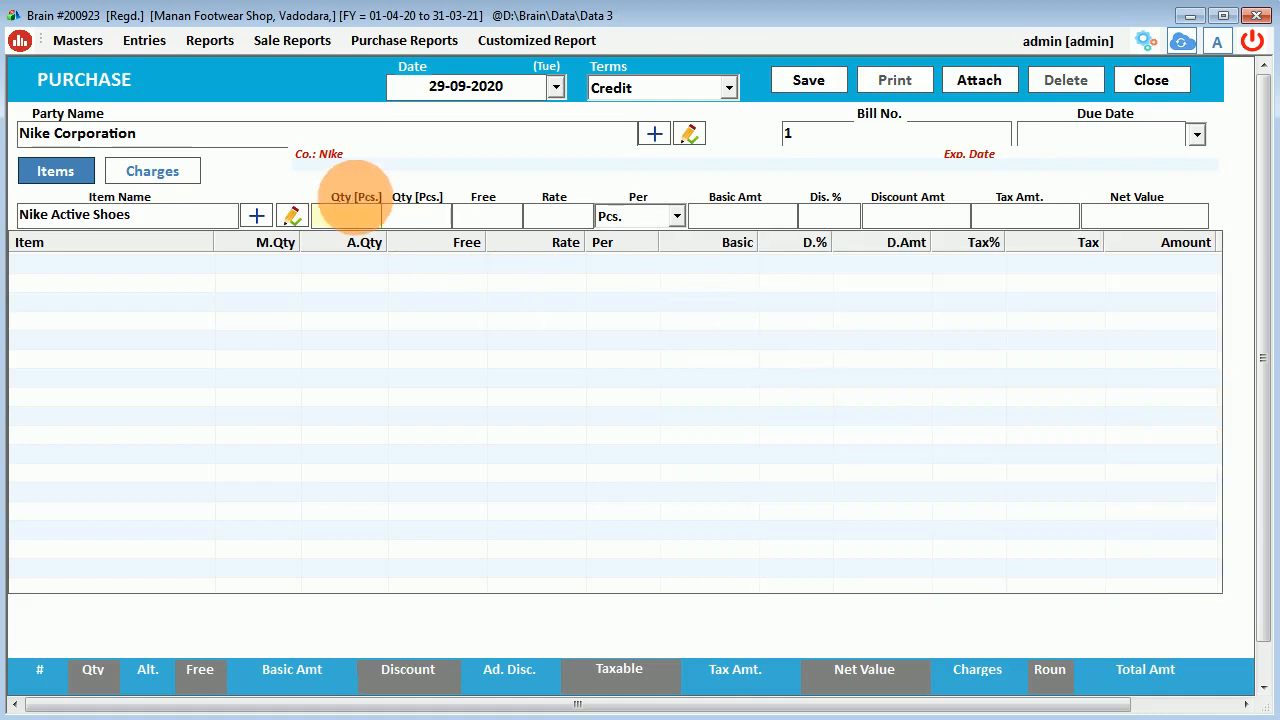
Add a Nike Active Shoes size 9 line with quantity 2 and a 10% discount.
left_click(201, 226)
key("Return")
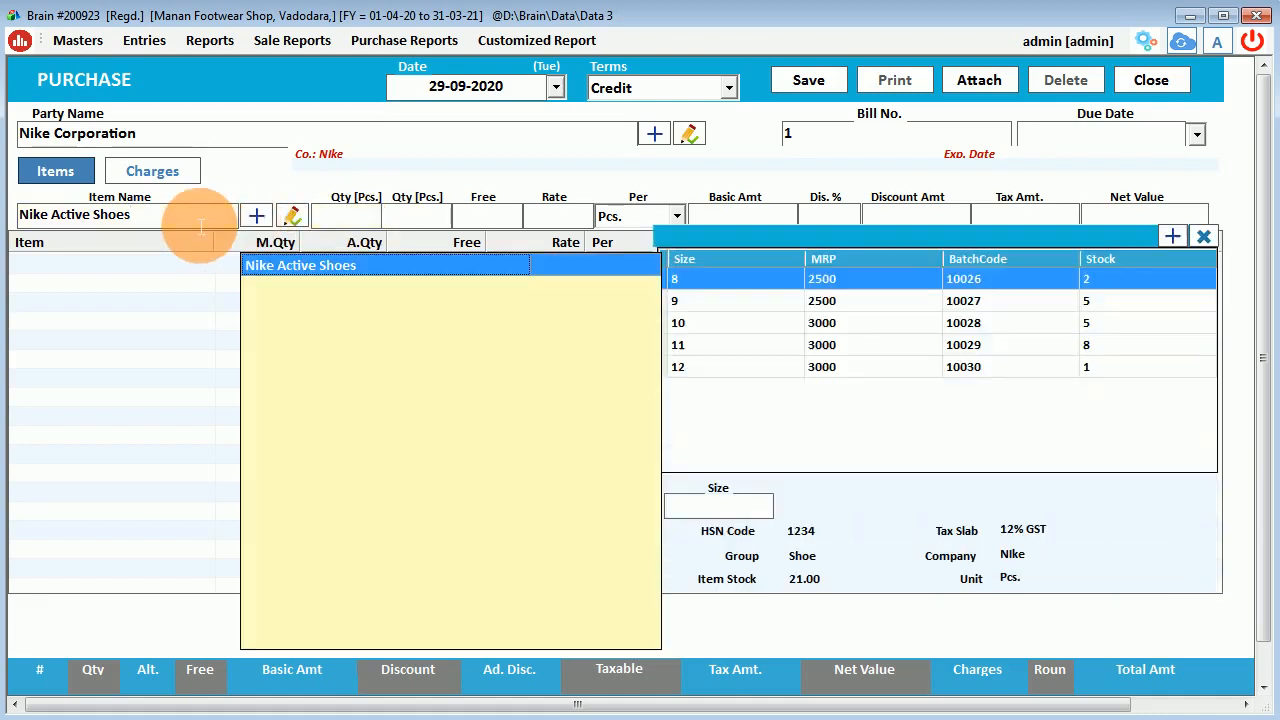
key("Down")
key("Return")
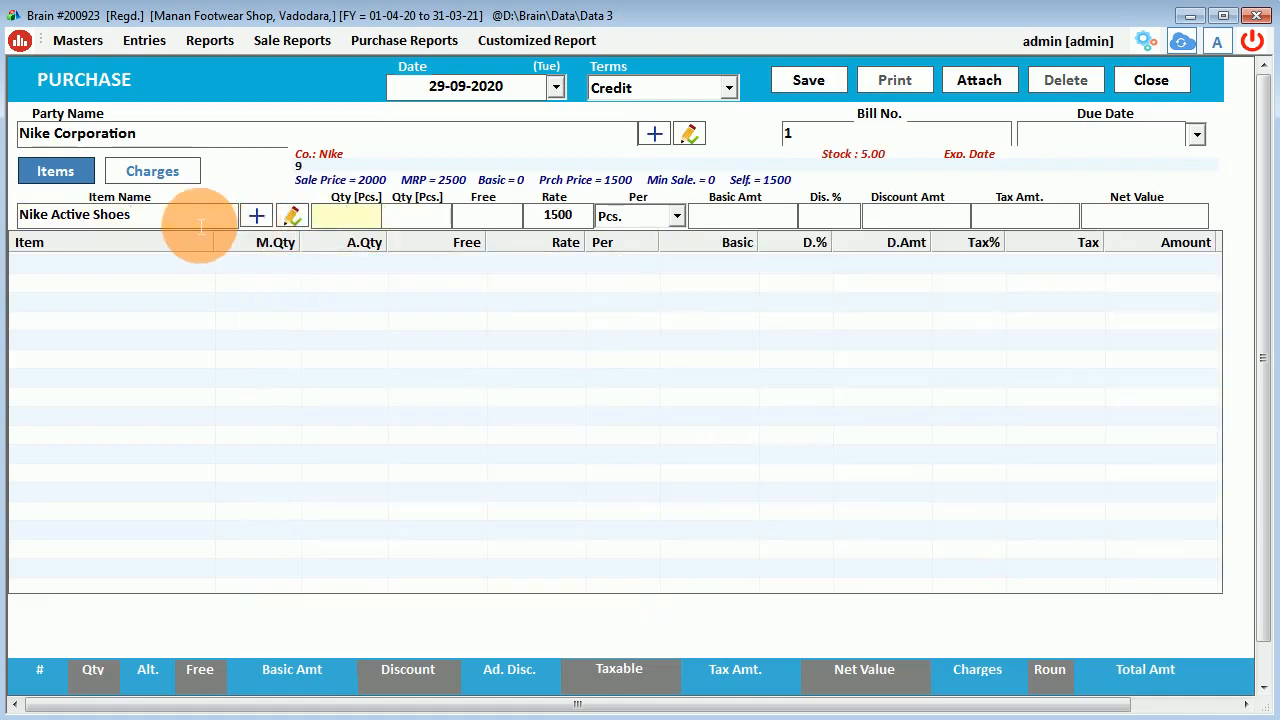
type("2")
key("Return")
key("Return")
key("Return")
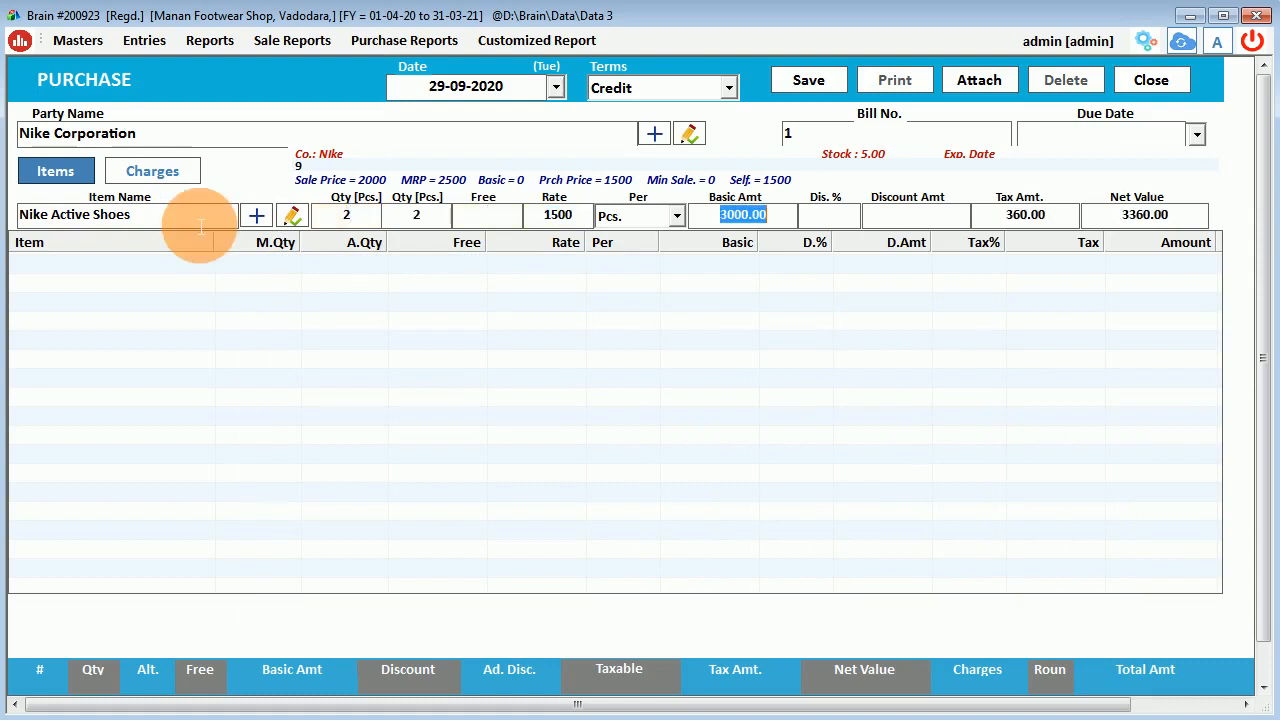
key("Return")
type("10")
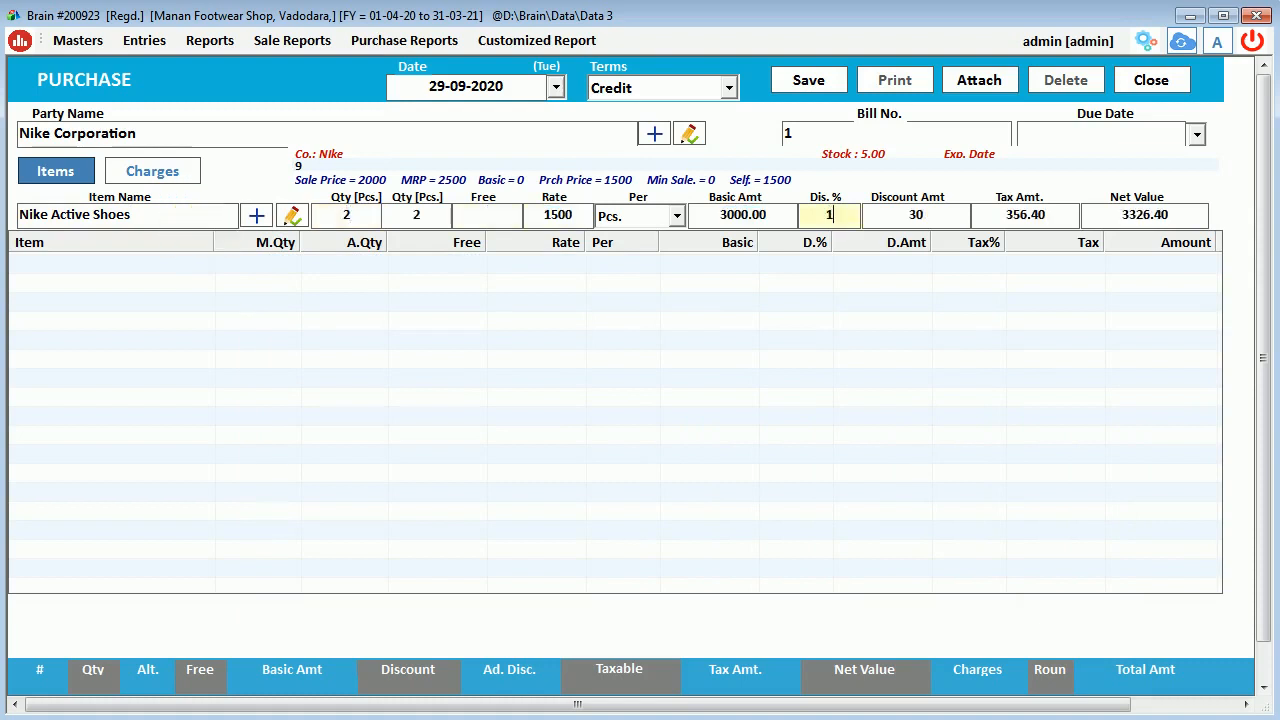
key("Return")
key("Return")
key("Return")
Add a second Nike Active Shoes line with quantity 3 at rate 1750.
key("Return")
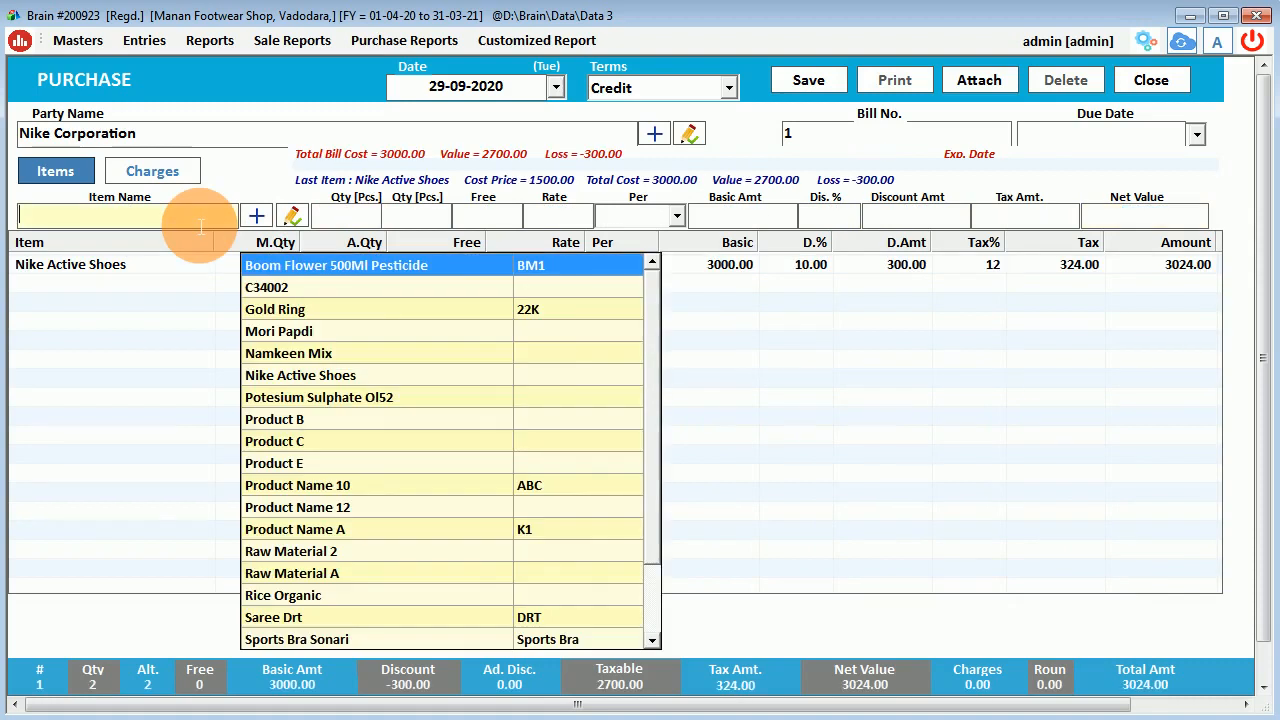
type("ni")
key("Return")
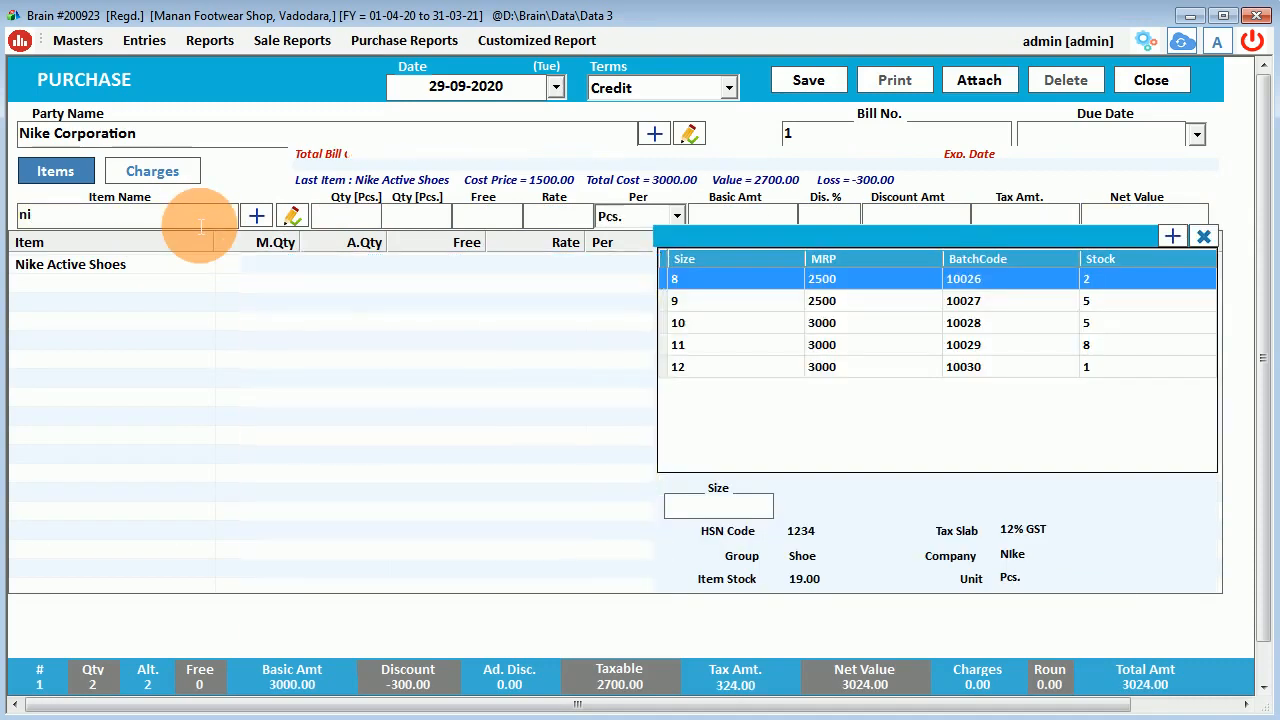
key("Down")
key("Down")
key("Return")
type("3")
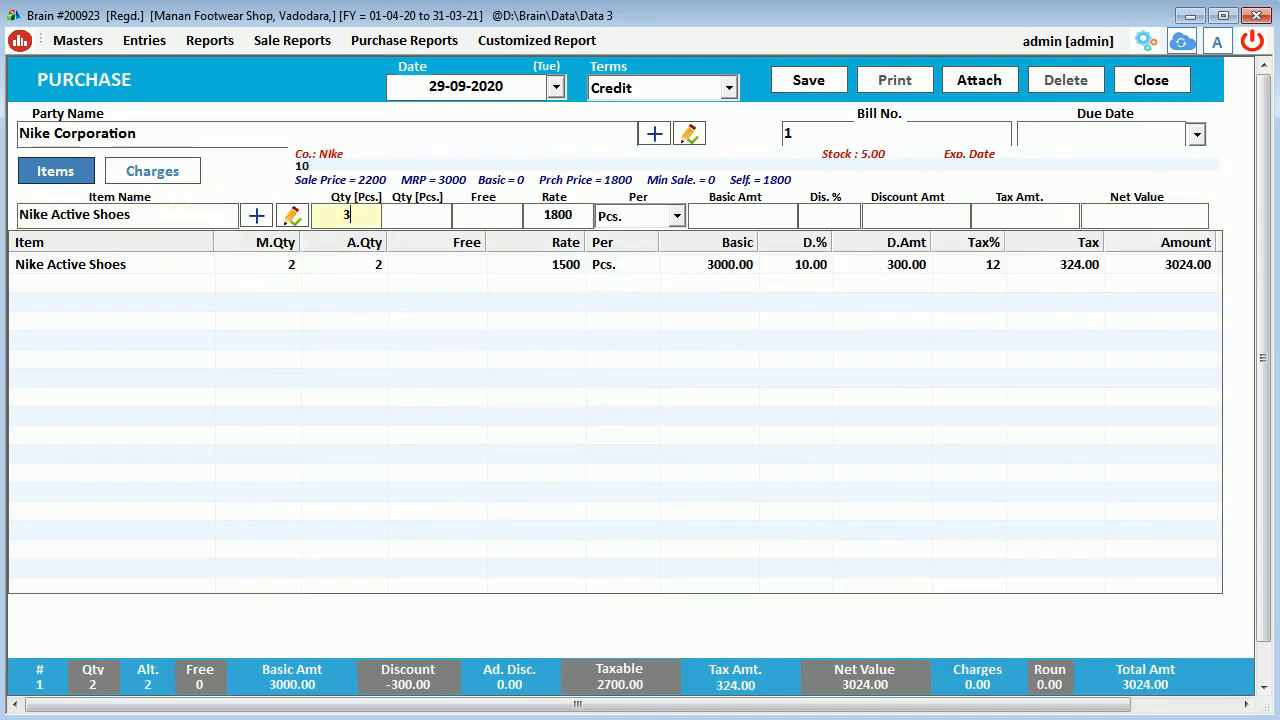
key("Return")
key("Return")
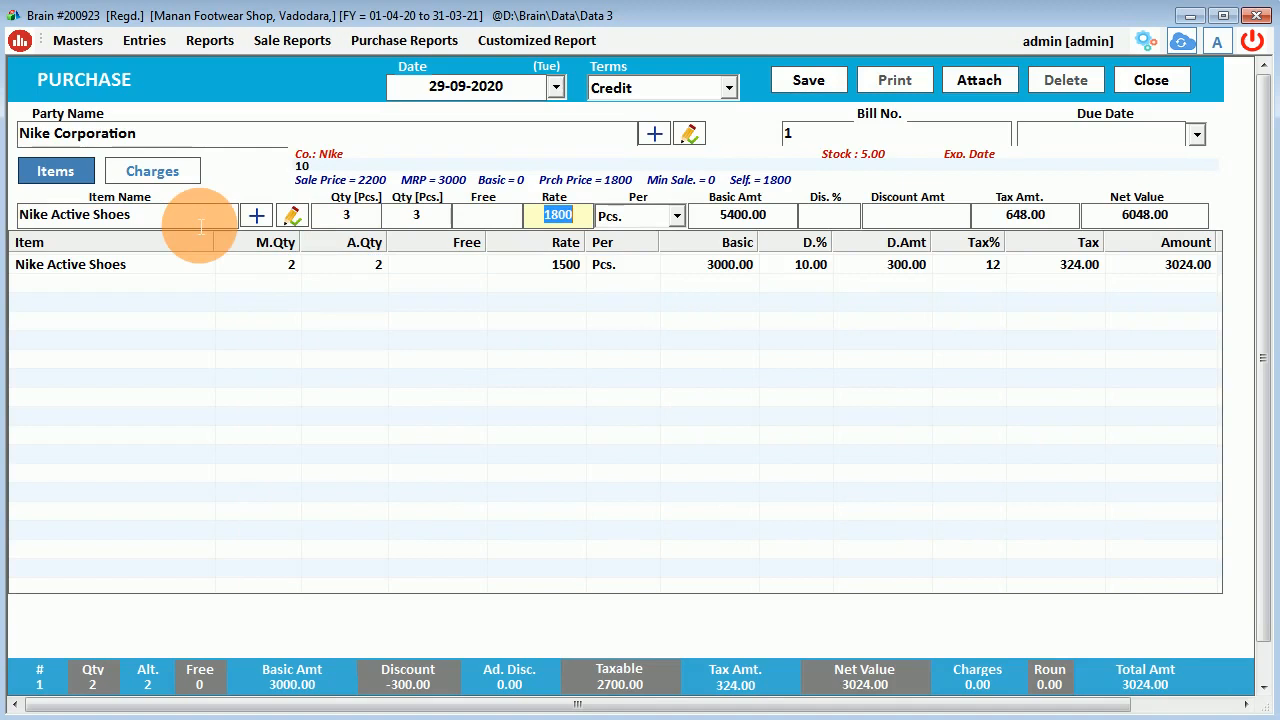
type("1750")
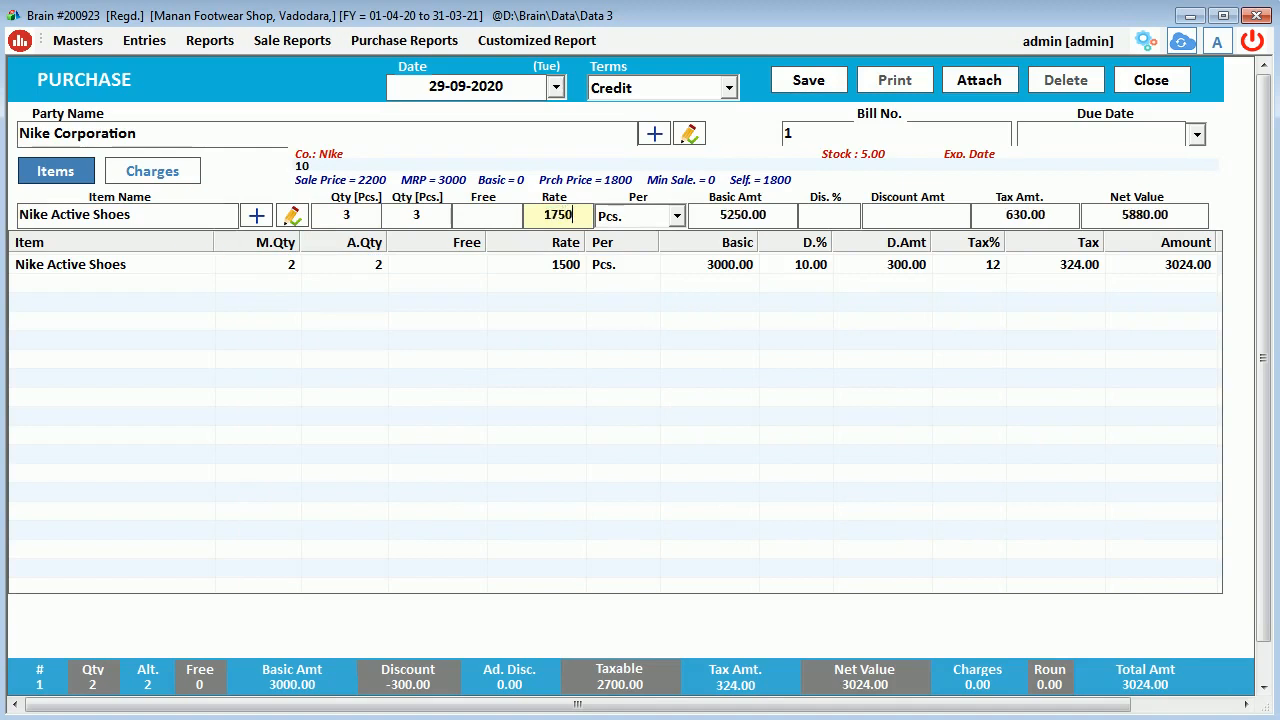
key("Return")
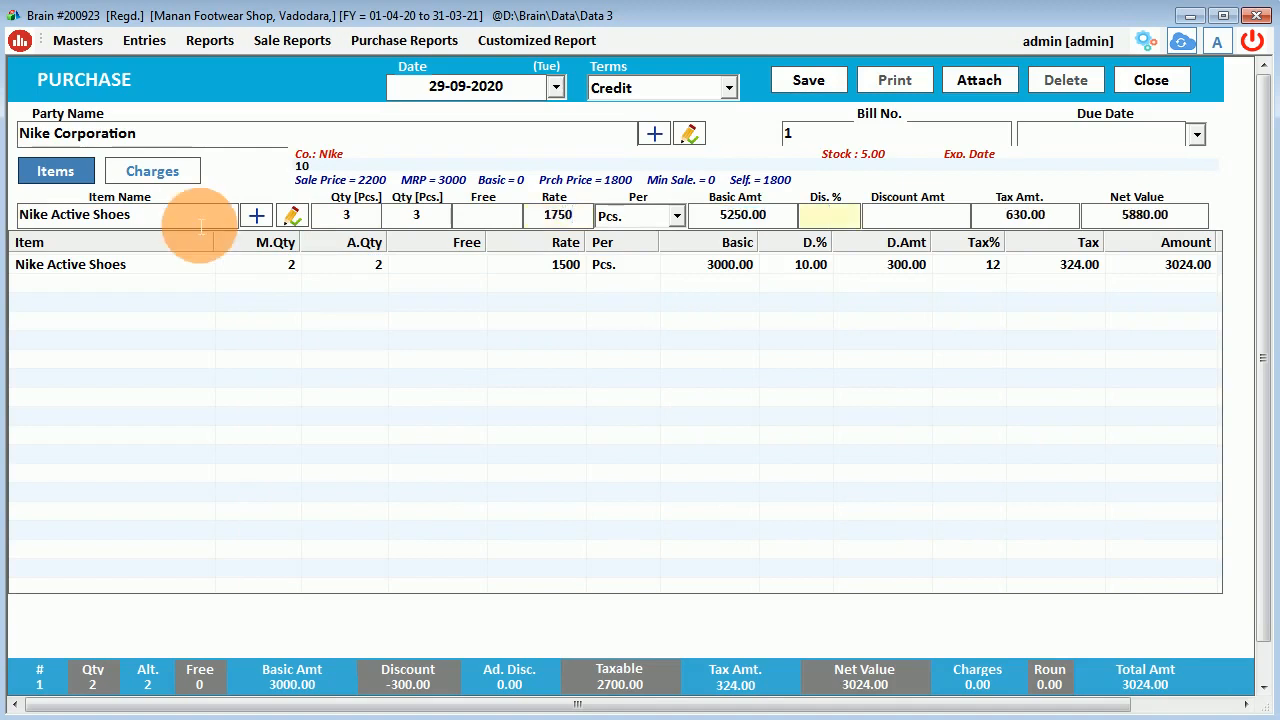
key("Return")
key("Return")
key("Return")
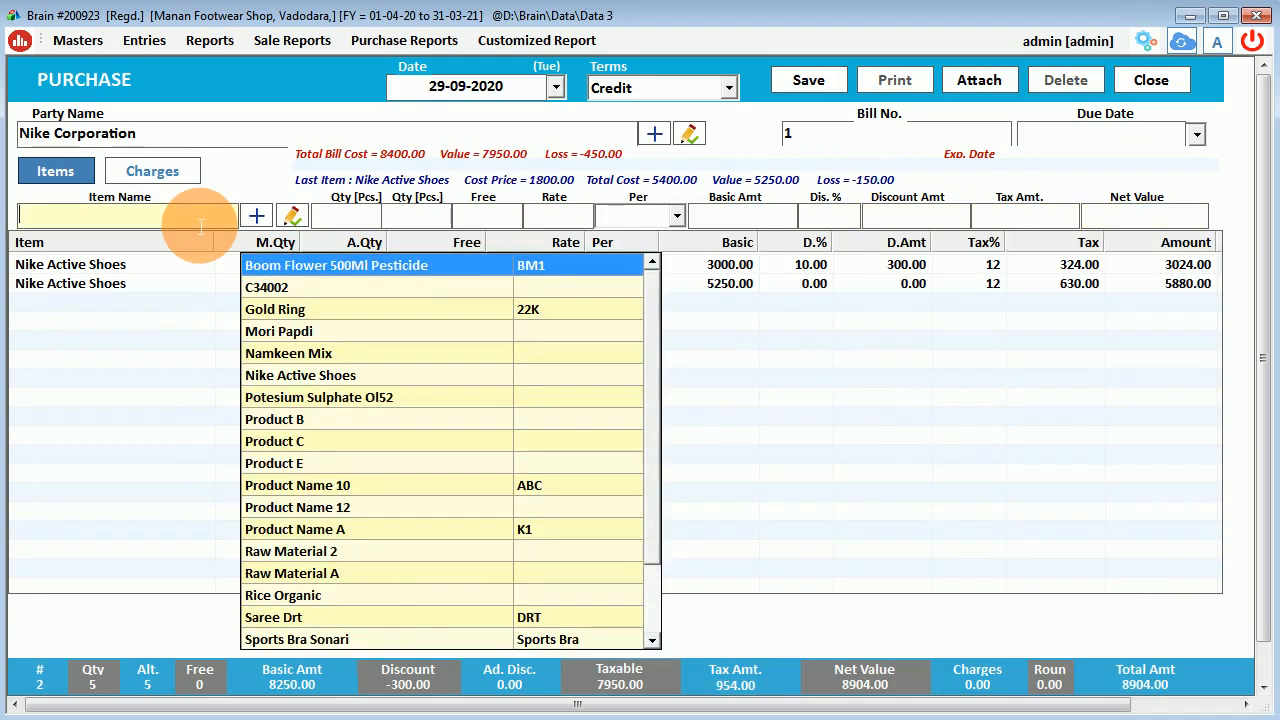
Save the purchase bill, acknowledge the saved message, and close the purchase form.
left_click(815, 476)
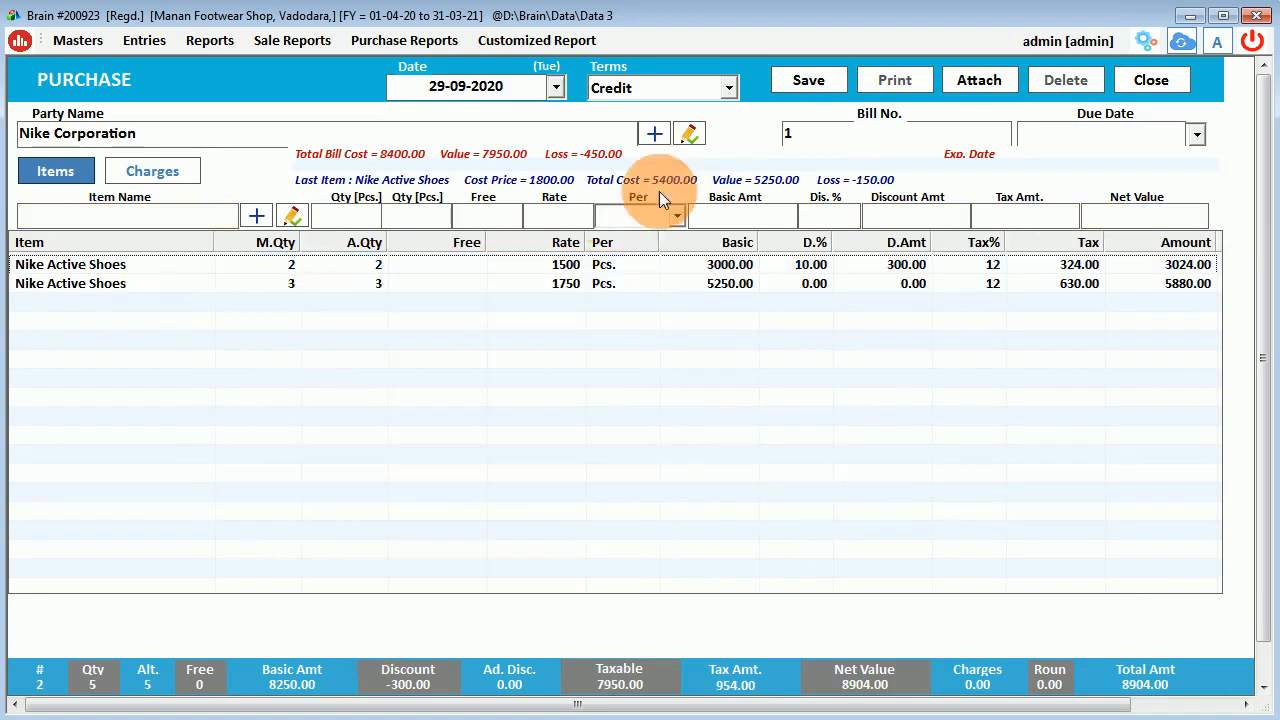
left_click(826, 80)
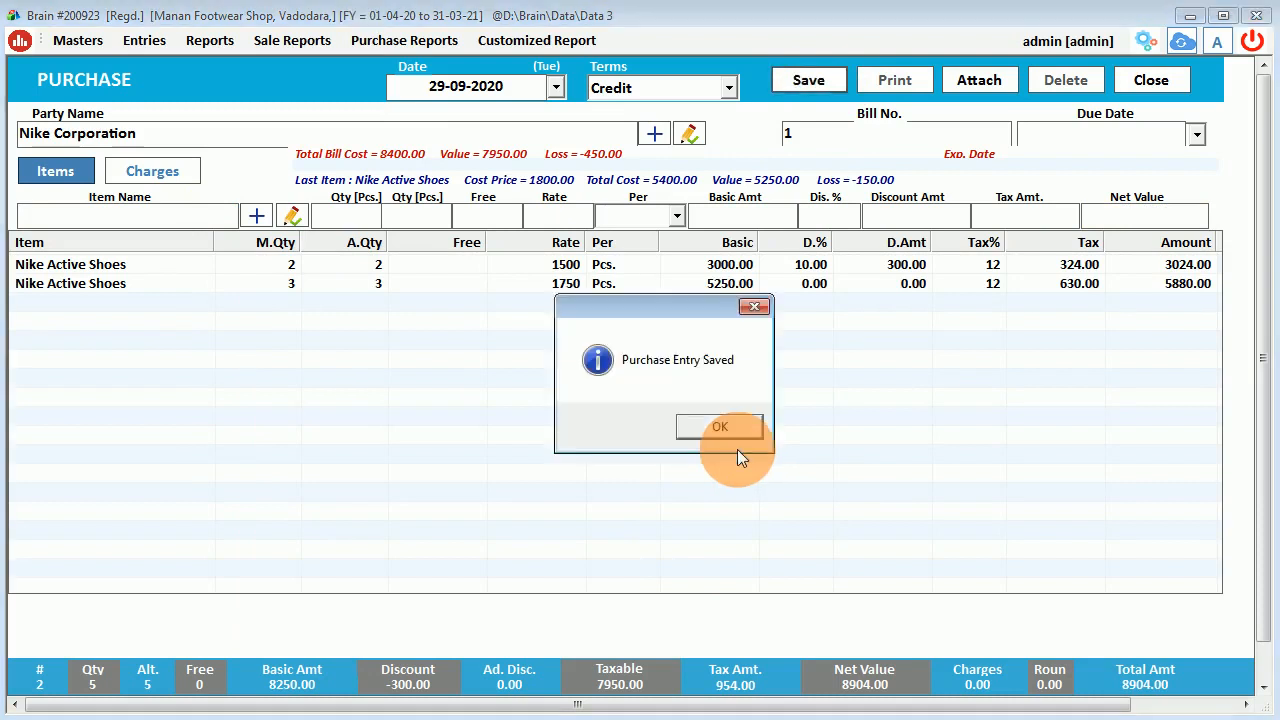
left_click(729, 430)
left_click(1146, 88)
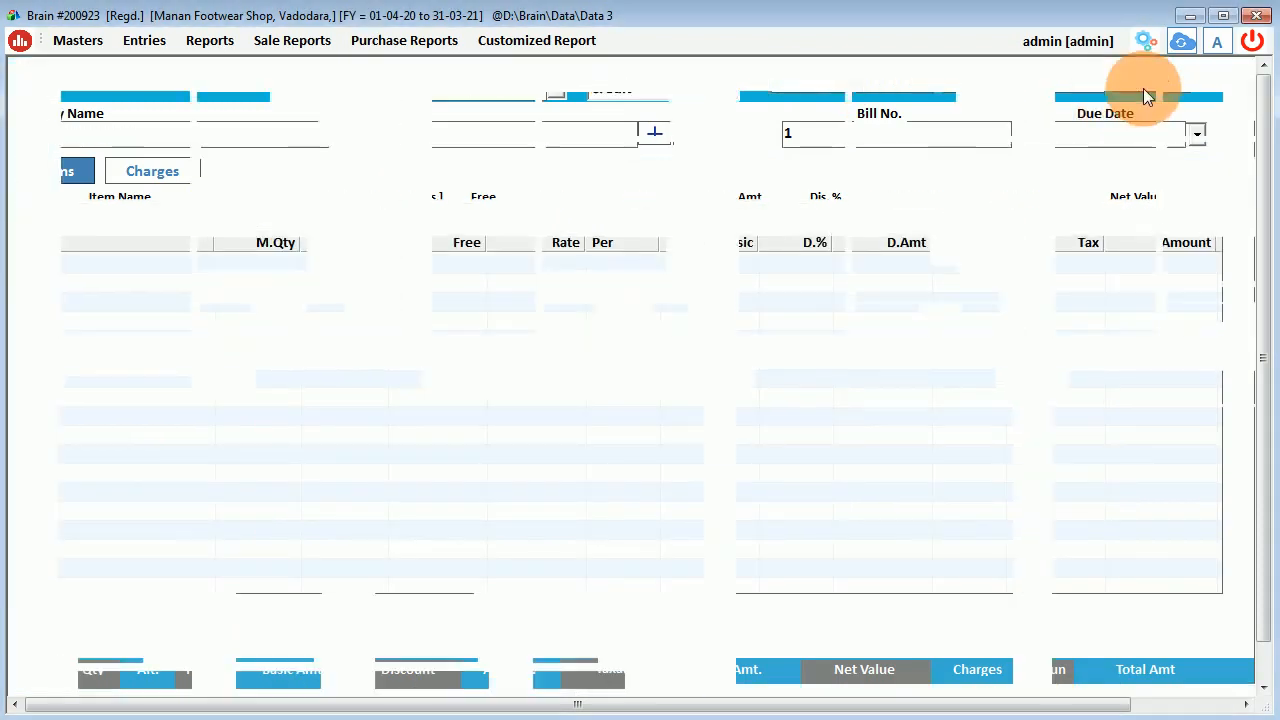
Review the Nike Corporation bill's items and its 19992.00 credit total in the bills list.
left_click(563, 170)
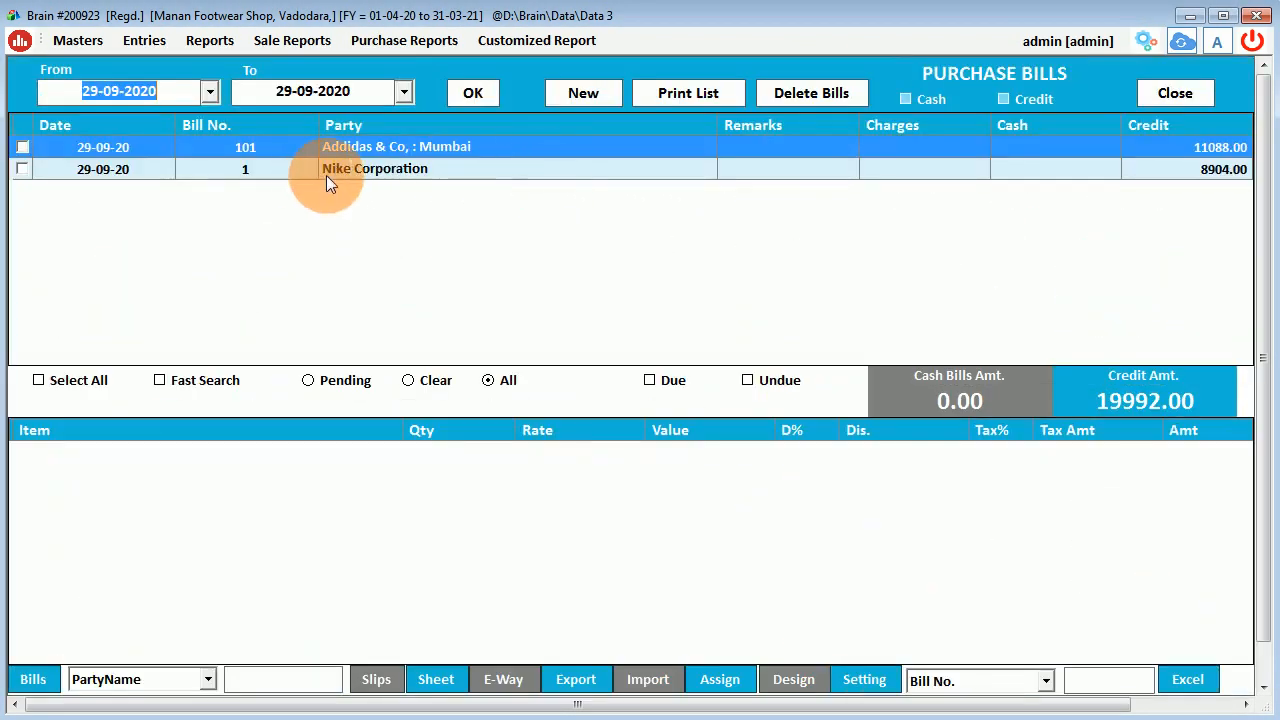
left_click(288, 168)
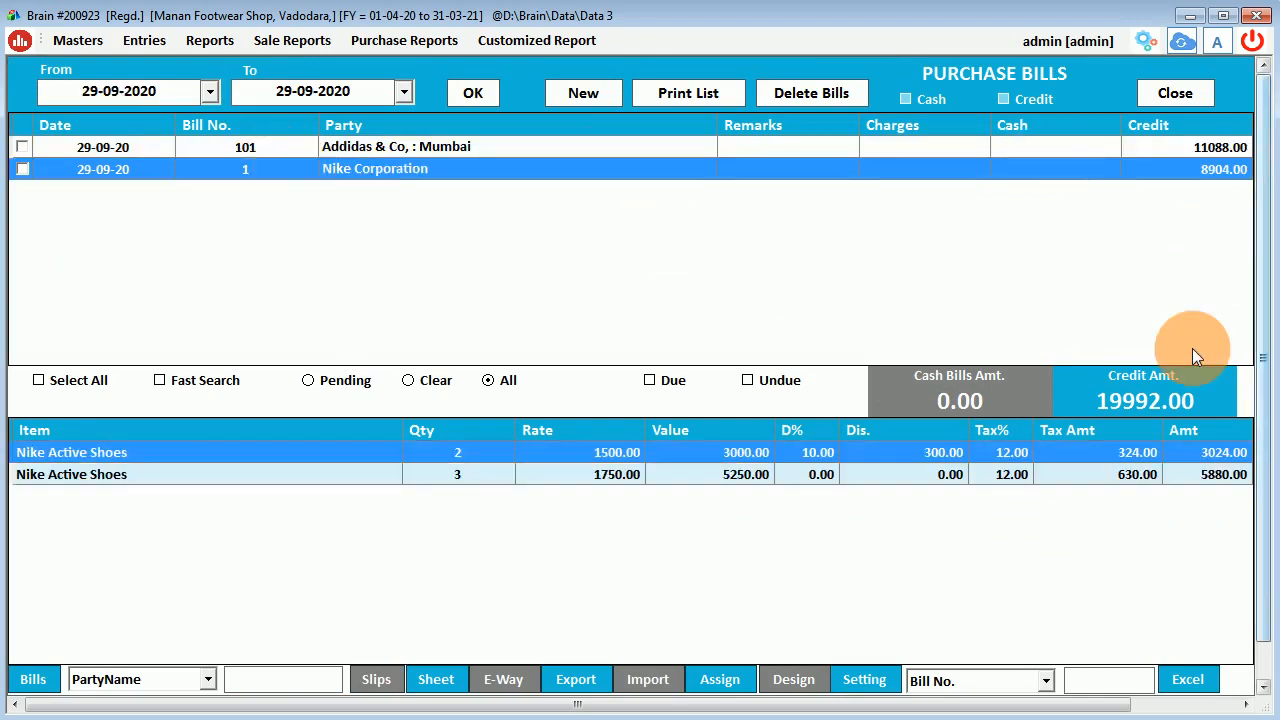
left_click_drag(1100, 400, 1195, 400)
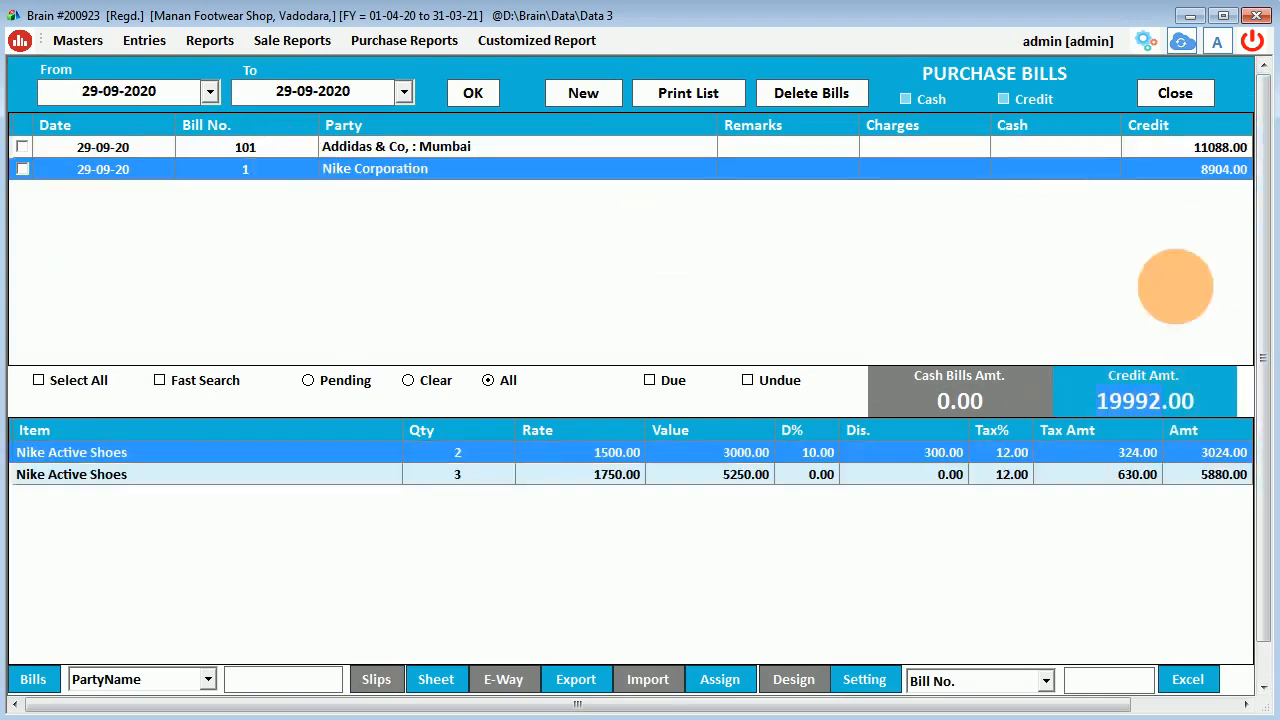
left_click(1175, 92)
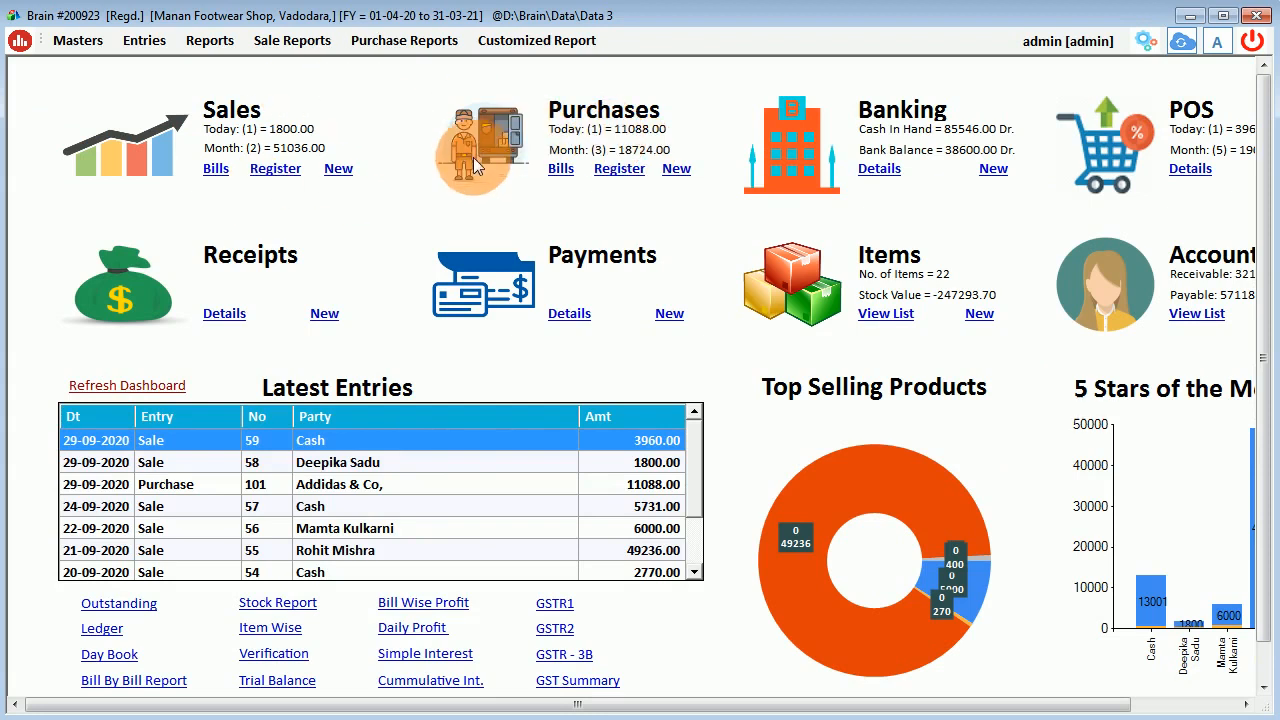
From the item list, bring up barcode label generation and begin filtering by item name.
left_click(143, 44)
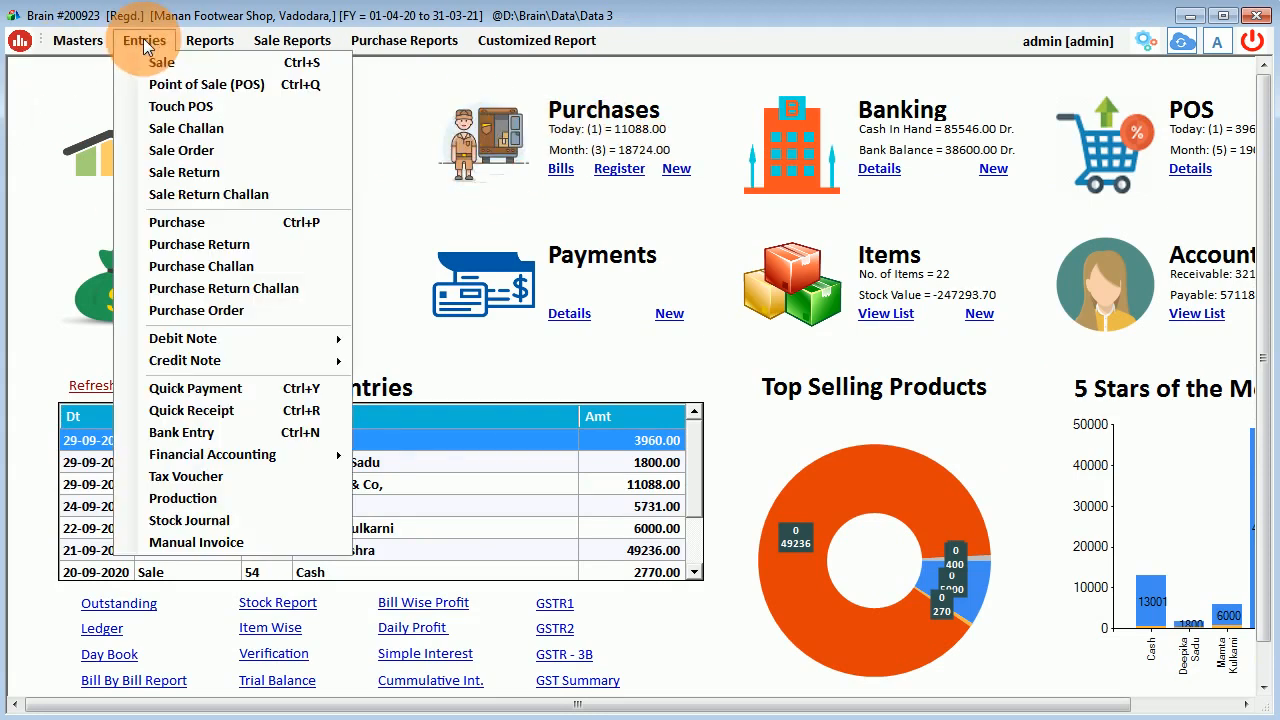
left_click(438, 170)
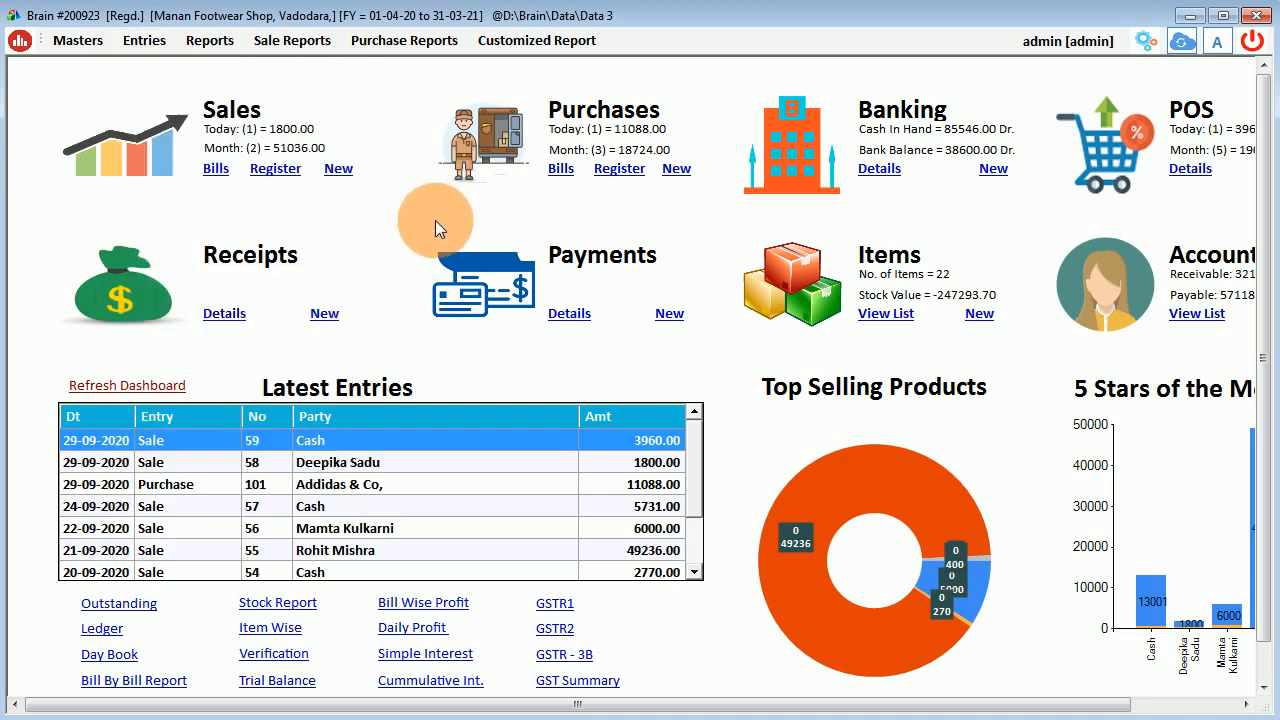
left_click(892, 315)
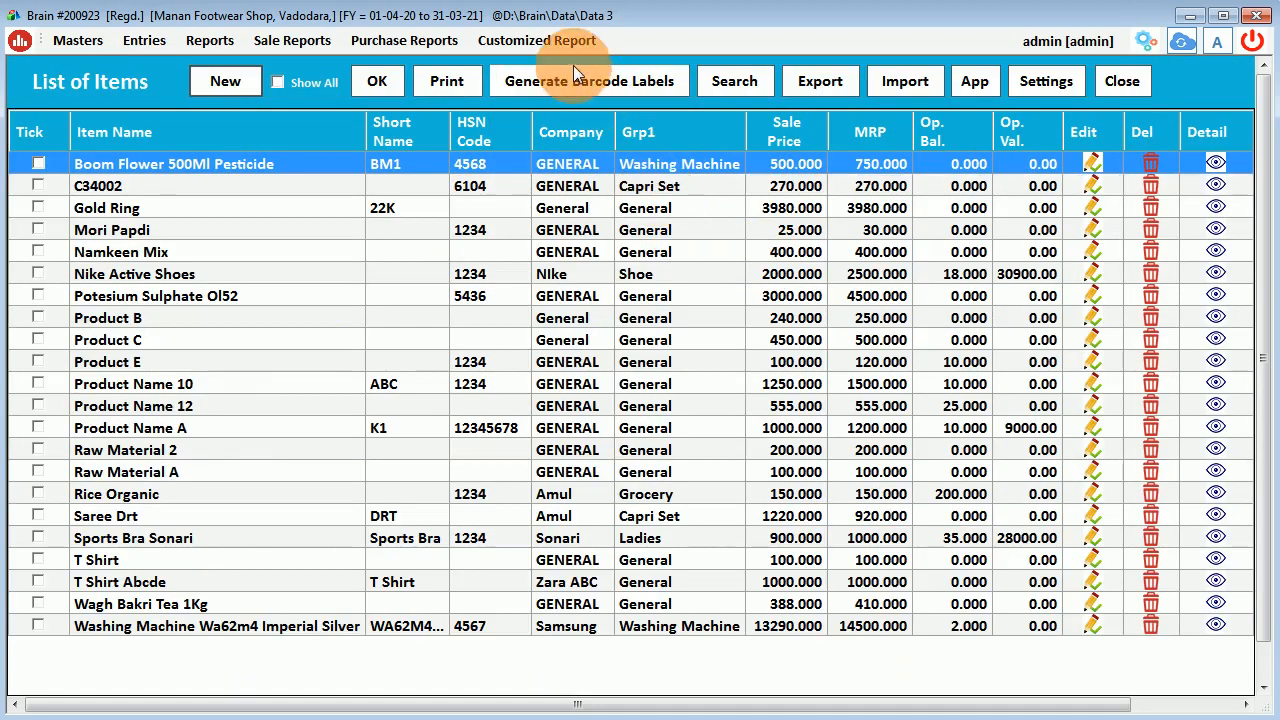
left_click(572, 81)
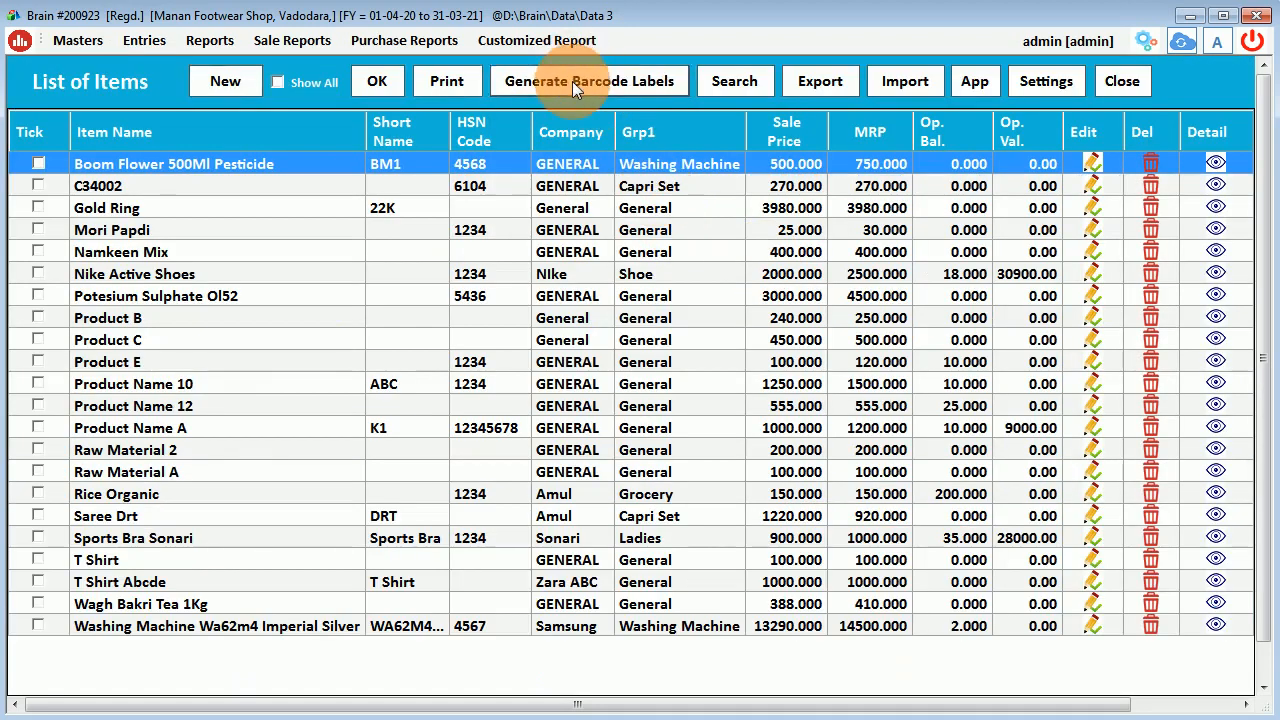
left_click(117, 685)
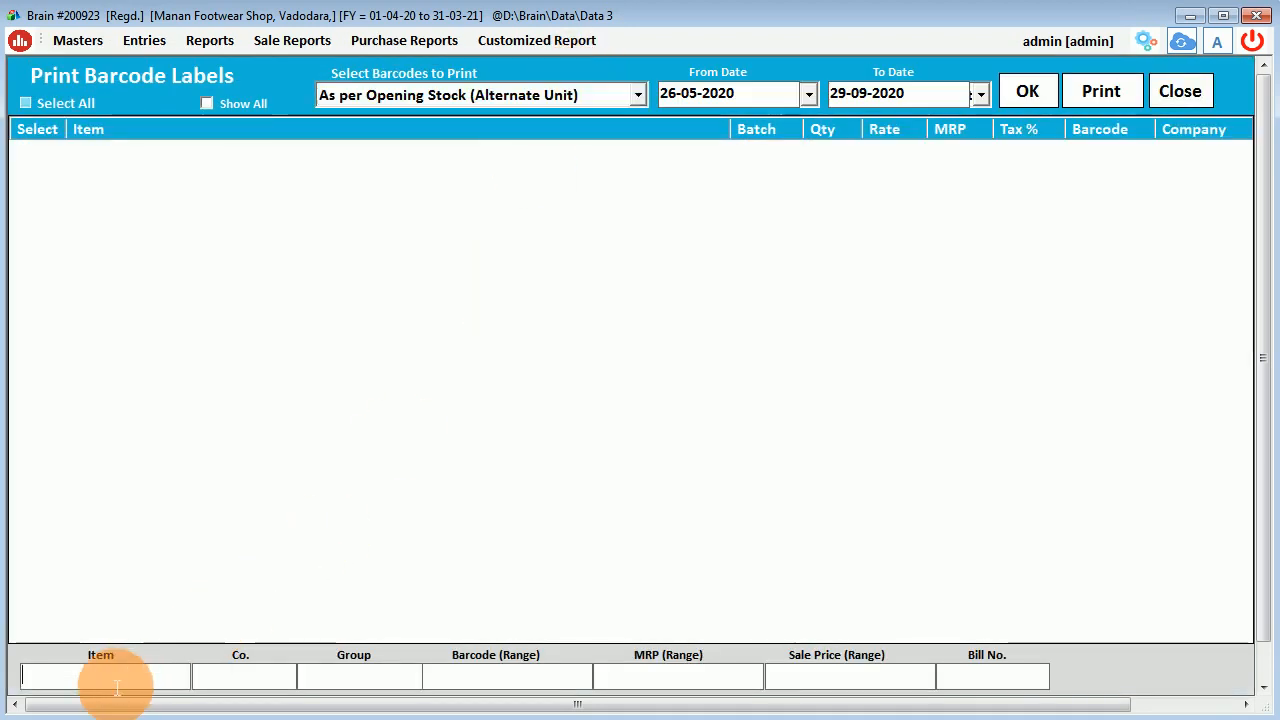
Filter items by 'nik' and tick Nike Active Shoes batches 10, 12, 8 and 9.
type("nik")
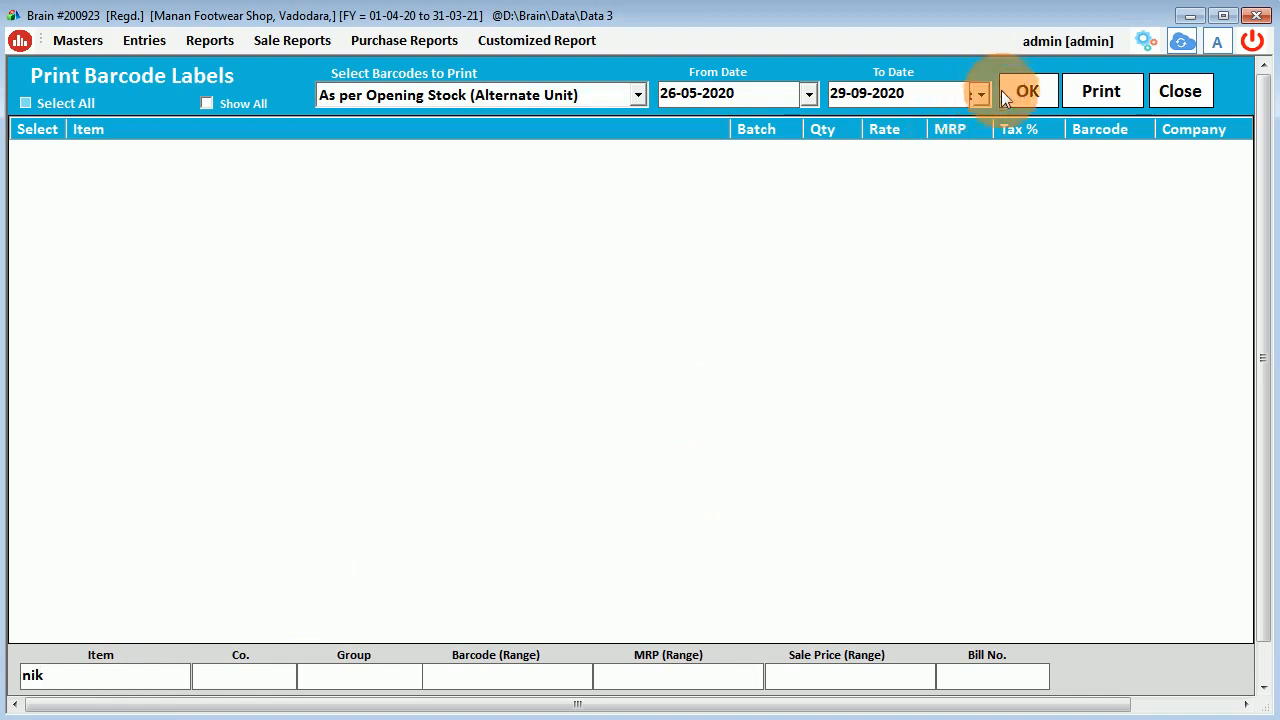
left_click(1005, 91)
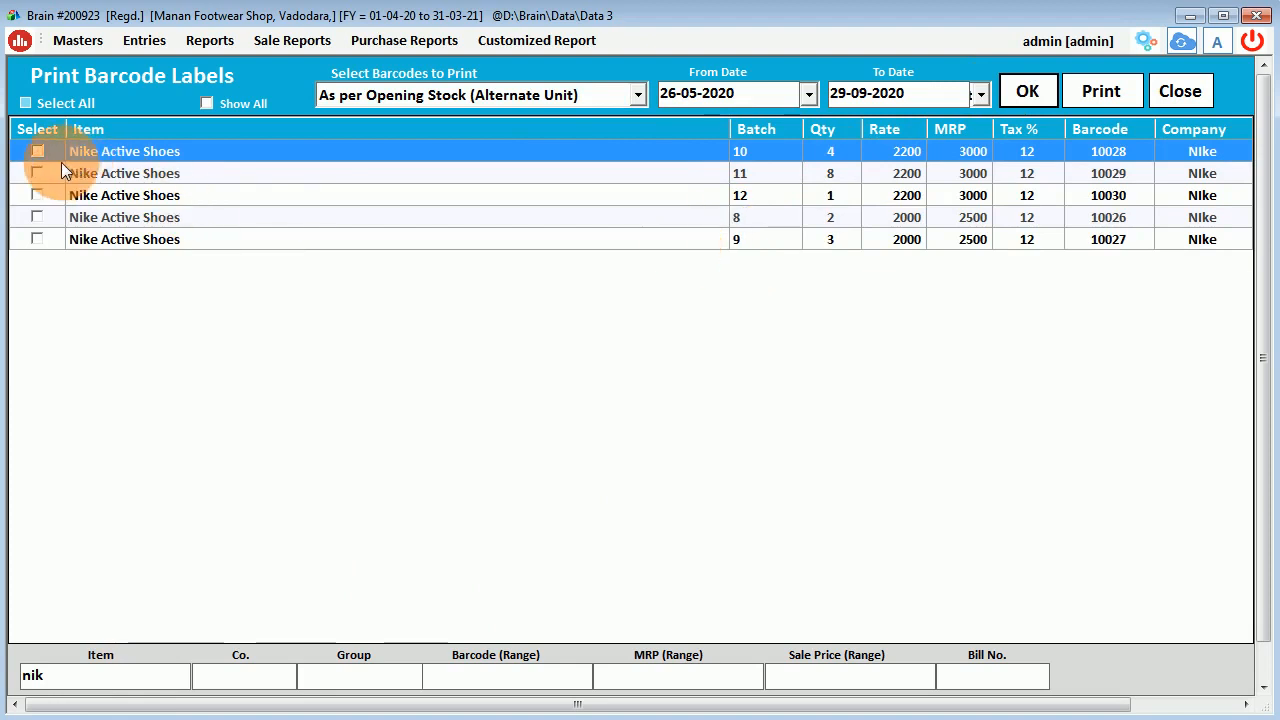
left_click(37, 151)
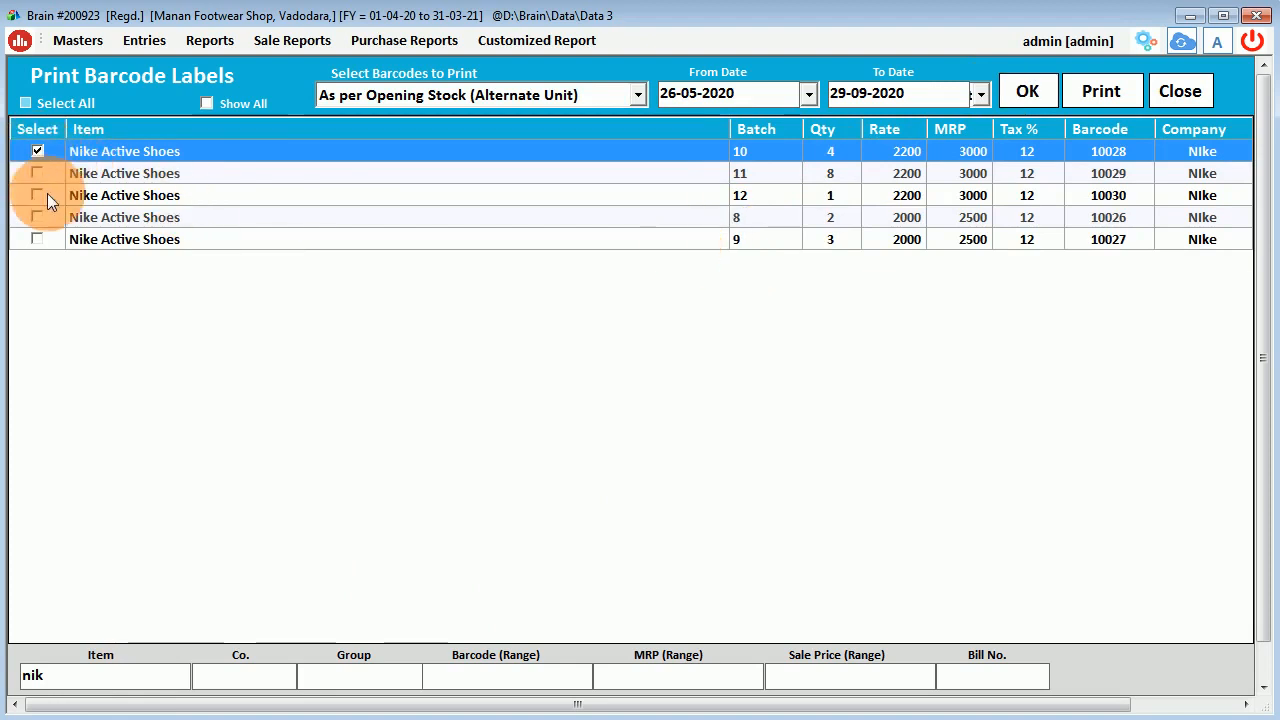
left_click(37, 195)
left_click(37, 219)
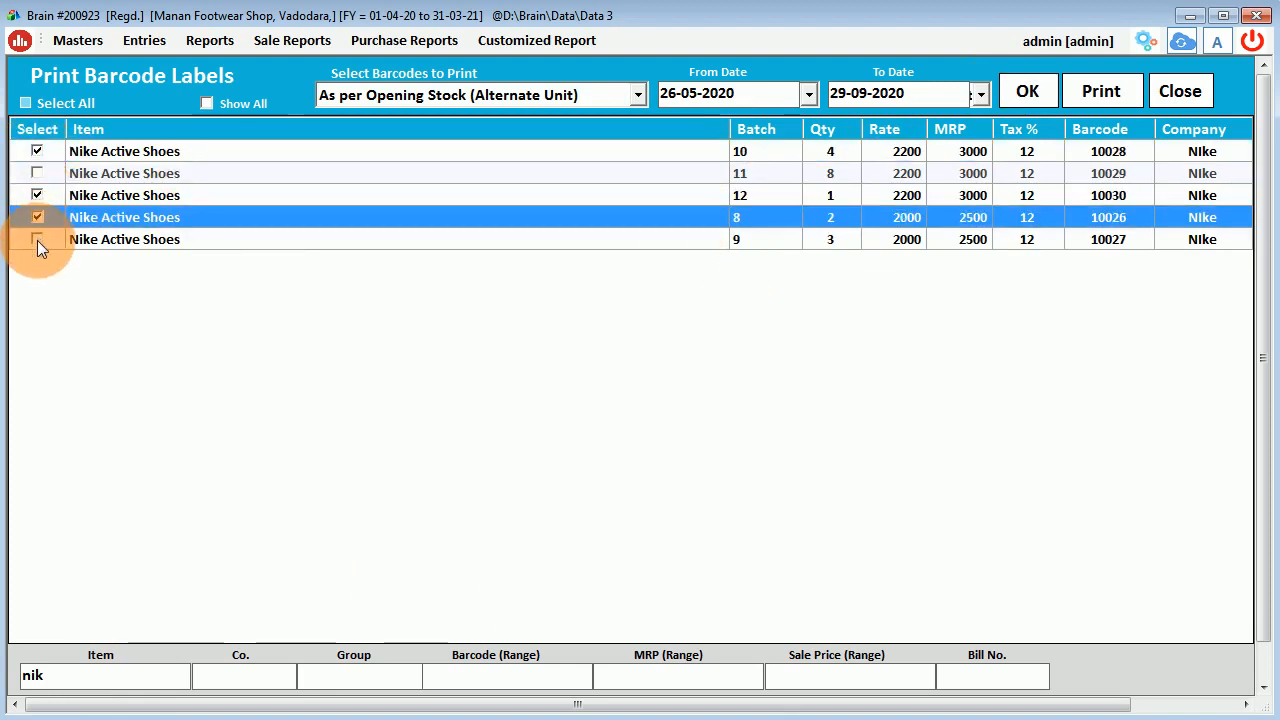
left_click(37, 241)
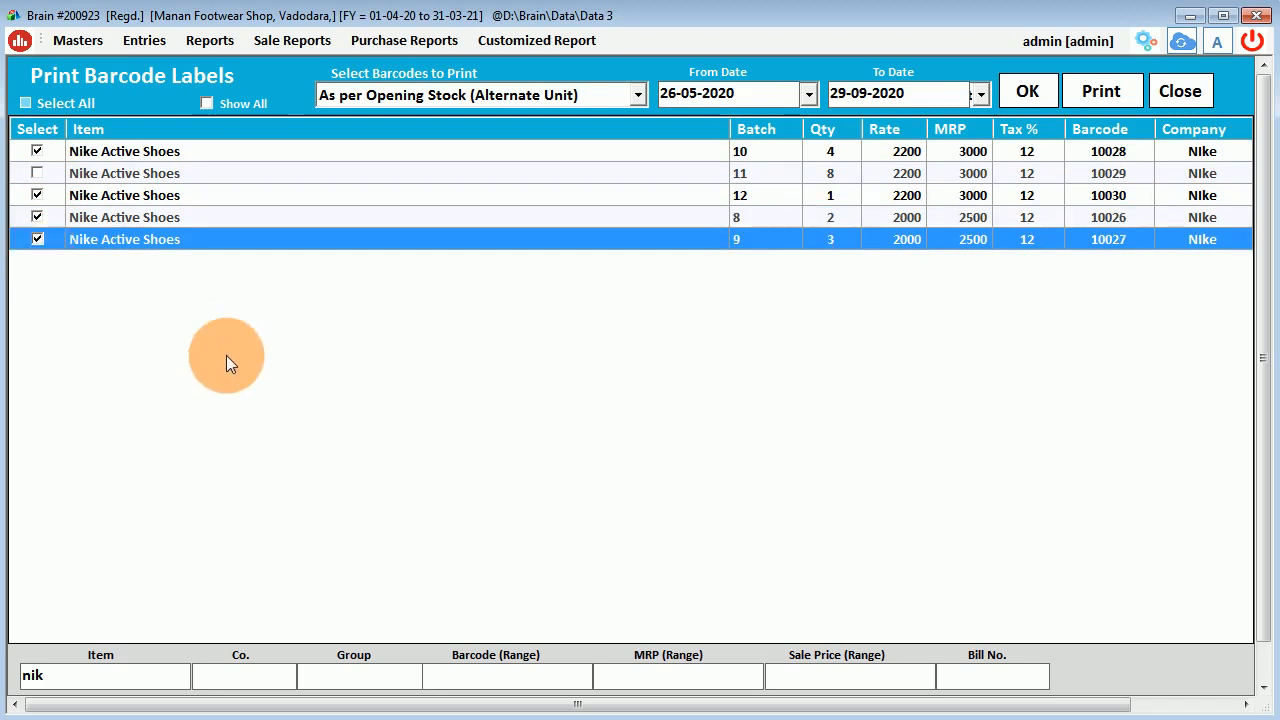
Print the ticked labels with 0 blank barcodes in the Barcode format and preview them.
left_click(1093, 94)
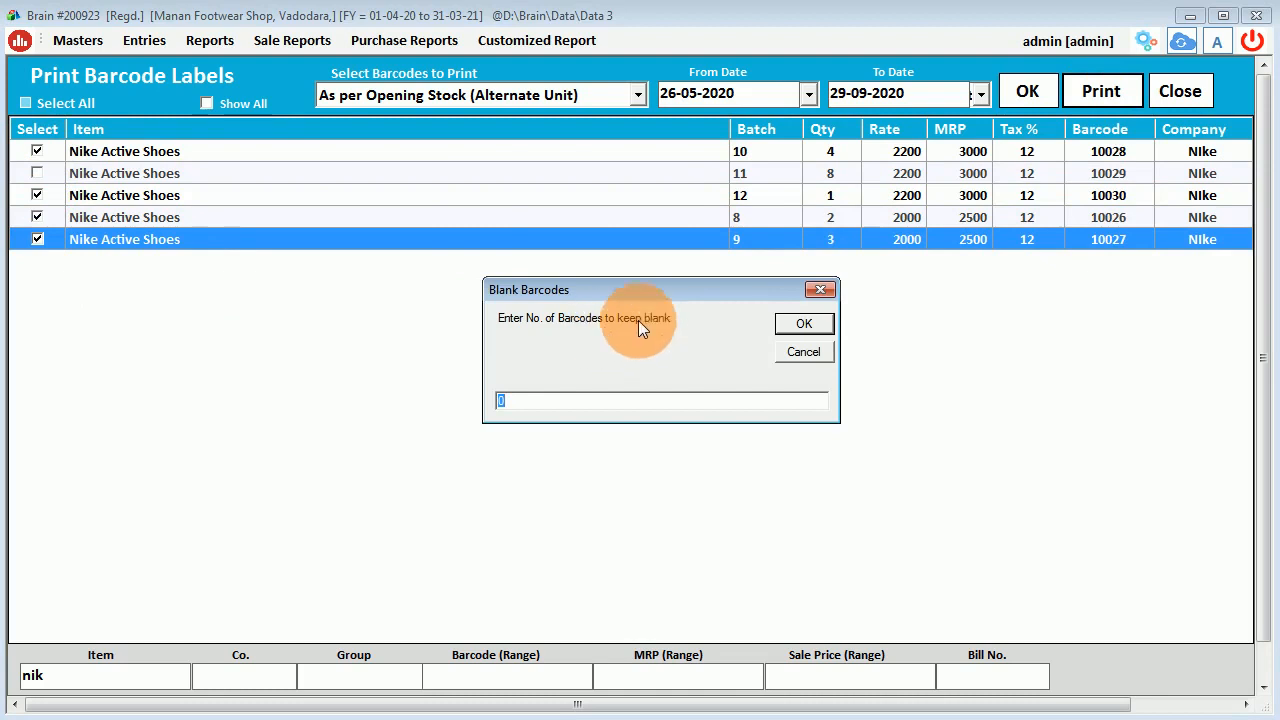
left_click_drag(677, 287, 681, 323)
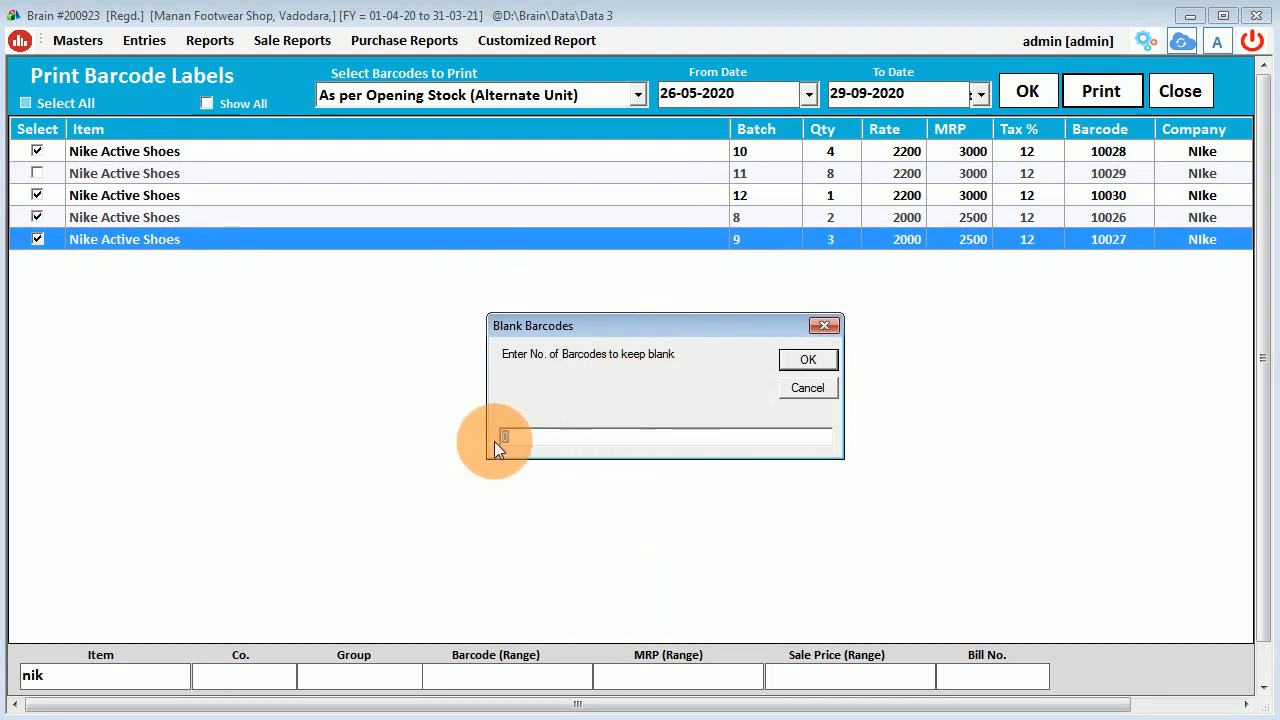
left_click(784, 361)
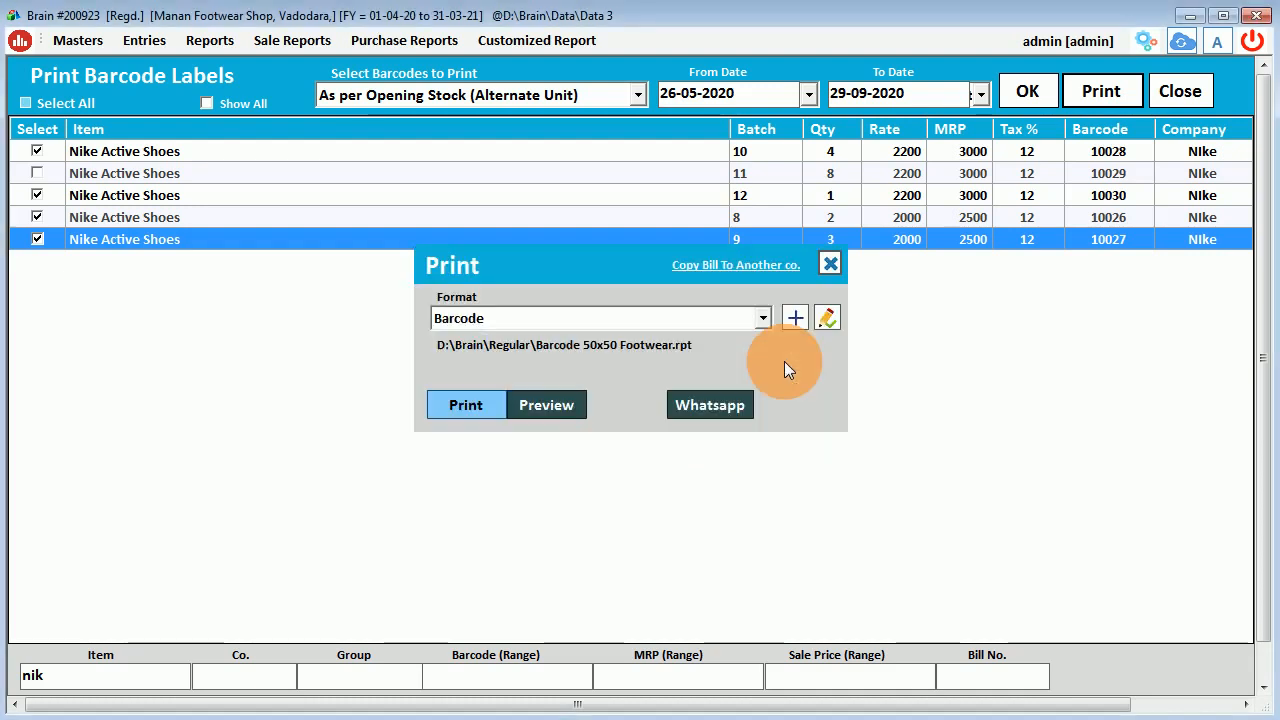
left_click(472, 317)
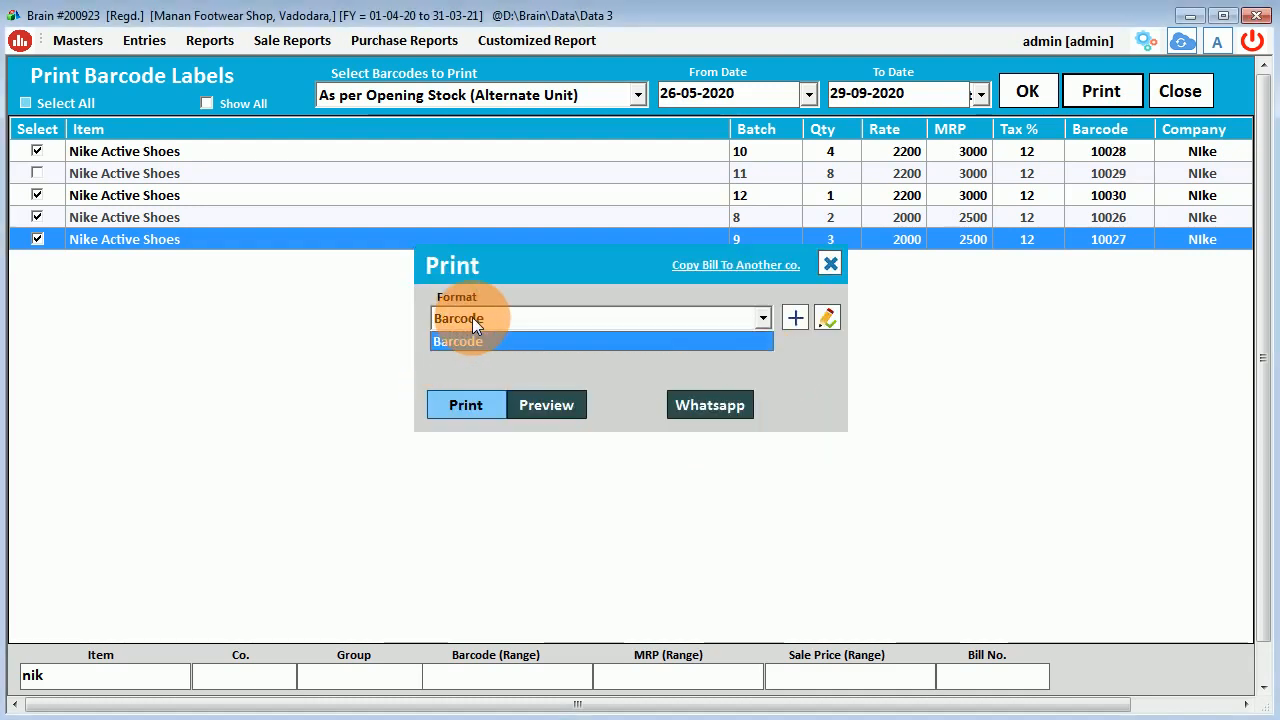
left_click(494, 321)
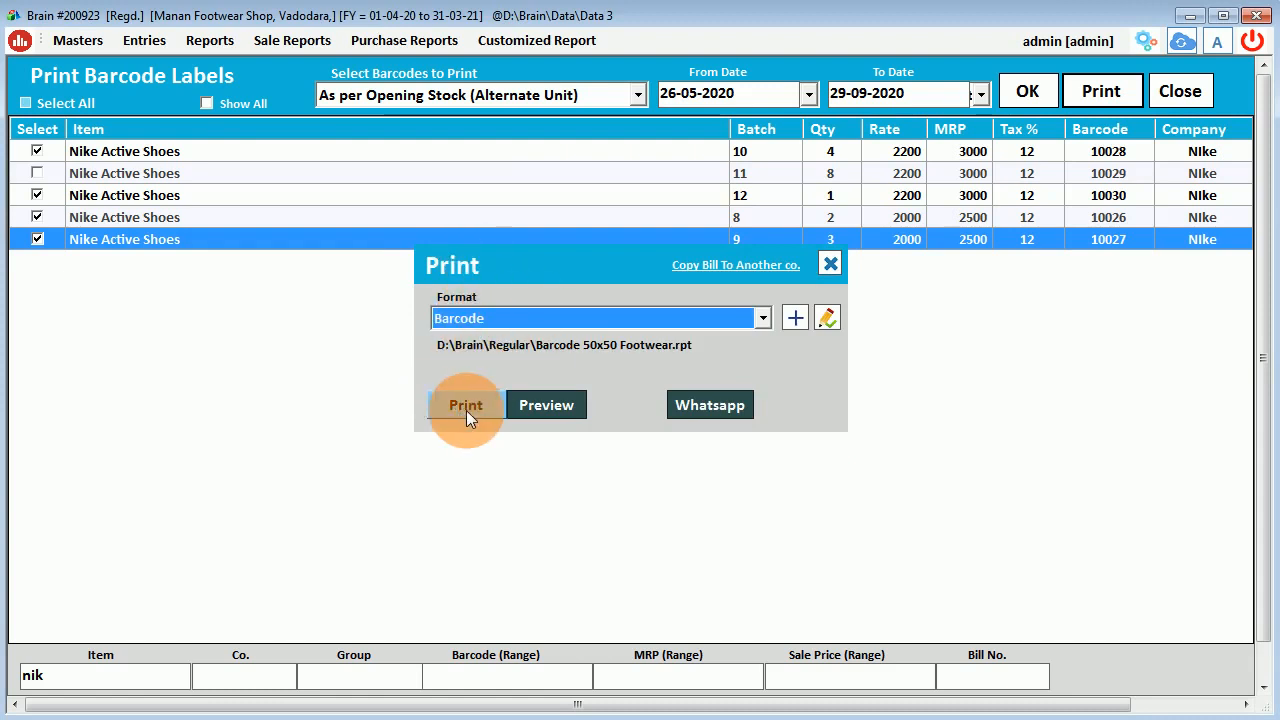
left_click(521, 414)
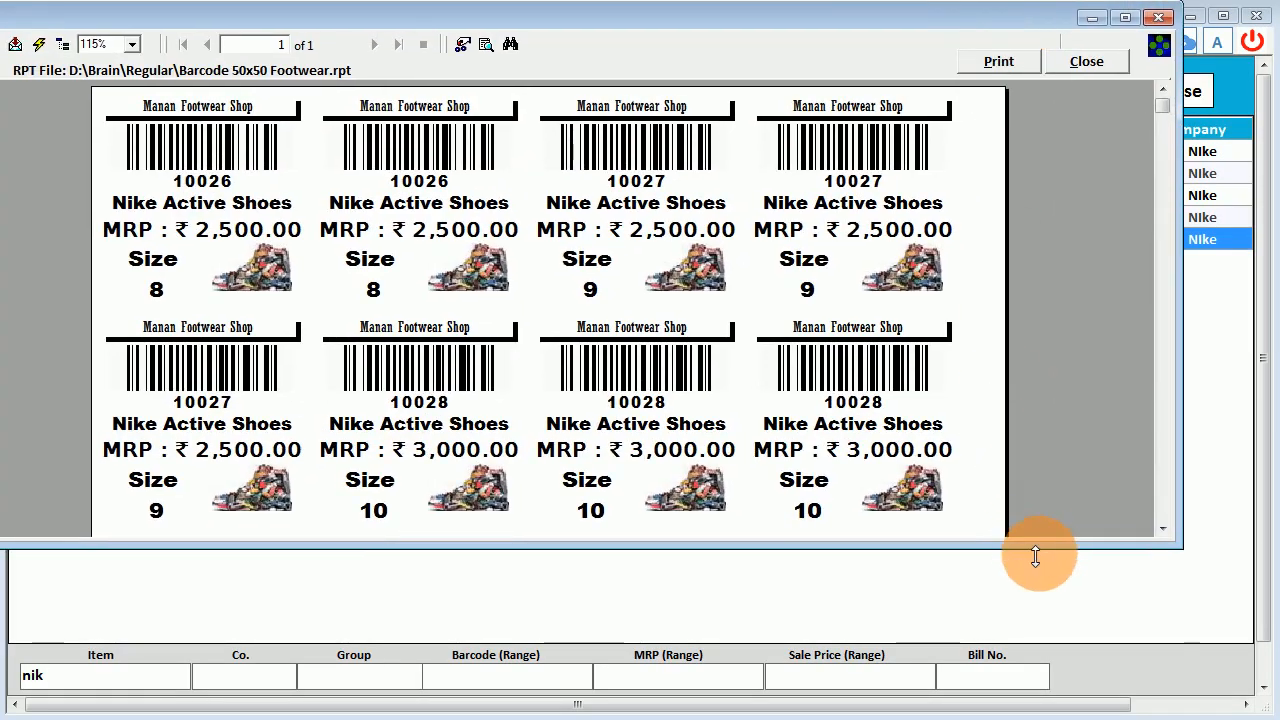
left_click_drag(1049, 550, 1050, 718)
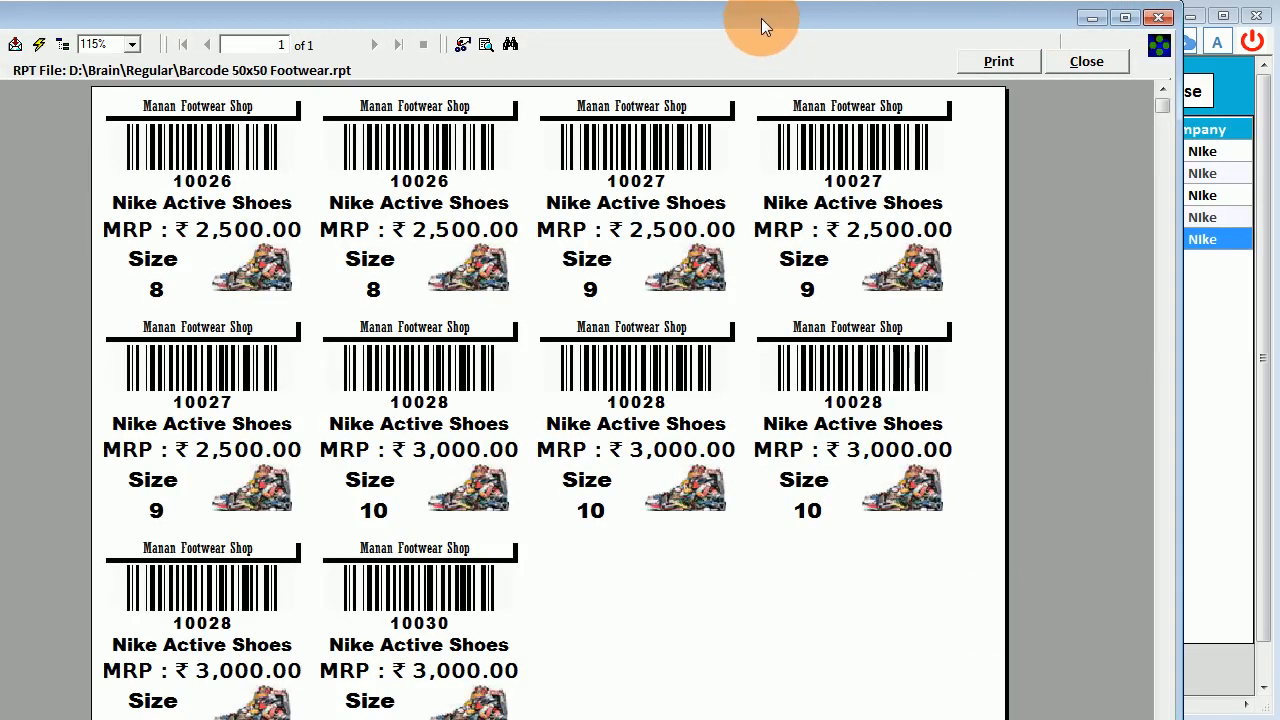
left_click_drag(761, 18, 850, 16)
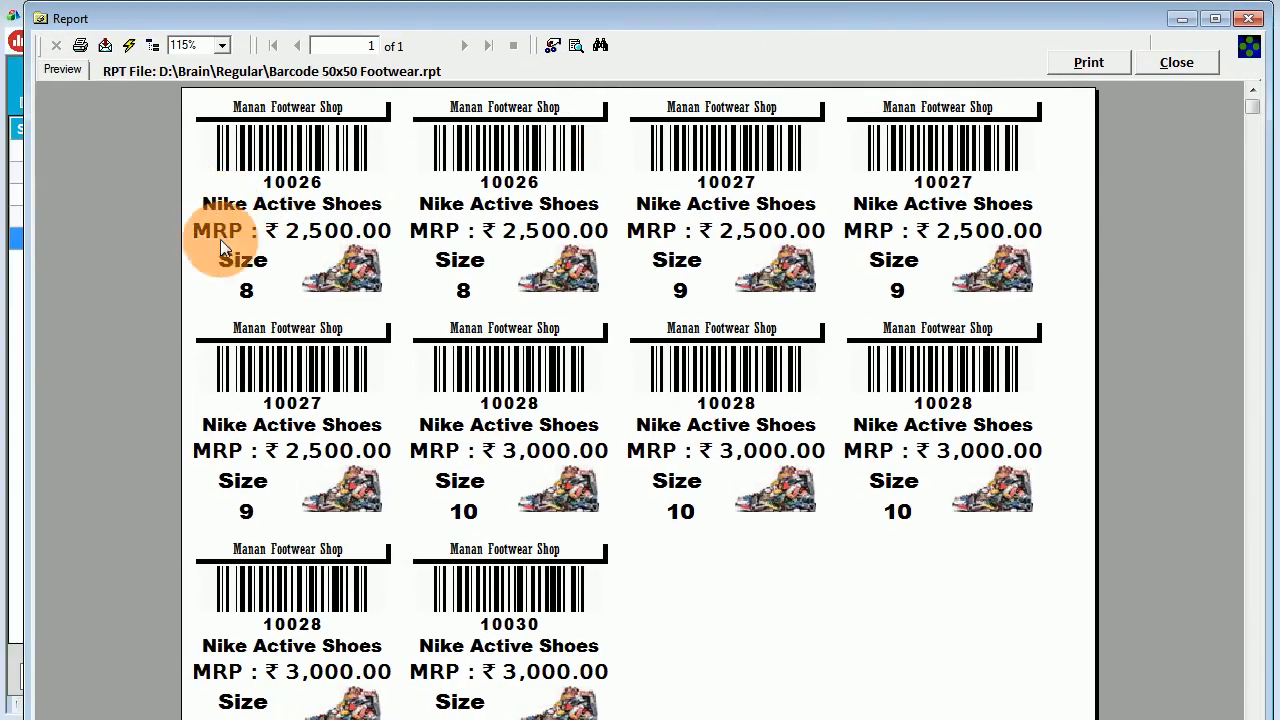
left_click(677, 285)
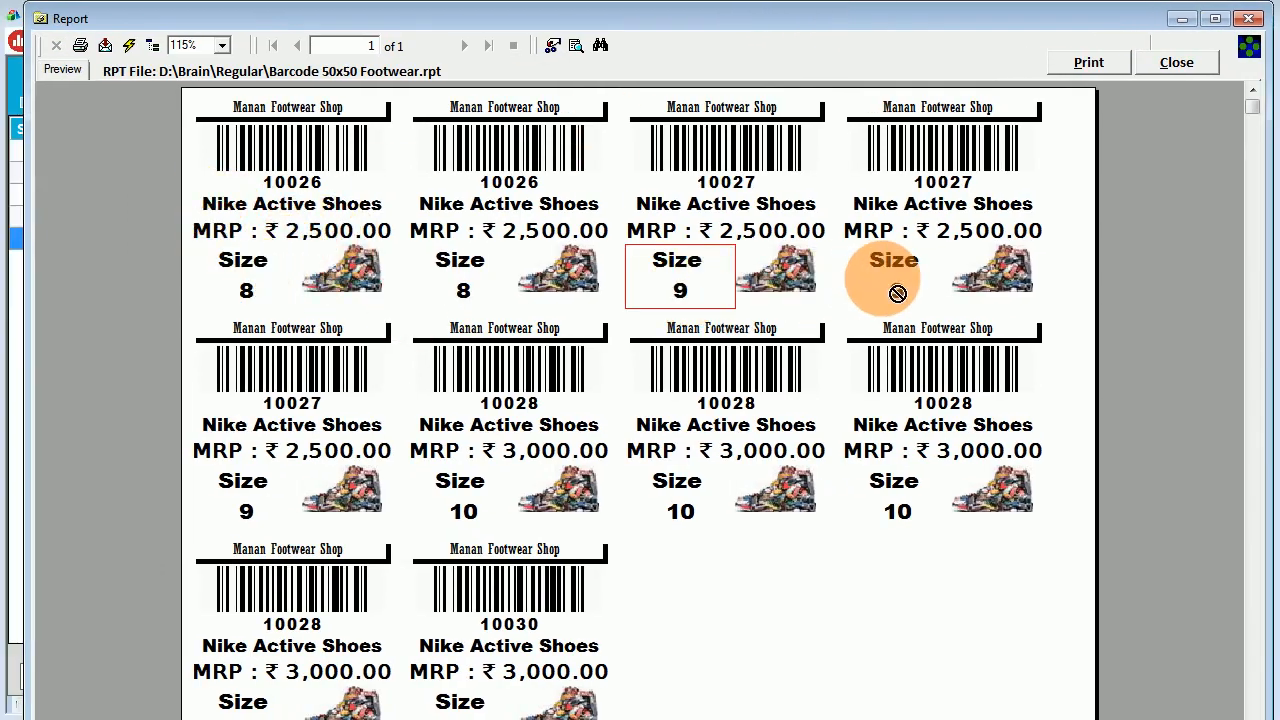
left_click(243, 493)
left_click(445, 505)
left_click(686, 515)
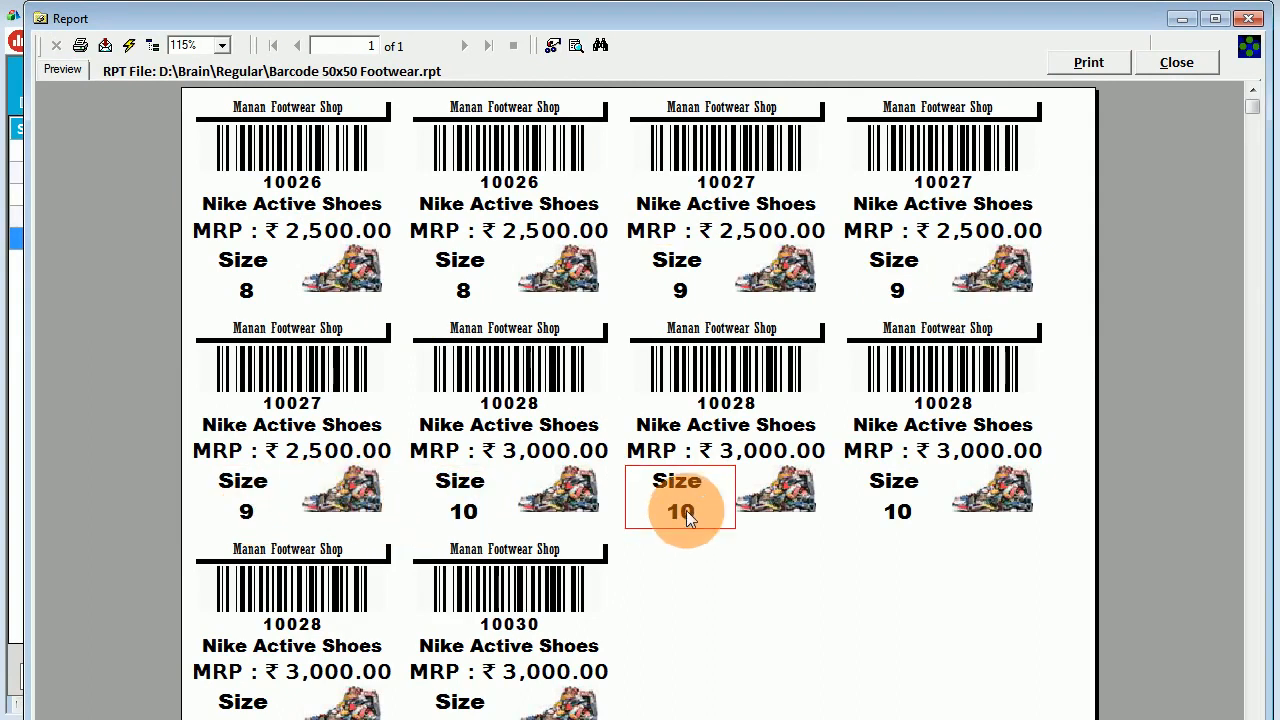
left_click(894, 505)
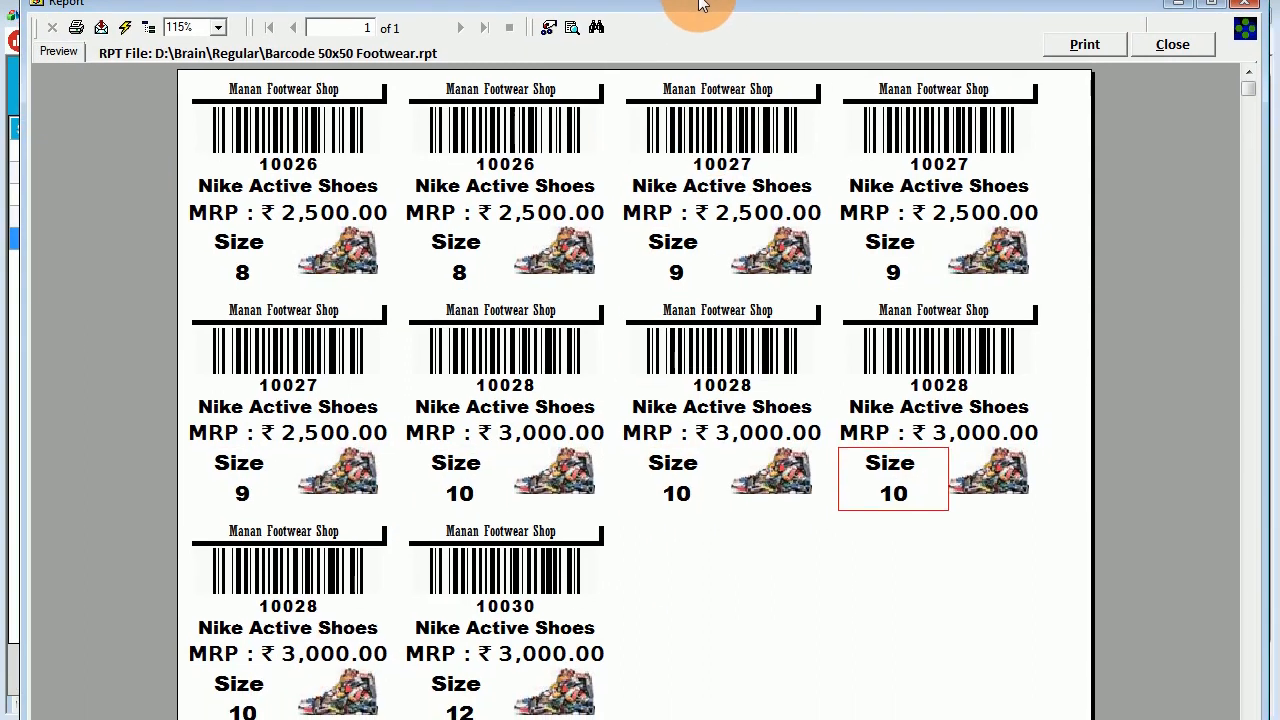
left_click(265, 690)
left_click(487, 676)
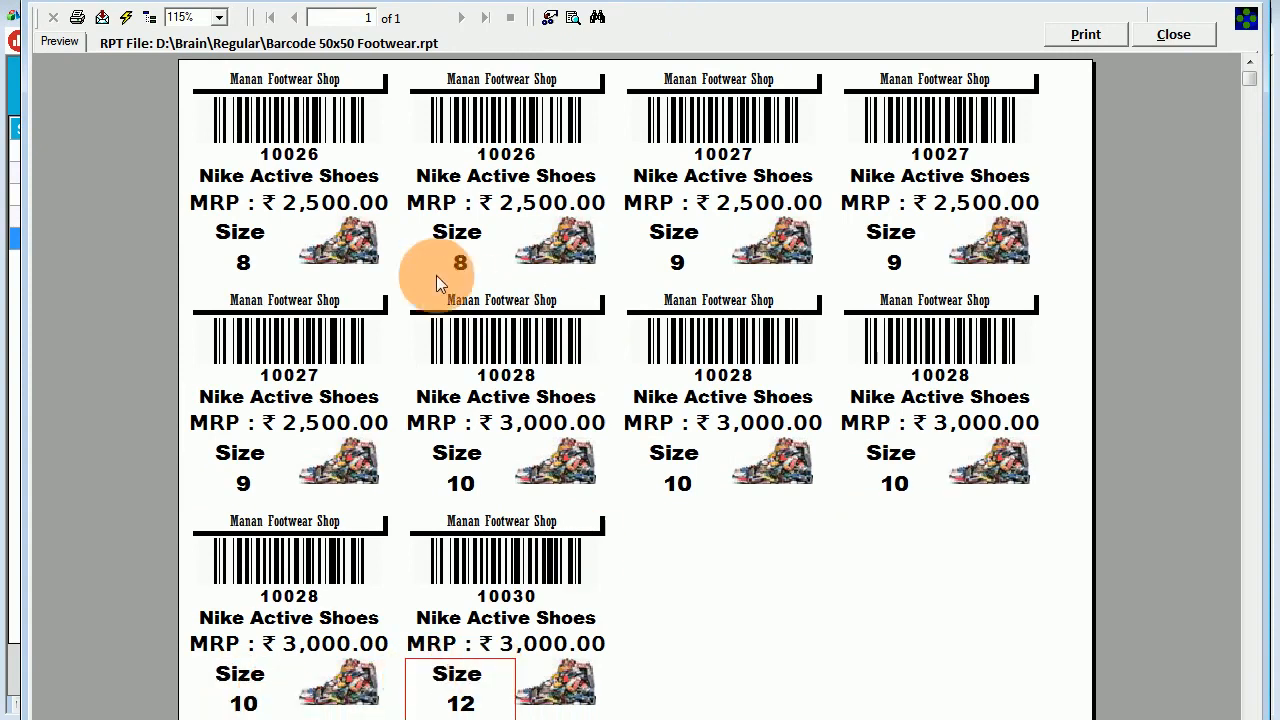
left_click(499, 80)
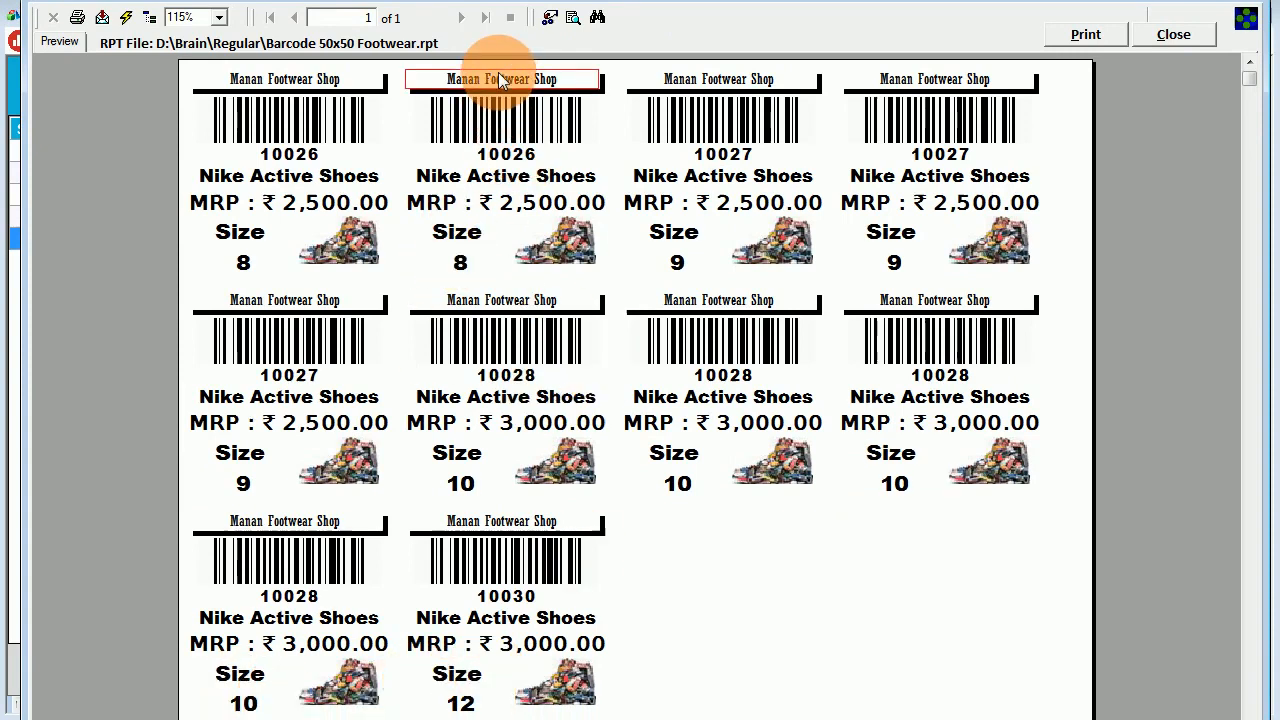
left_click(498, 162)
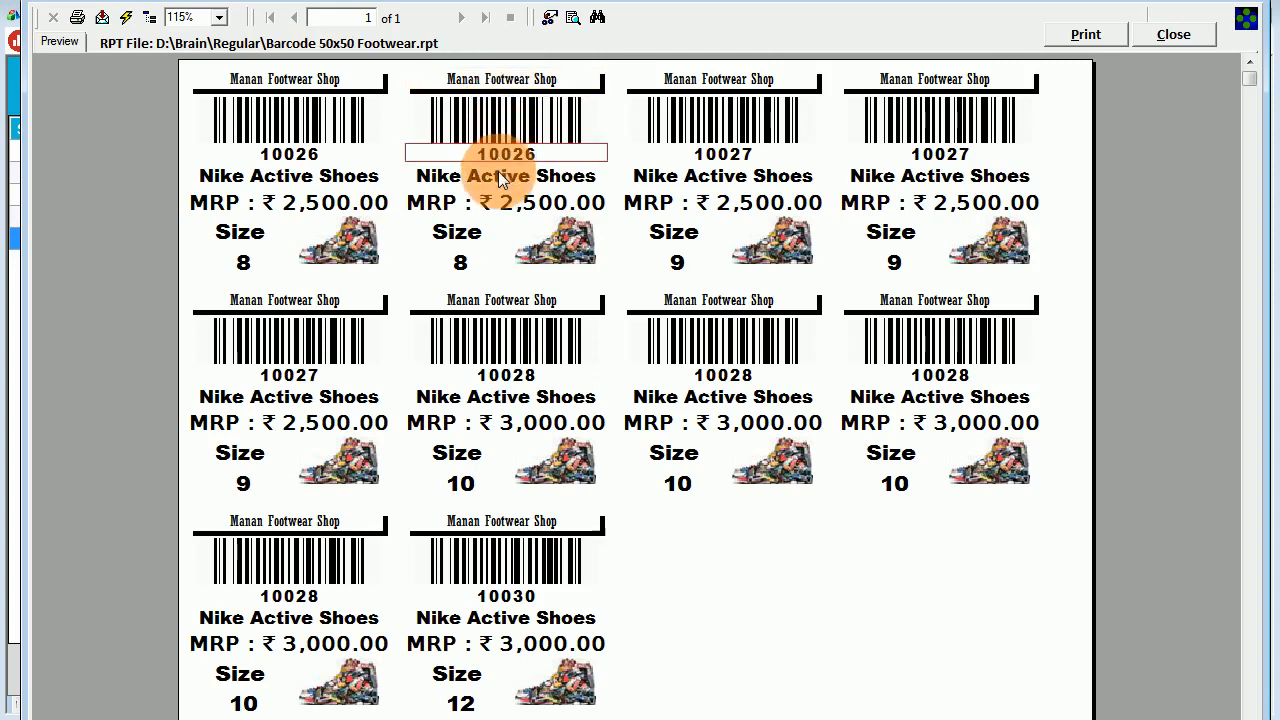
left_click(495, 180)
left_click(509, 204)
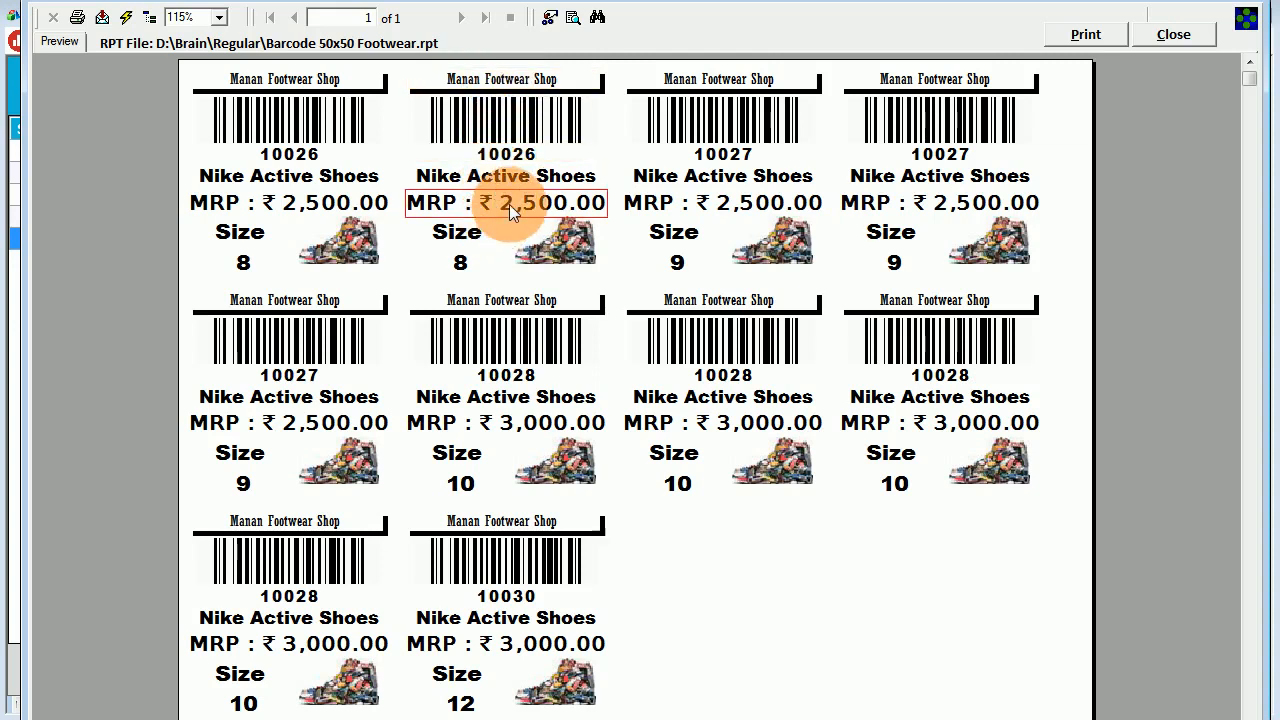
left_click(462, 262)
left_click(566, 240)
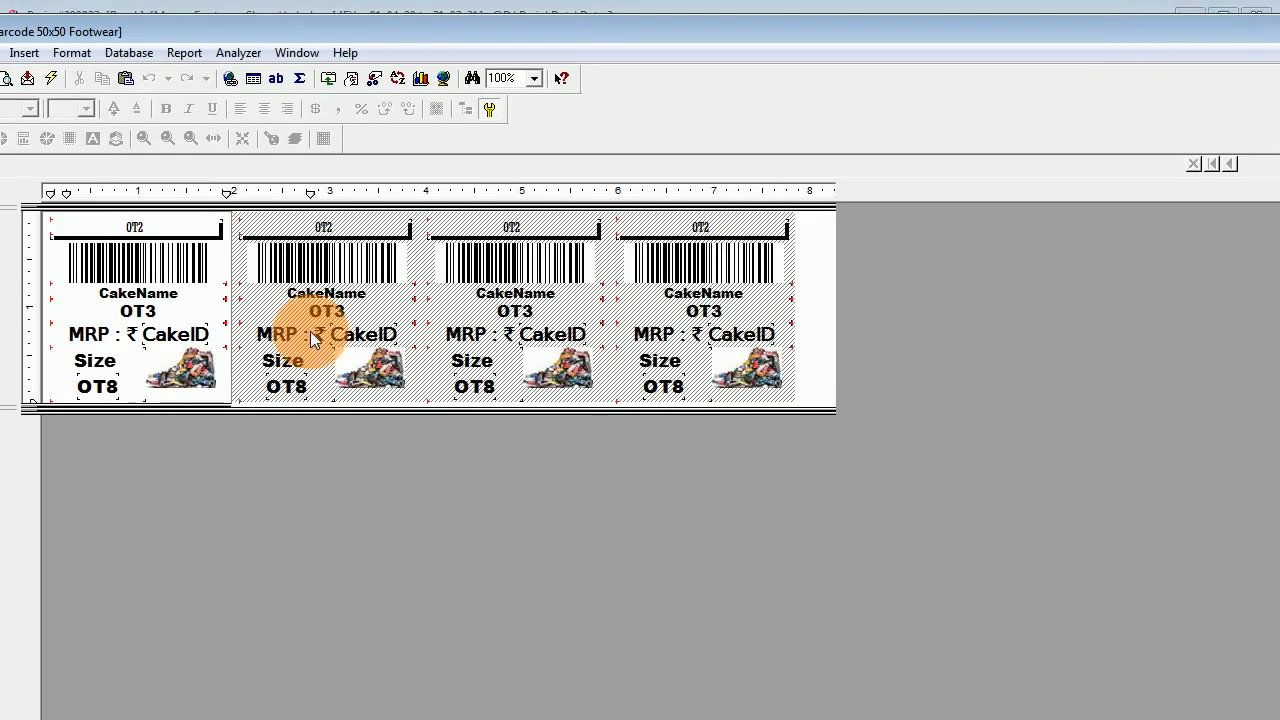
Try adding 'a' after the label's Size text, then close the design answering No to saving.
double_click(104, 336)
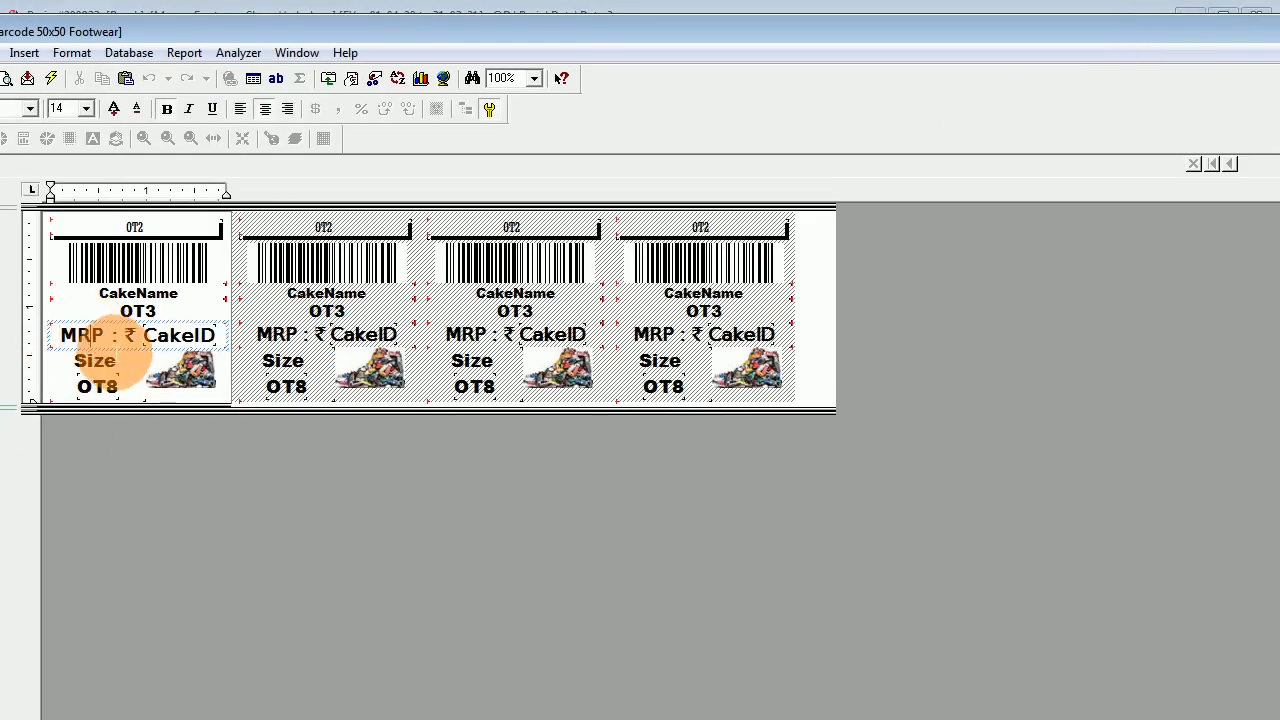
left_click(95, 362)
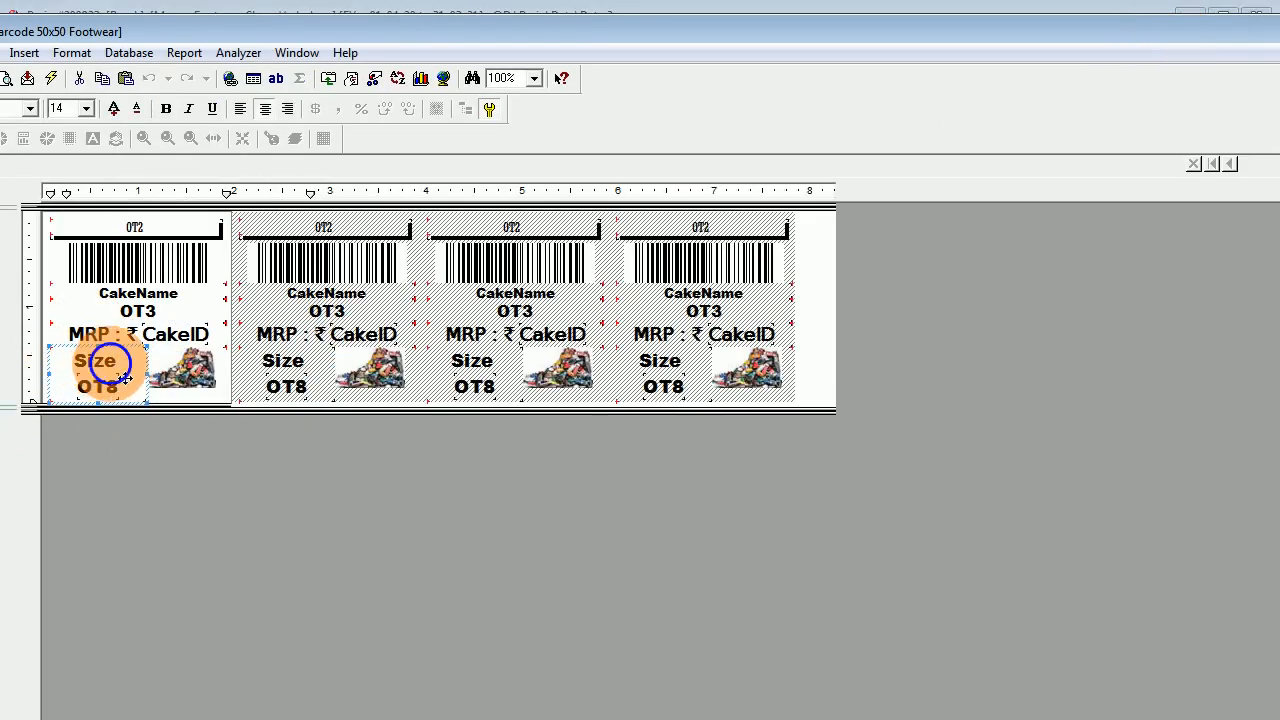
double_click(102, 368)
left_click(138, 368)
type("a")
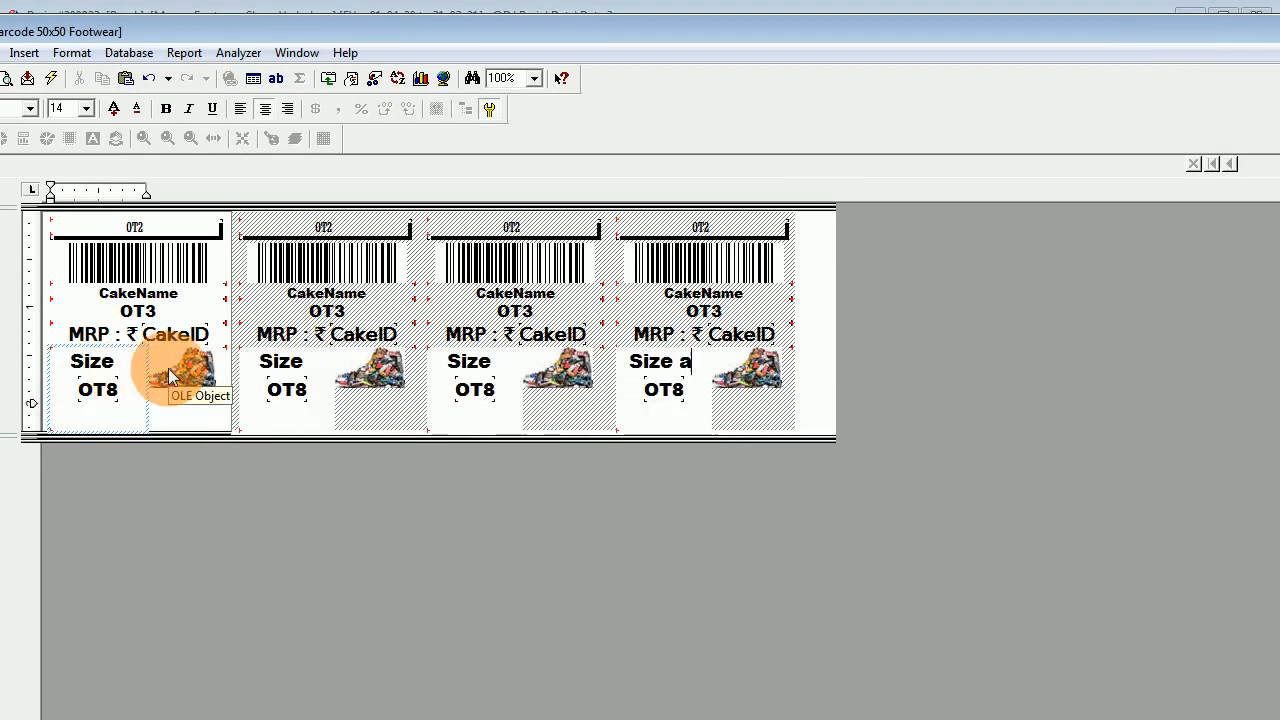
left_click(48, 338)
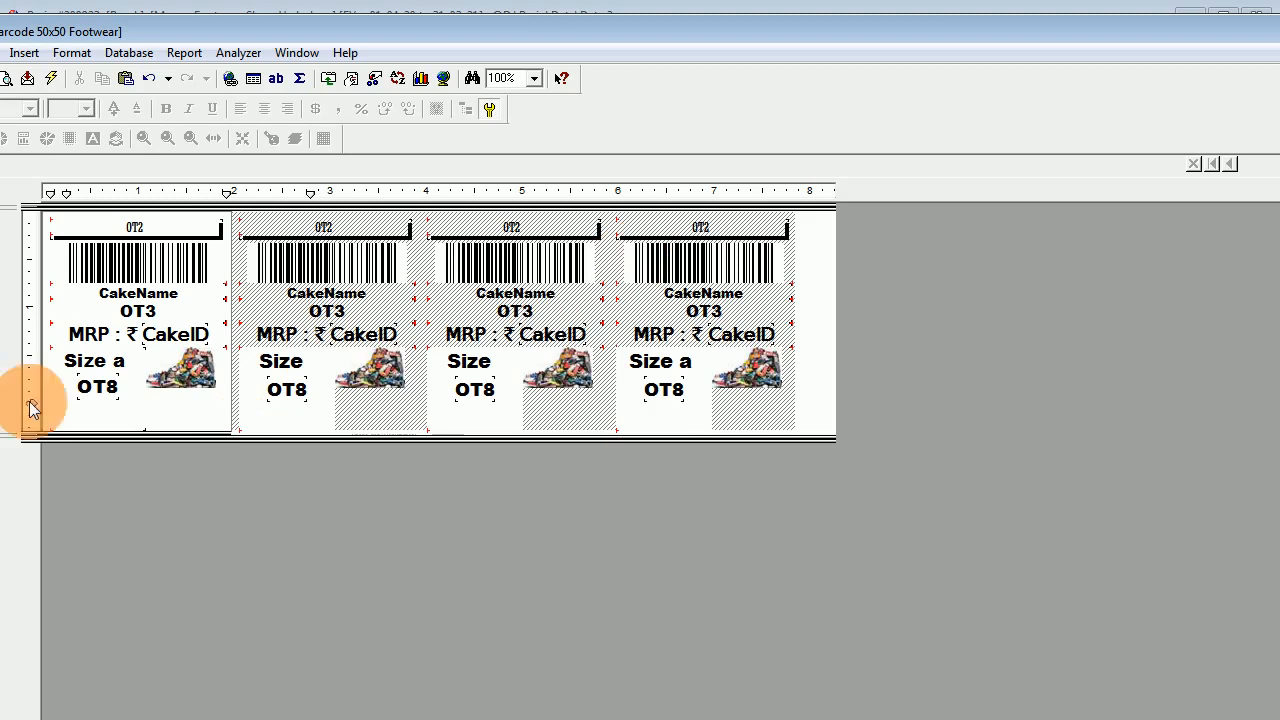
left_click(1279, 32)
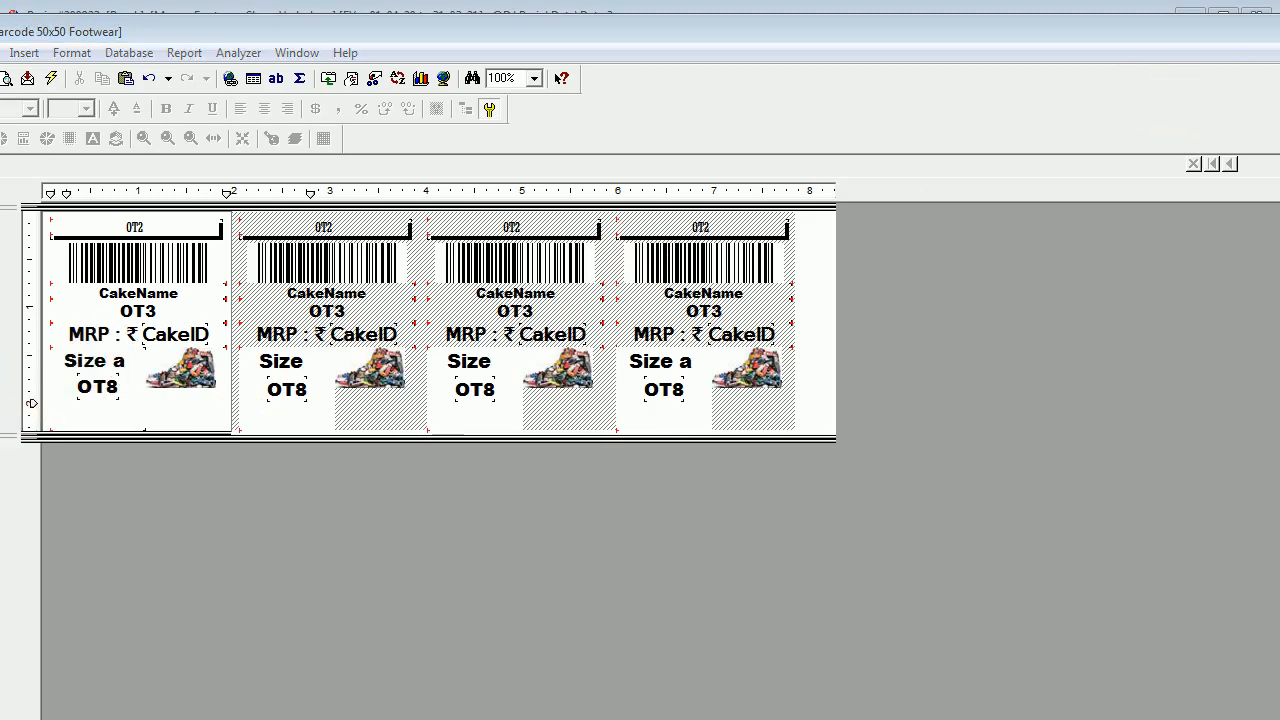
left_click(653, 462)
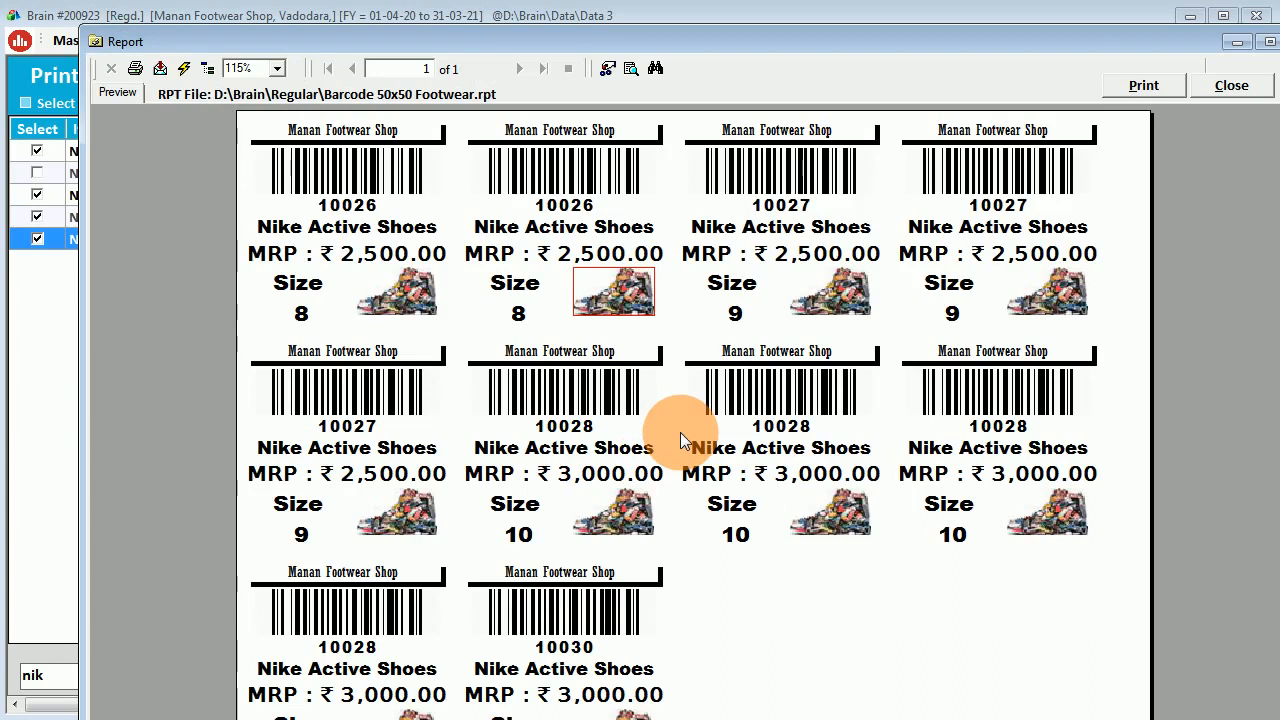
Shift the report preview window slightly to the left.
left_click_drag(1013, 39, 994, 39)
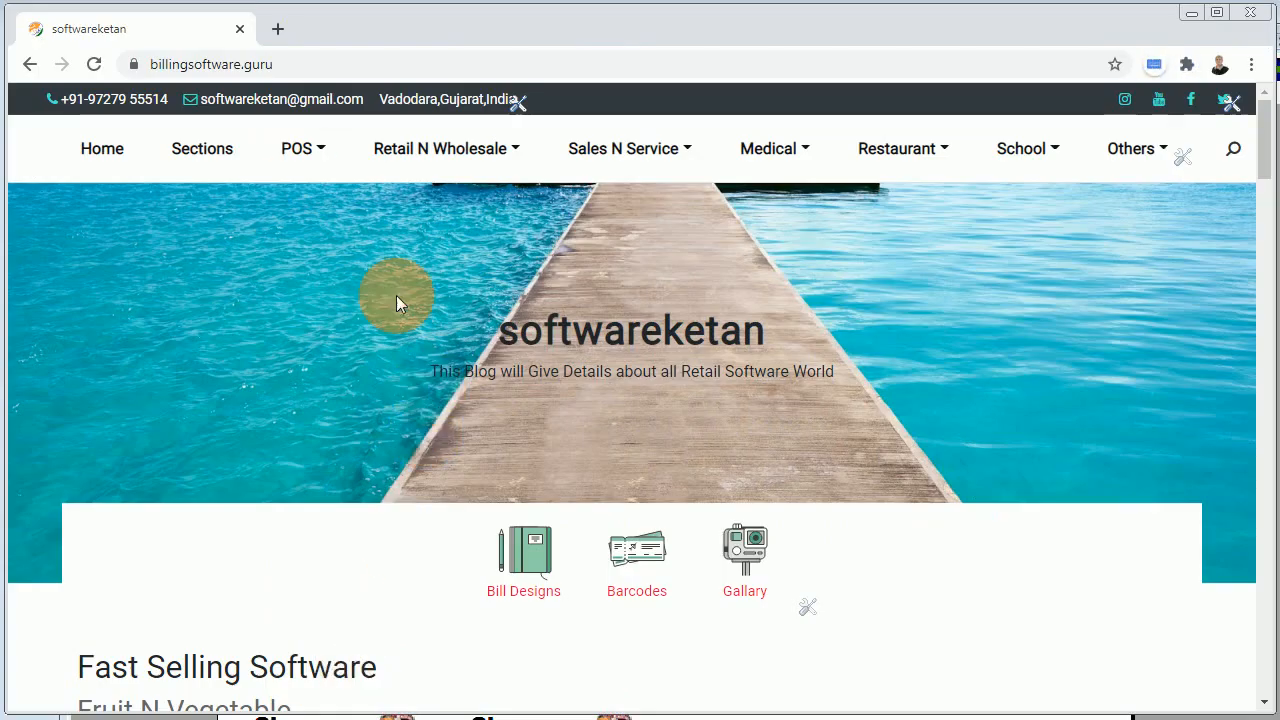
Browse the Barcode Label page's list of label design download links in Chrome, then return to the preview.
left_click(631, 591)
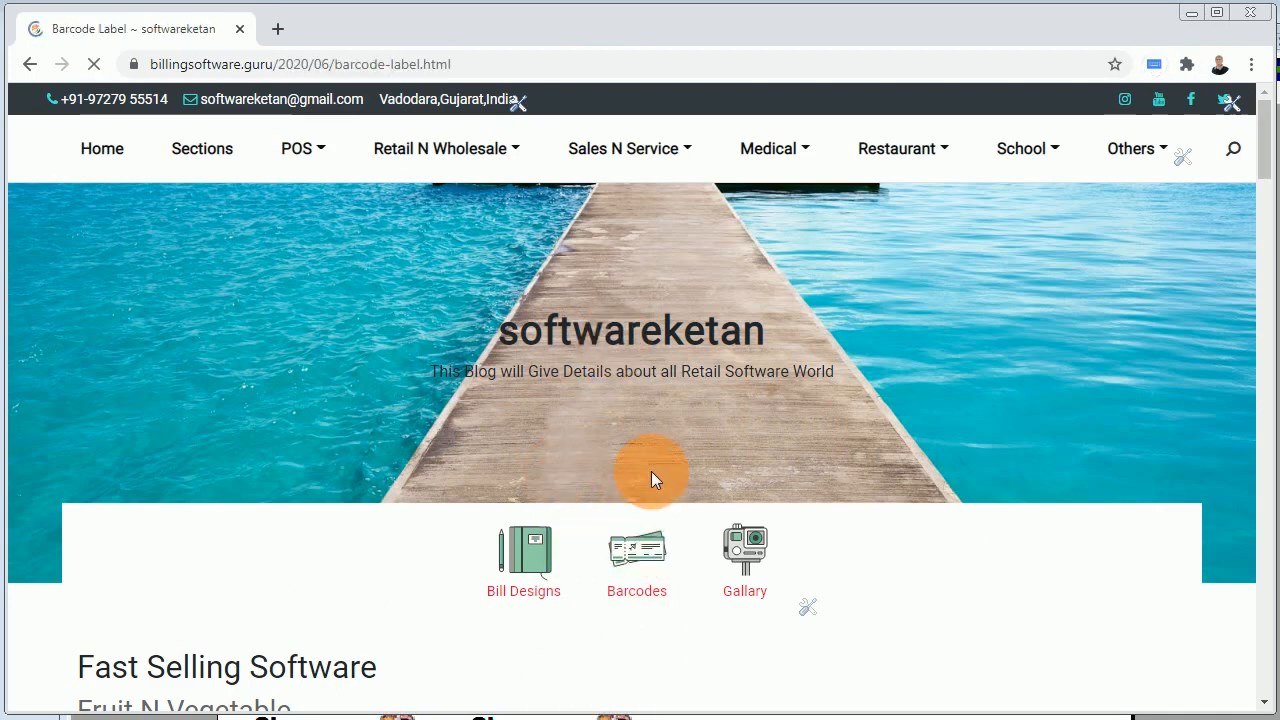
scroll(621, 424, "down", 5)
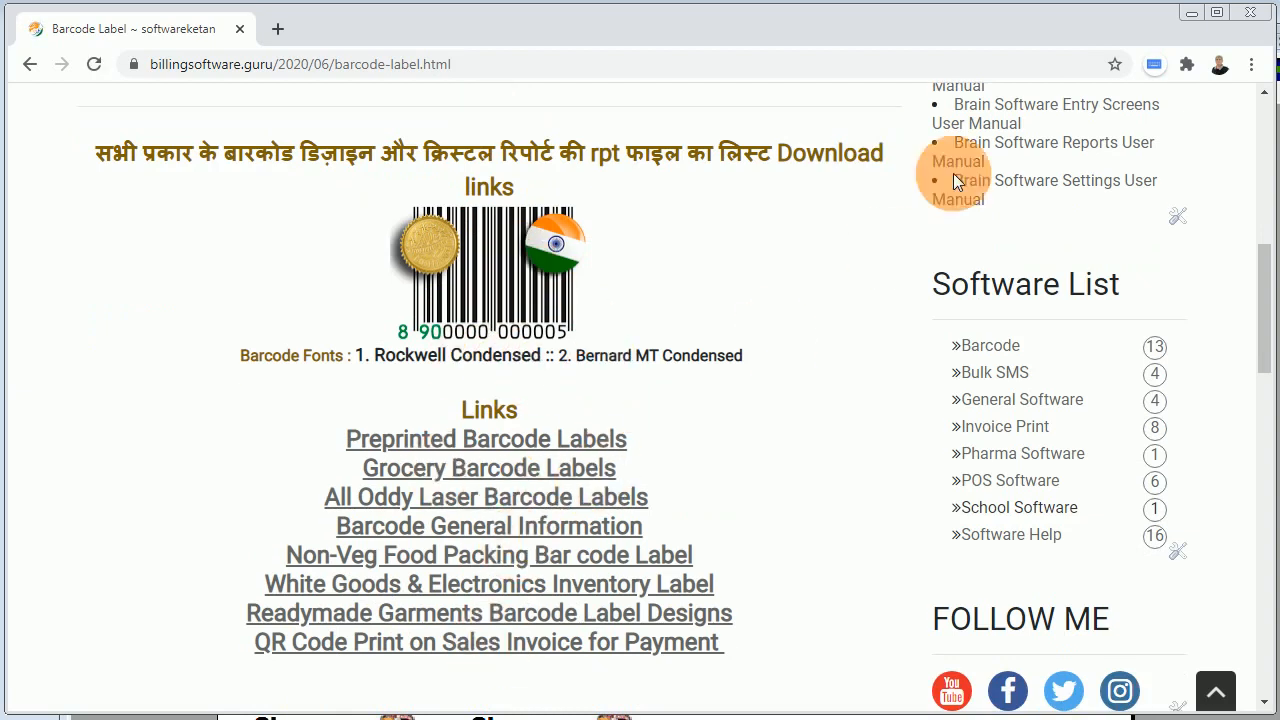
left_click(1180, 24)
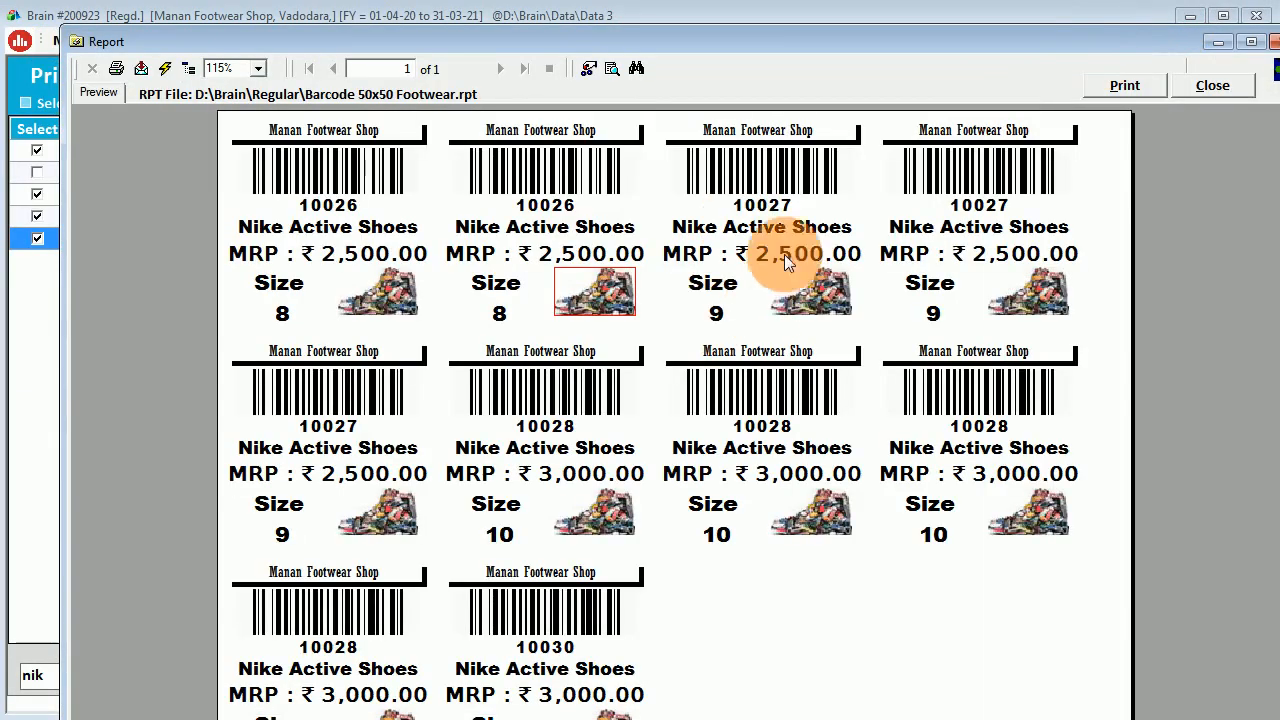
Close the barcode label preview, Print Barcode Labels and List of Items screens.
left_click(1232, 86)
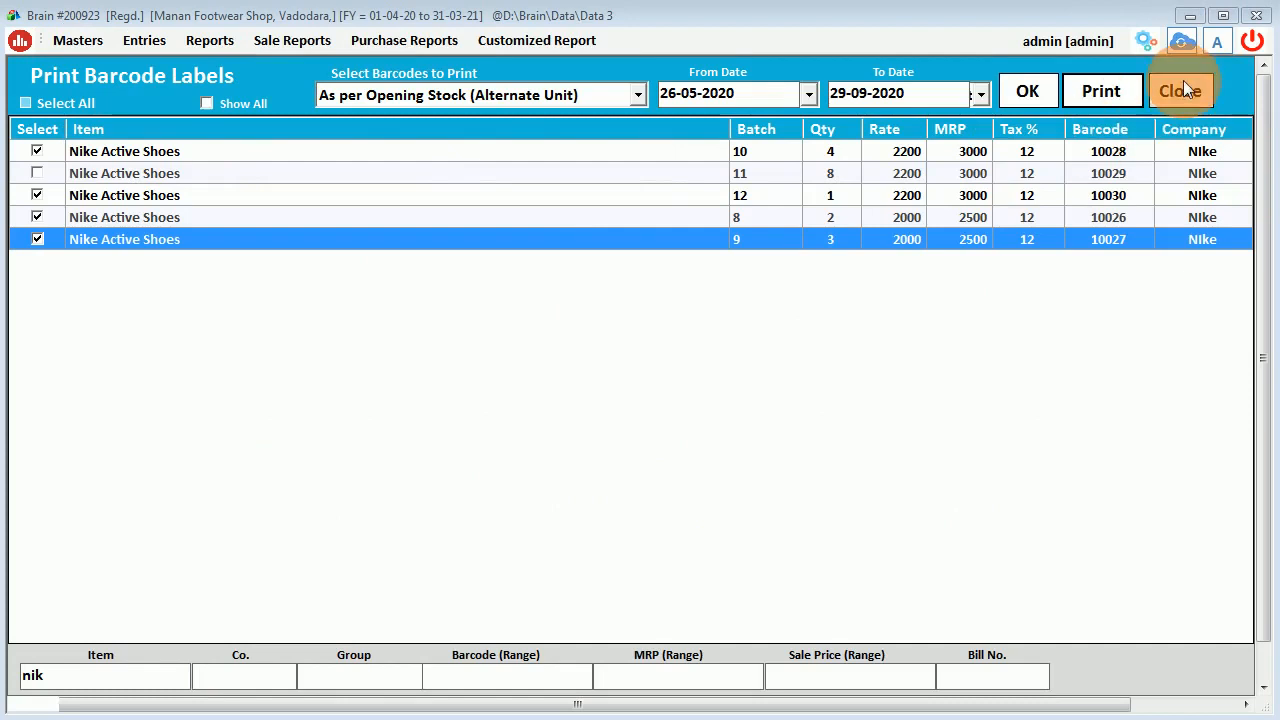
left_click(1182, 82)
left_click(1106, 87)
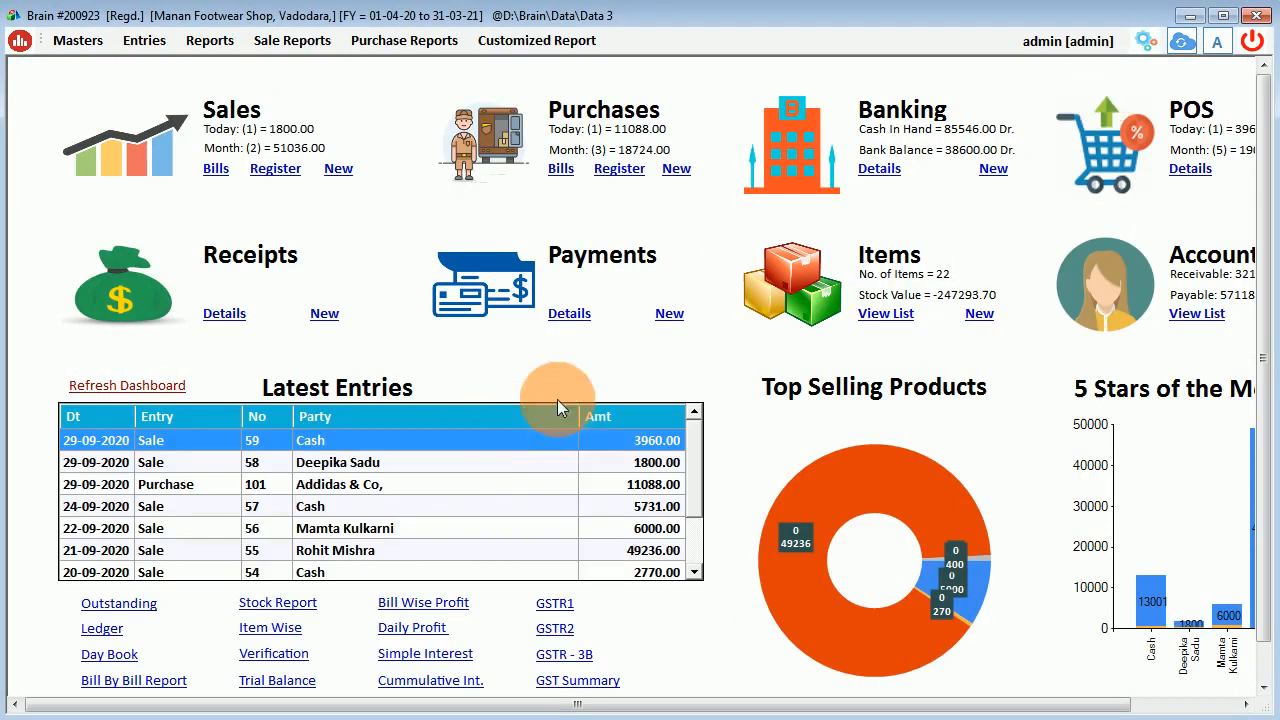
Start new Point of Sale bill 60 dated 29-09-2020.
left_click(143, 41)
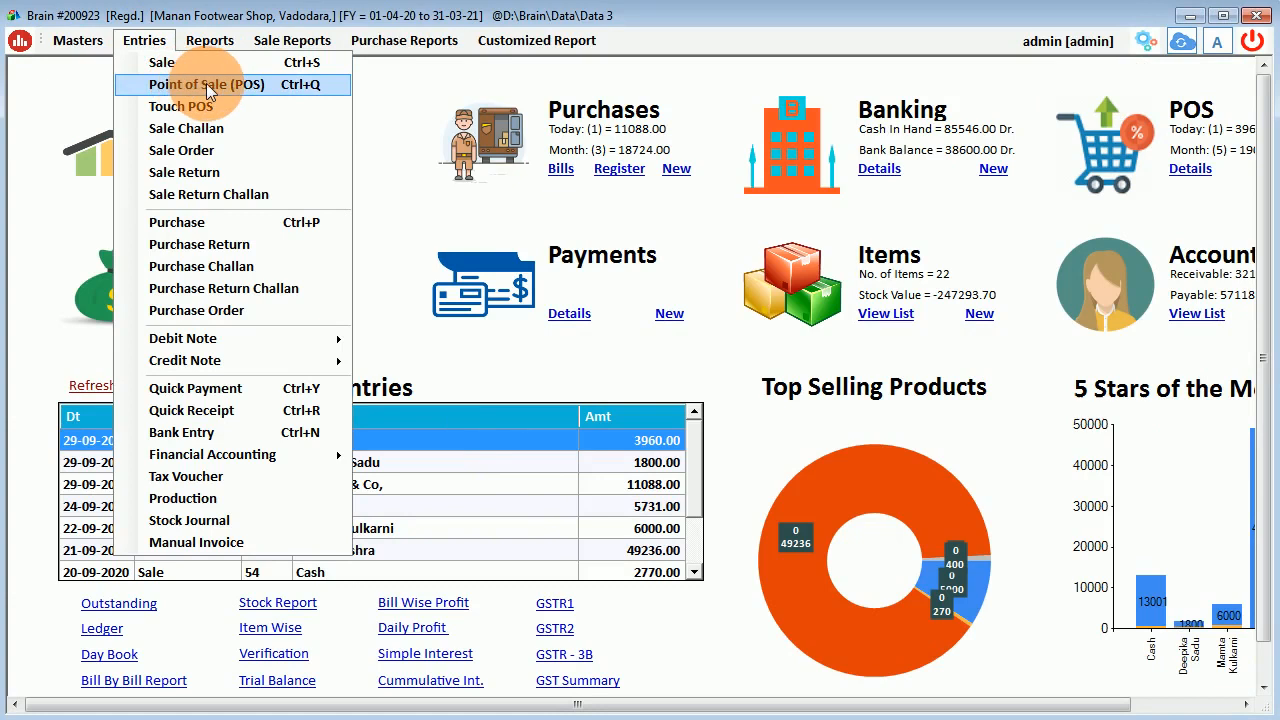
left_click(206, 84)
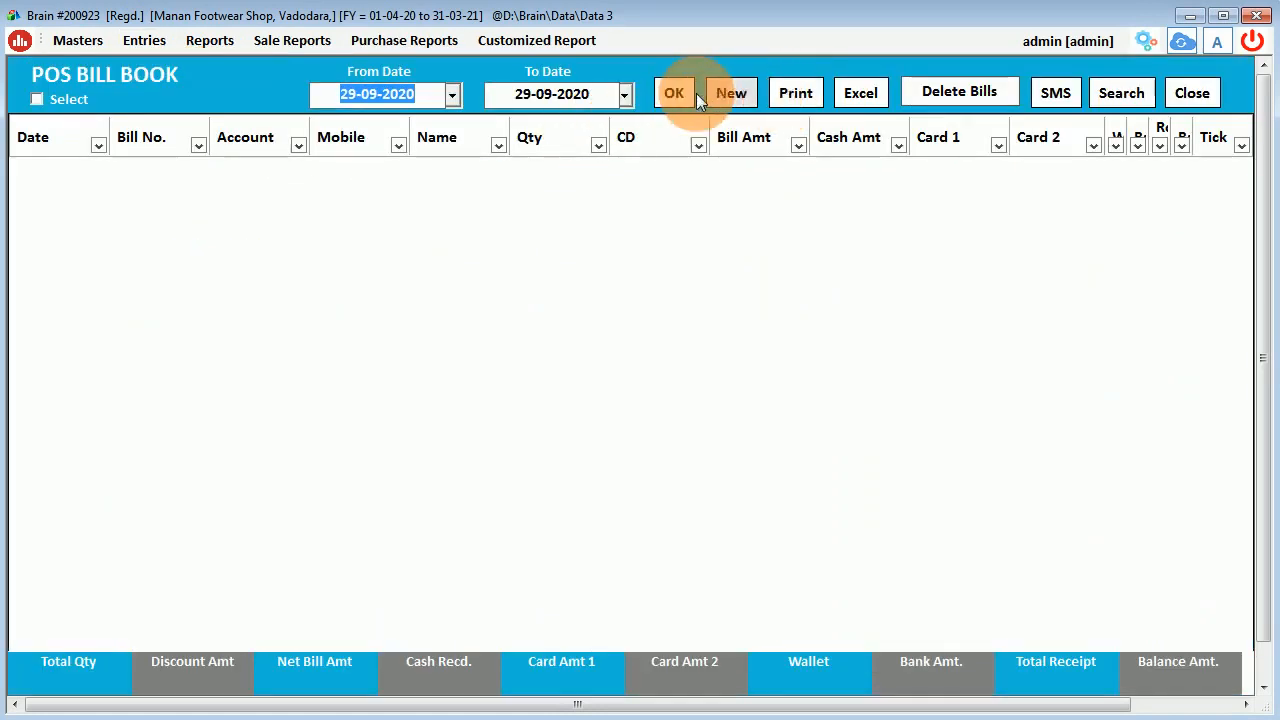
left_click(670, 95)
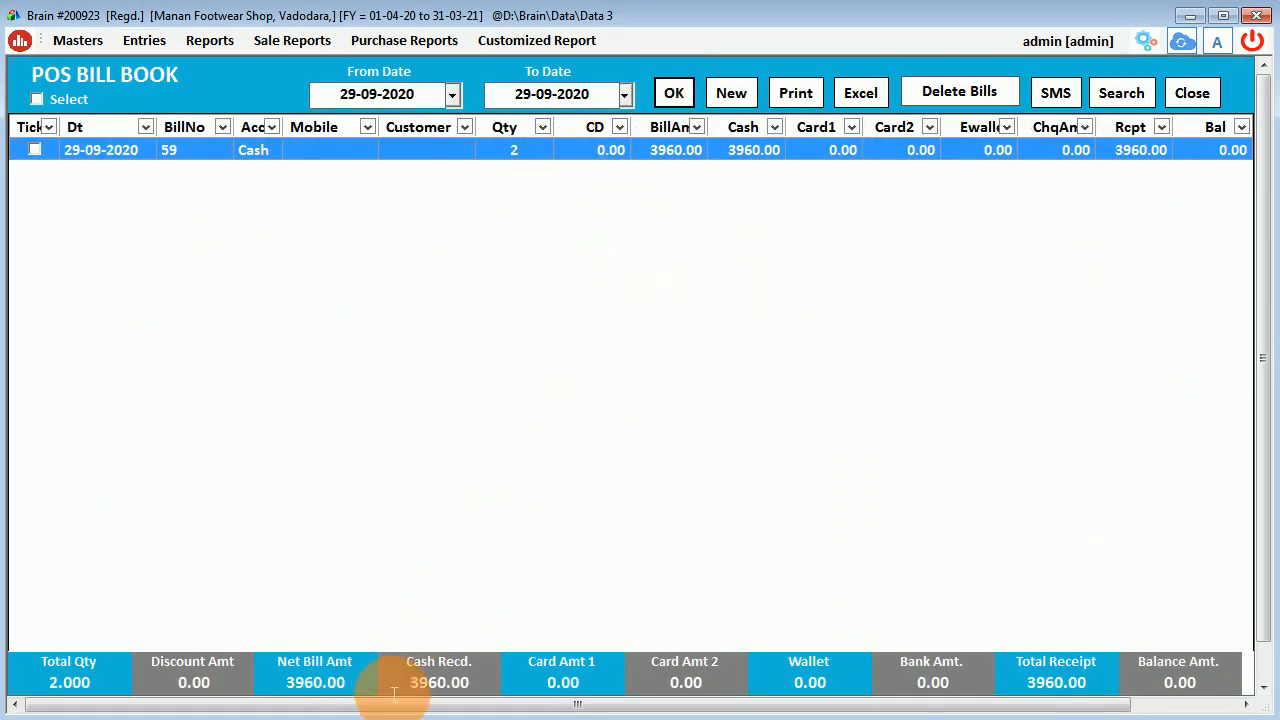
left_click(722, 93)
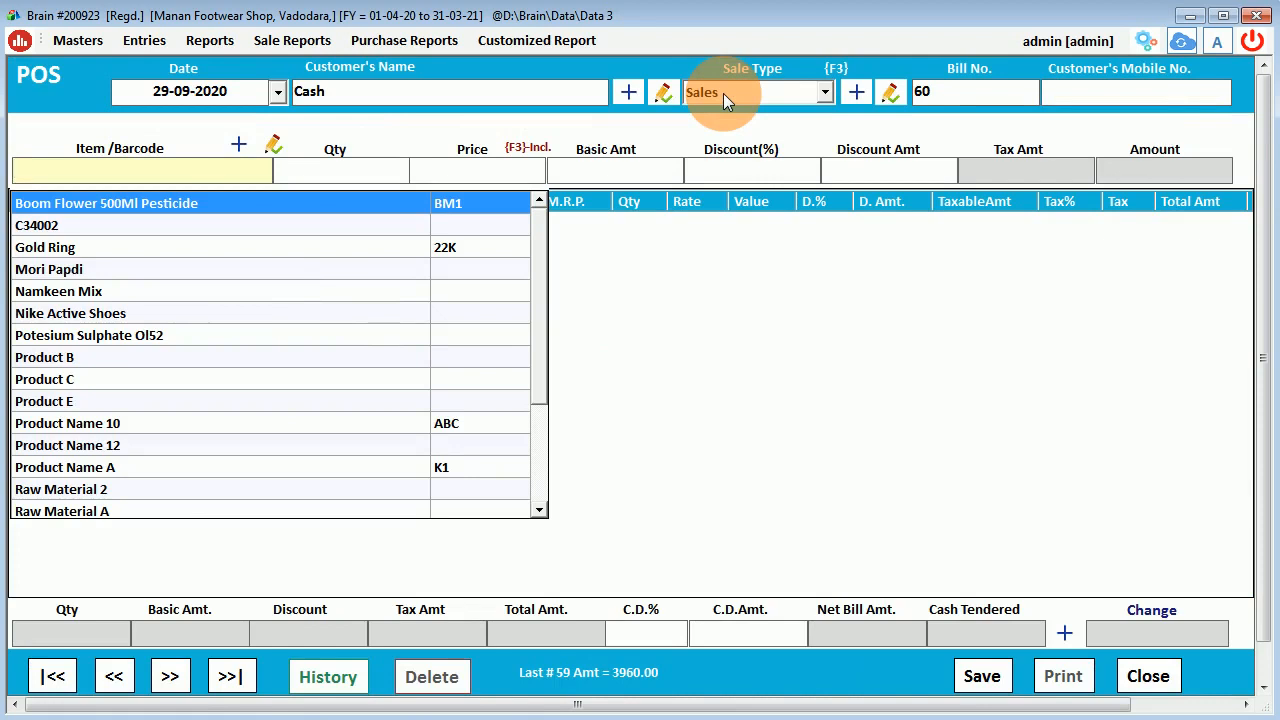
Add Nike Active Shoes size 11 at 2200 as the first bill line.
type("nik")
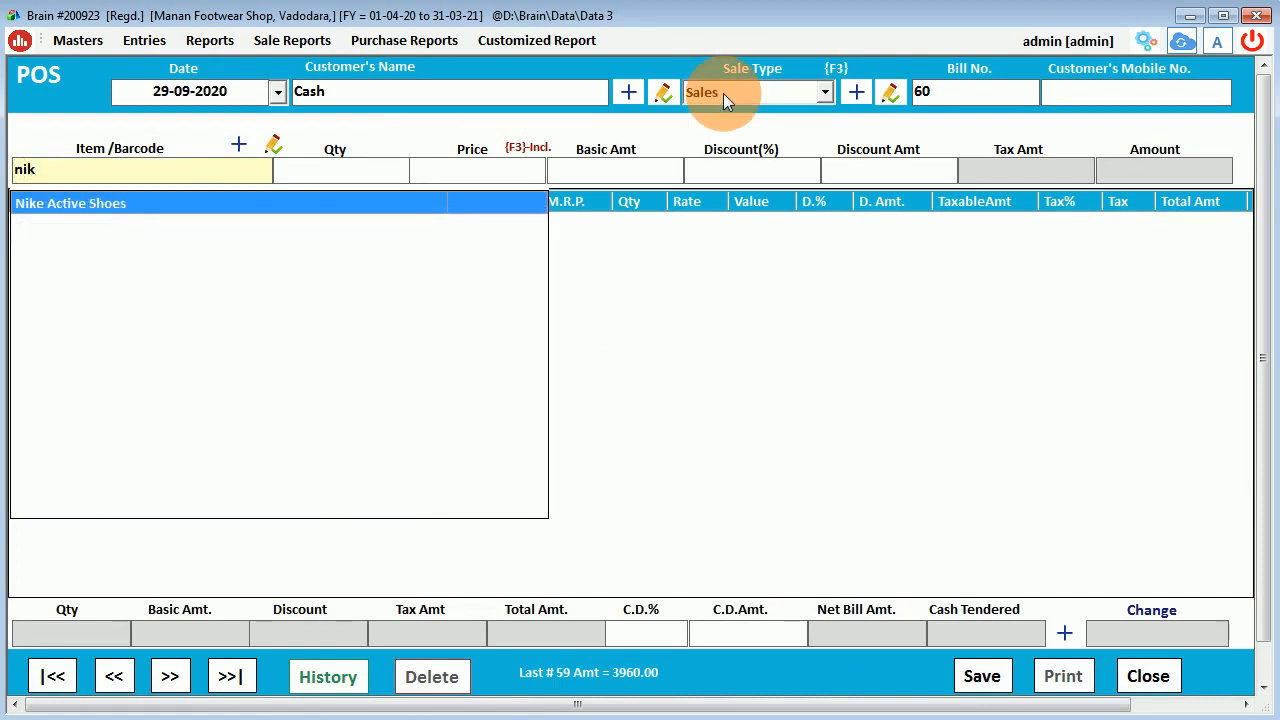
key("Return")
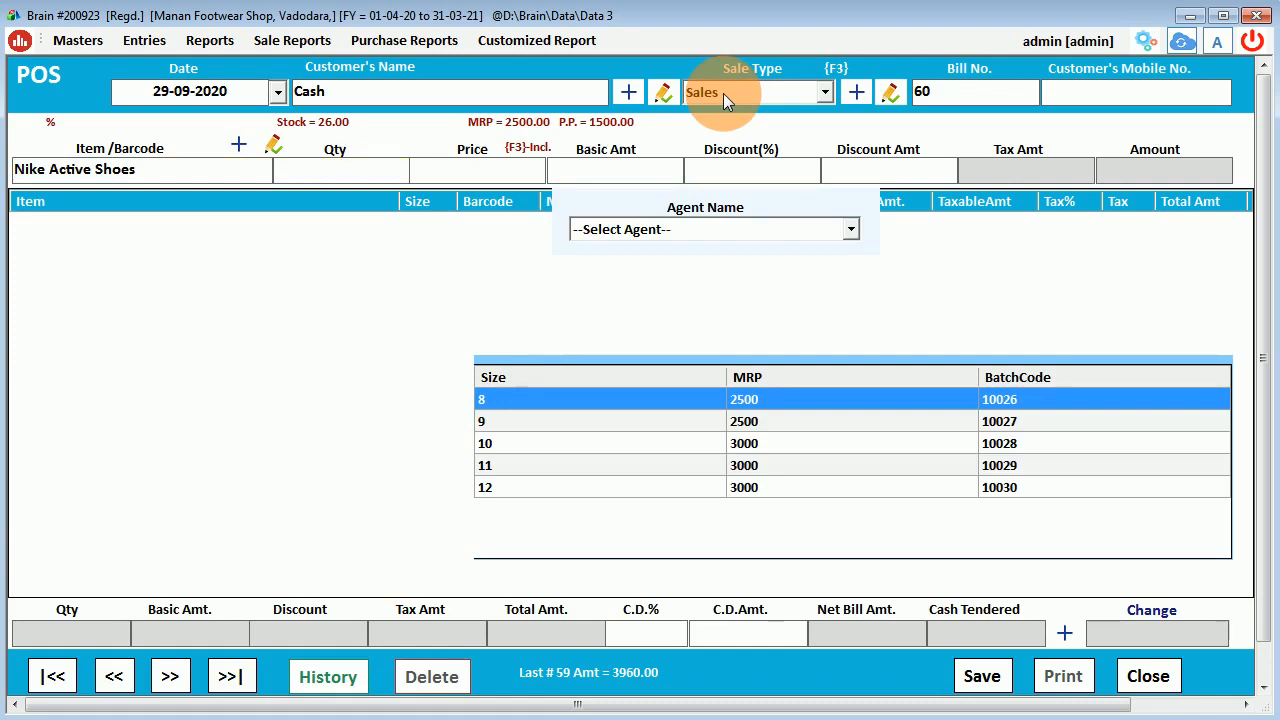
key("Down")
key("Down")
key("Down")
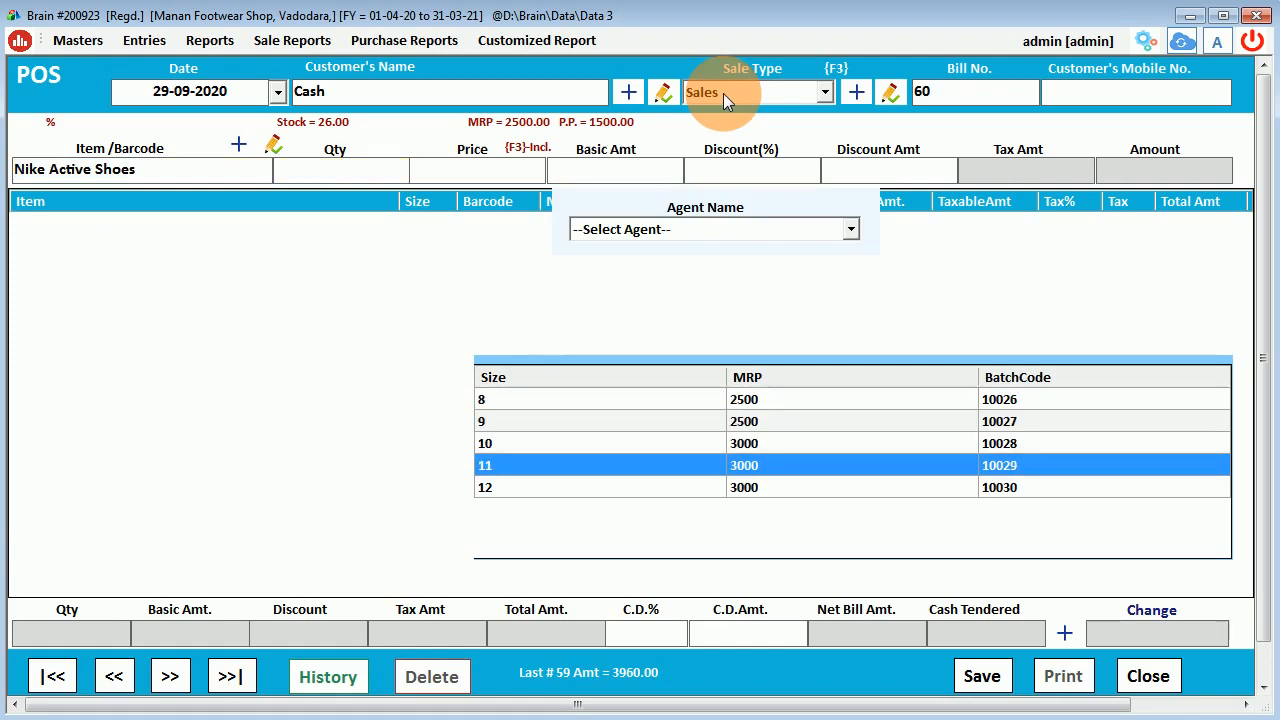
key("Up")
key("Down")
key("Return")
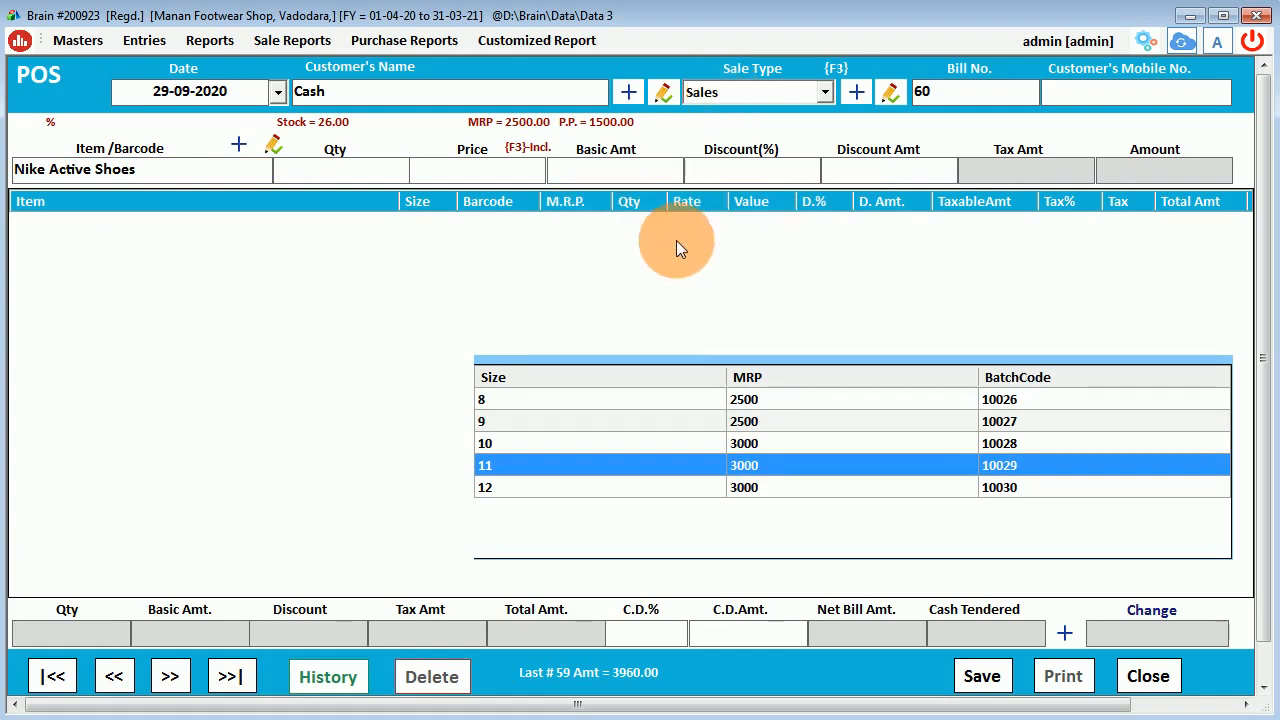
key("Return")
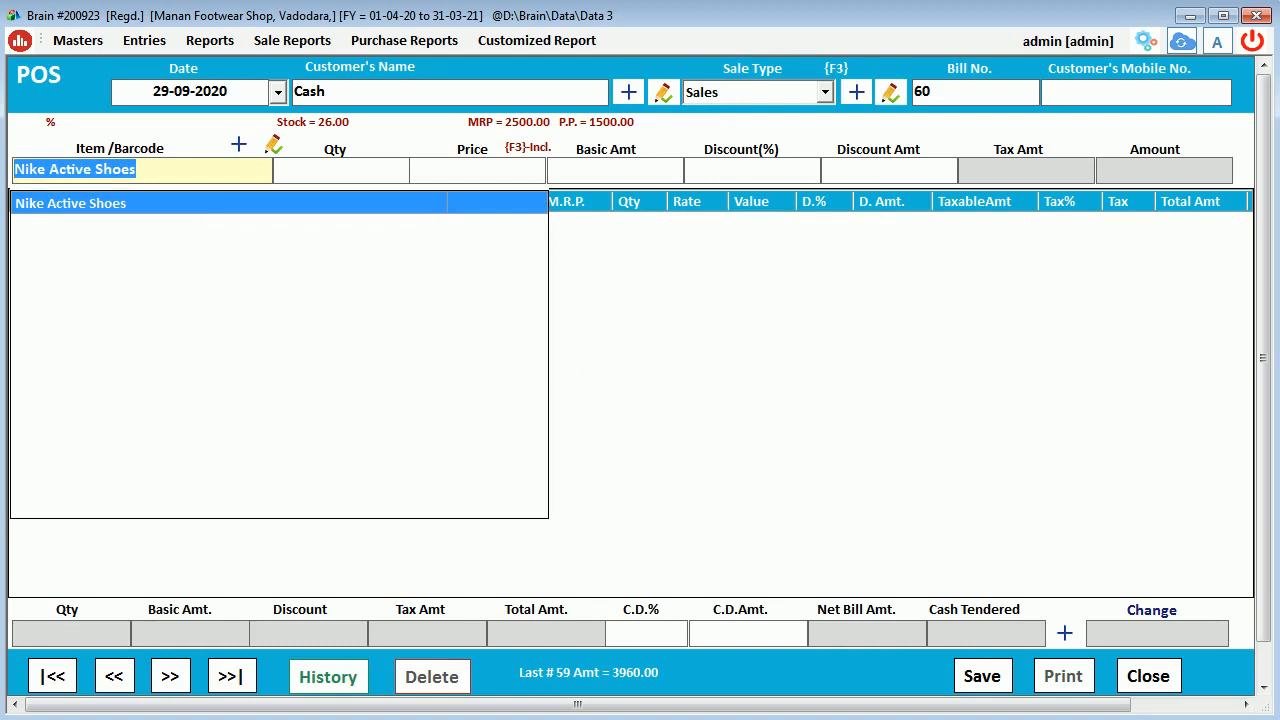
type("10021")
key("Return")
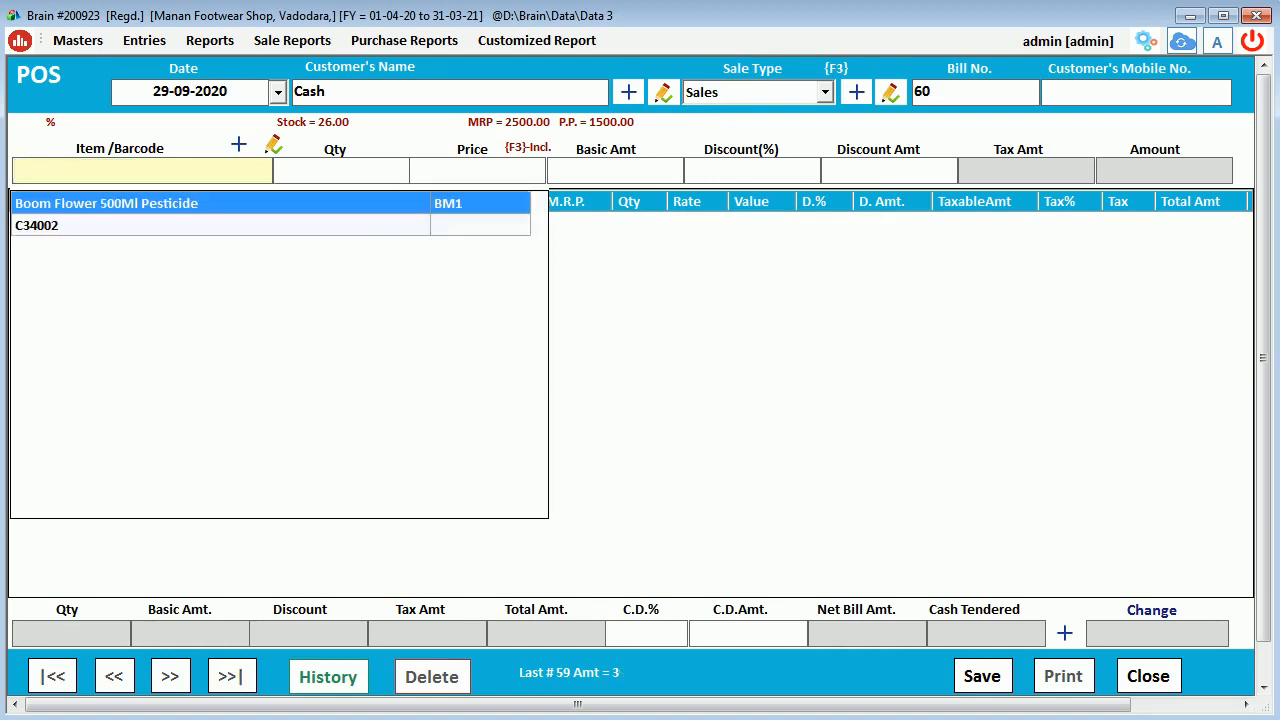
left_click(641, 406)
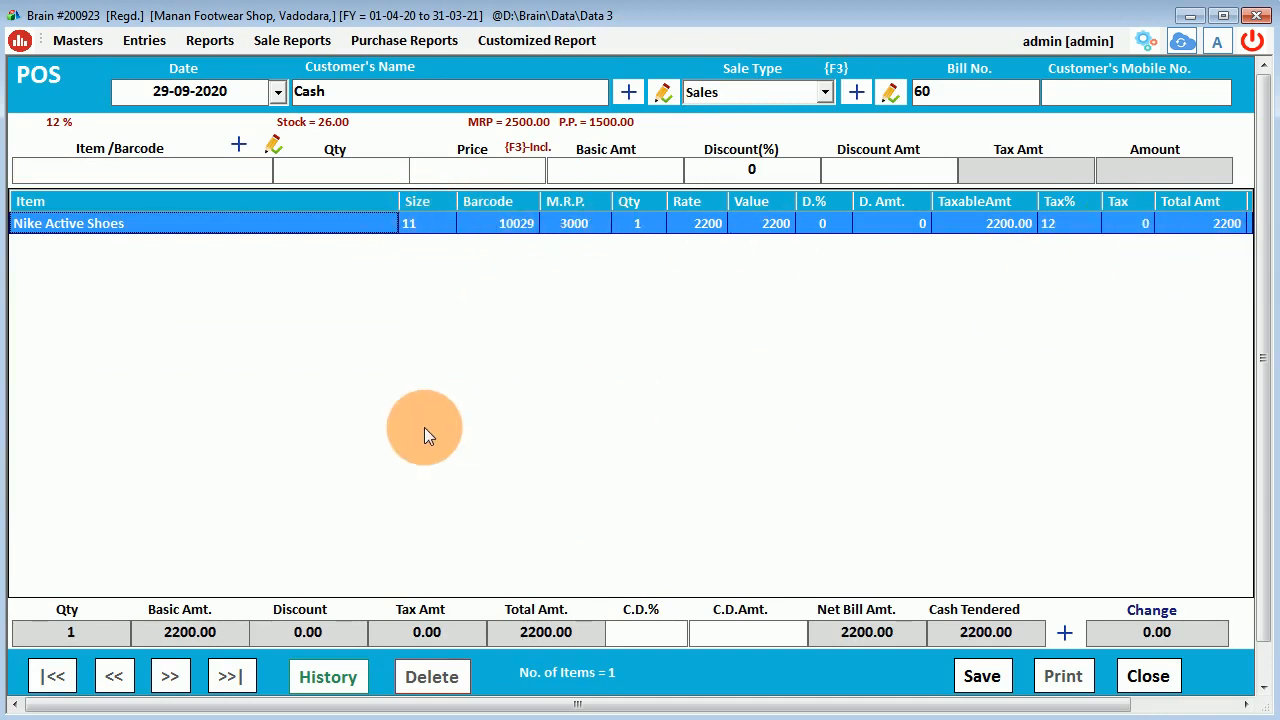
Add Nike Active Shoes size 8 at 2000 with agent Sales Person A and 10% discount.
left_click(168, 170)
type("nik")
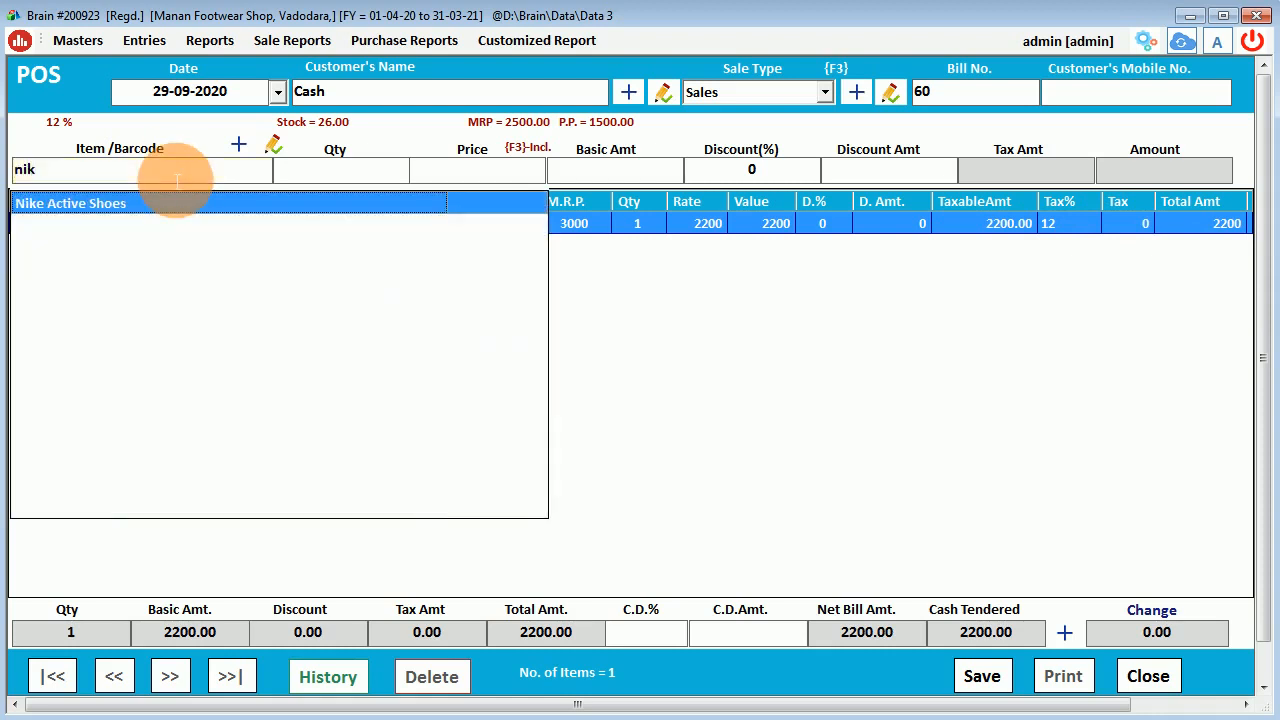
key("Return")
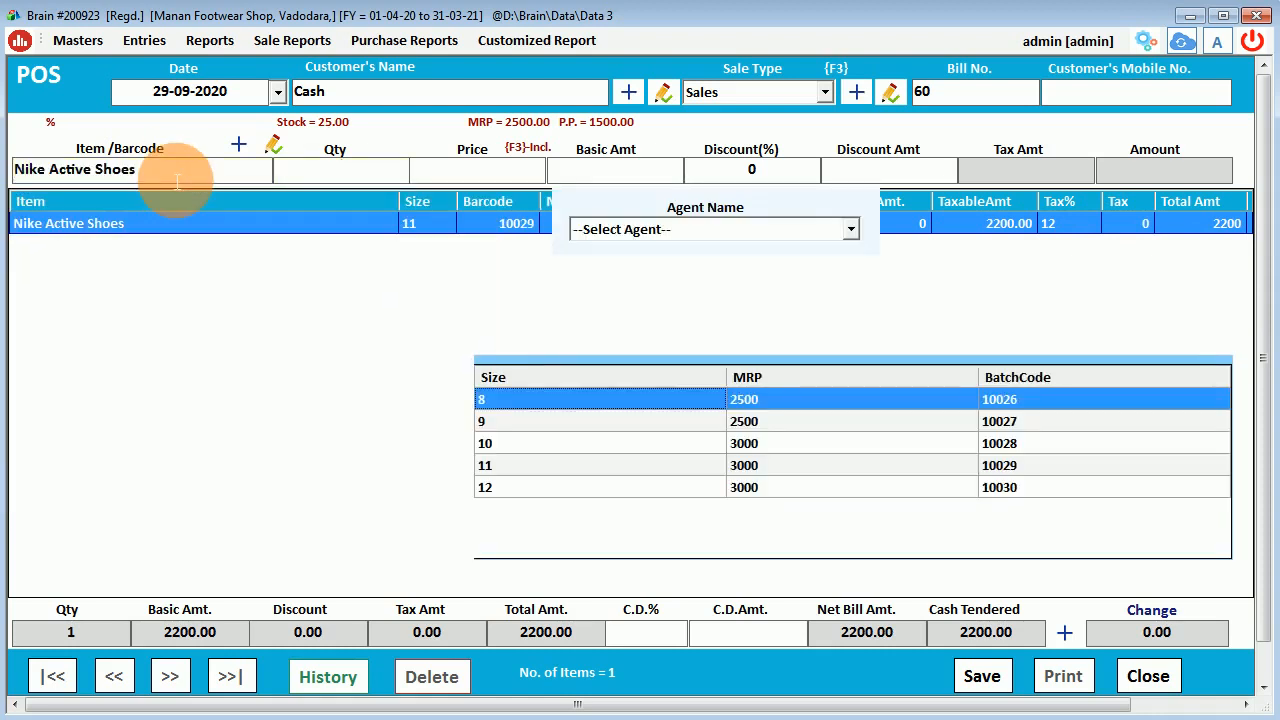
key("Down")
key("Down")
key("Down")
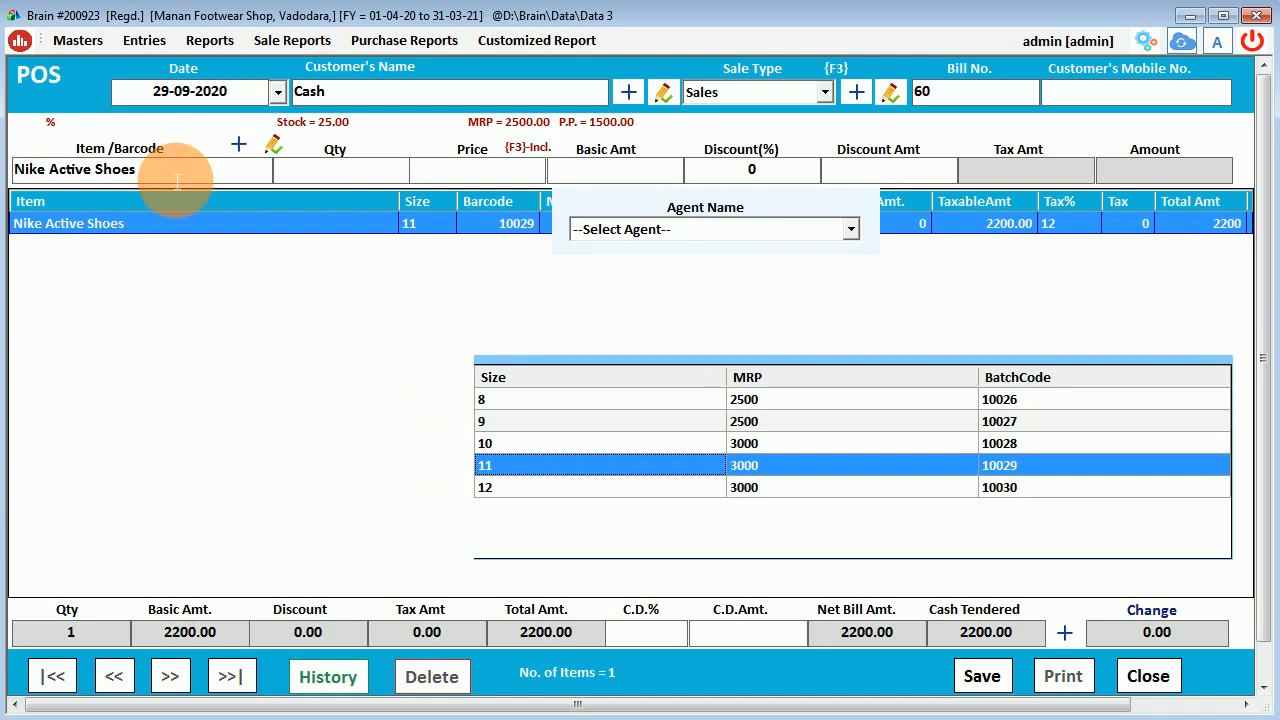
key("Up")
key("Up")
key("Up")
key("Return")
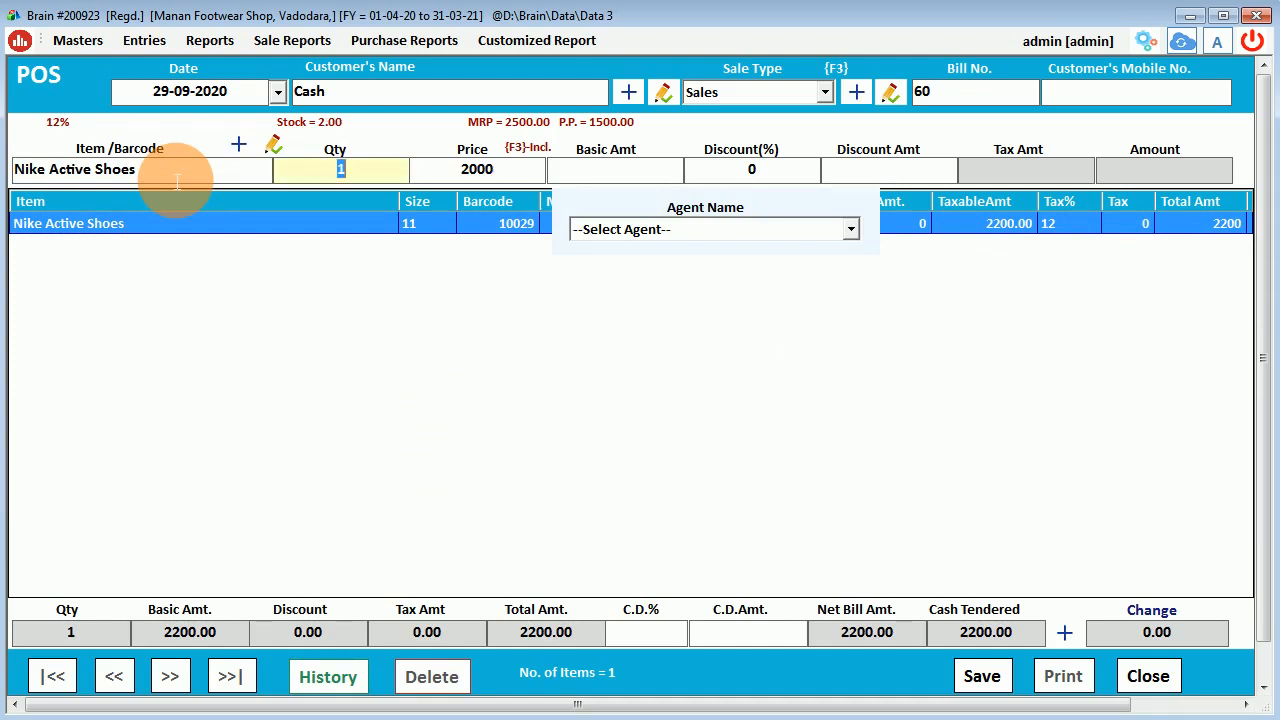
key("Return")
key("Down")
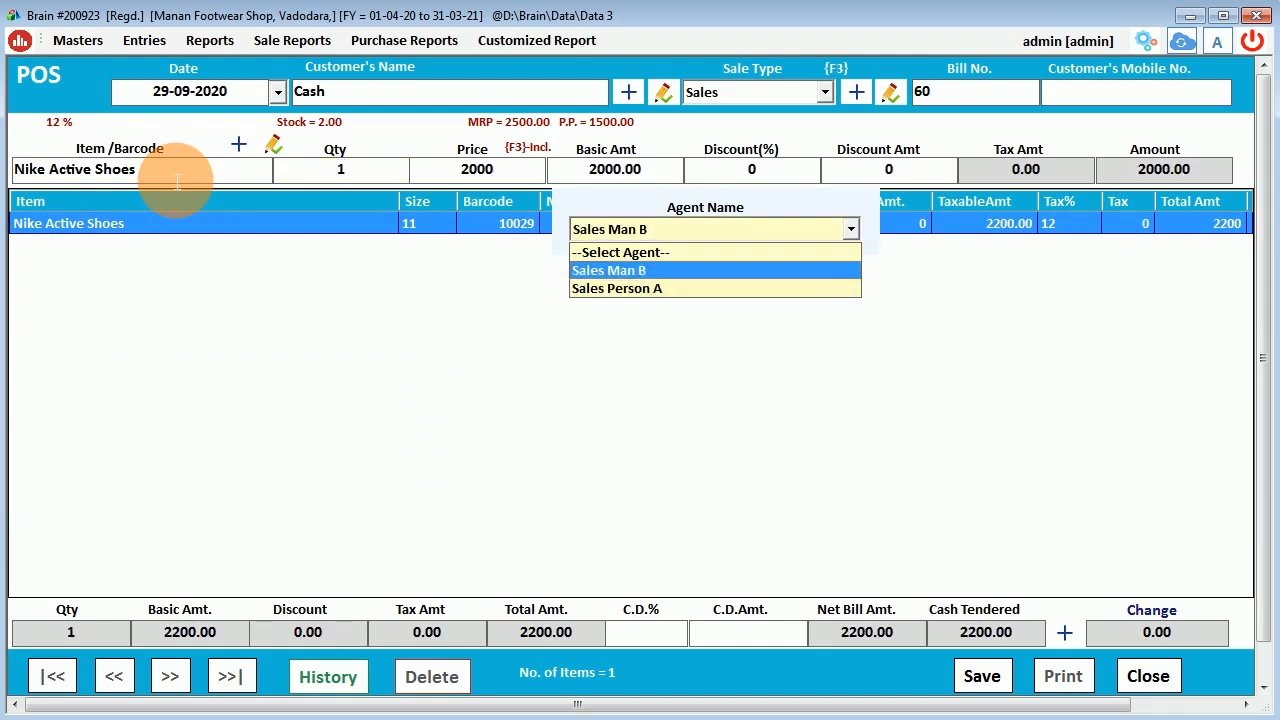
key("Down")
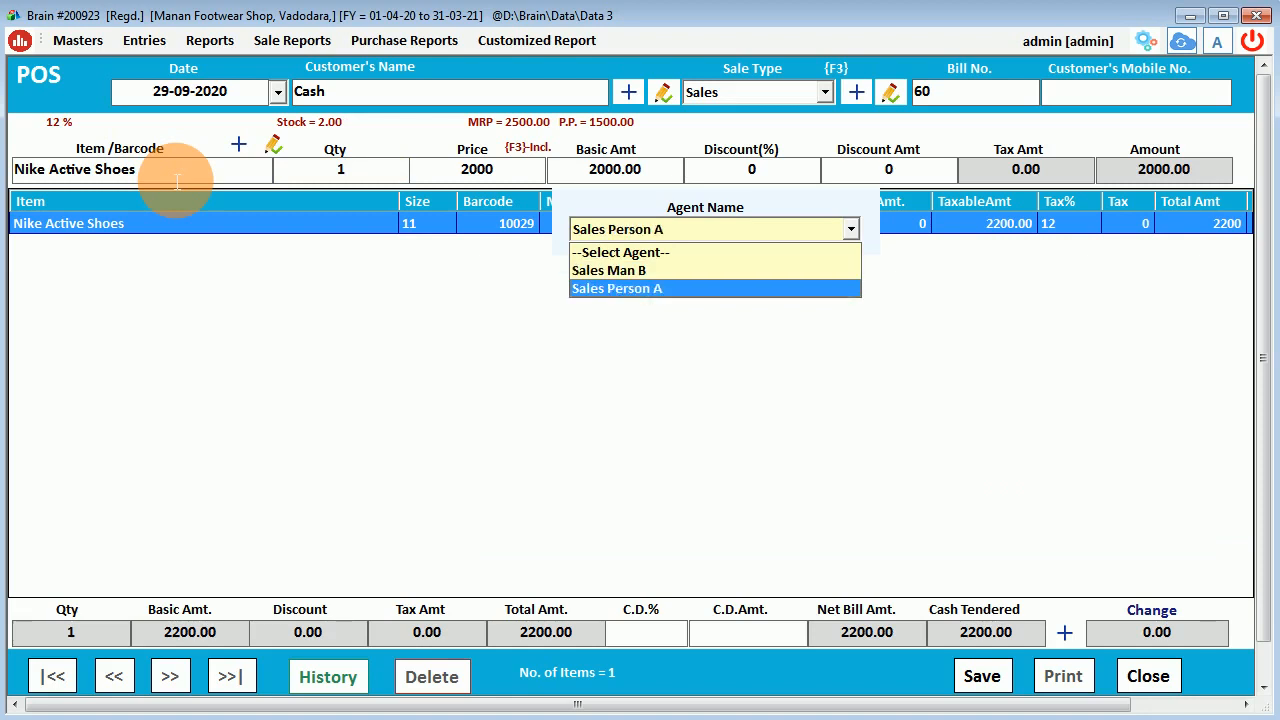
key("Return")
key("Return")
key("Return")
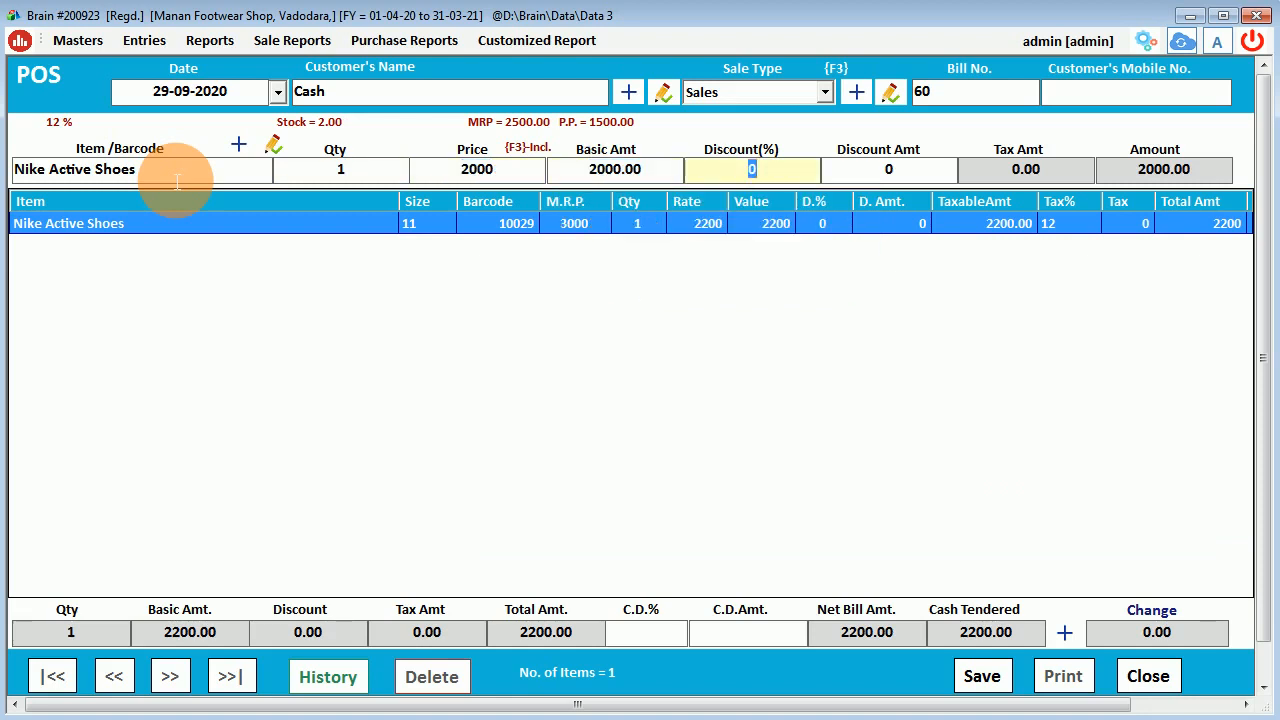
type("10")
key("Return")
key("Return")
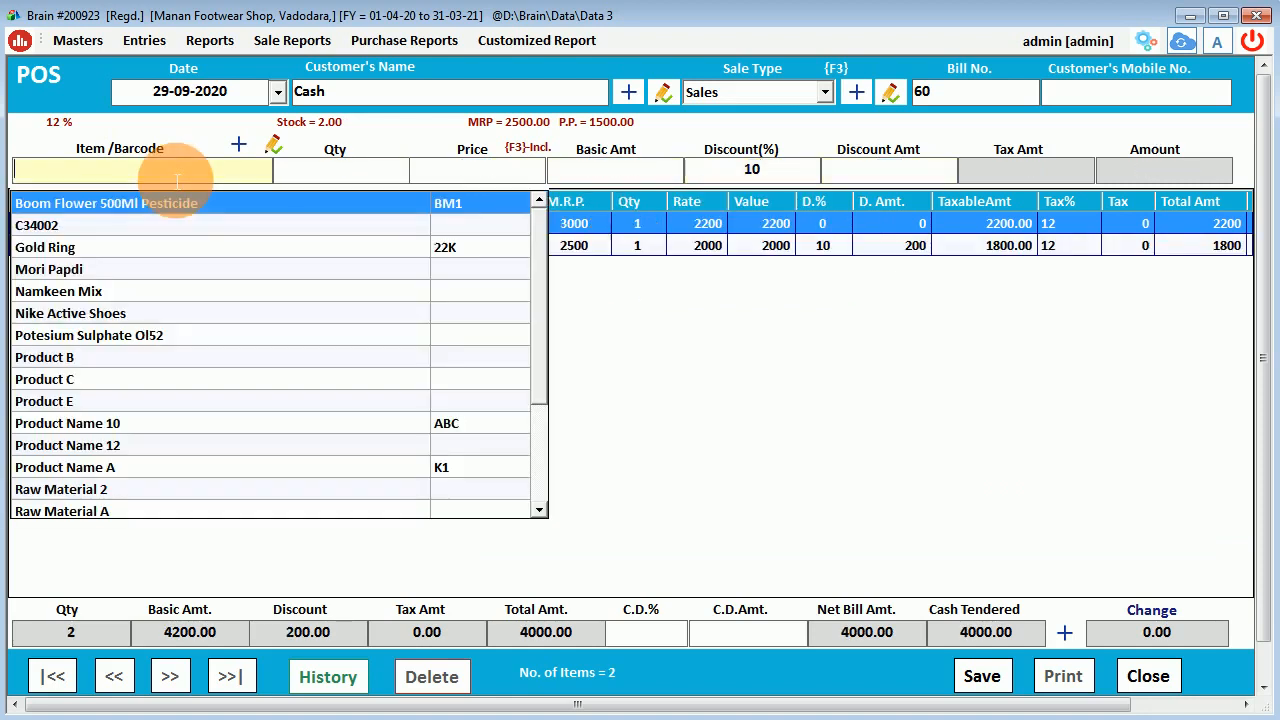
Choose the Vadodara customer for bill 60 by searching their mobile number.
left_click(845, 412)
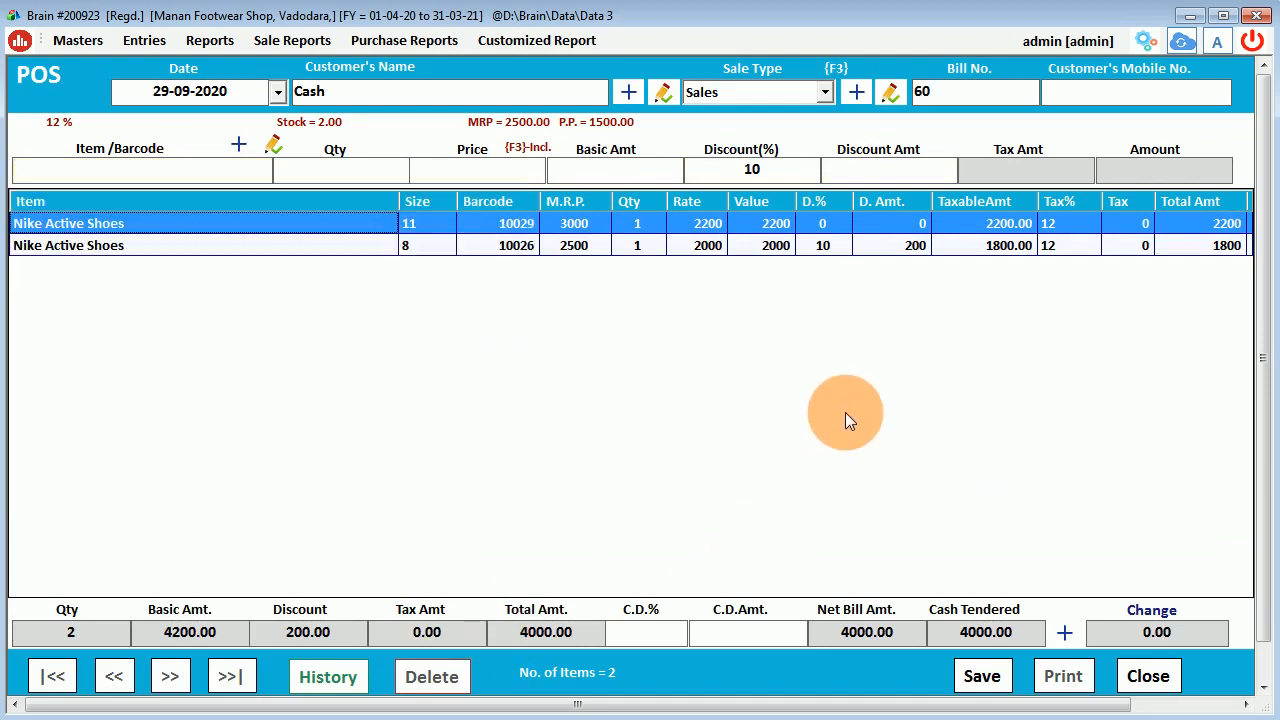
left_click(344, 92)
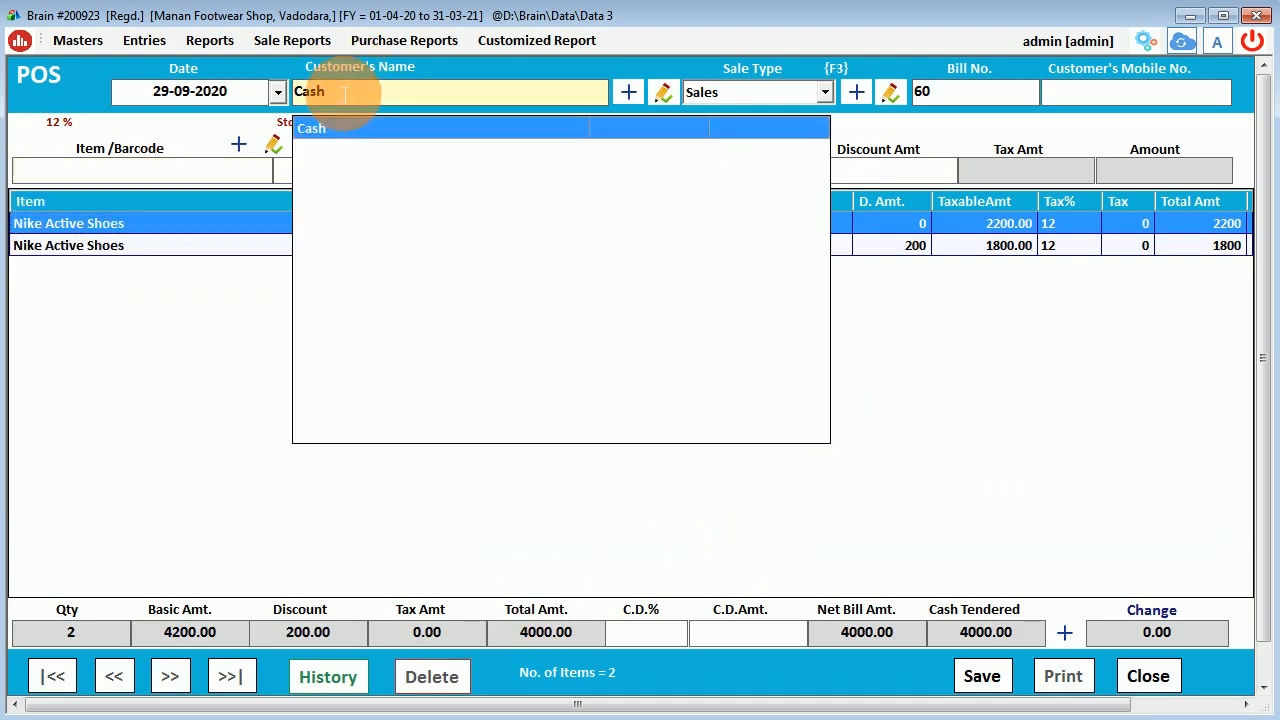
type("de")
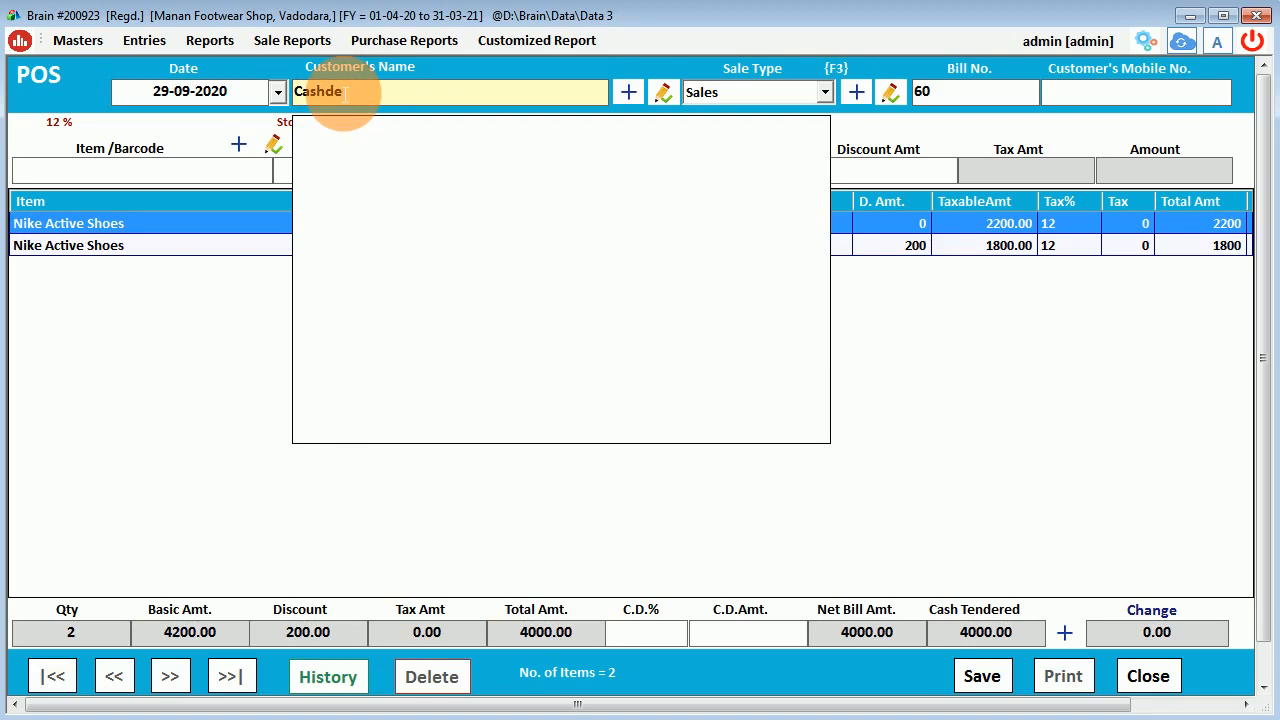
key("BackSpace")
key("BackSpace")
key("BackSpace")
key("BackSpace")
key("BackSpace")
key("BackSpace")
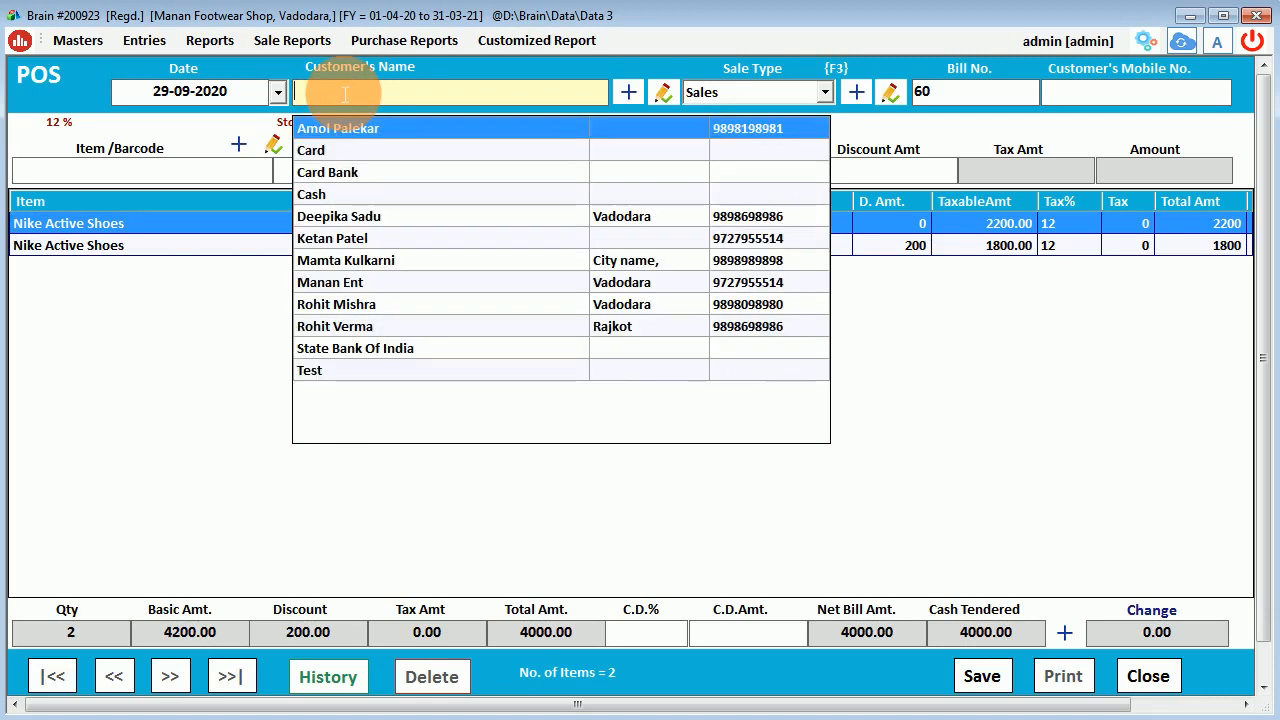
type("98")
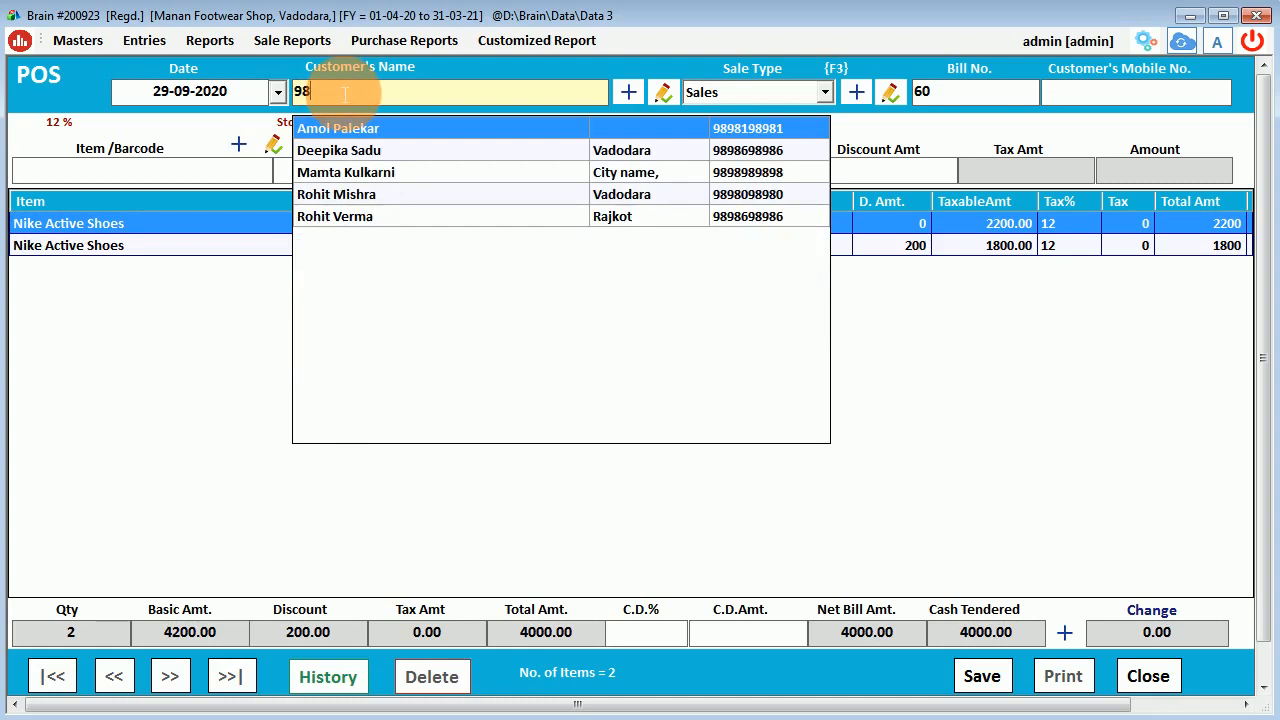
key("Down")
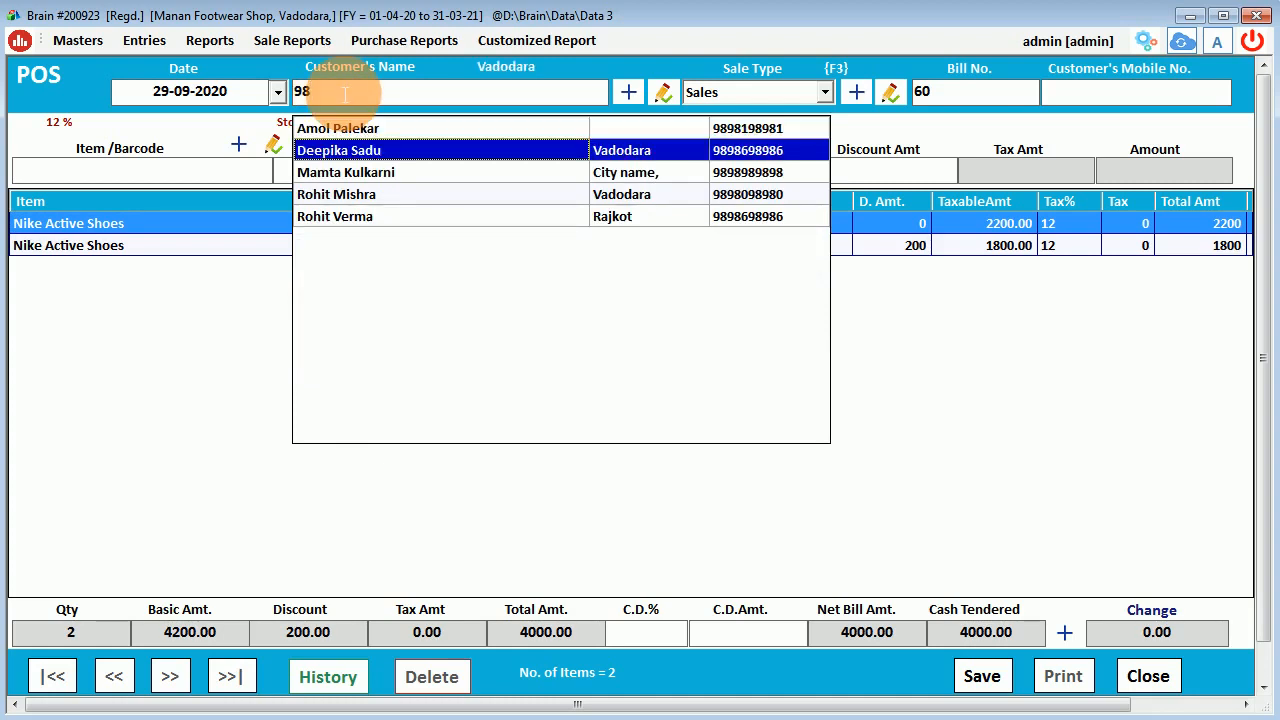
key("Return")
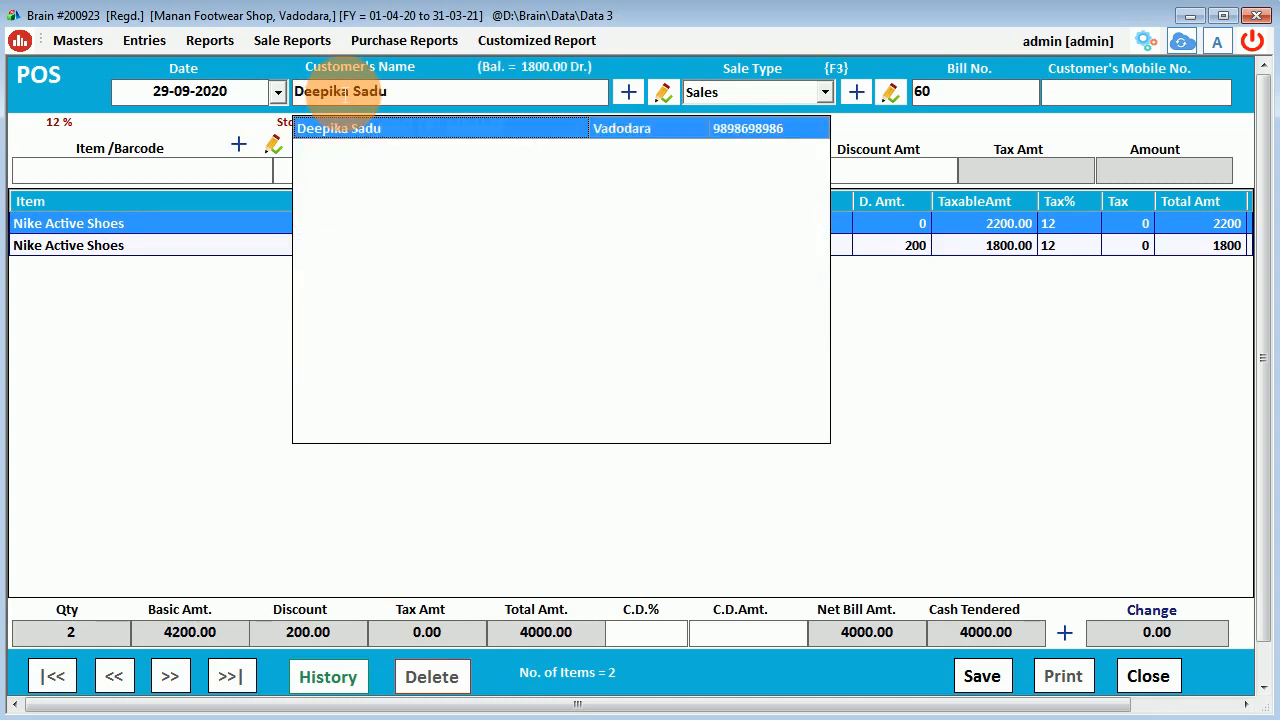
left_click(1080, 107)
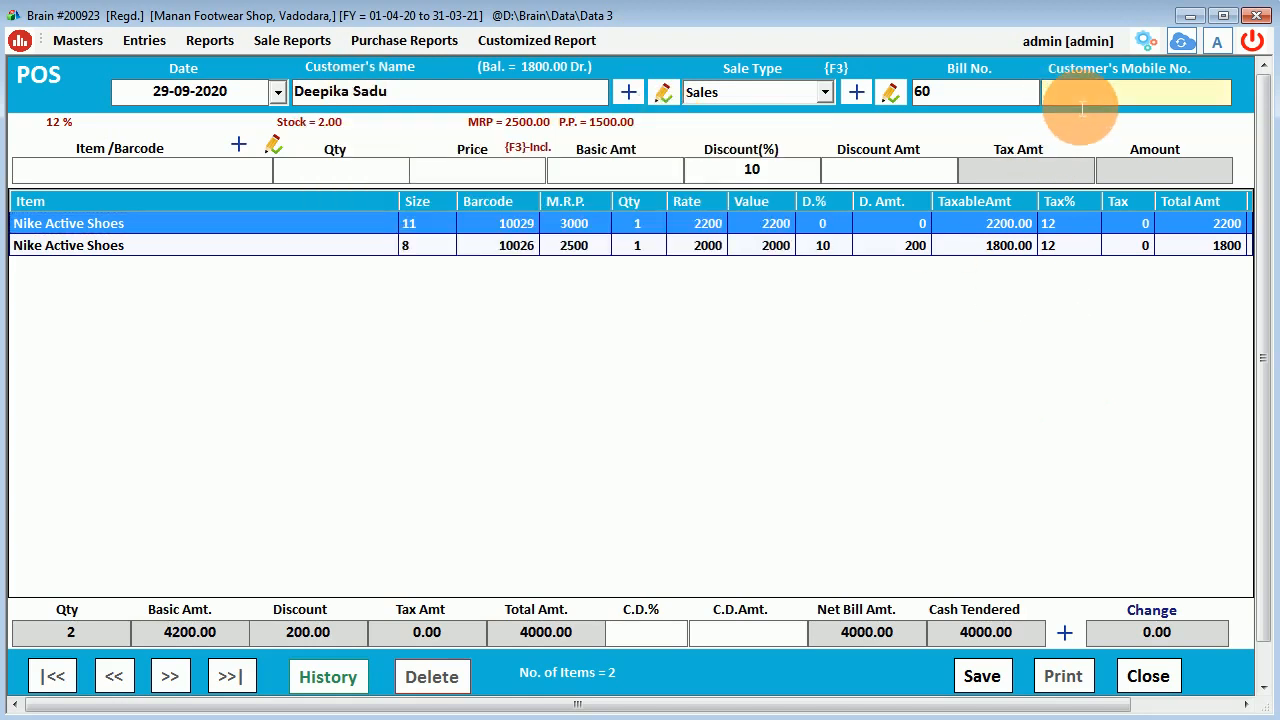
Apply a 10% cash discount so the bill nets 3600, and open the payment options.
left_click(649, 640)
type("10")
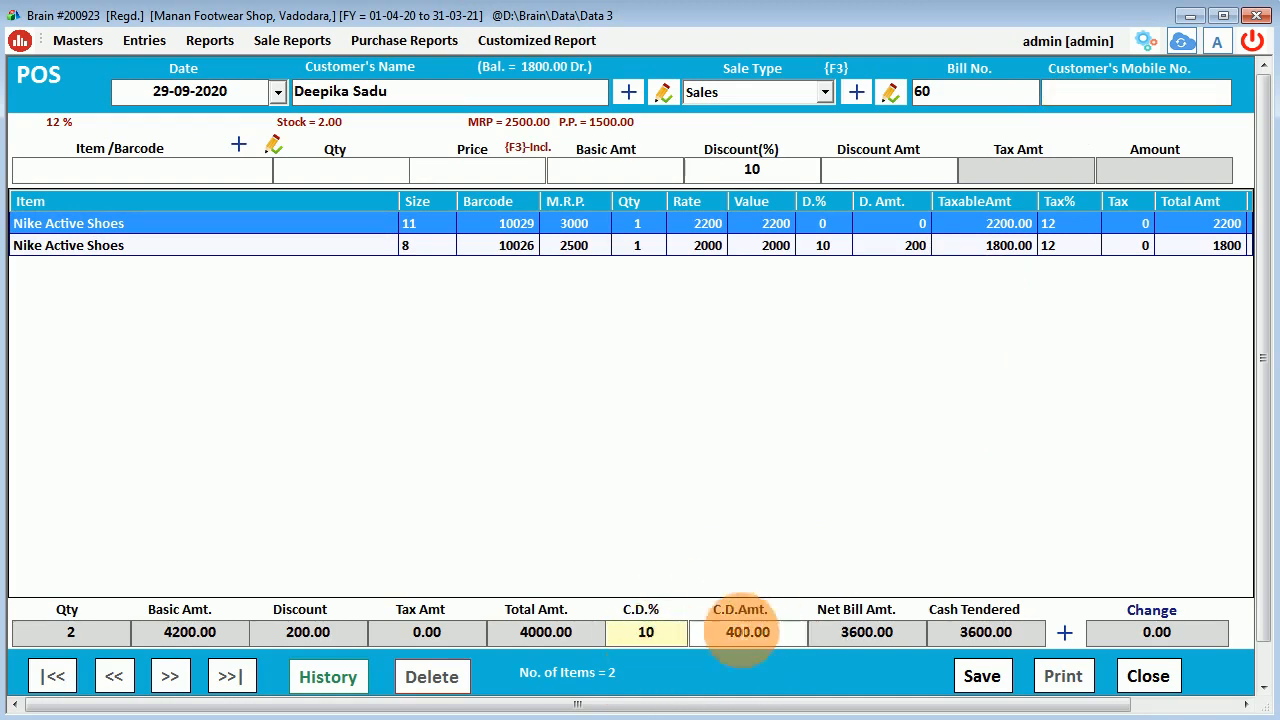
left_click(1065, 632)
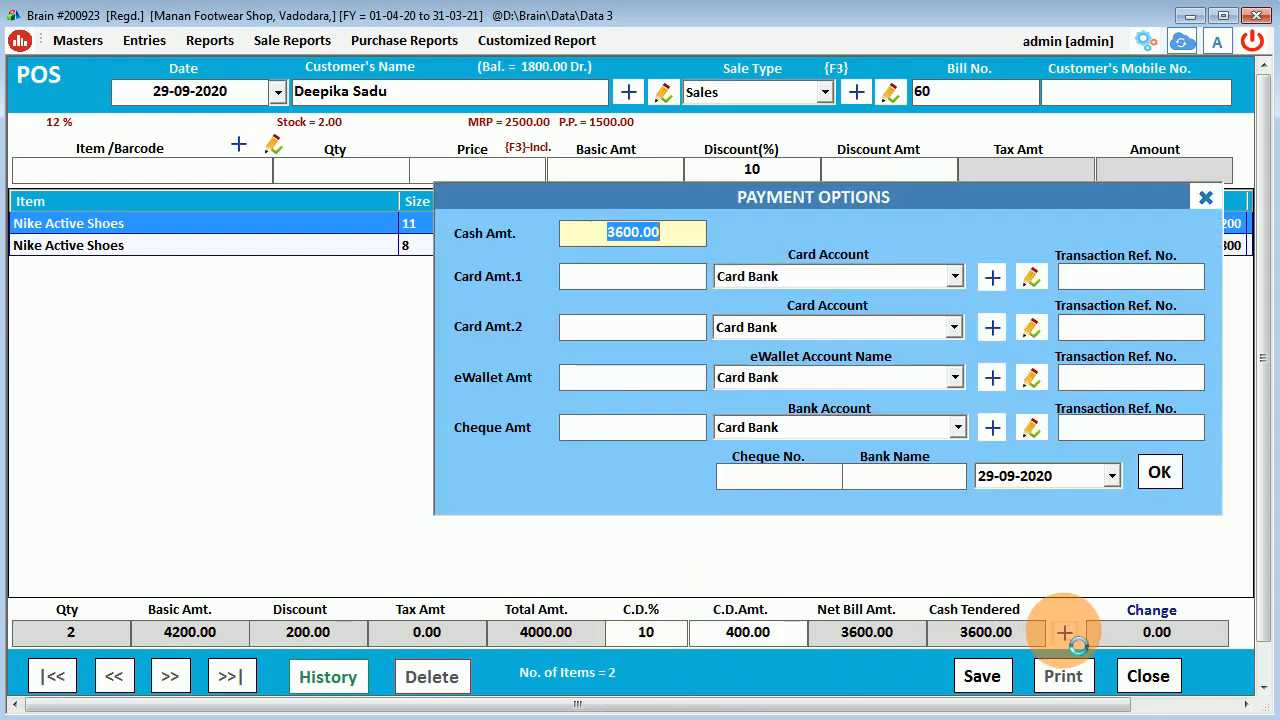
Settle bill 60 fully in cash at 3600.00 and save it.
left_click(609, 379)
left_click(1156, 467)
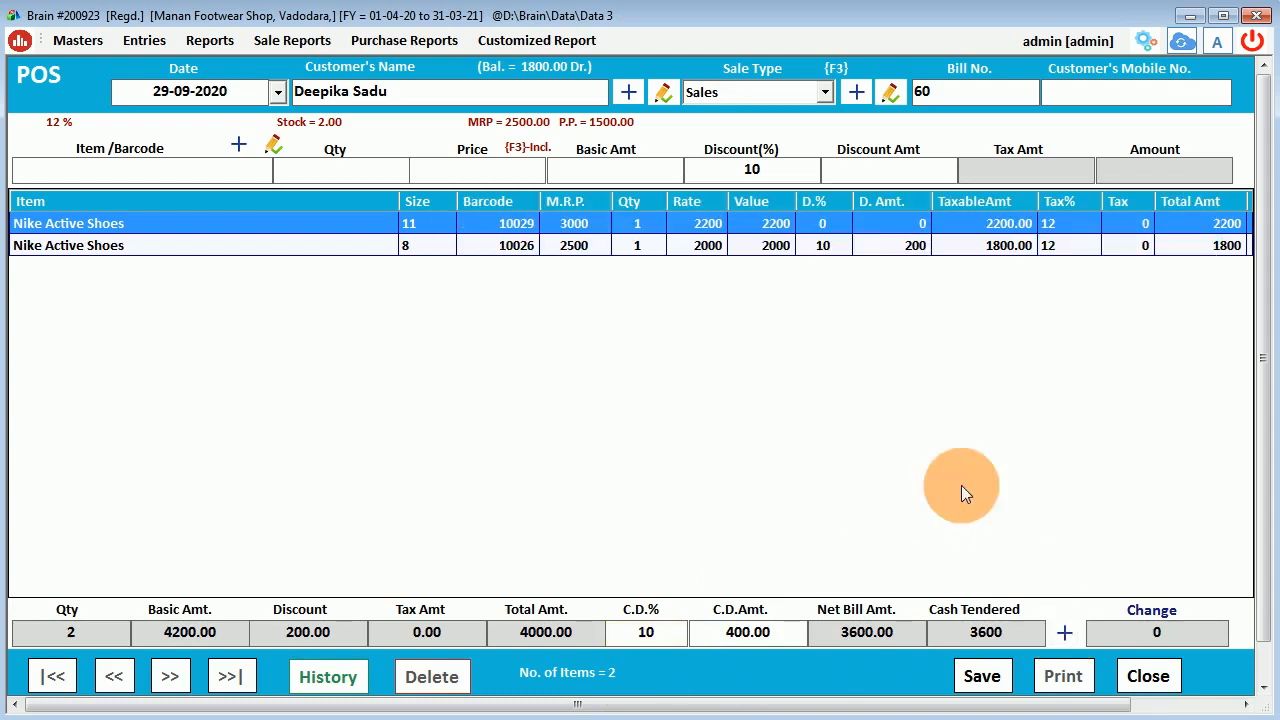
left_click(973, 676)
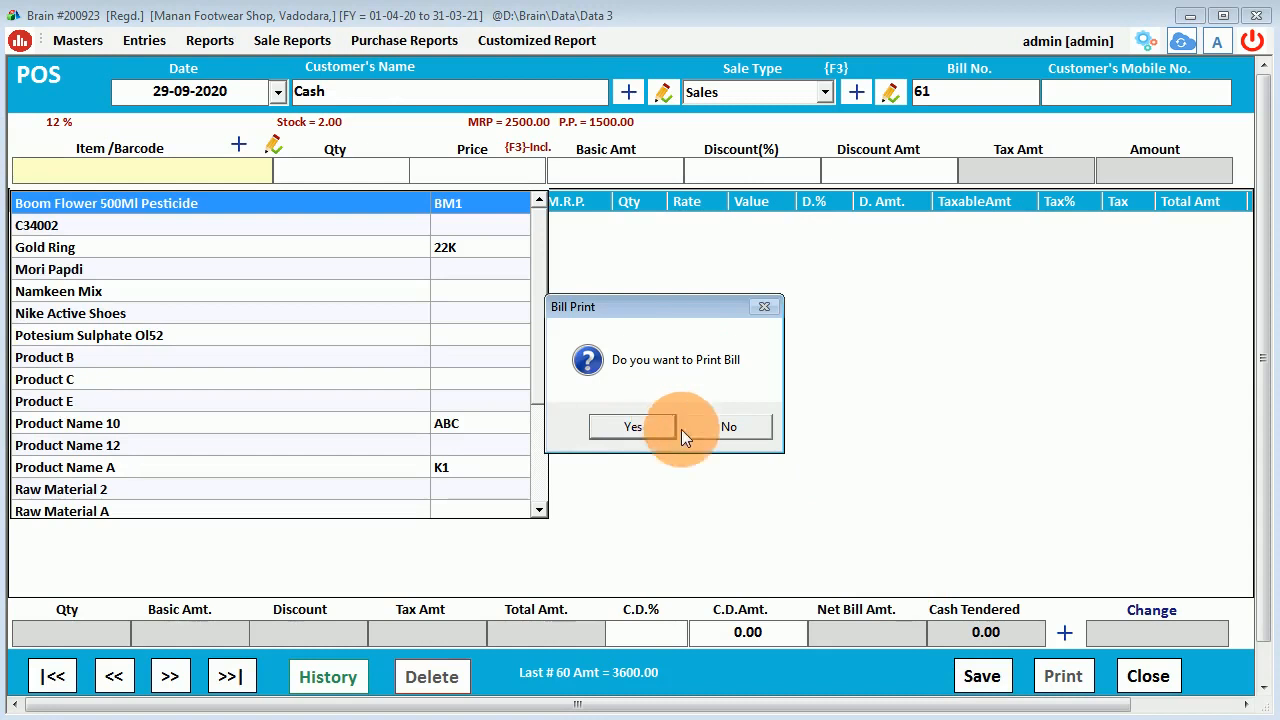
Agree to print the bill and preview it in the POS format.
left_click_drag(680, 310, 672, 334)
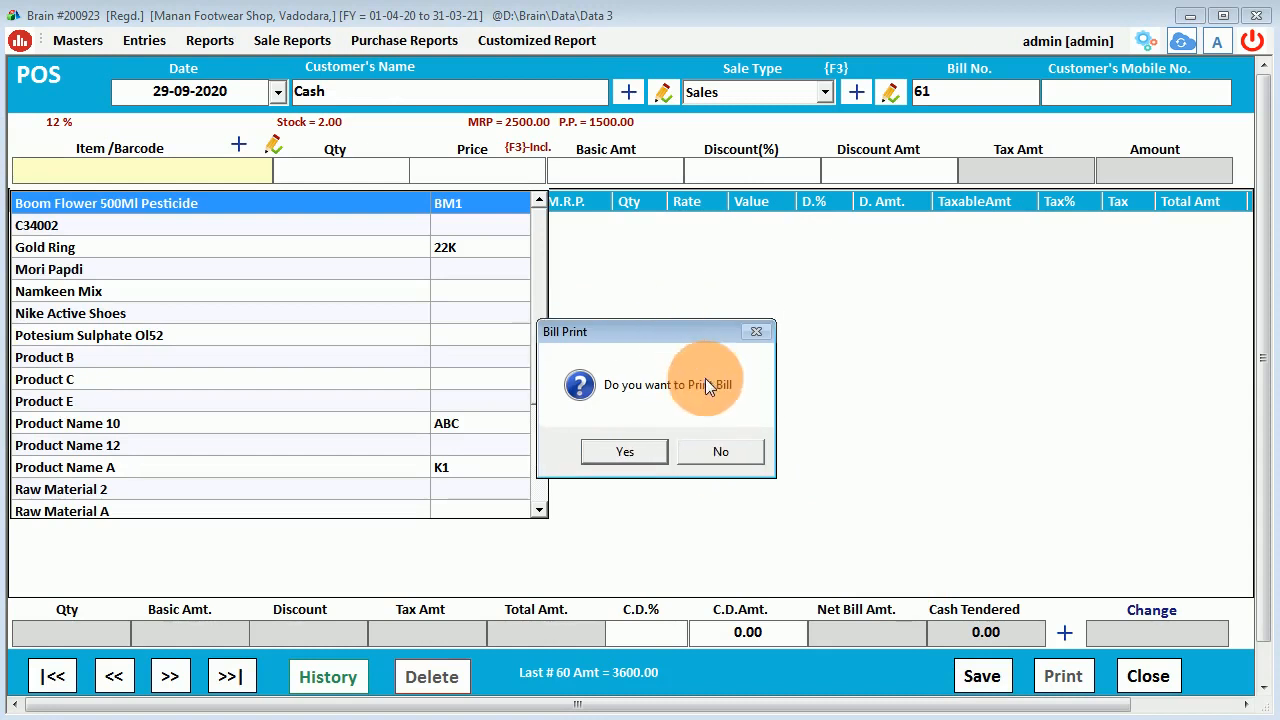
left_click(617, 463)
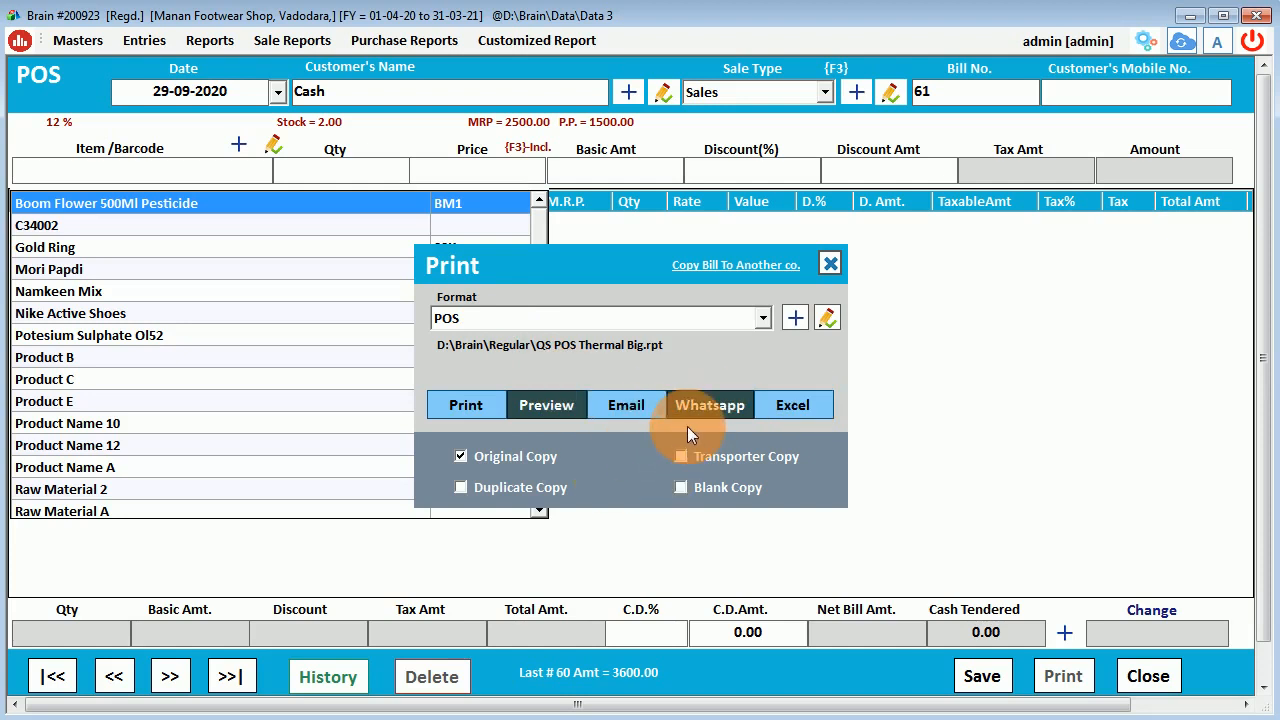
left_click(544, 413)
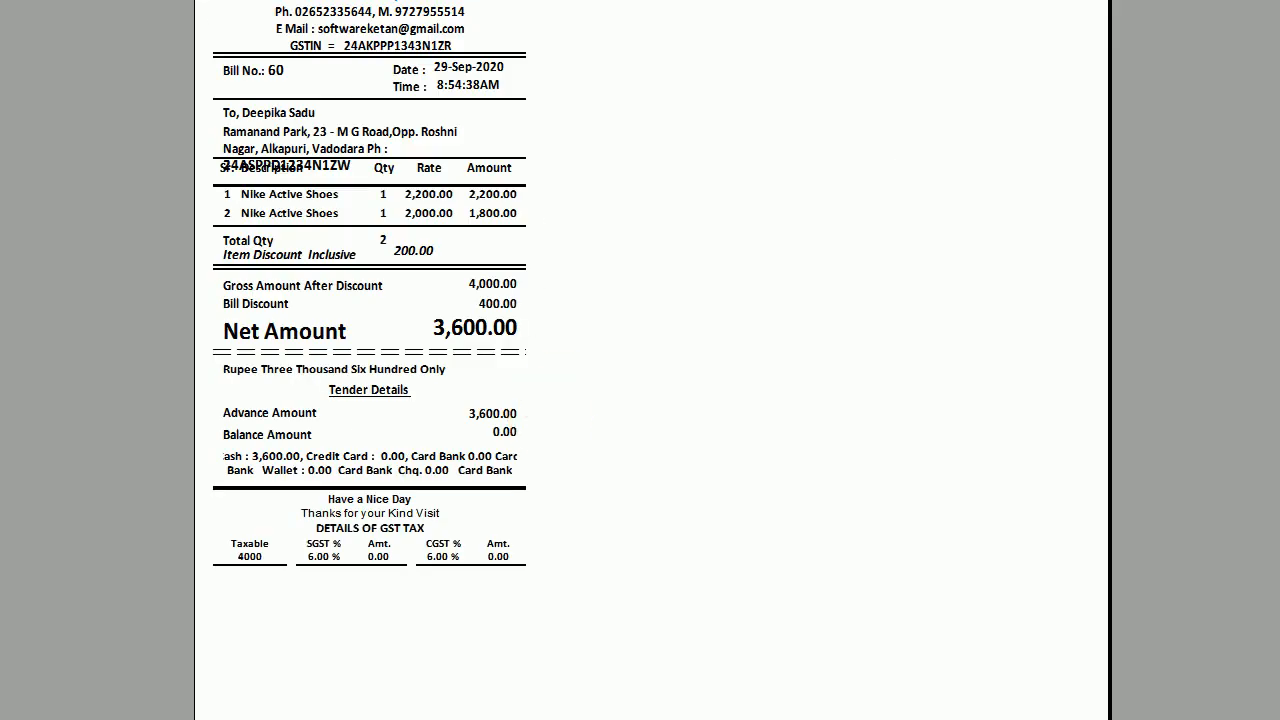
Check the preview's rate 2,200.00, 200.00 discount, gross 4,000.00, net 3,600.00 and tender details.
double_click(563, 0)
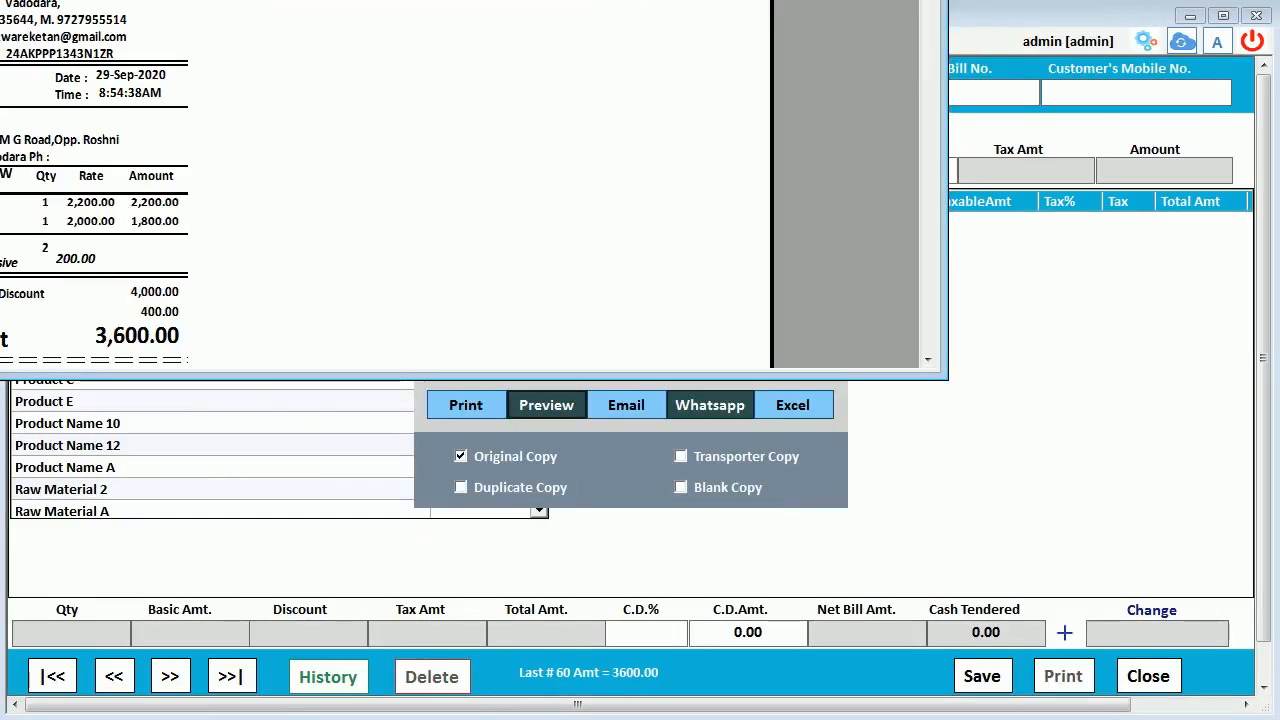
left_click_drag(563, 0, 990, 73)
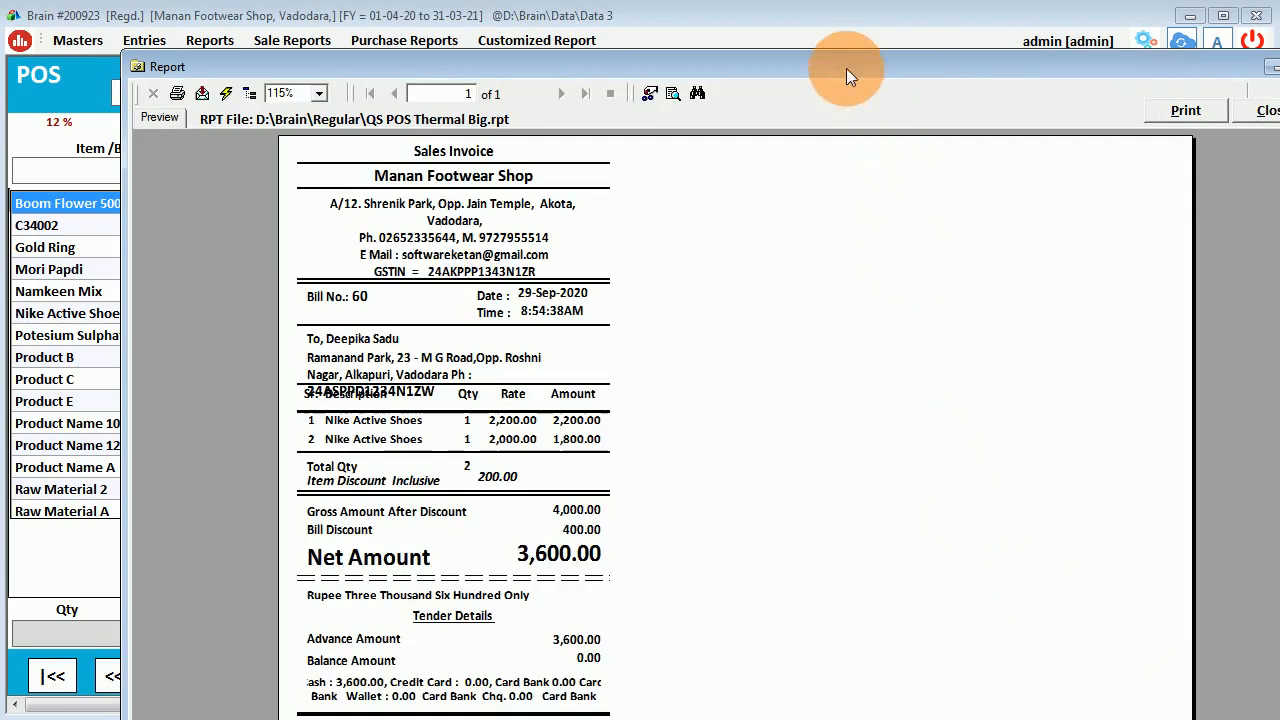
left_click_drag(846, 68, 852, 0)
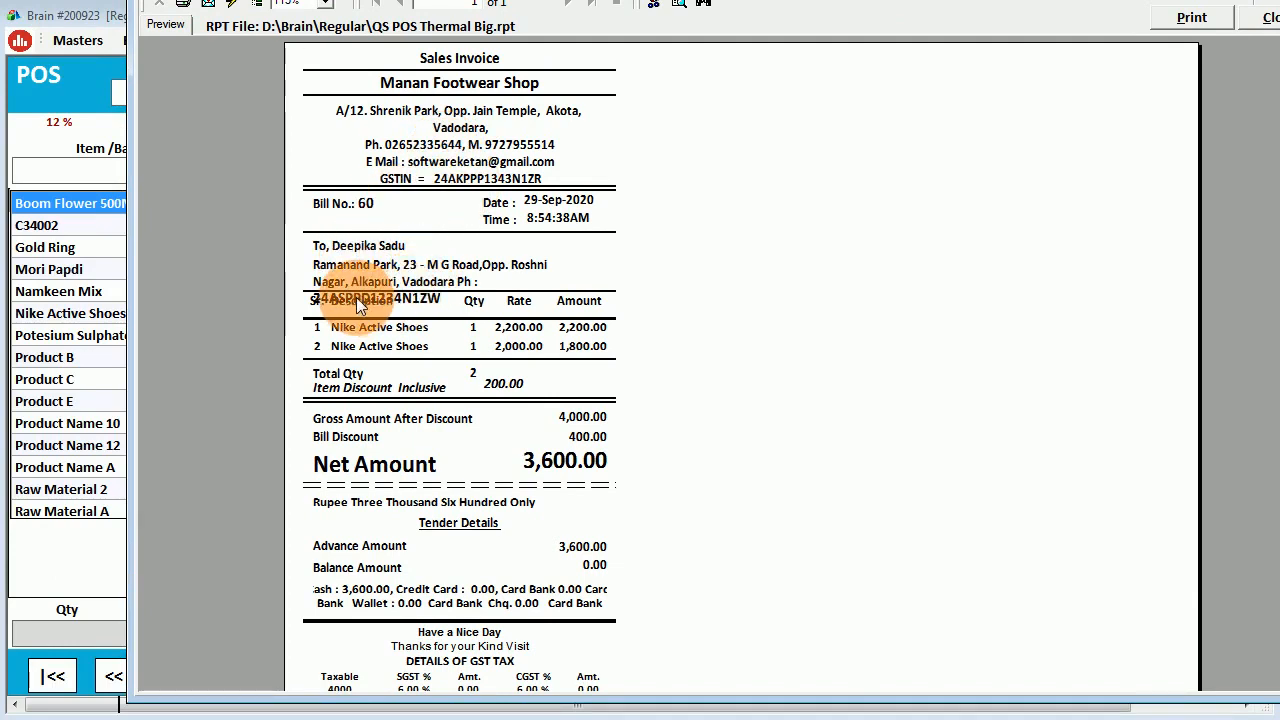
left_click_drag(533, 330, 514, 359)
left_click(496, 384)
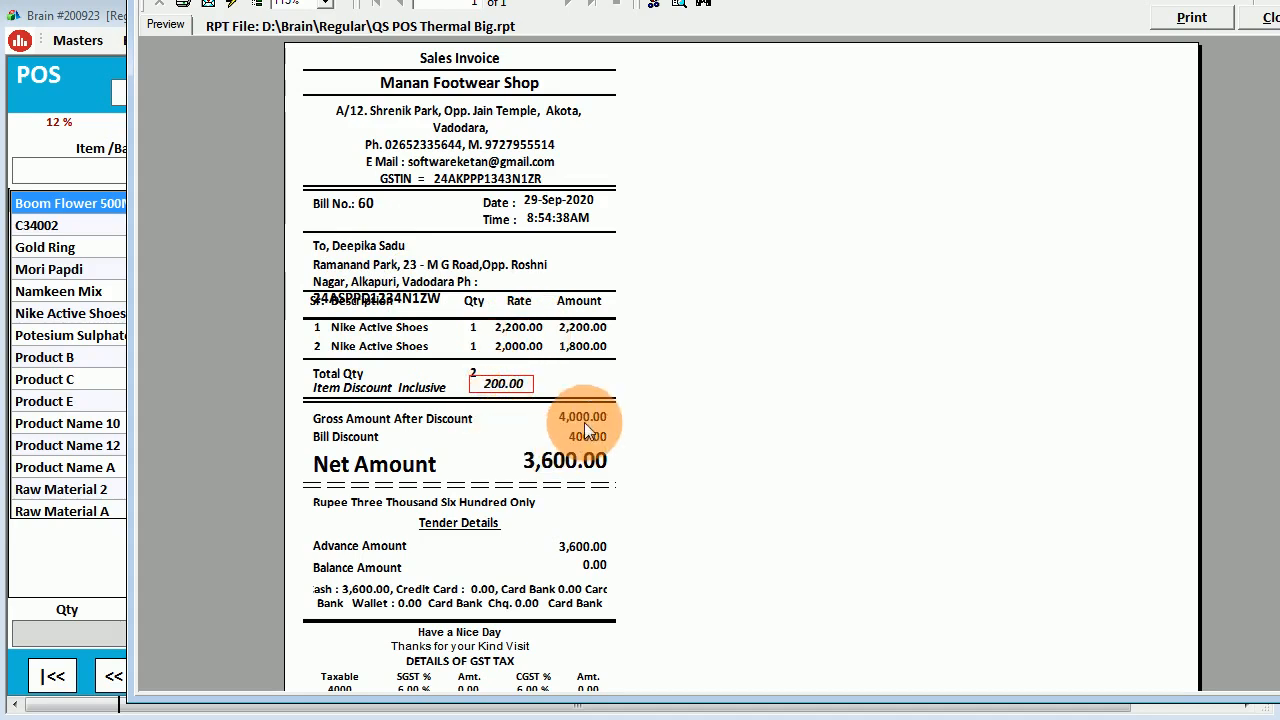
left_click(584, 422)
left_click(556, 454)
left_click(390, 598)
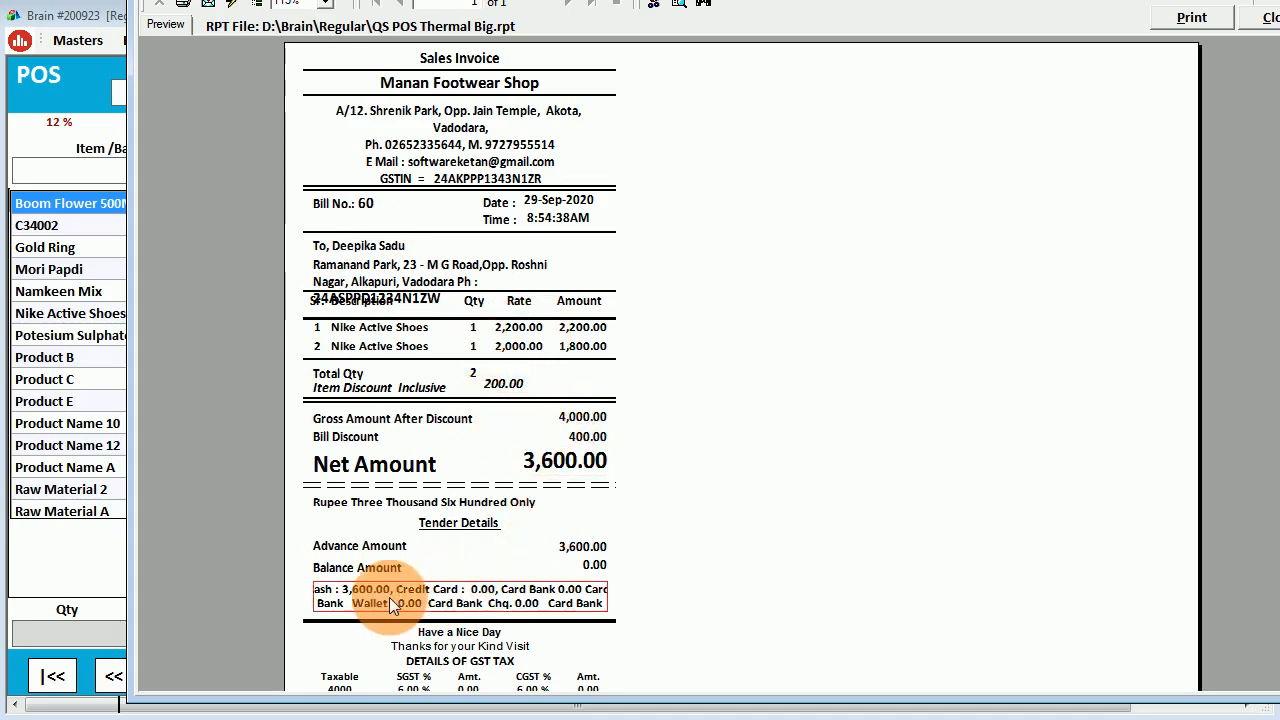
left_click(1262, 17)
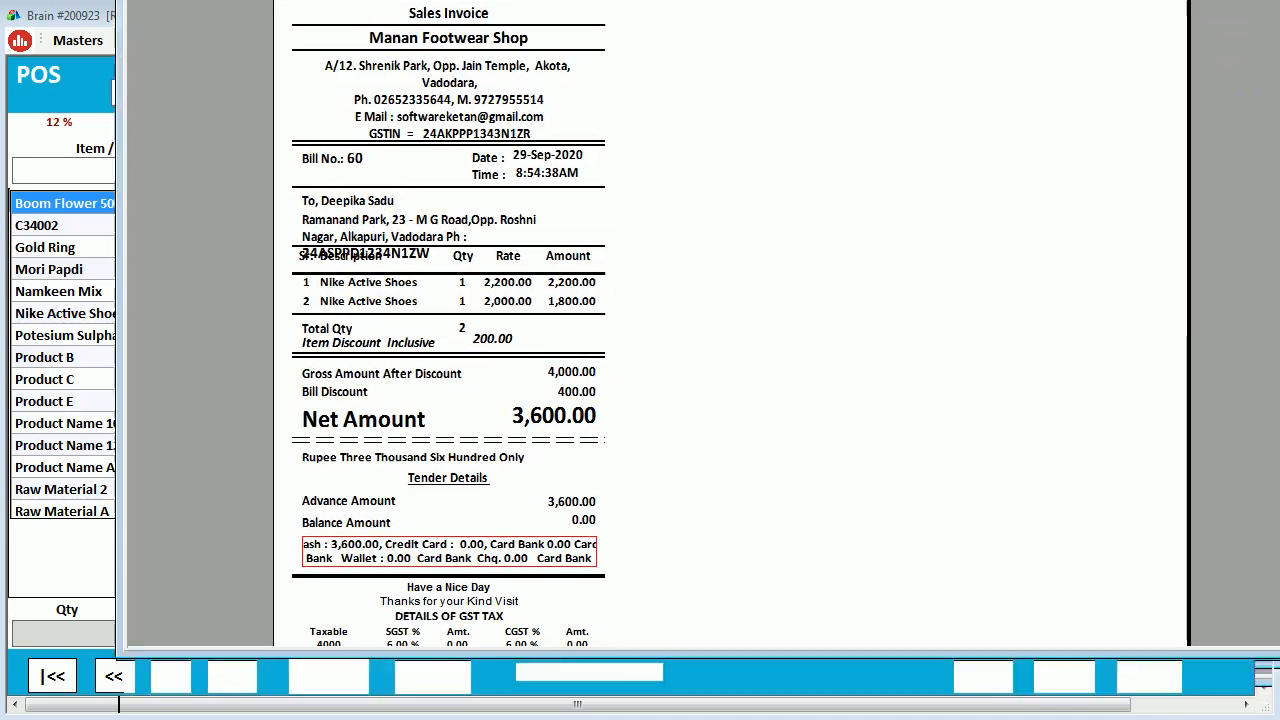
scroll(531, 576, "down", 3)
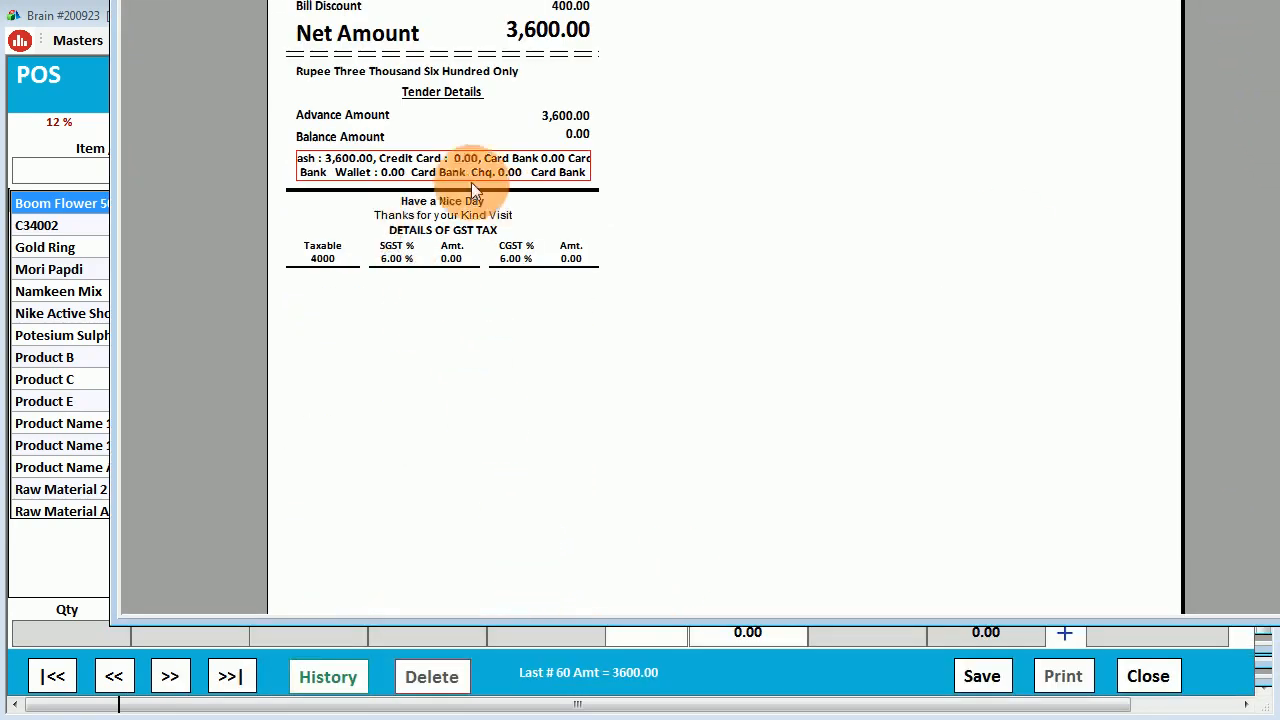
Zoom the POS preview to 150%, scroll through it, and close it.
left_click(280, 8)
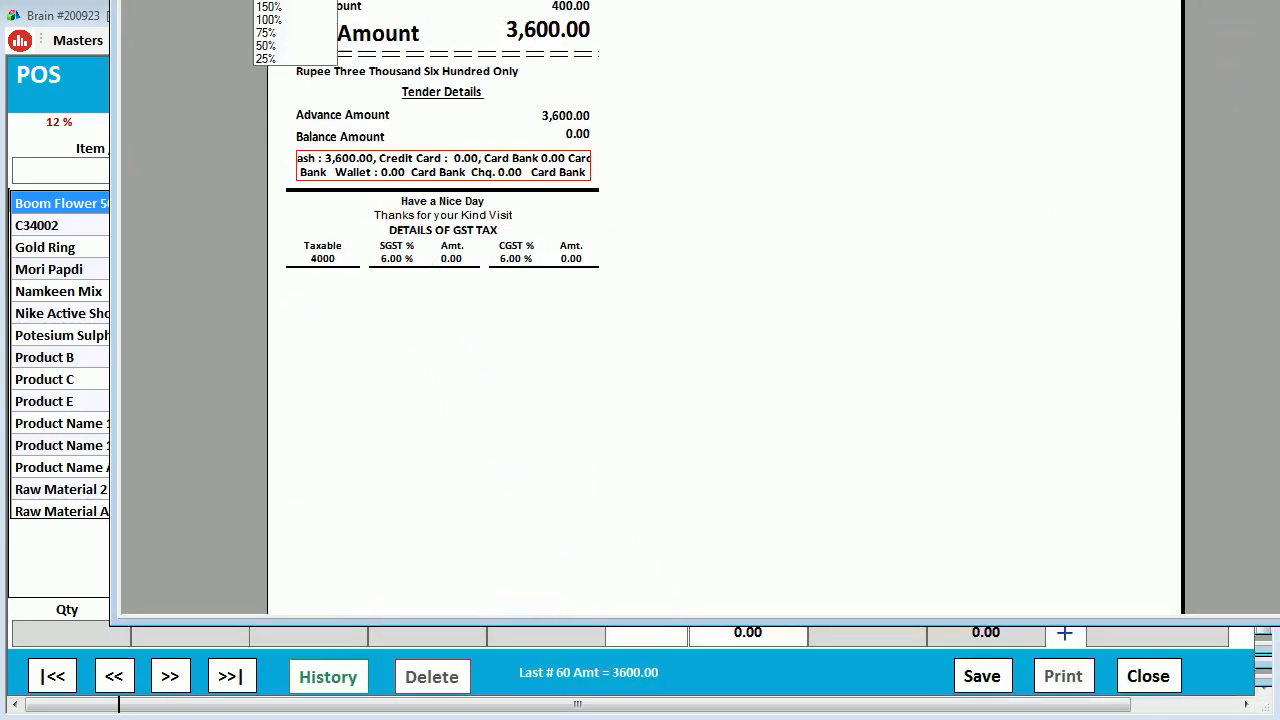
left_click(272, 7)
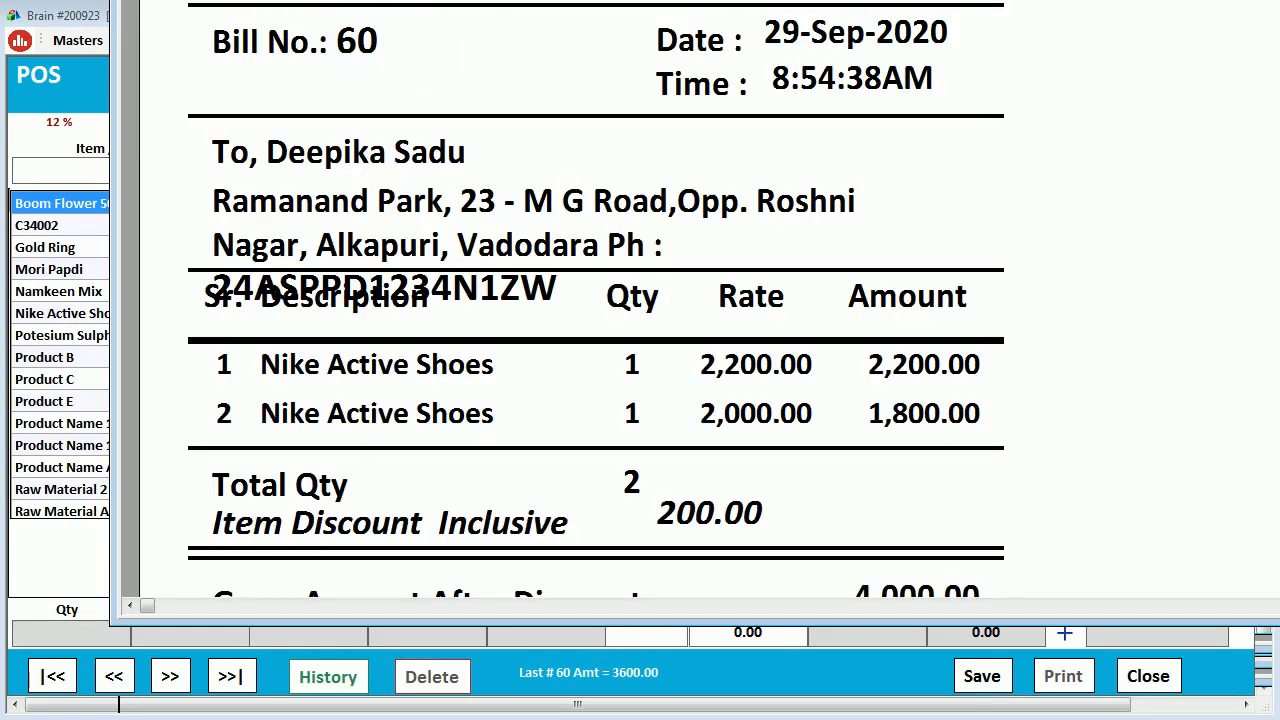
left_click_drag(961, 0, 1001, 0)
scroll(945, 335, "down", 5)
scroll(945, 335, "up", 3)
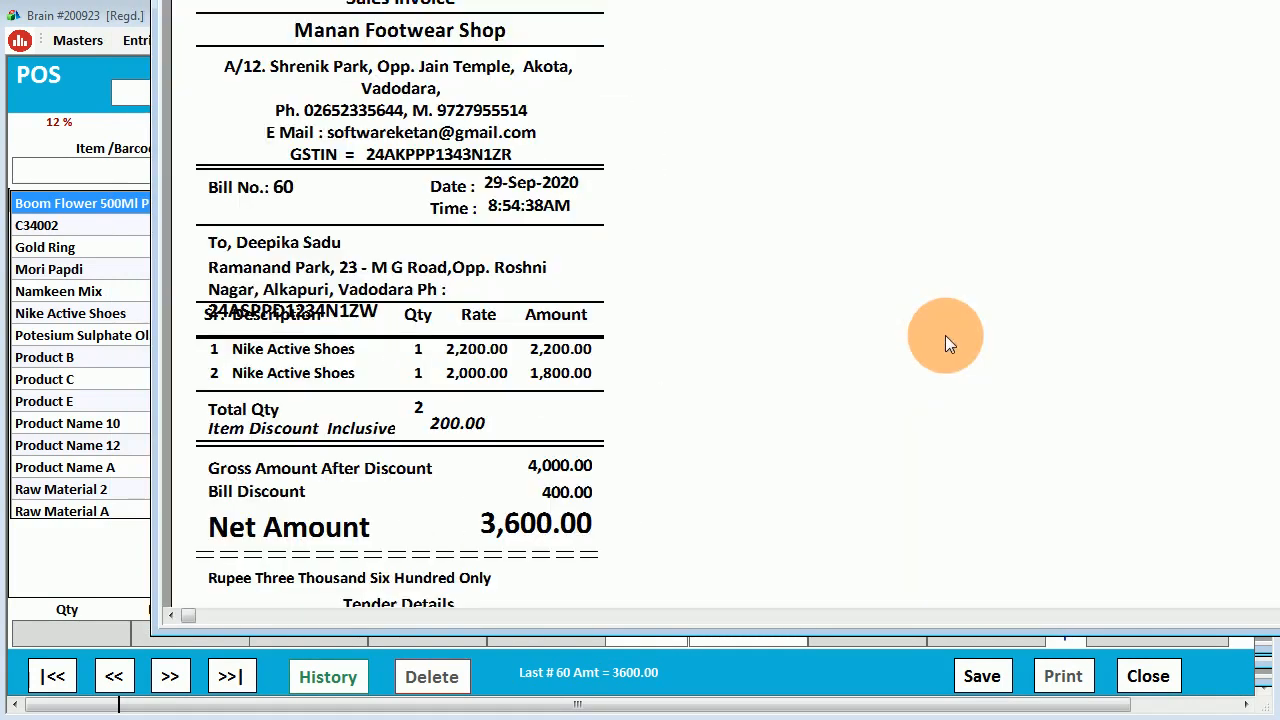
left_click_drag(1010, 0, 1086, 0)
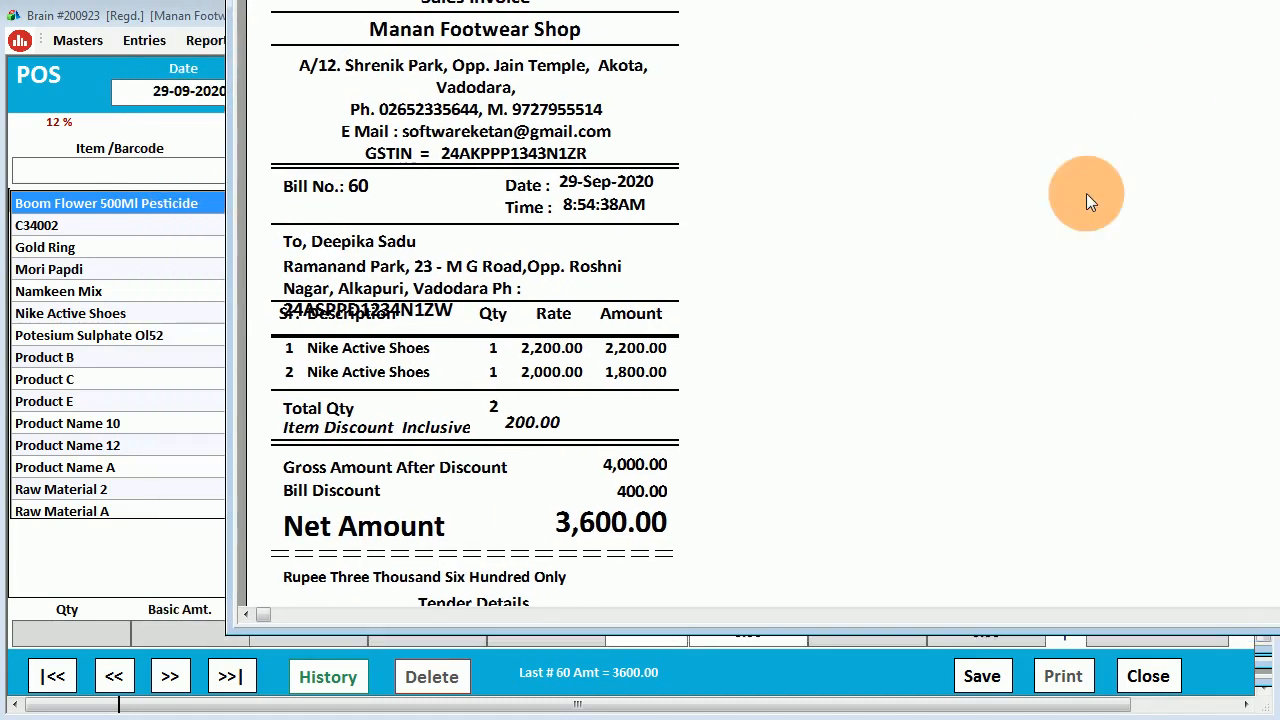
scroll(1049, 242, "up", 1)
scroll(554, 300, "down", 8)
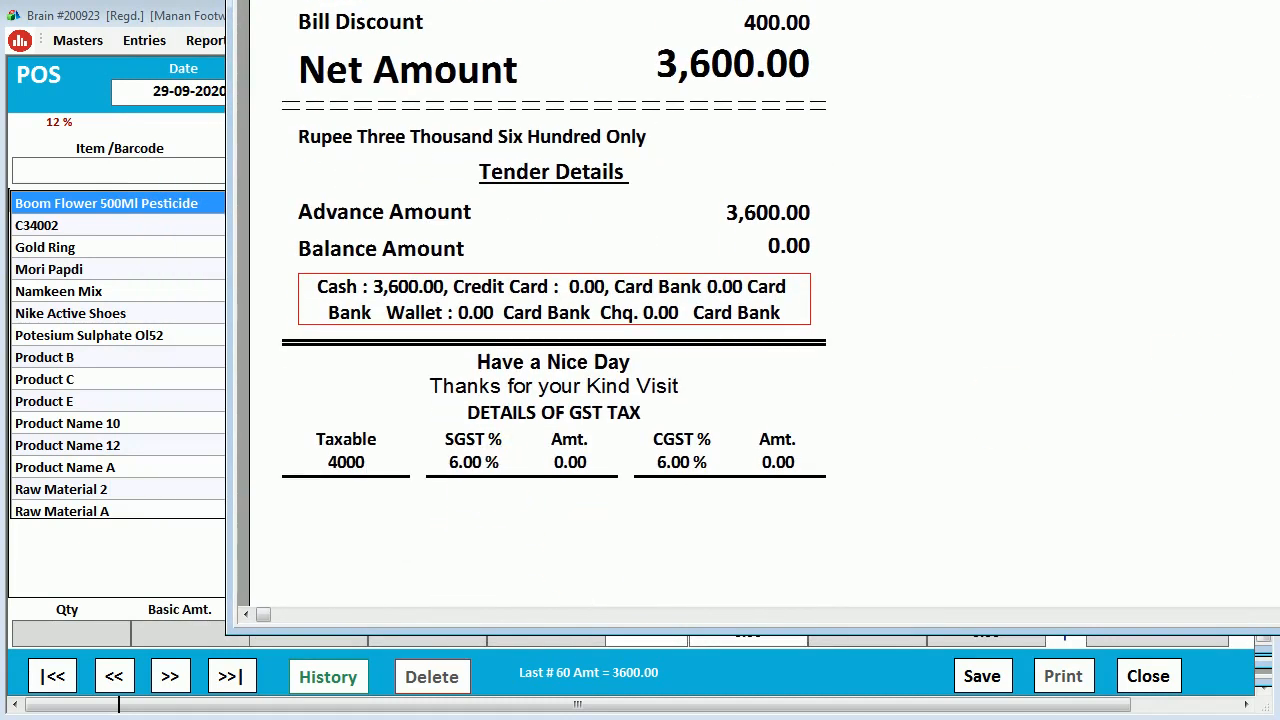
key("Escape")
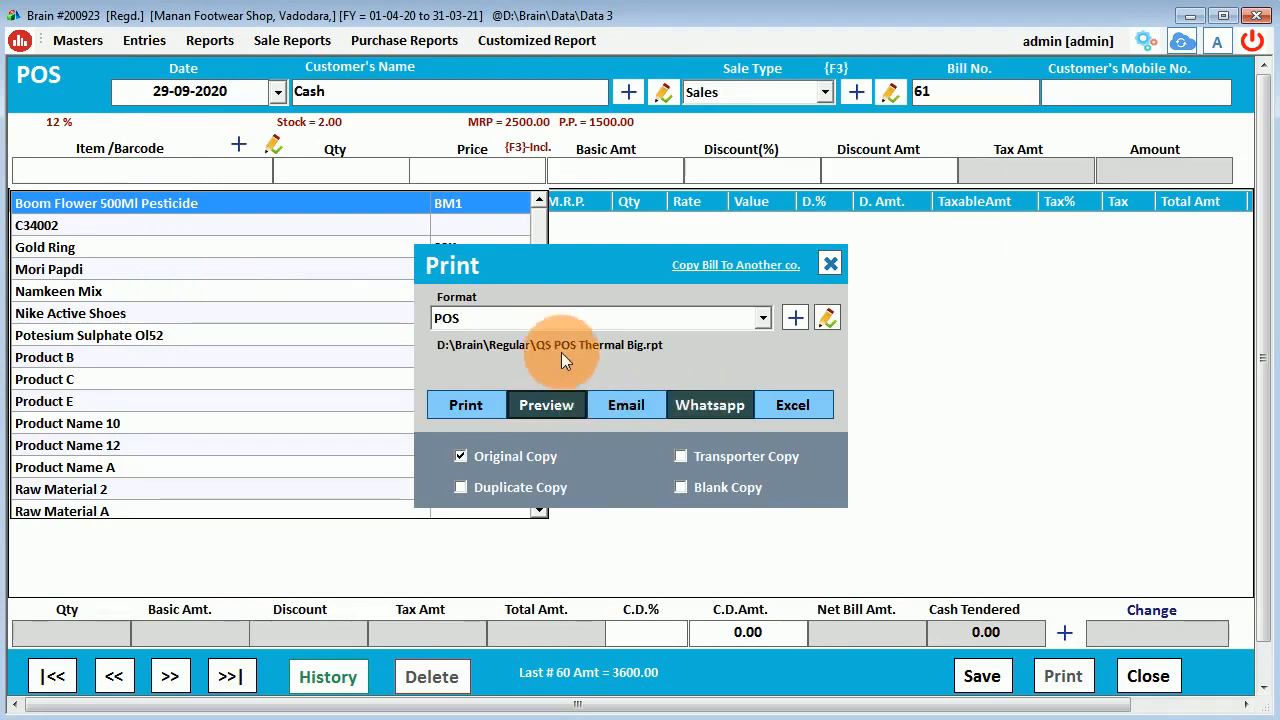
Preview bill 60 in the POS Small print format.
left_click(551, 327)
left_click(462, 362)
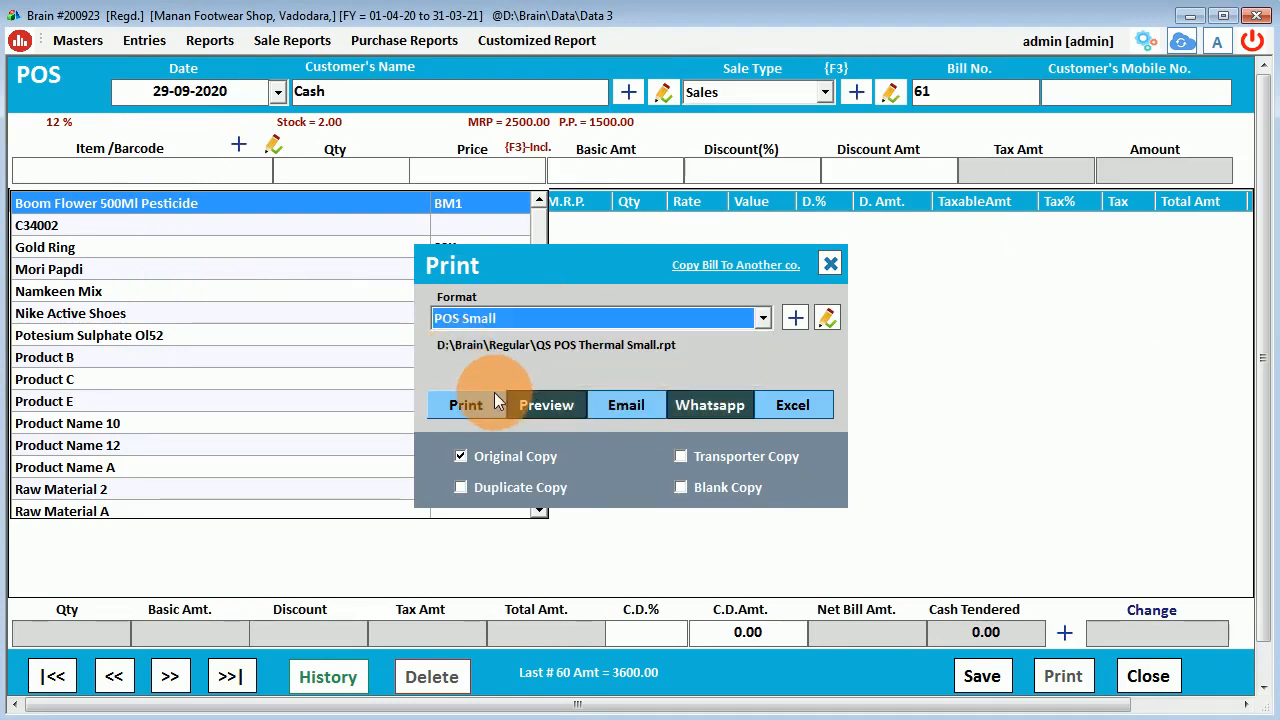
left_click(614, 411)
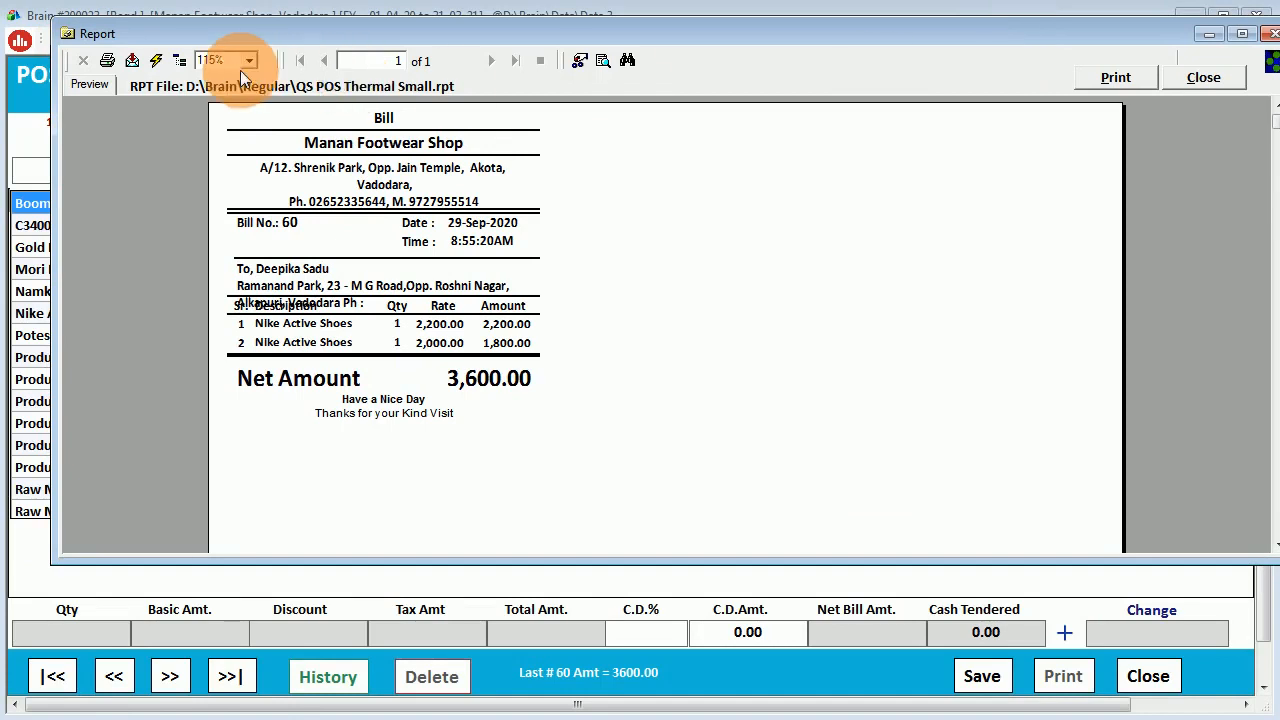
Zoom the POS Small preview to 200% and open its report layout for editing.
left_click(249, 60)
left_click(222, 118)
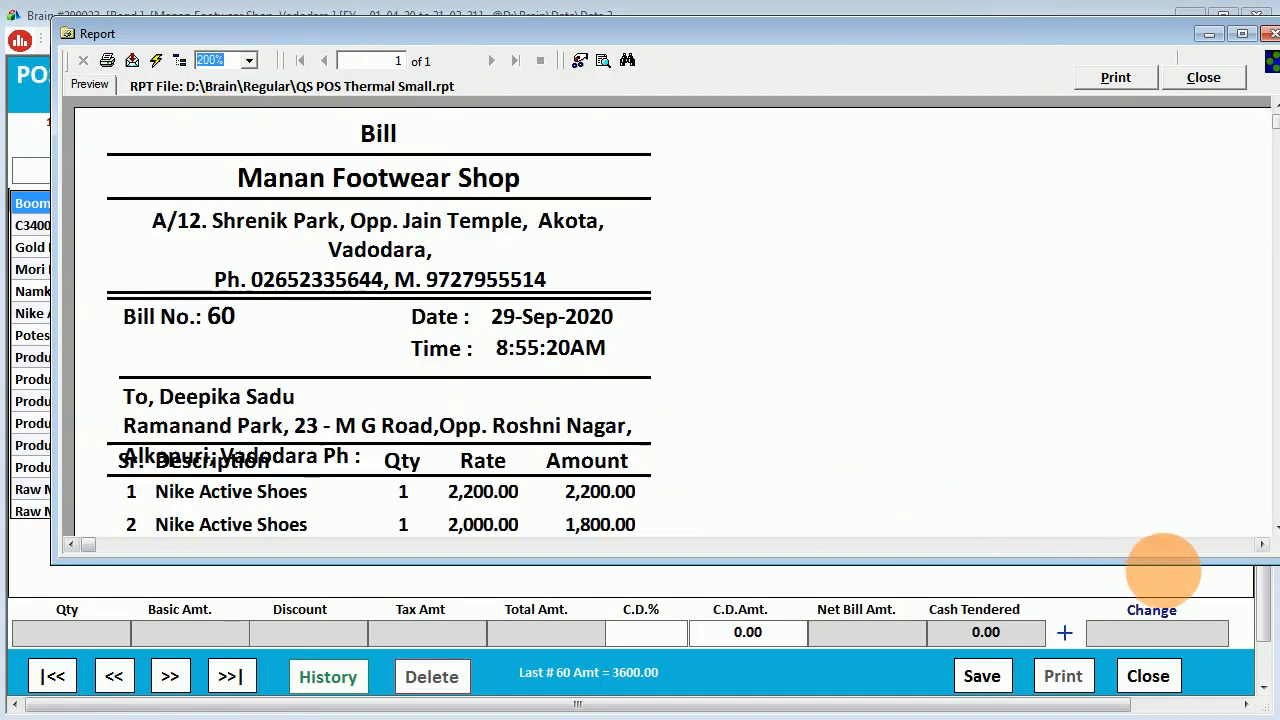
left_click_drag(1157, 563, 1176, 719)
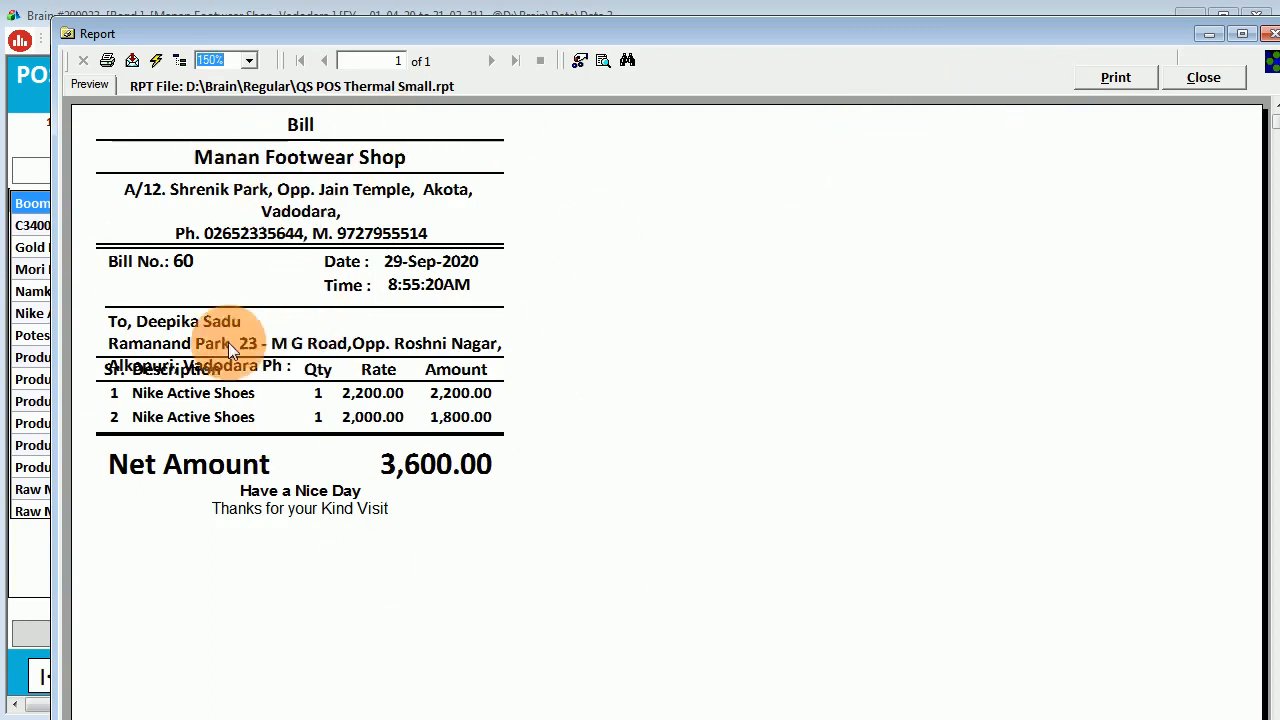
left_click_drag(205, 346, 269, 106)
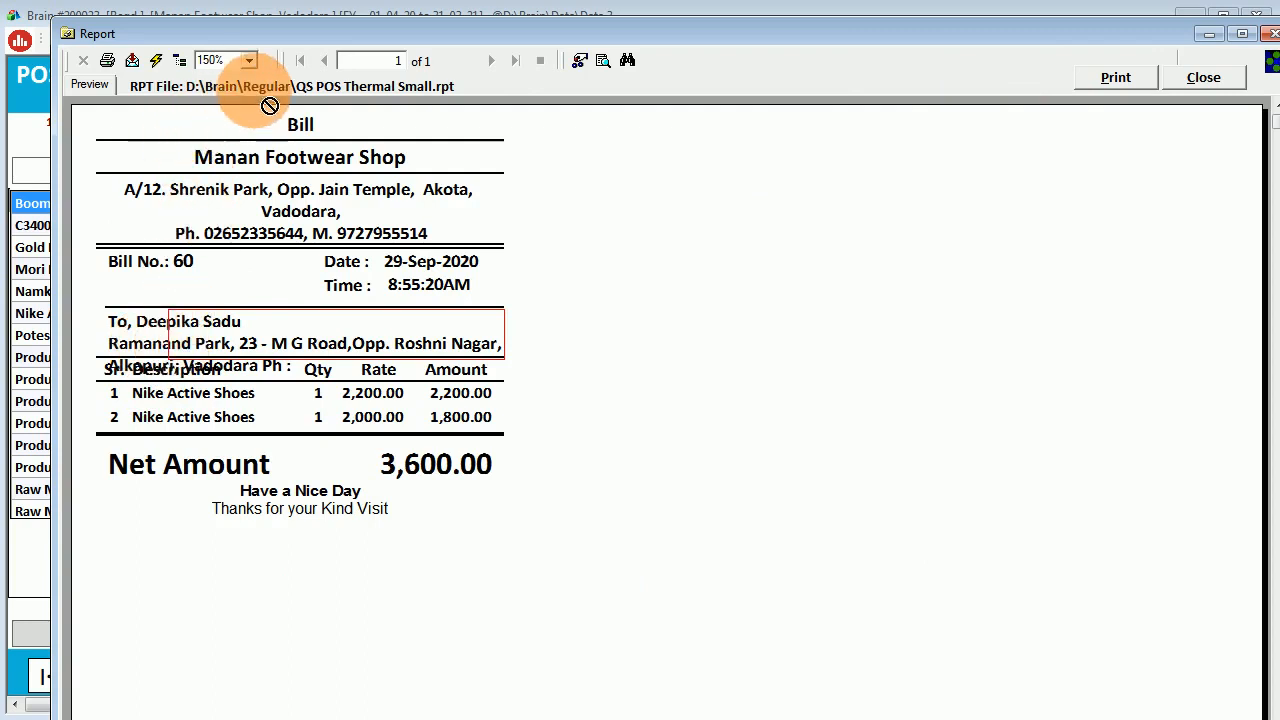
double_click(255, 85)
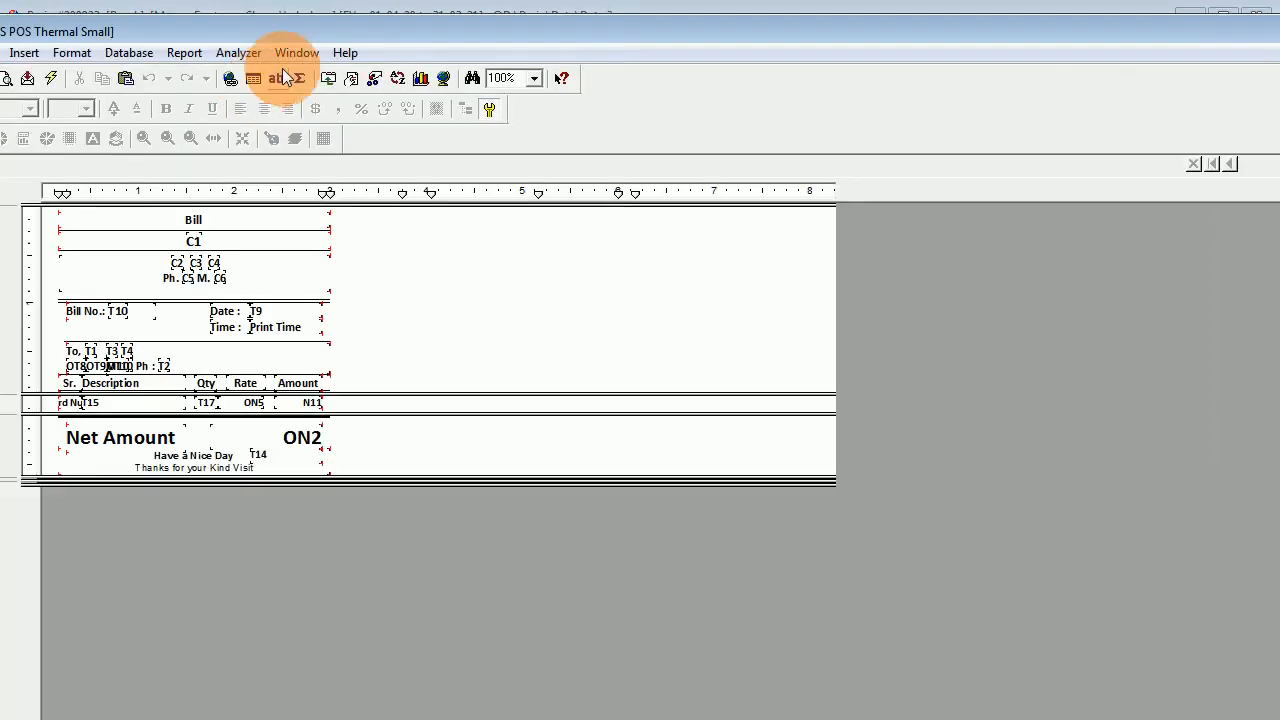
Set both customer name and address text objects to font size 7.
left_click_drag(323, 29, 443, 43)
left_click(262, 372)
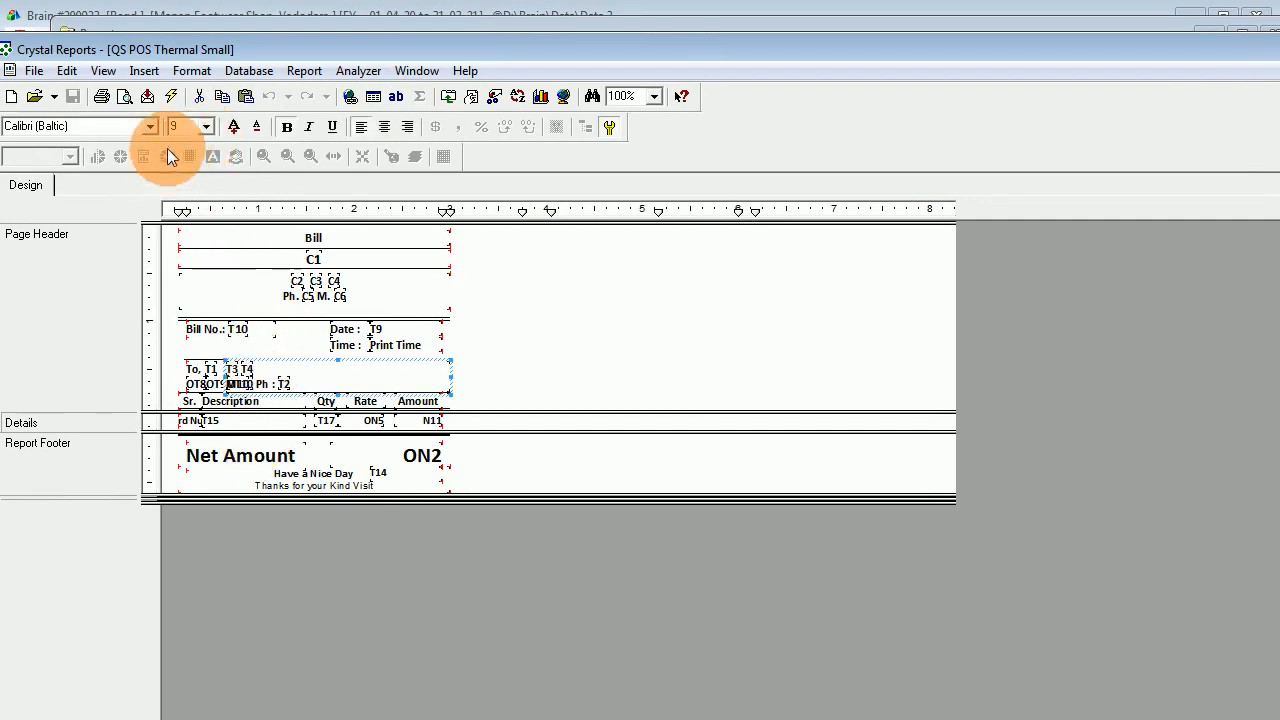
left_click(196, 130)
type("7")
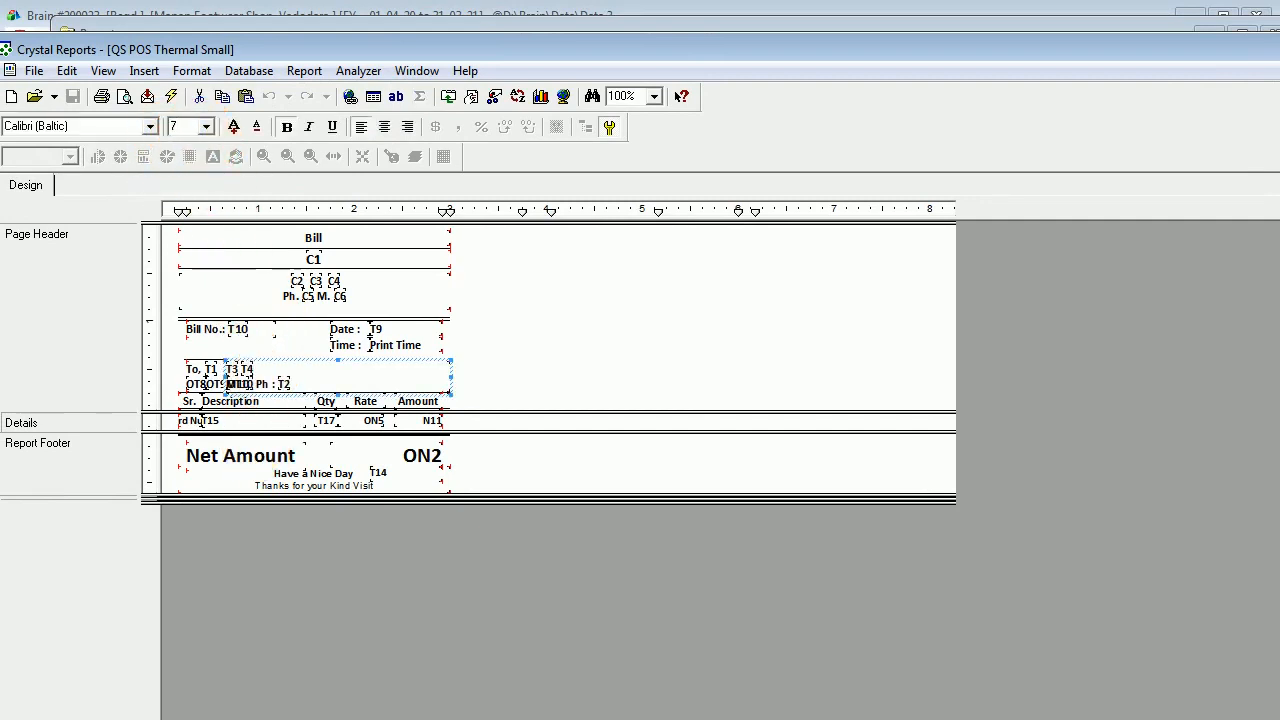
key("Return")
left_click(196, 386)
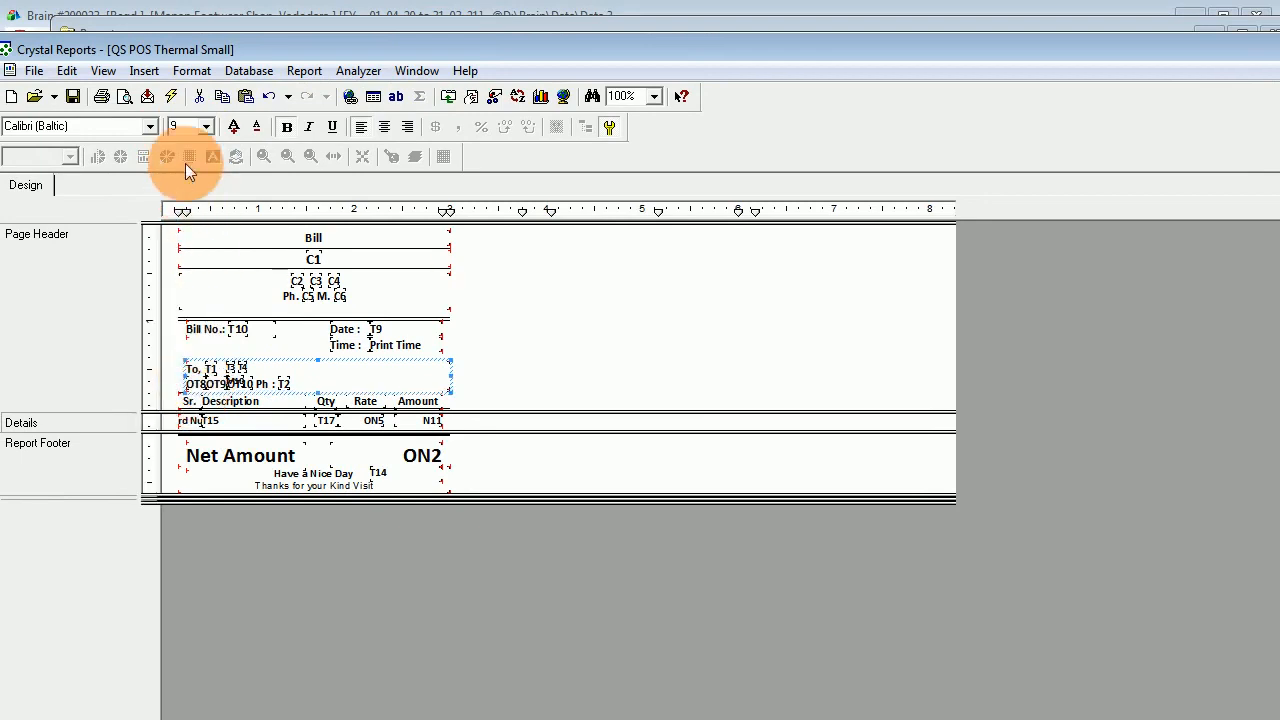
left_click(186, 127)
type("7")
key("Return")
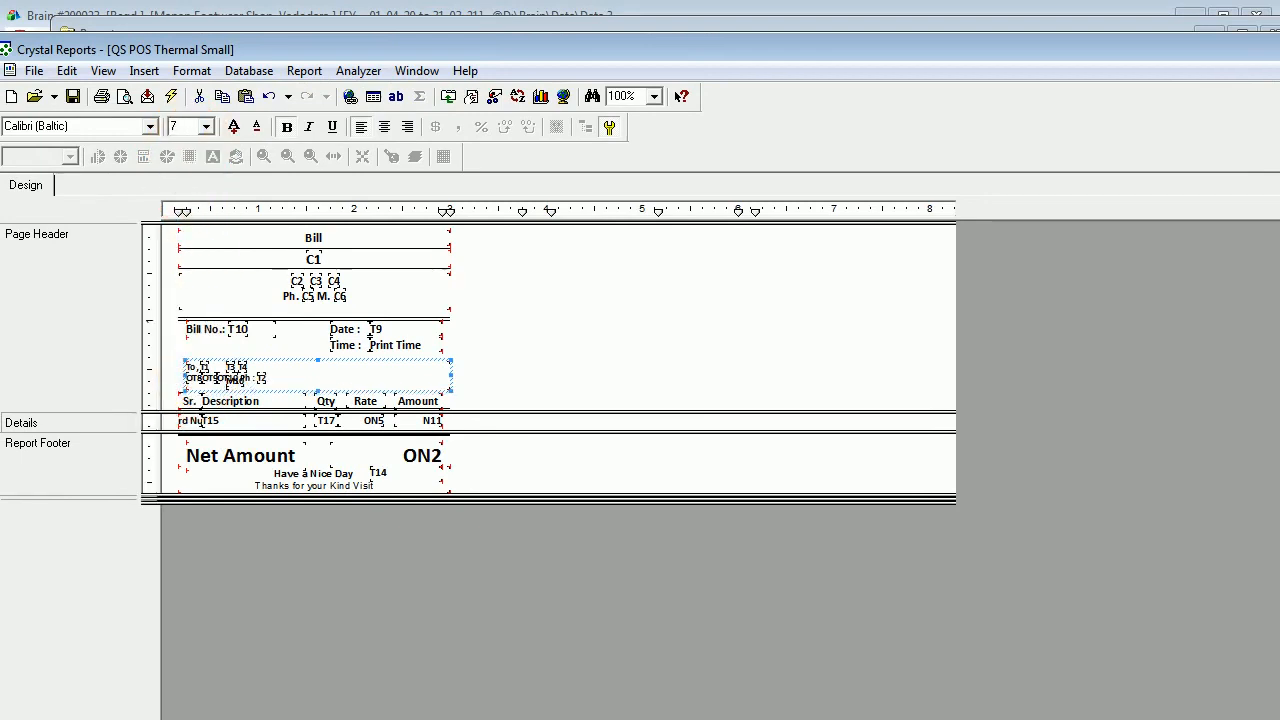
Save the edited layout, refresh to preview bill 60, then close the preview.
left_click(75, 97)
left_click(171, 96)
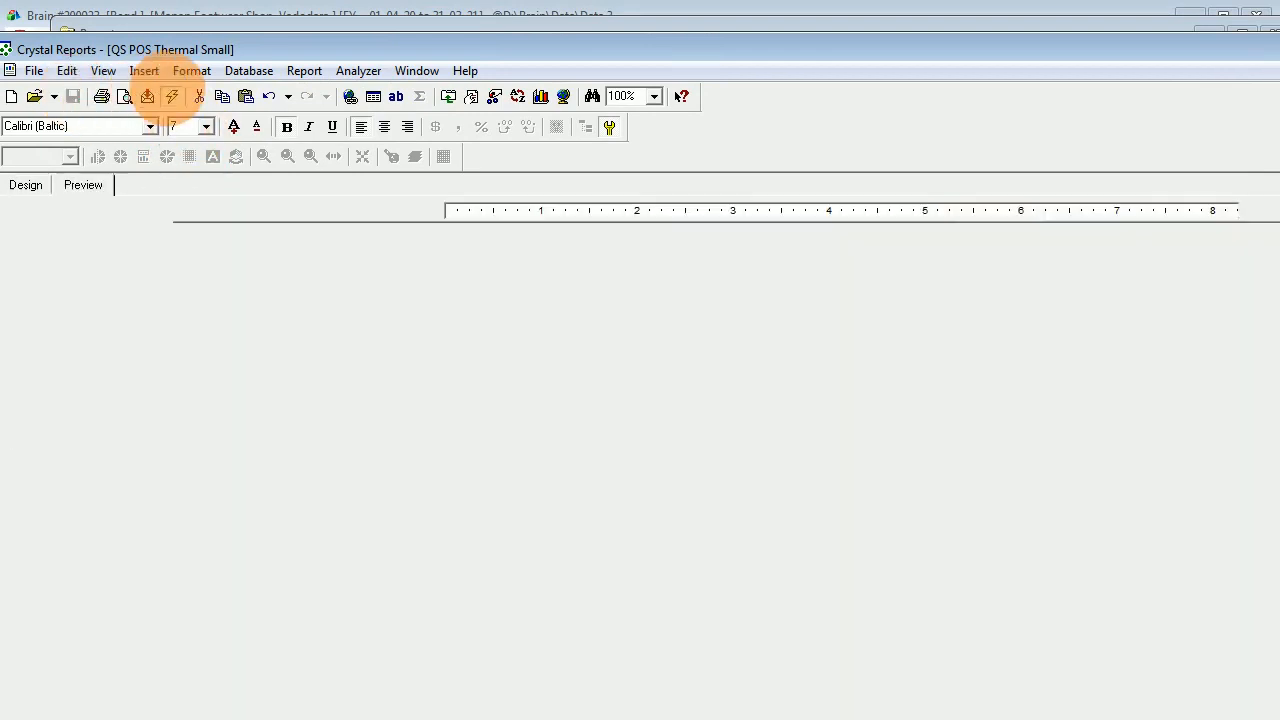
left_click(629, 566)
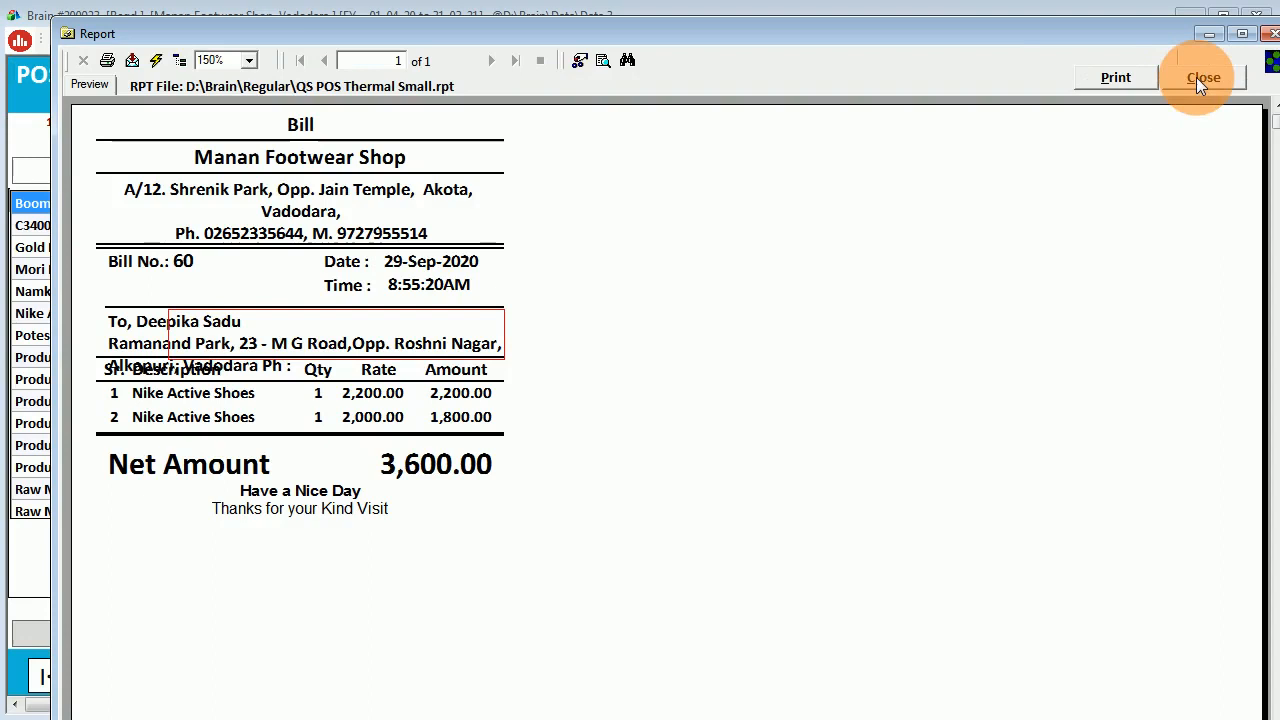
left_click(1196, 77)
Preview the bill in the POS With Logo format in an enlarged window.
left_click(555, 319)
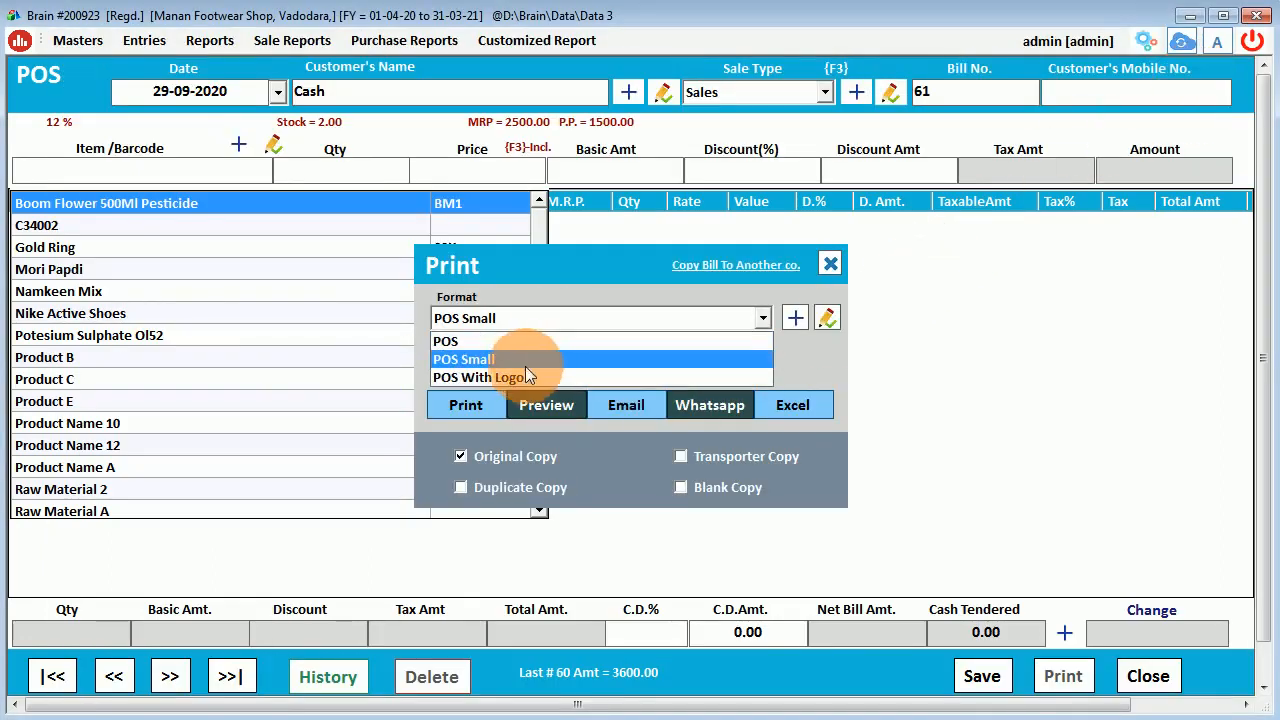
left_click(504, 378)
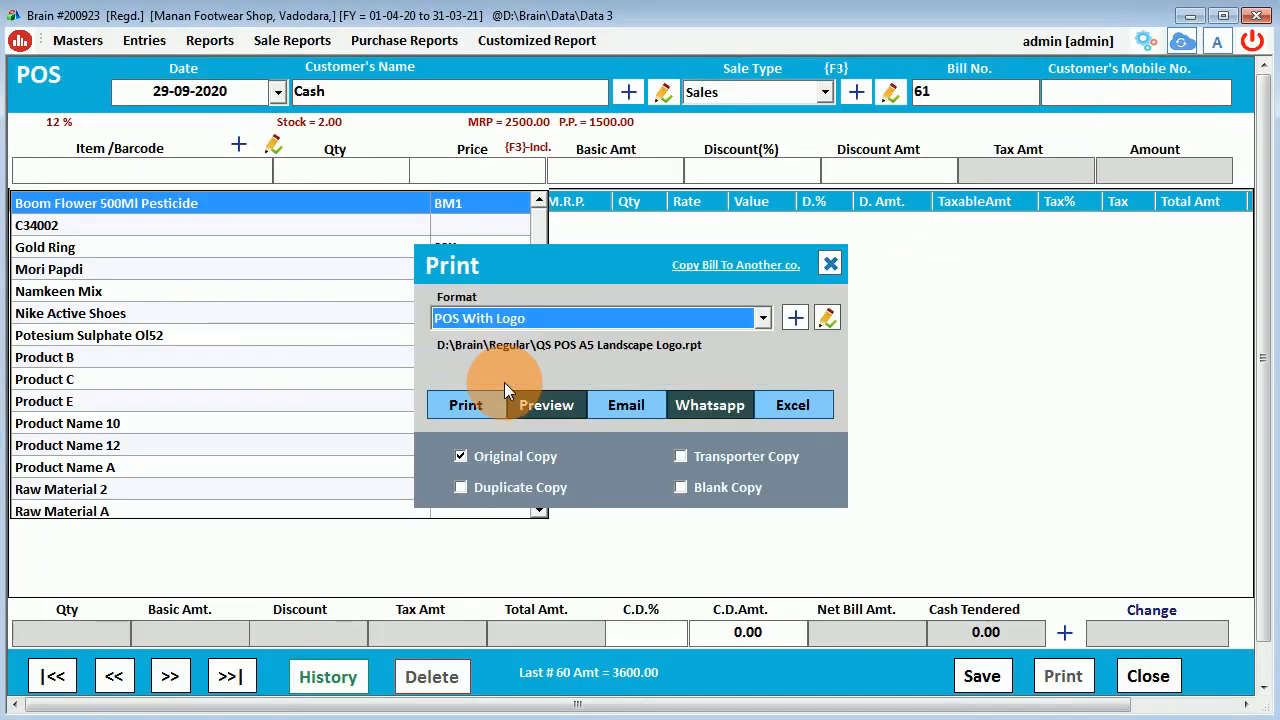
left_click(552, 411)
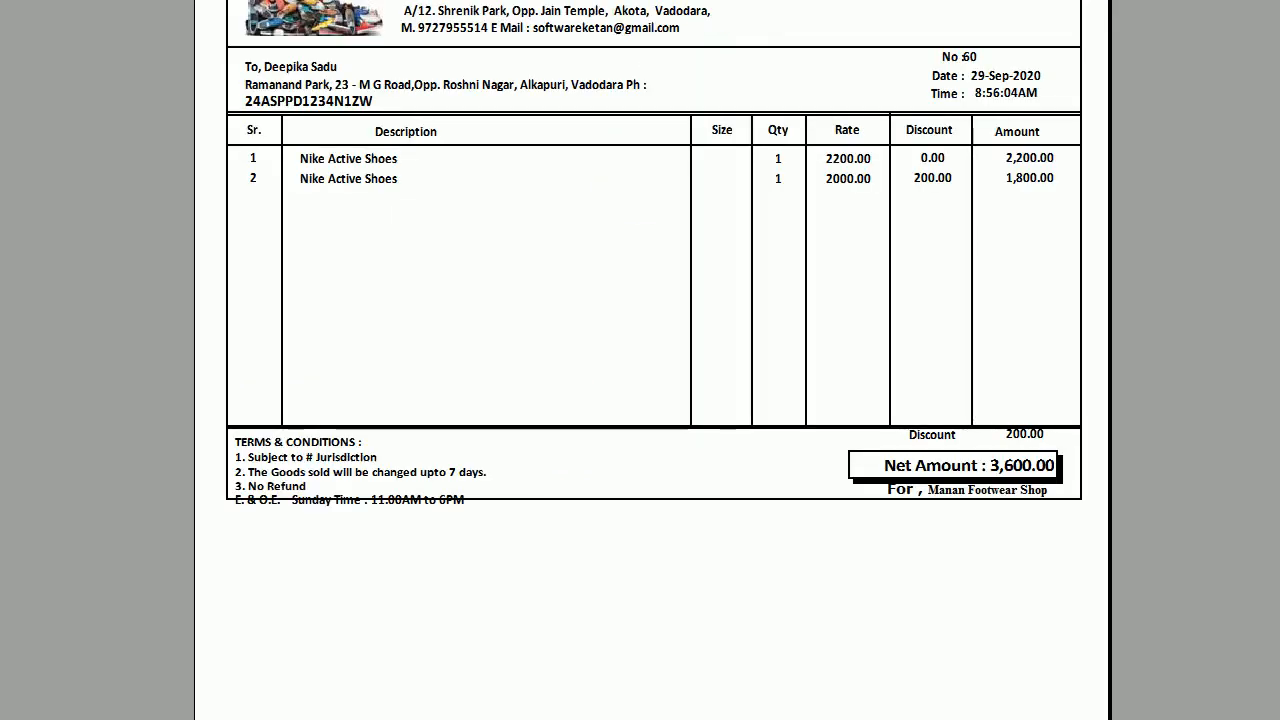
double_click(623, 0)
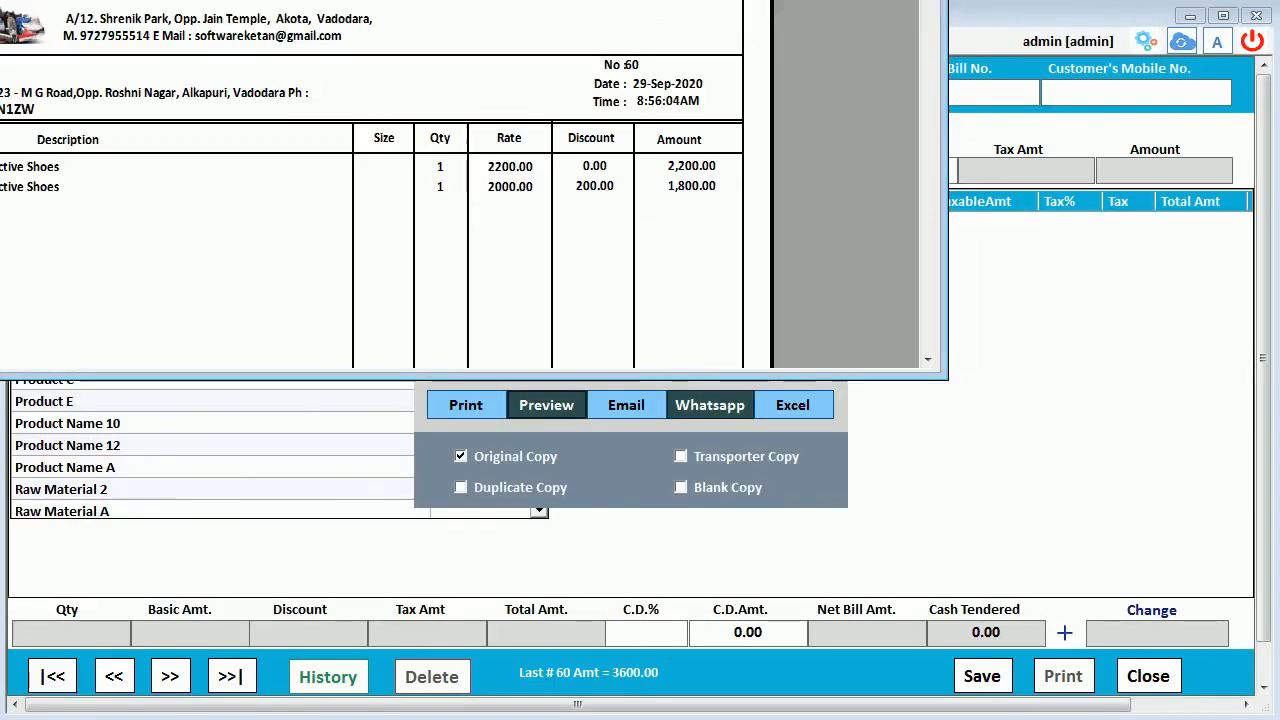
left_click_drag(570, 0, 887, 72)
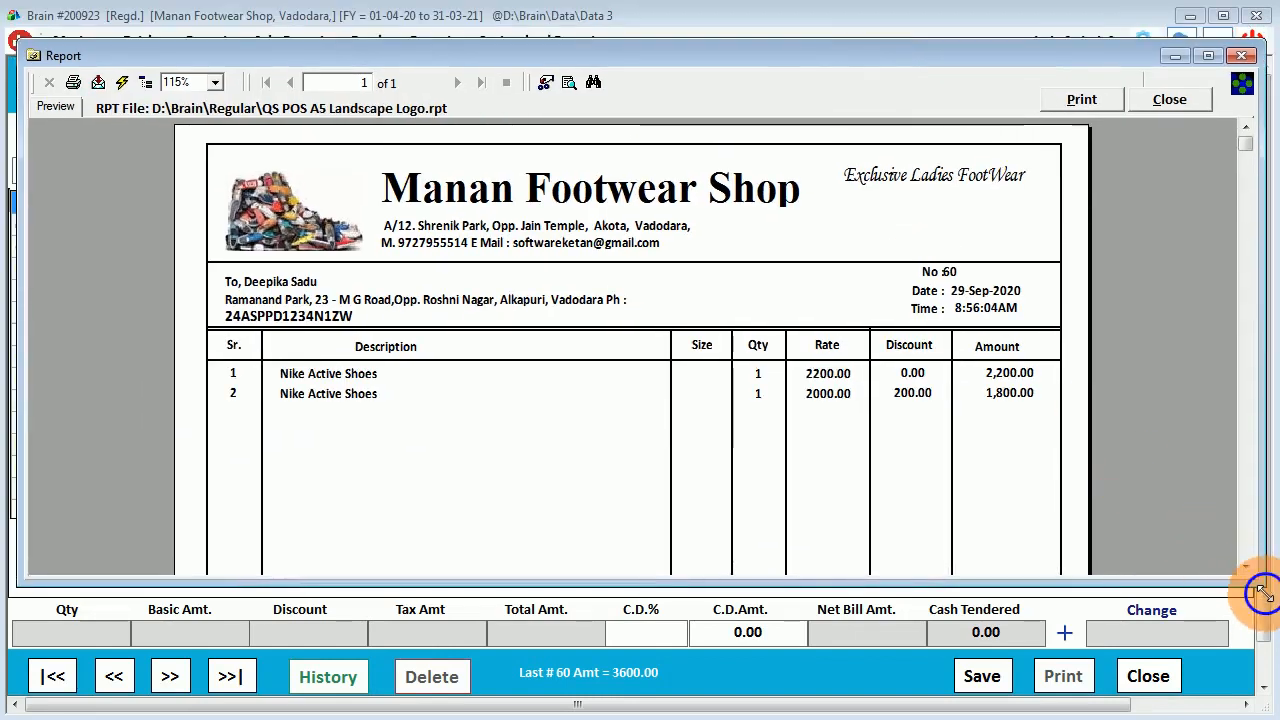
left_click_drag(1257, 591, 1278, 718)
scroll(894, 458, "down", 3)
scroll(894, 458, "up", 3)
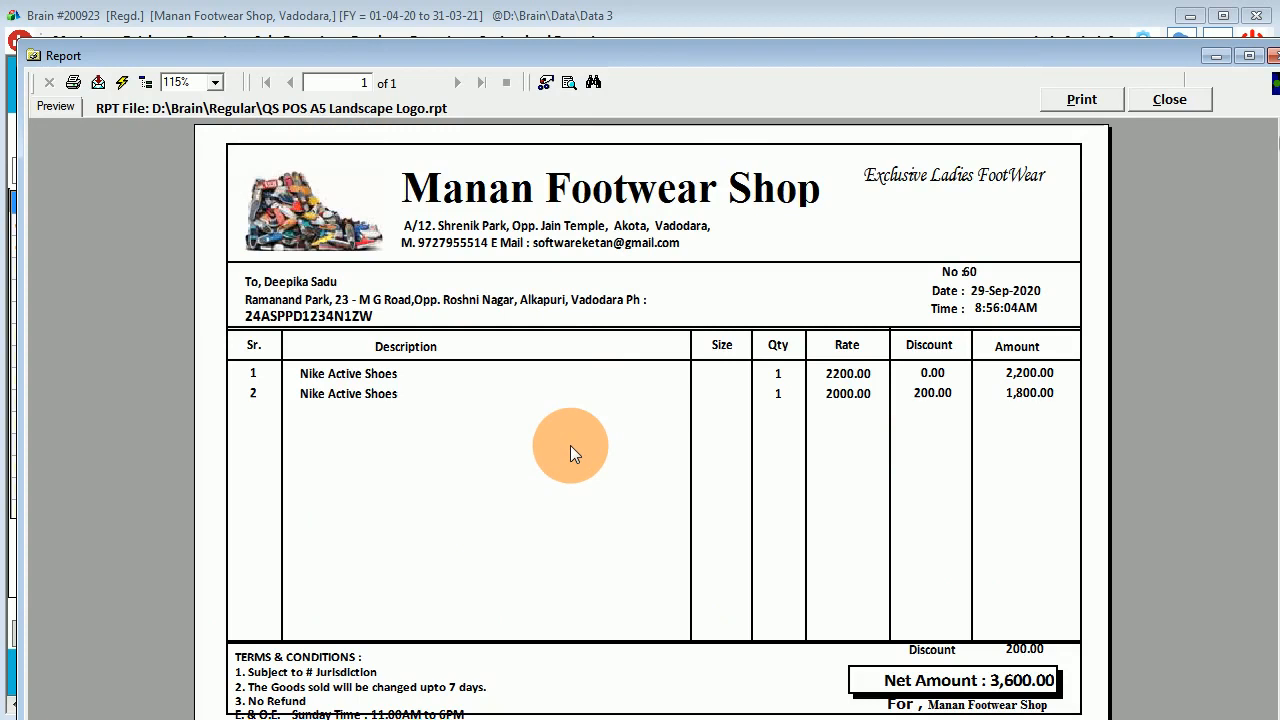
left_click_drag(739, 52, 735, 73)
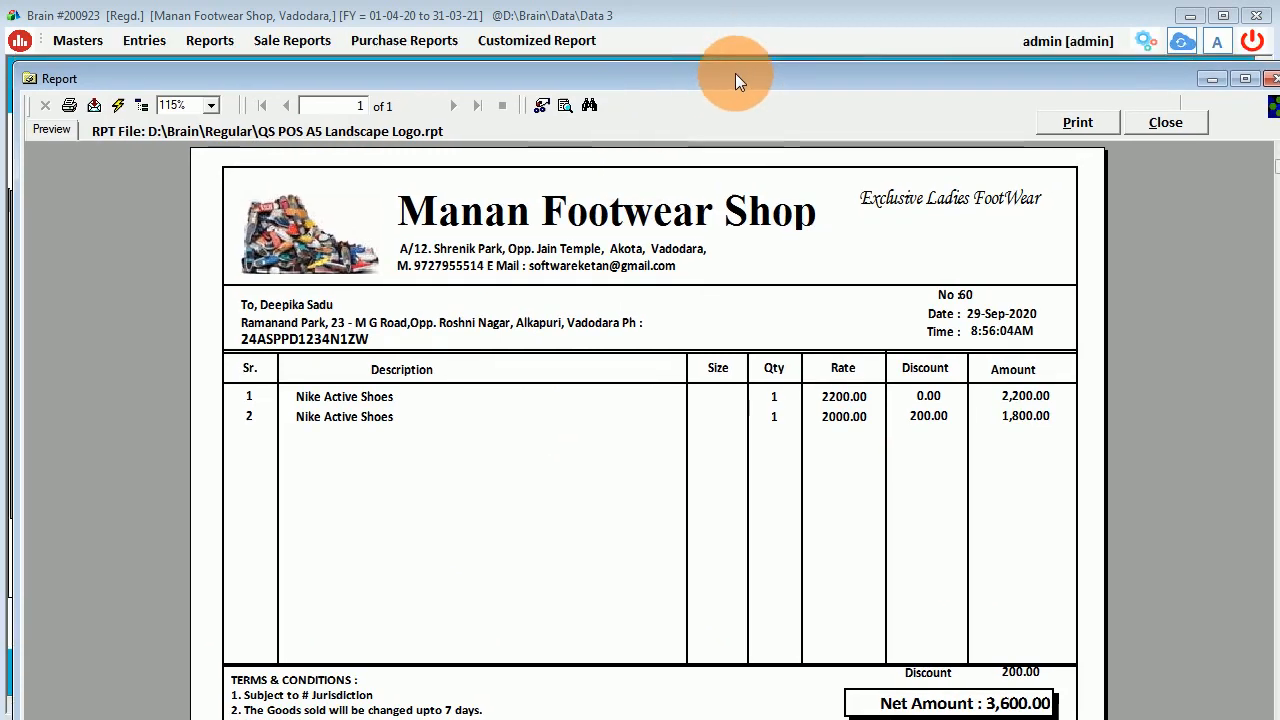
Inspect the shop address, item description and Exclusive Ladies FootWear tagline, then close preview and print options.
left_click(541, 251)
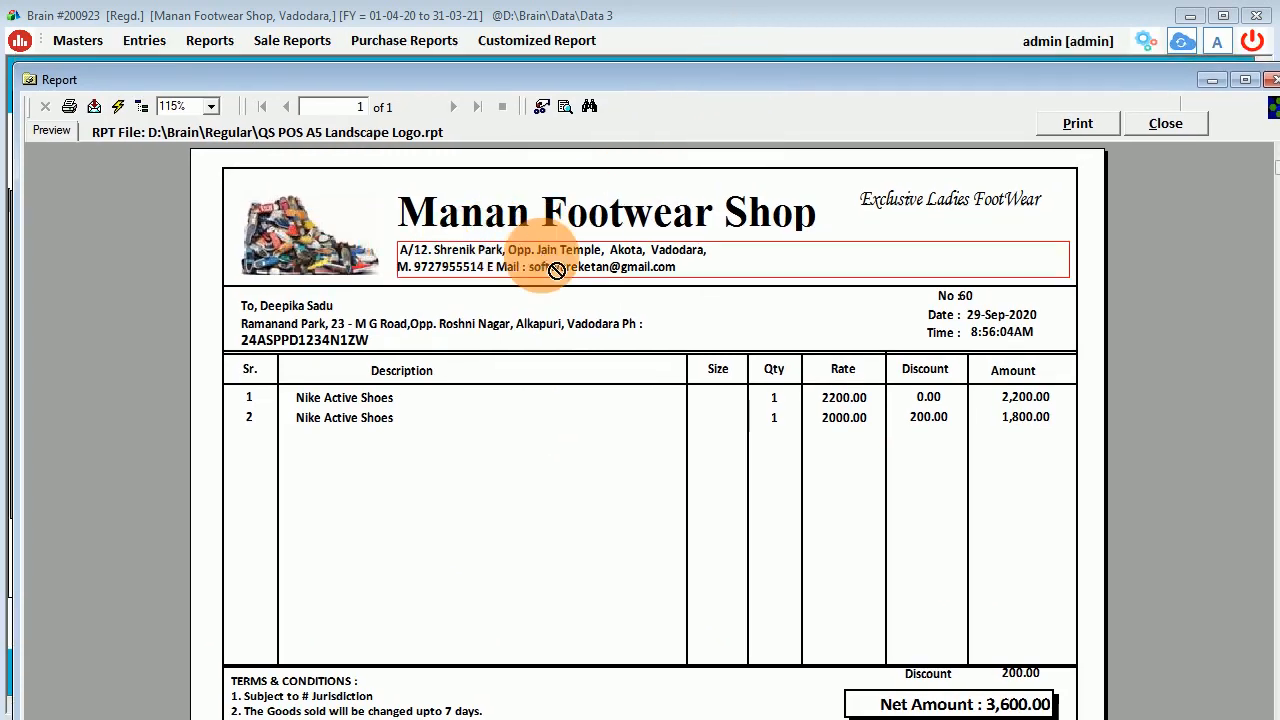
left_click(328, 397)
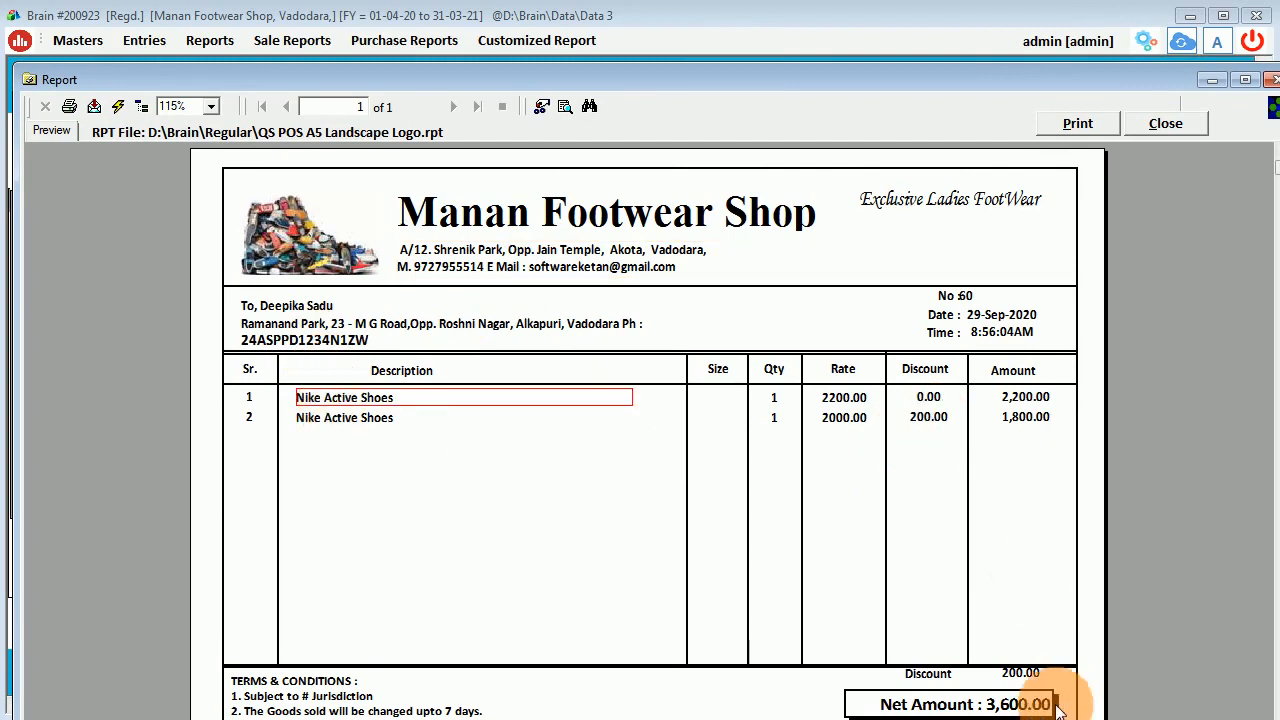
left_click(969, 201)
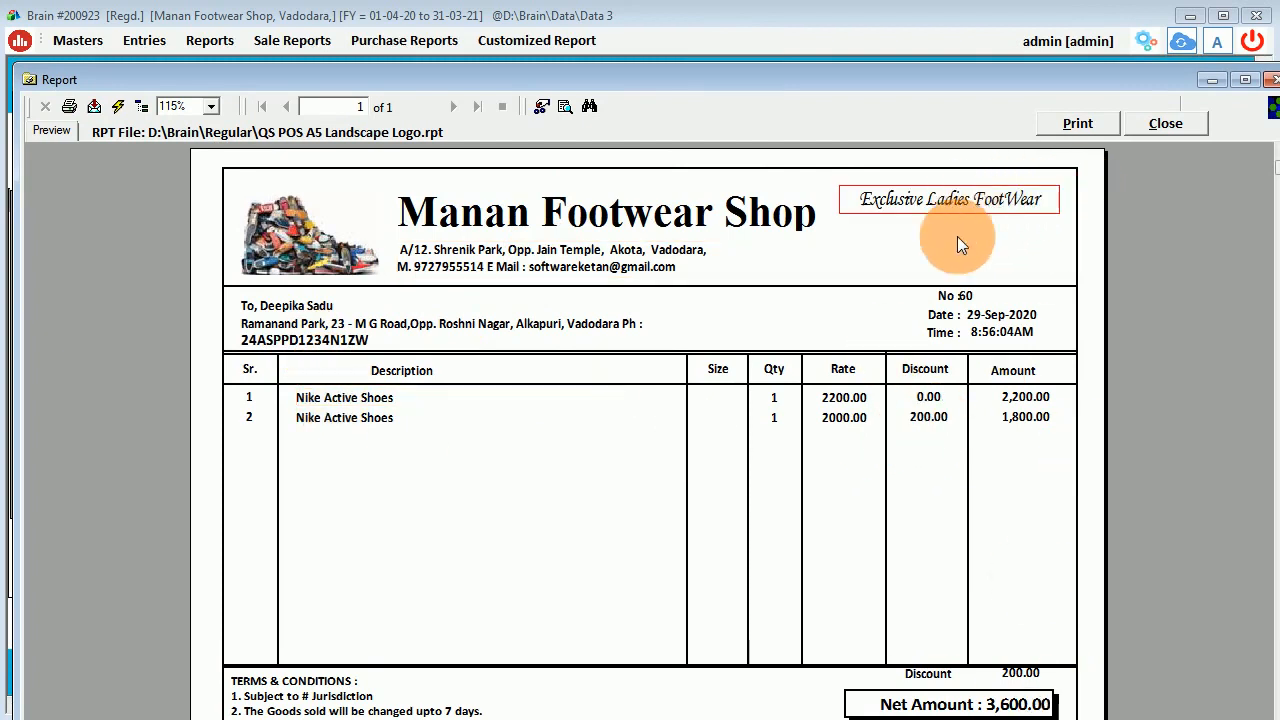
left_click(1178, 116)
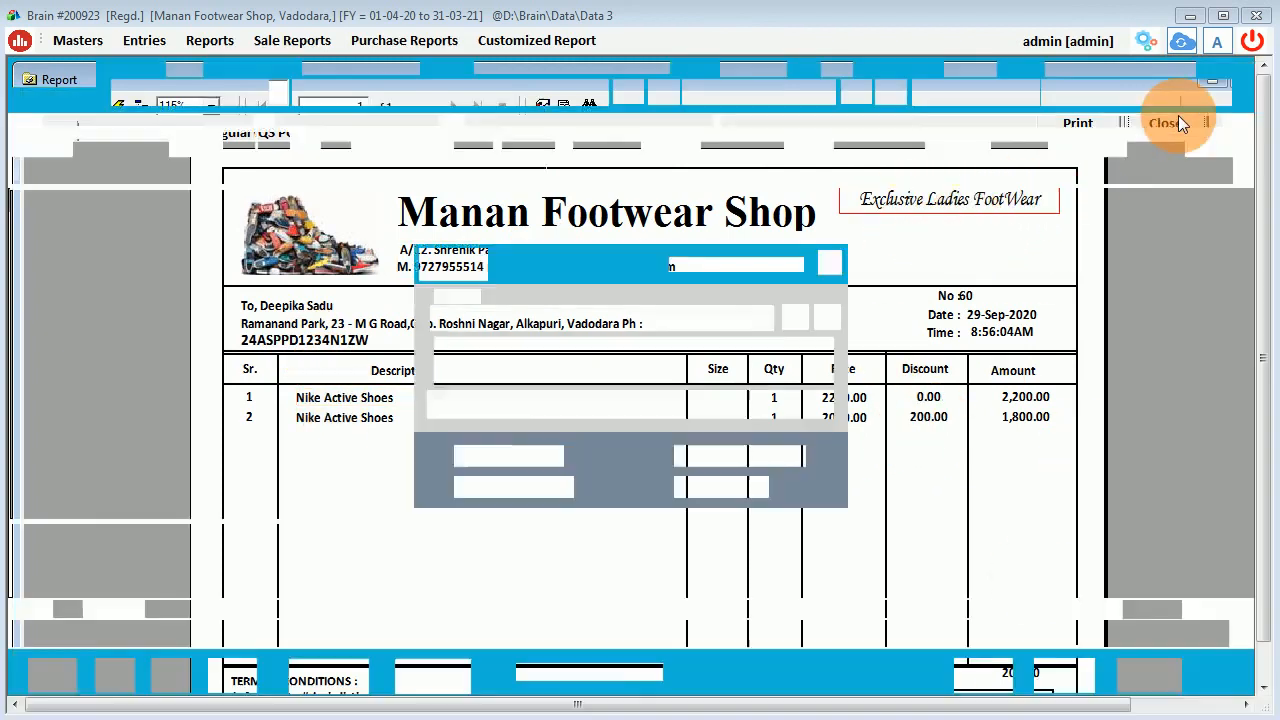
left_click(829, 261)
left_click(1146, 676)
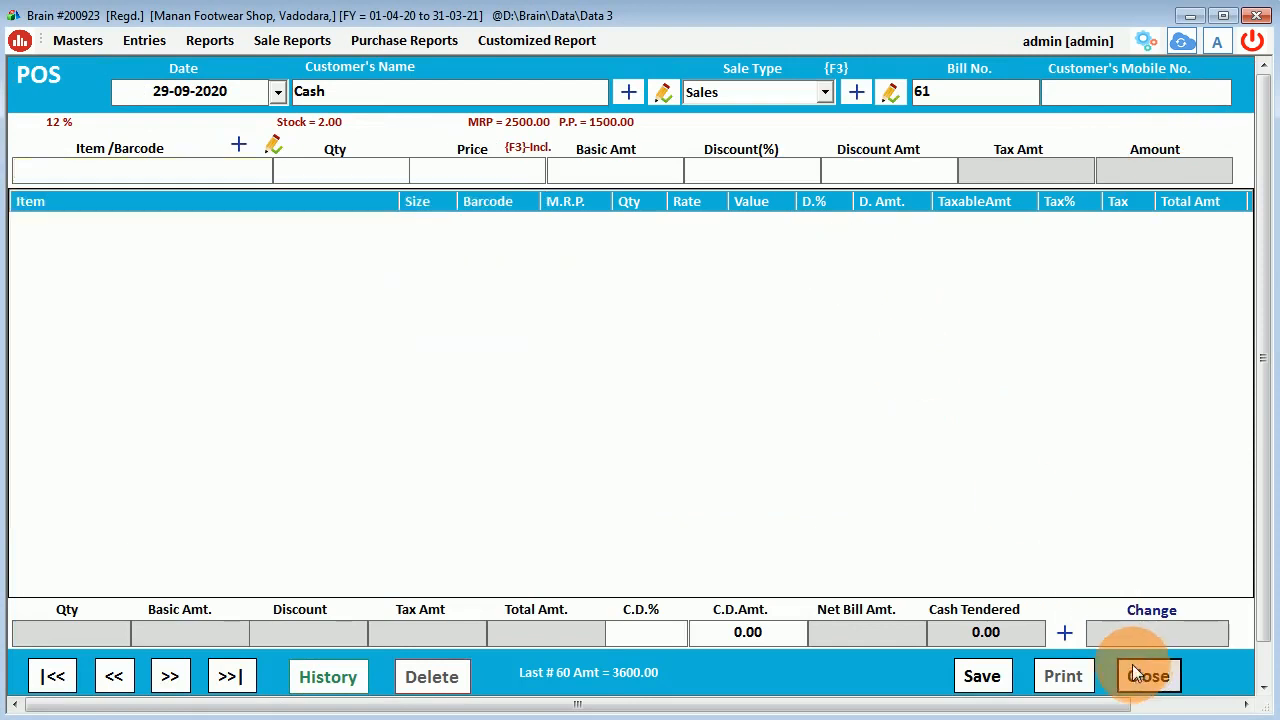
Start a new credit sales bill and select the customer, keeping default terms and due date.
left_click(1148, 677)
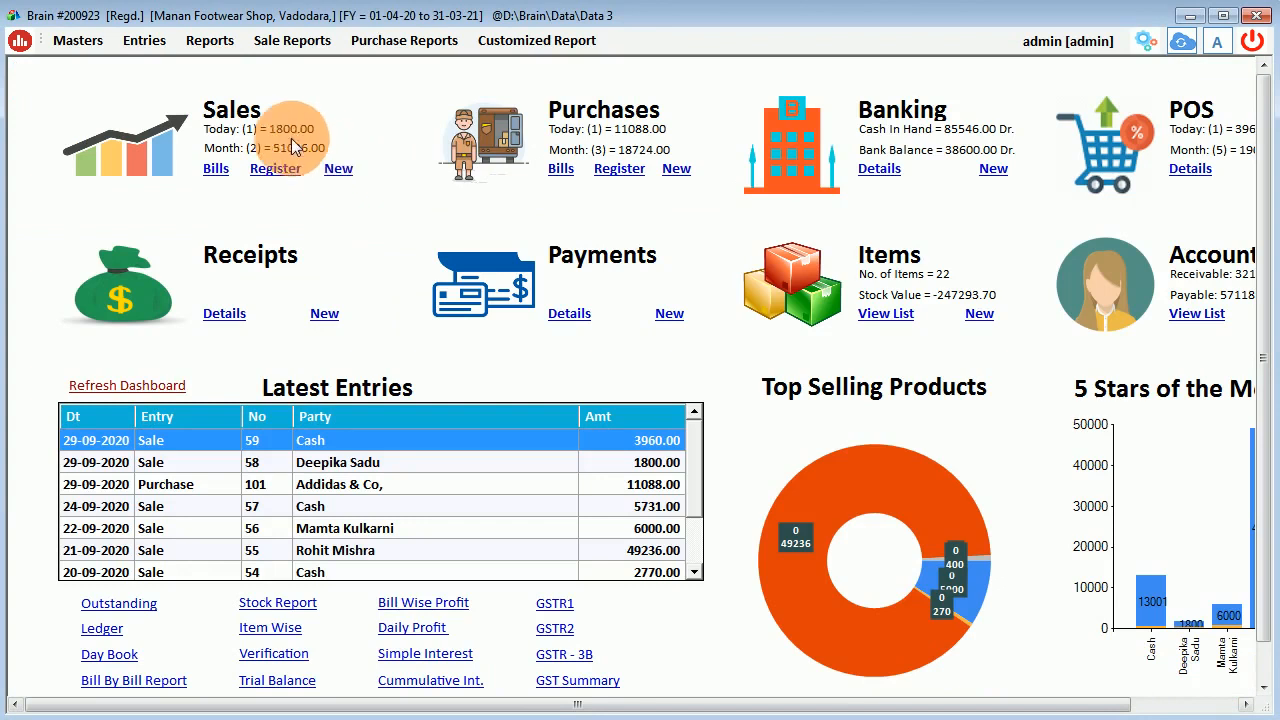
left_click(337, 169)
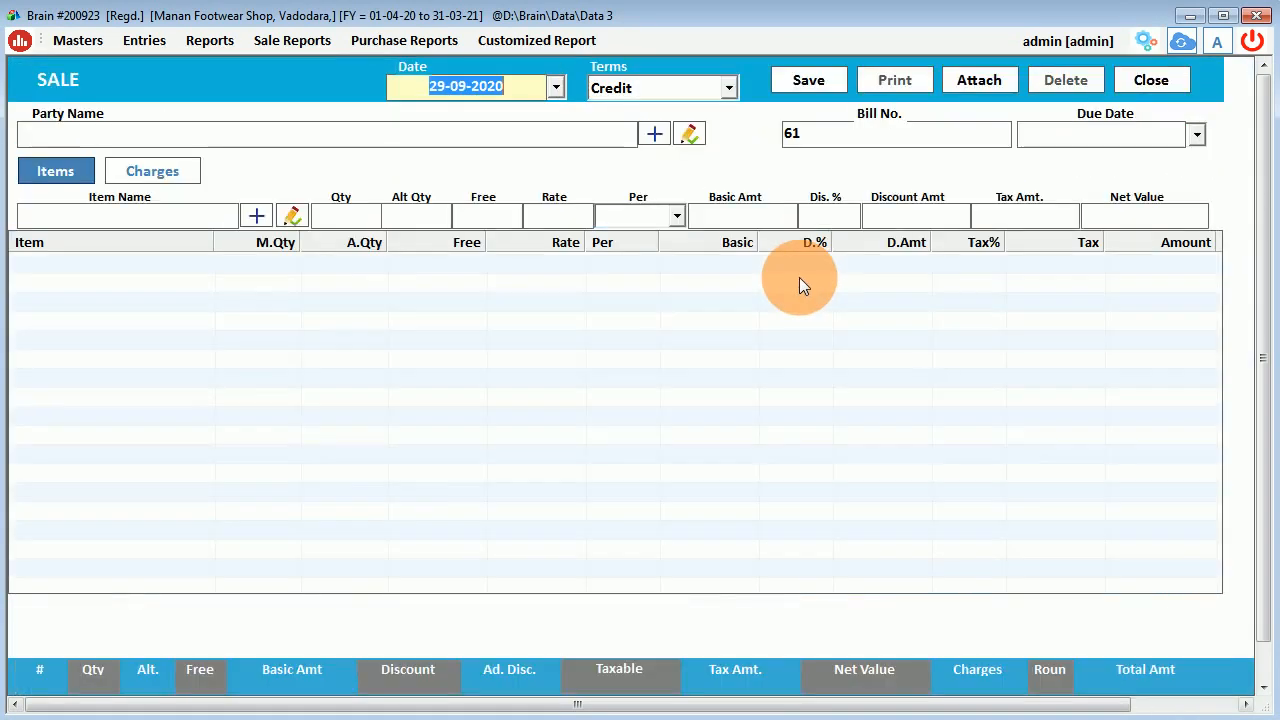
key("Return")
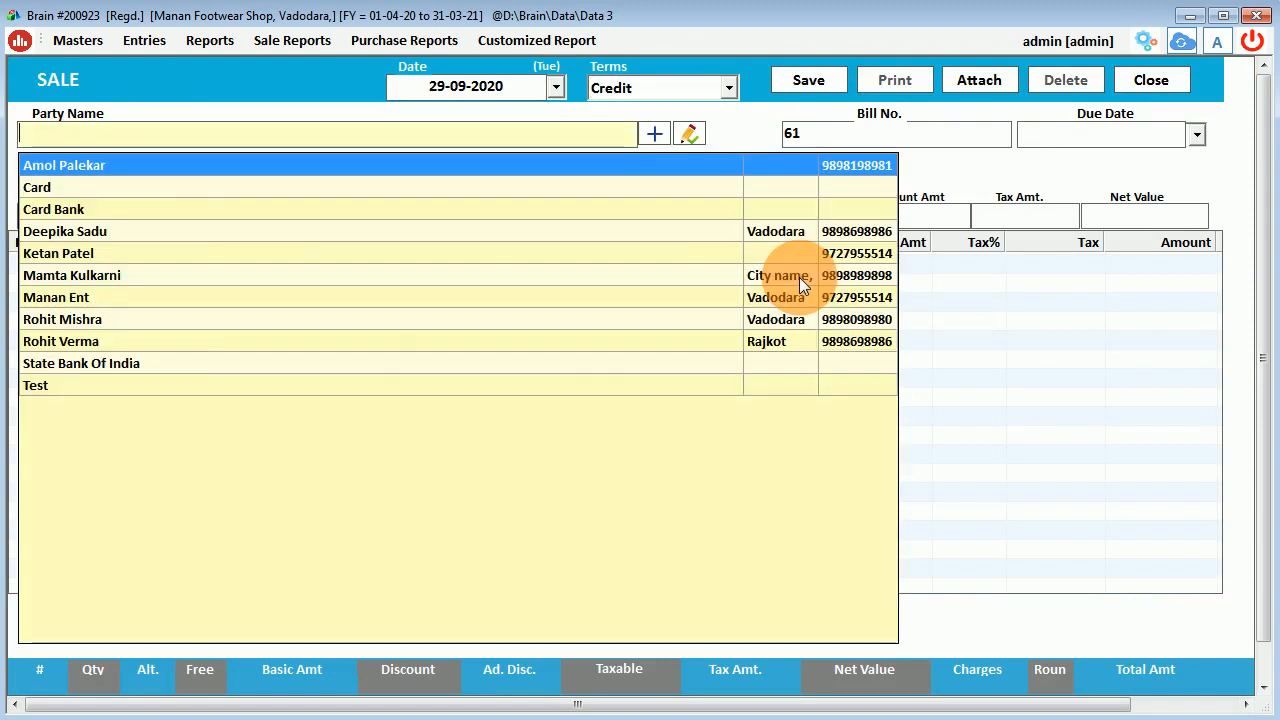
key("Down")
key("Down")
key("Down")
key("Down")
key("Down")
key("Down")
key("Down")
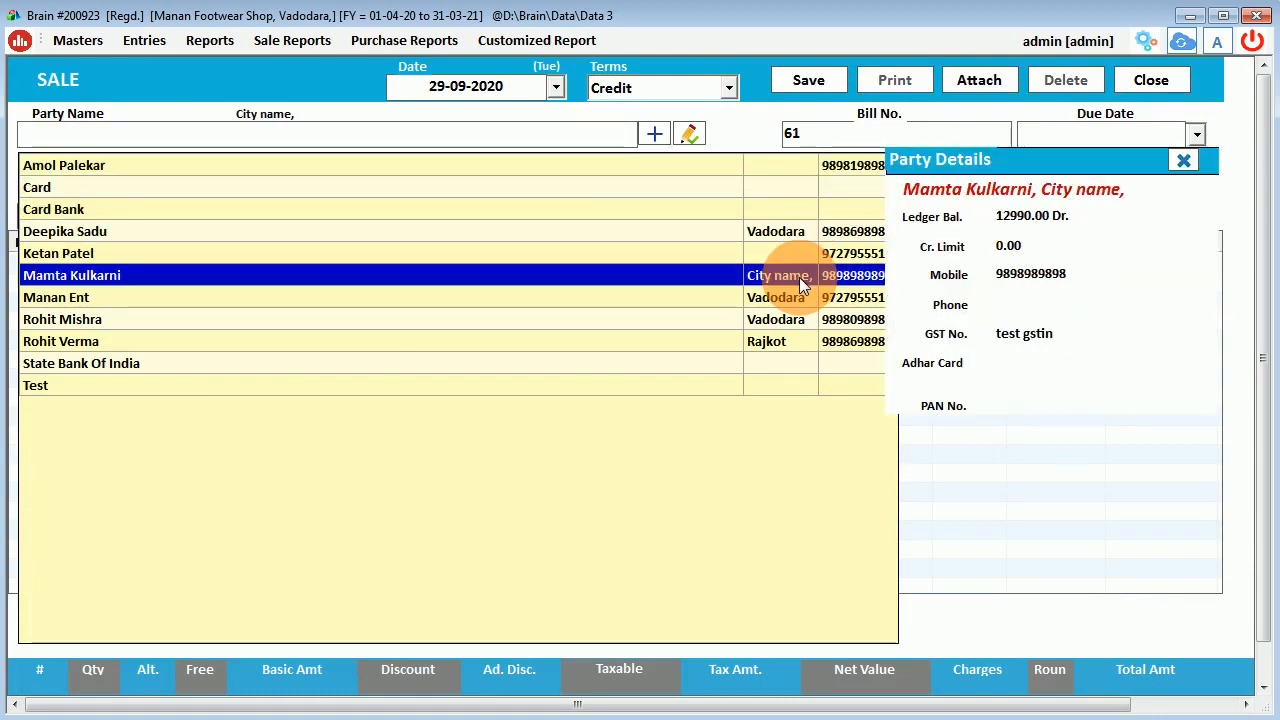
key("Return")
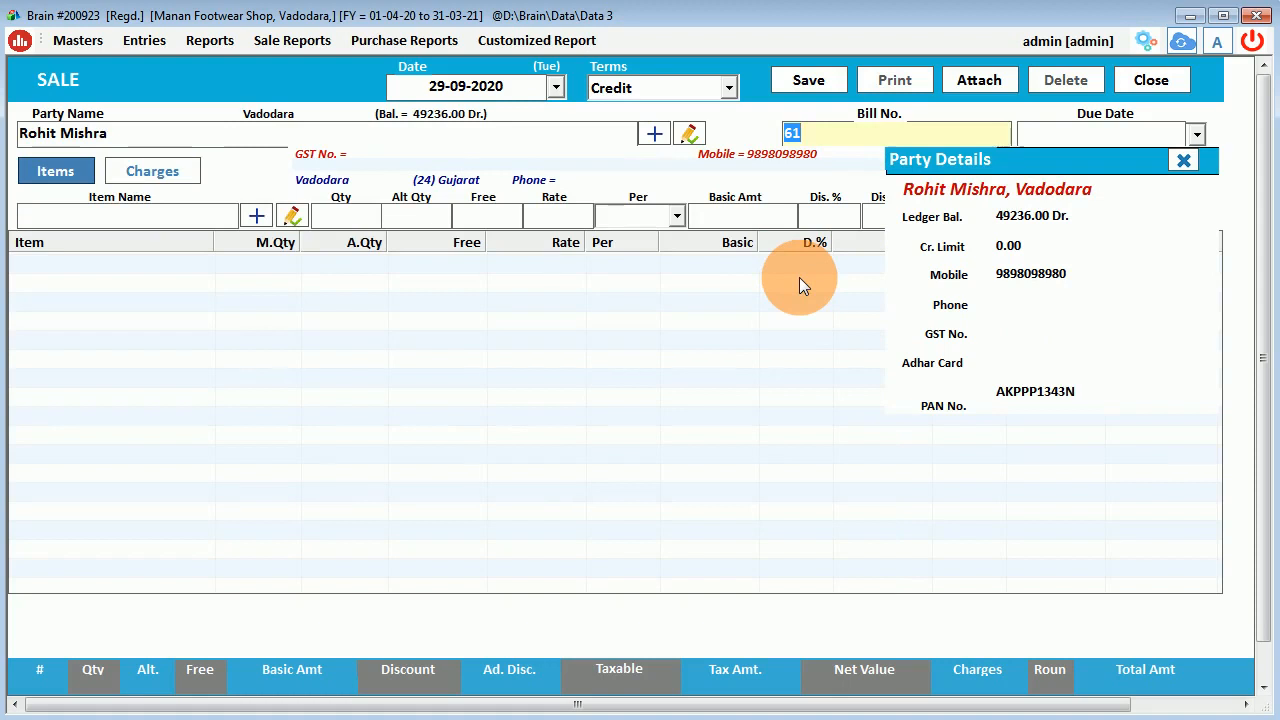
key("Return")
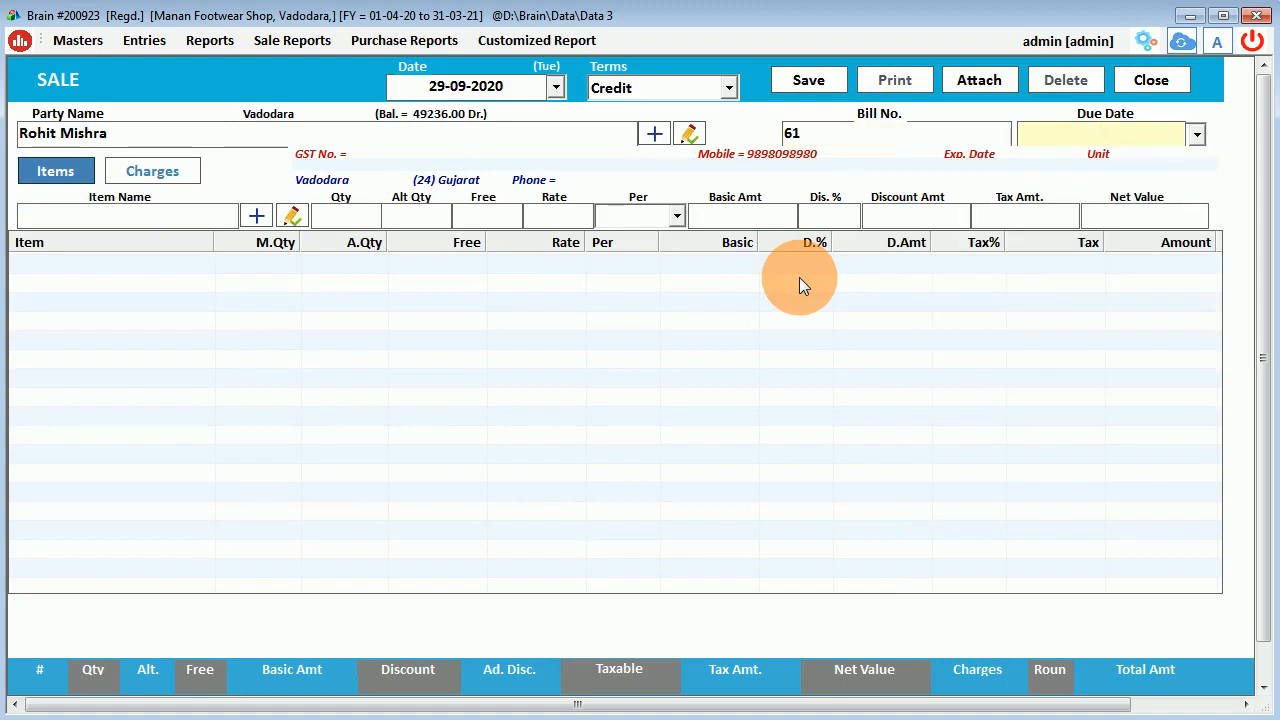
key("Return")
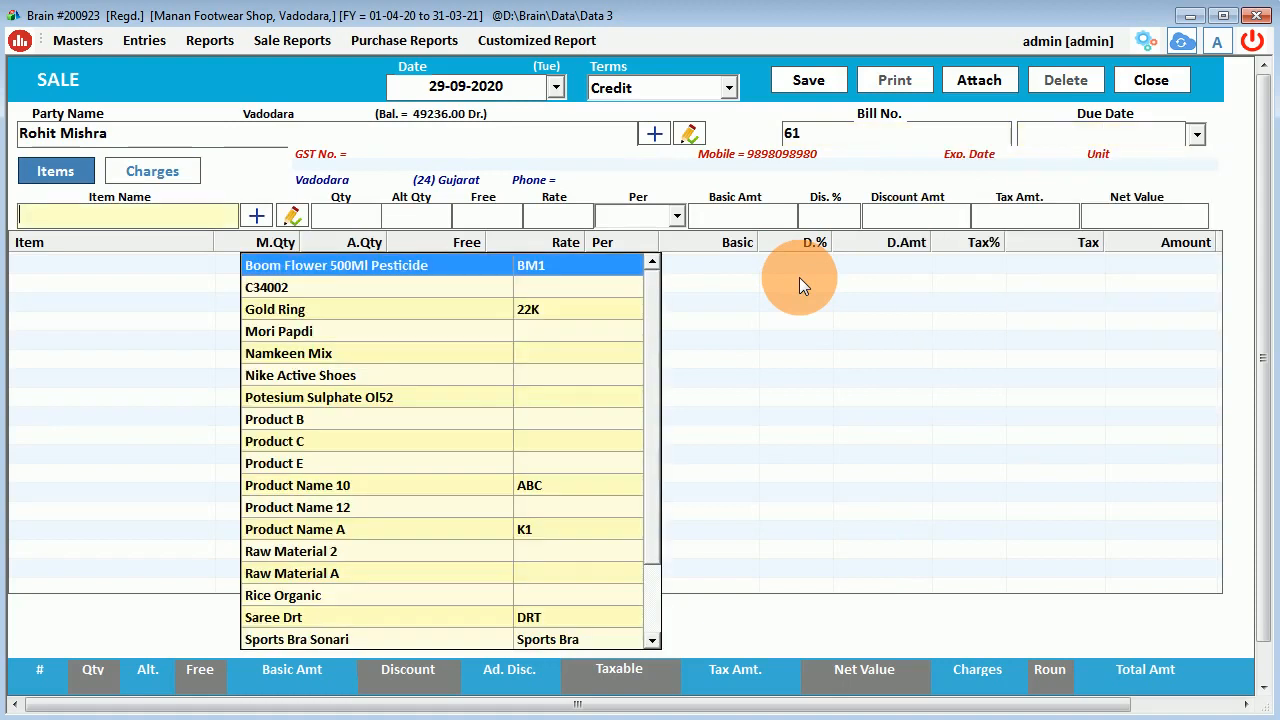
Add Nike Active Shoes size 10, quantity 4 at 2100 with a 10% discount.
type("nik")
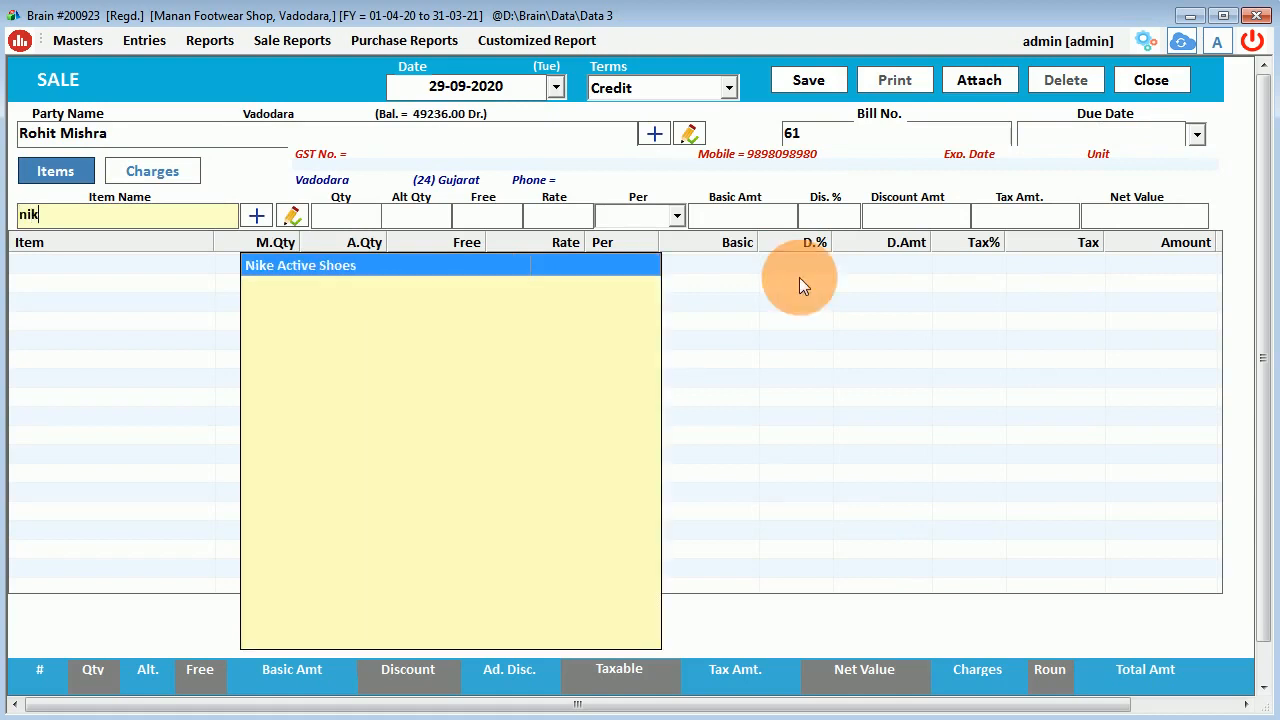
key("Return")
key("Down")
key("Down")
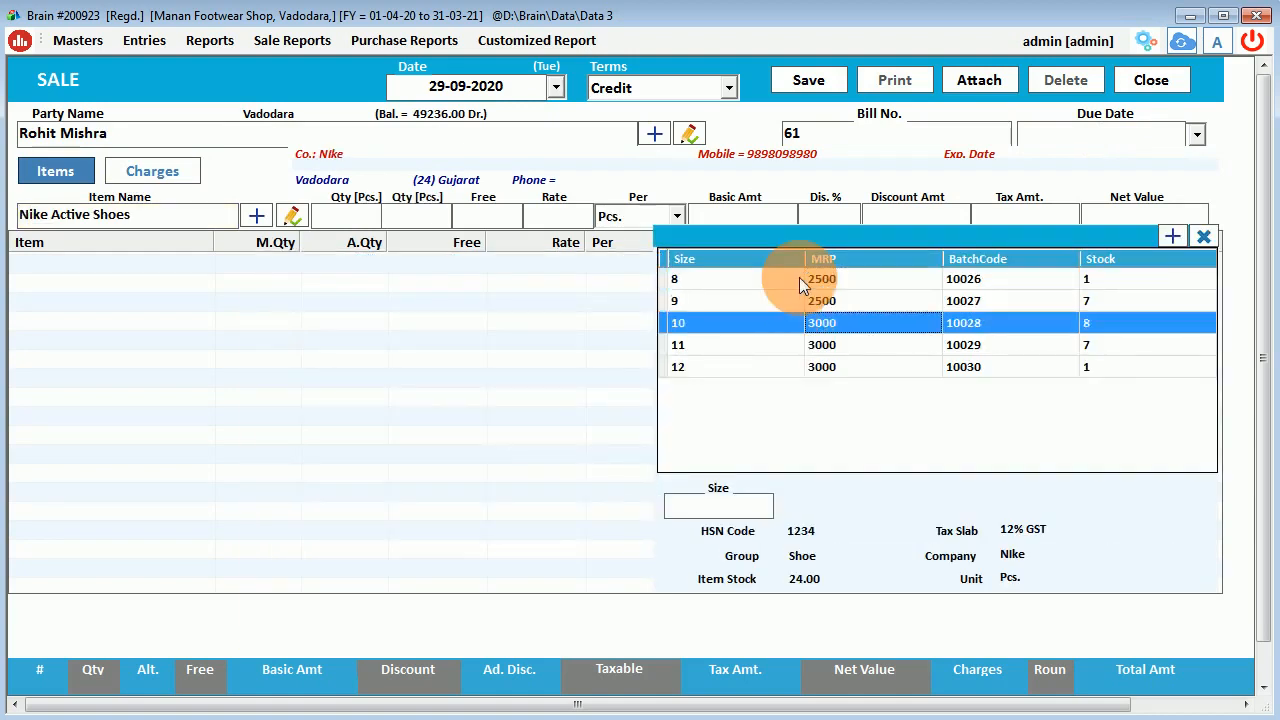
key("Return")
type("4")
key("Return")
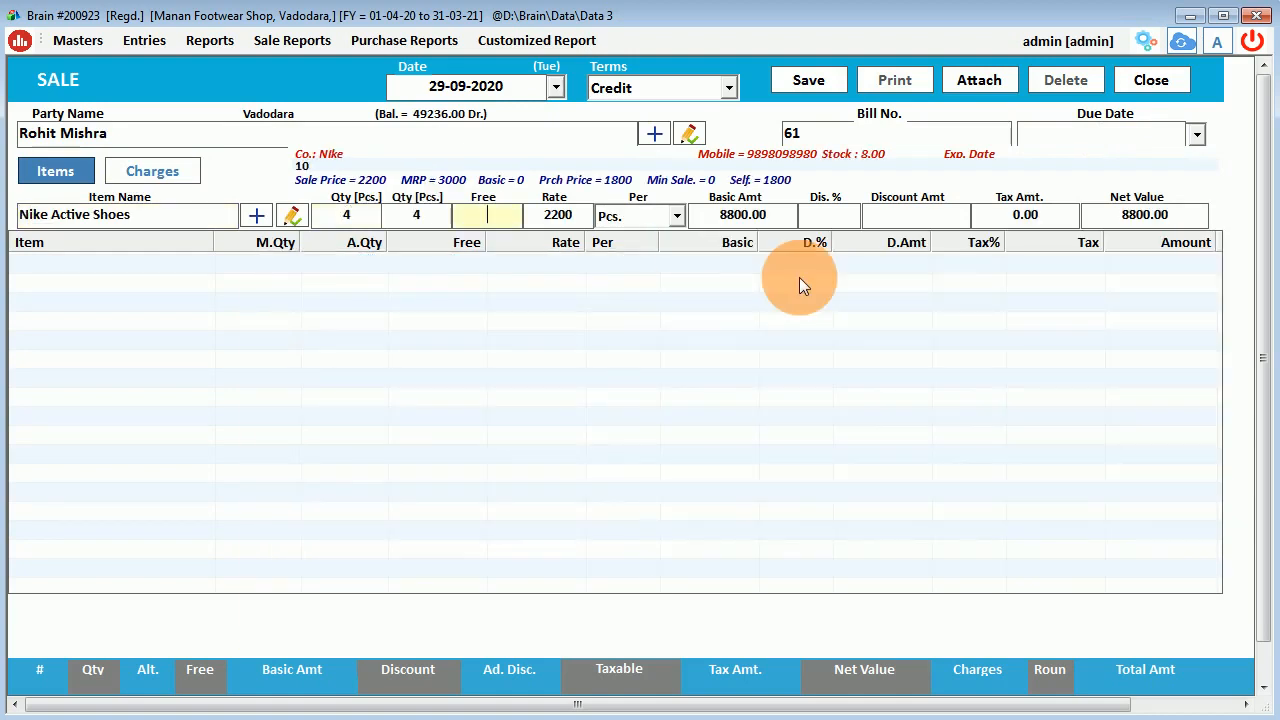
key("Return")
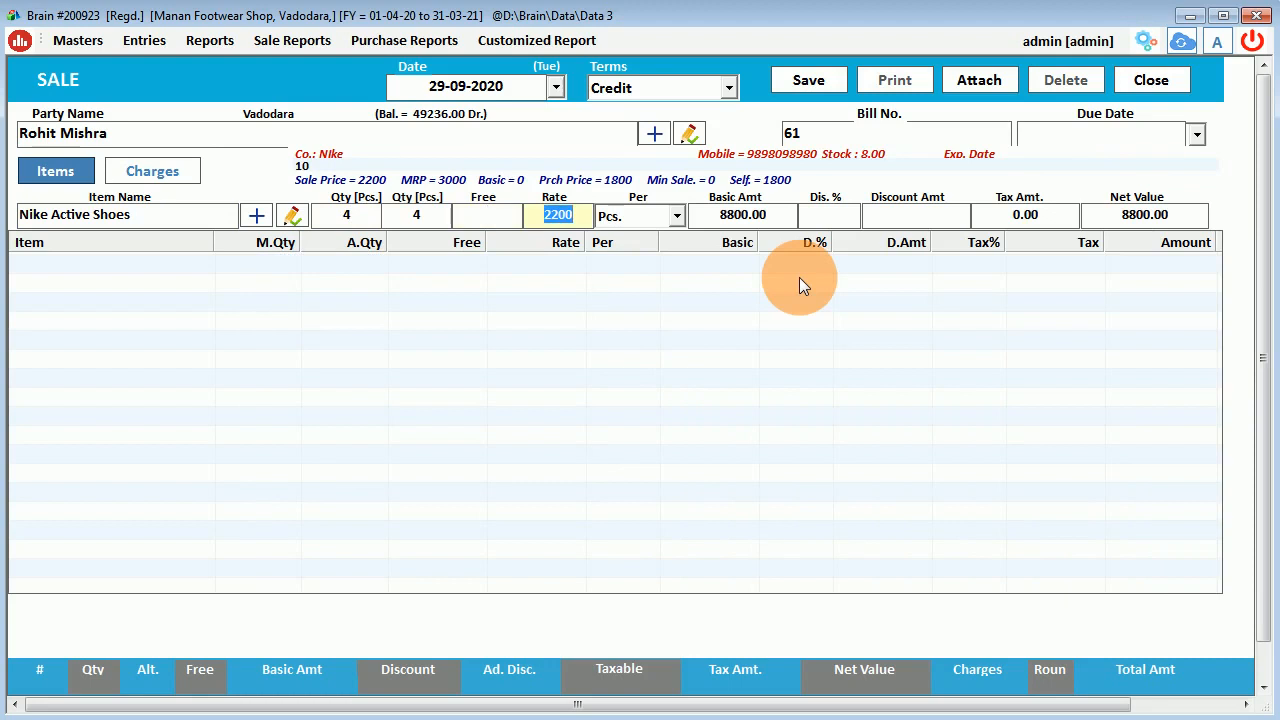
type("2100")
key("Return")
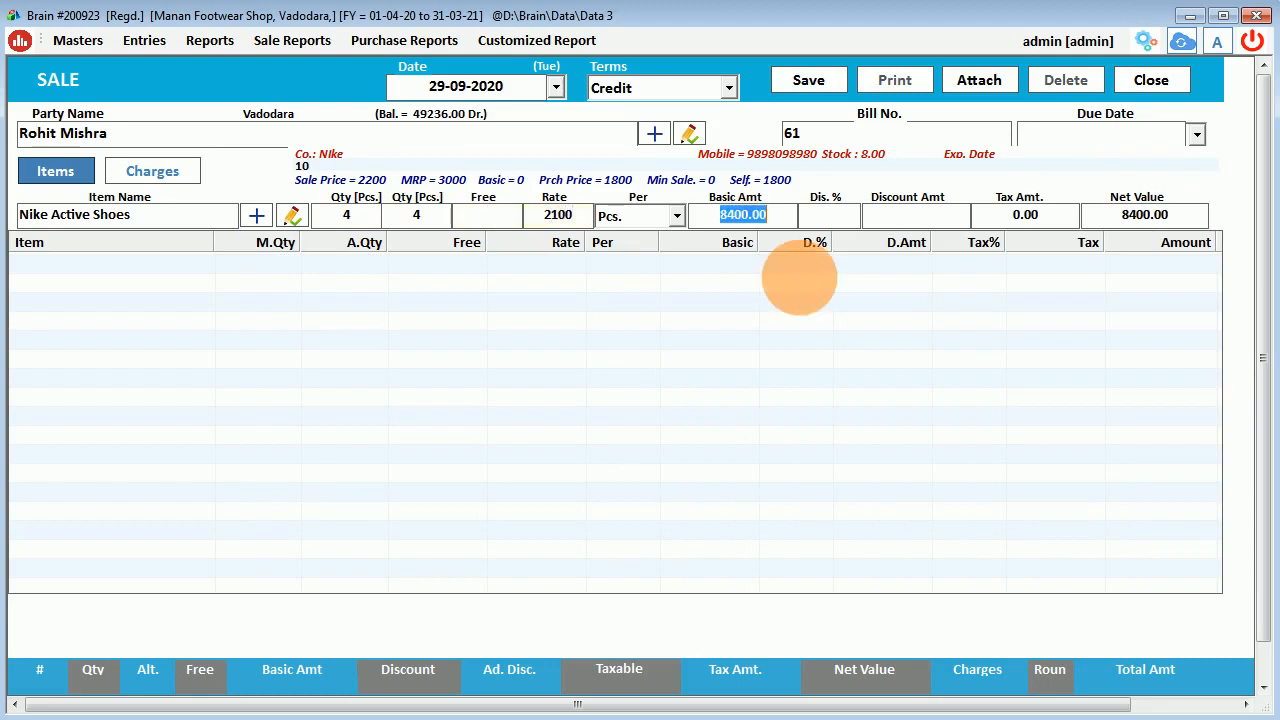
key("Return")
type("10")
key("Return")
key("Return")
key("Return")
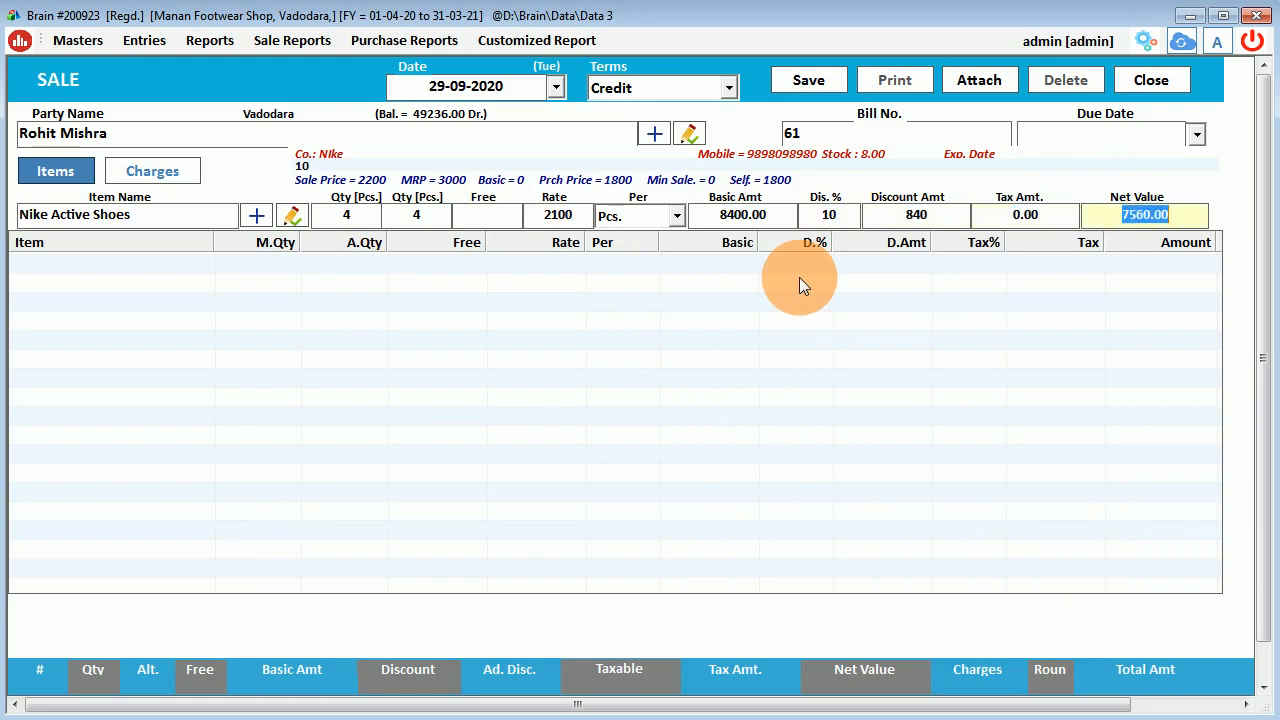
key("Return")
Add Nike Active Shoes size 11, quantity 2 at 2200, and save bill 61.
type("nik")
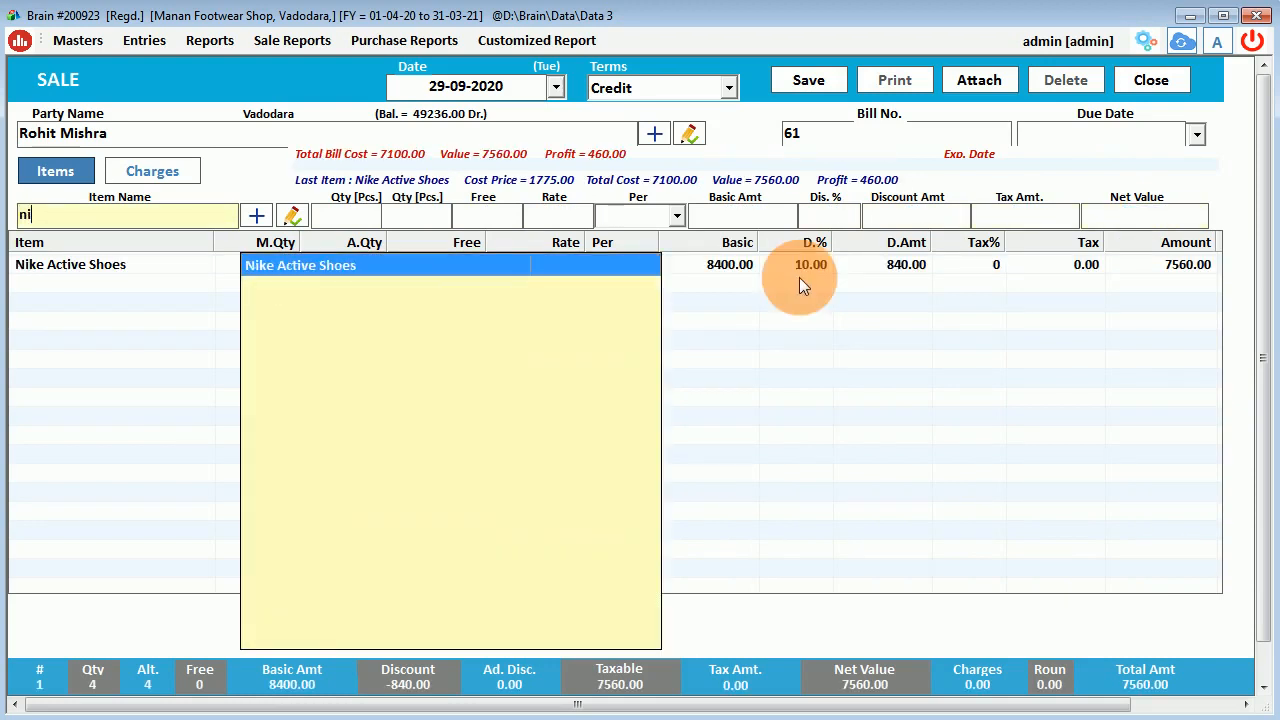
key("Return")
key("Down")
key("Down")
key("Down")
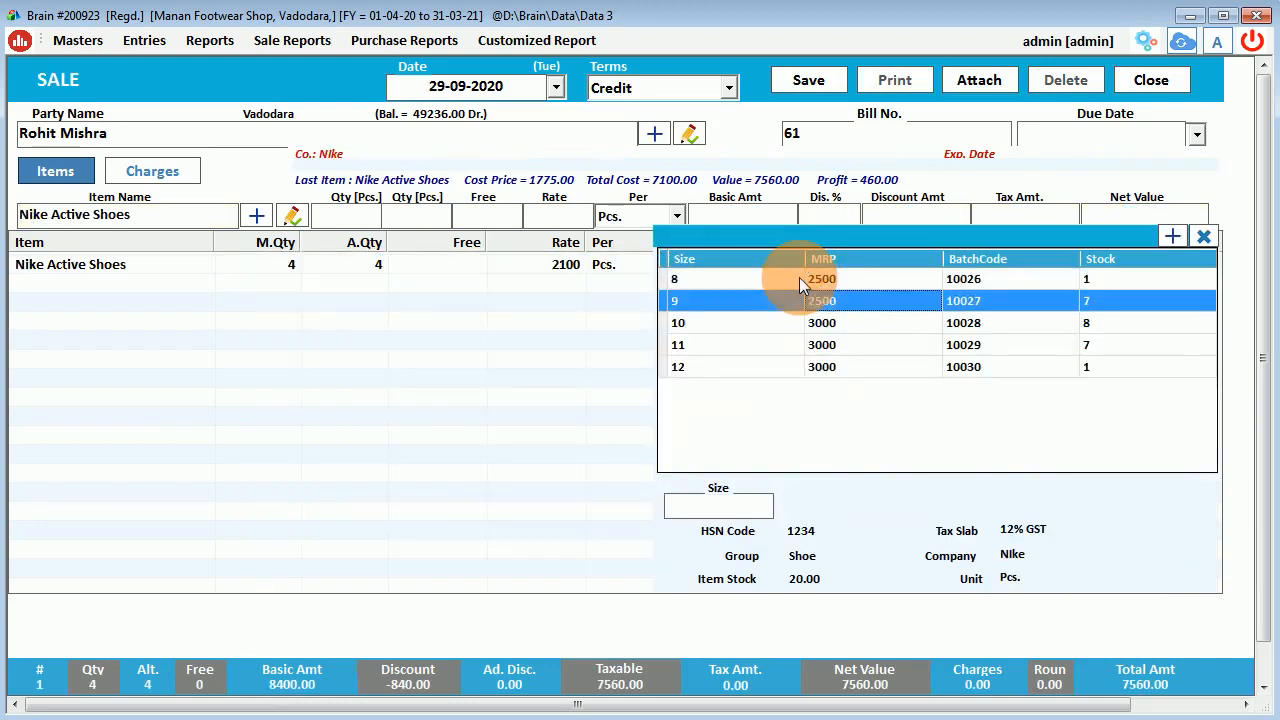
key("Return")
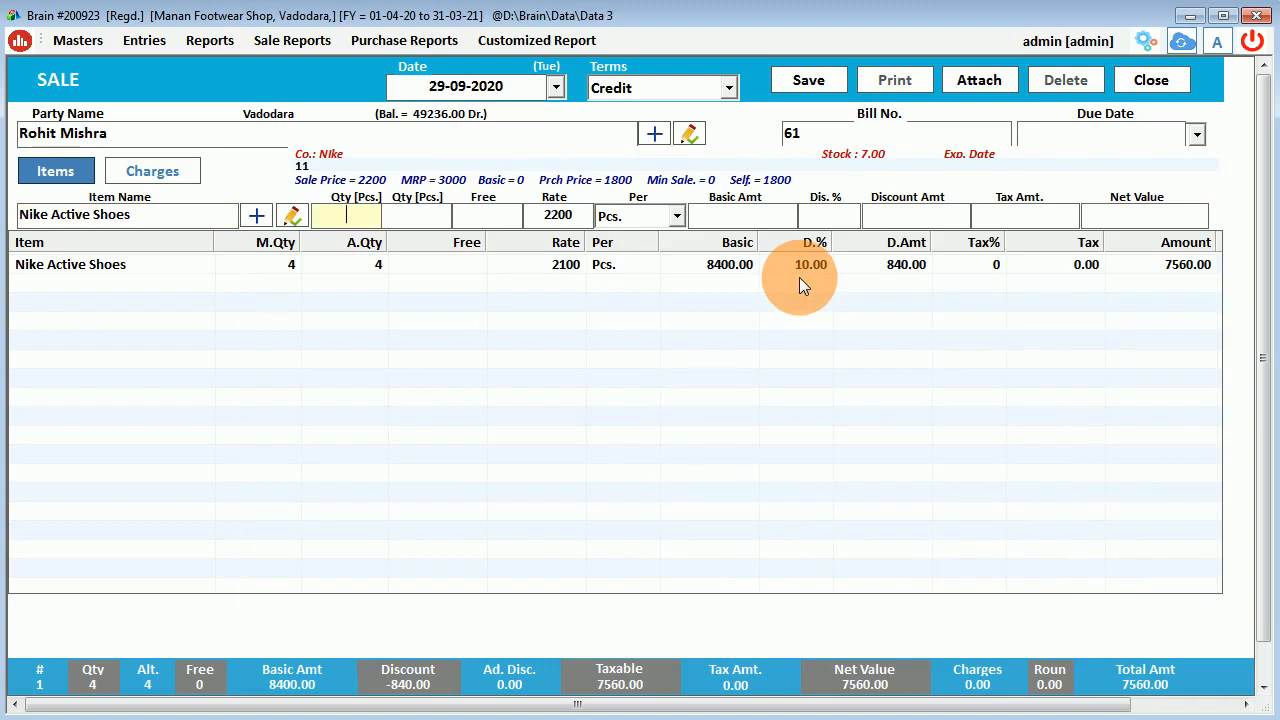
type("2")
key("Return")
key("Return")
key("Return")
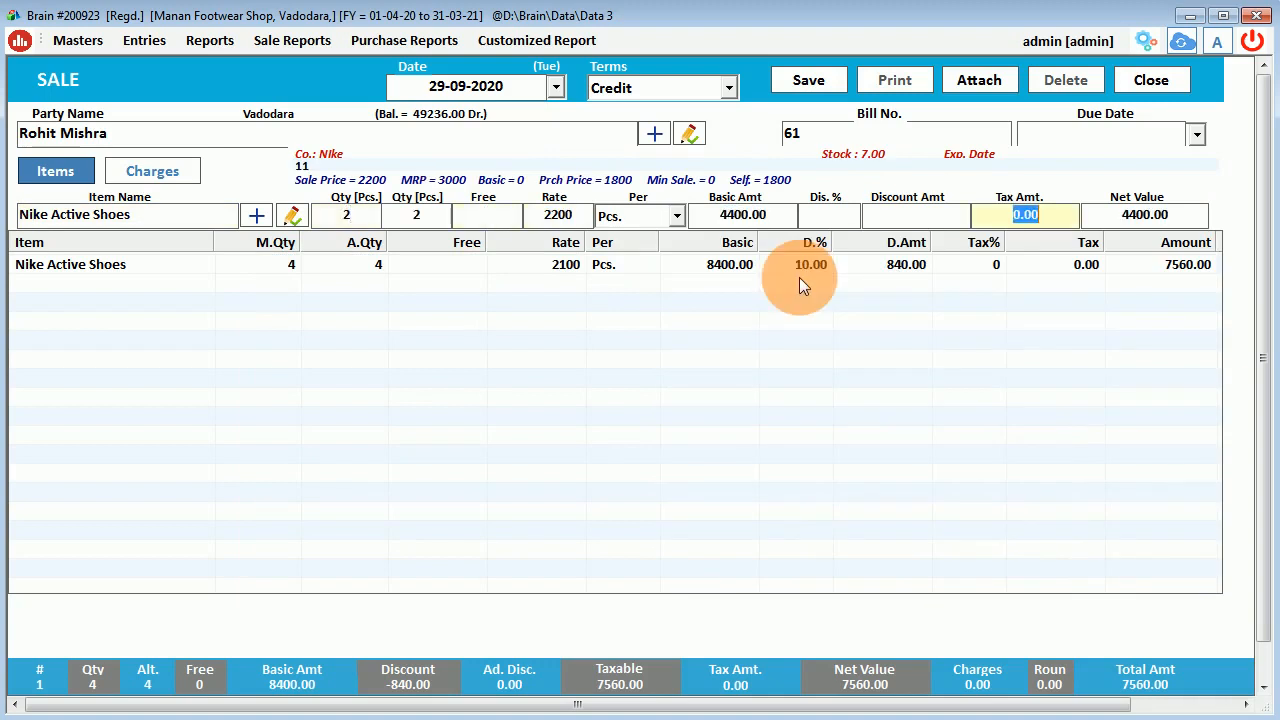
key("Return")
key("Return")
key("Escape")
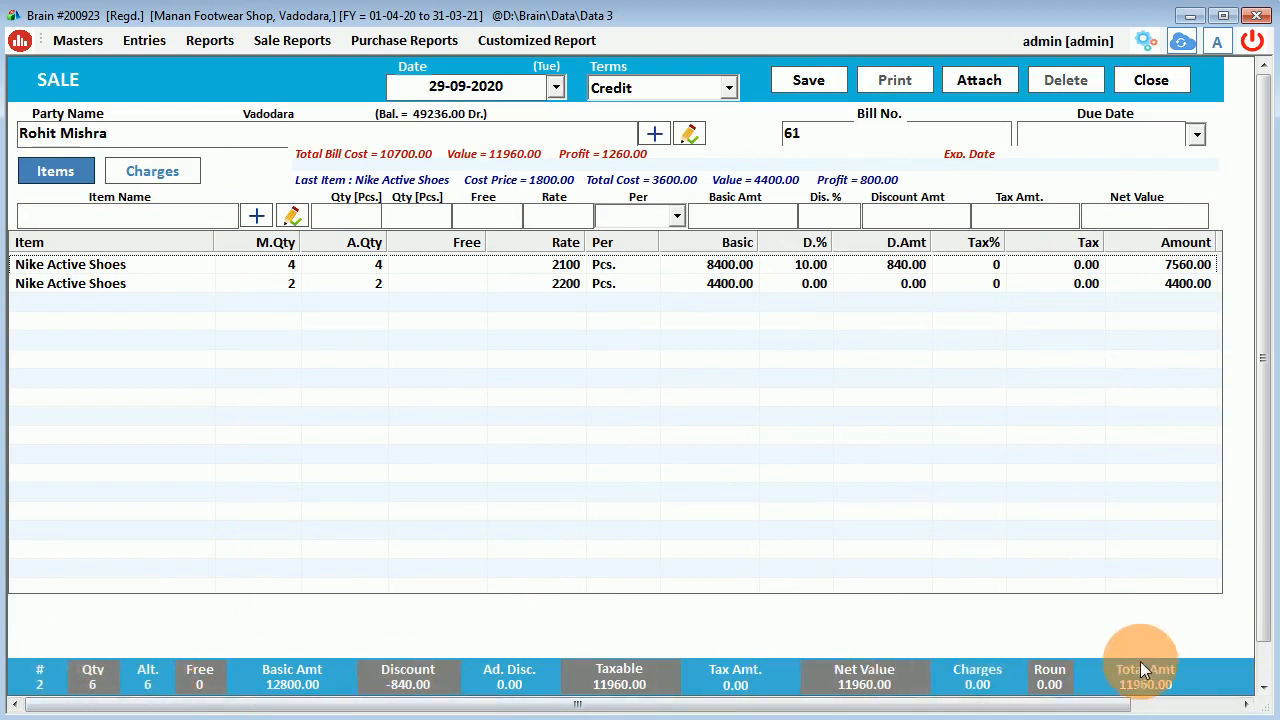
left_click(819, 84)
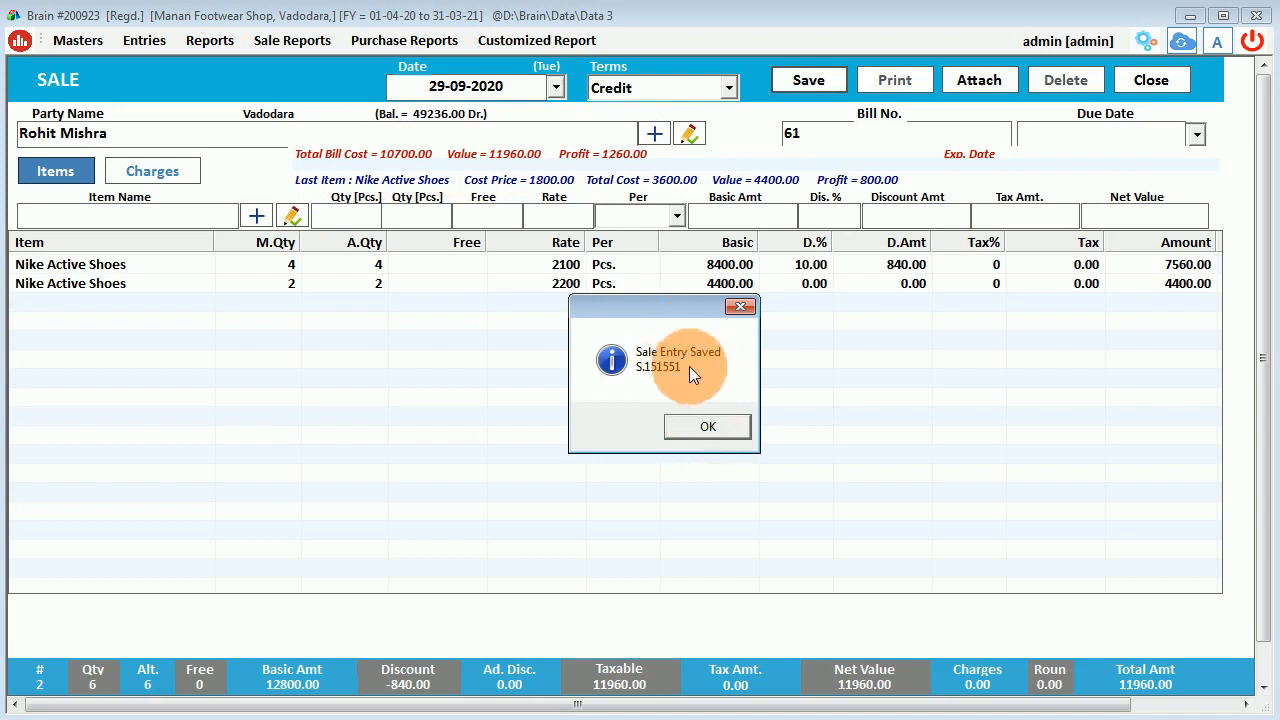
Acknowledge the saved bill 61, agree to print it, and preview it in A4 format.
left_click(701, 424)
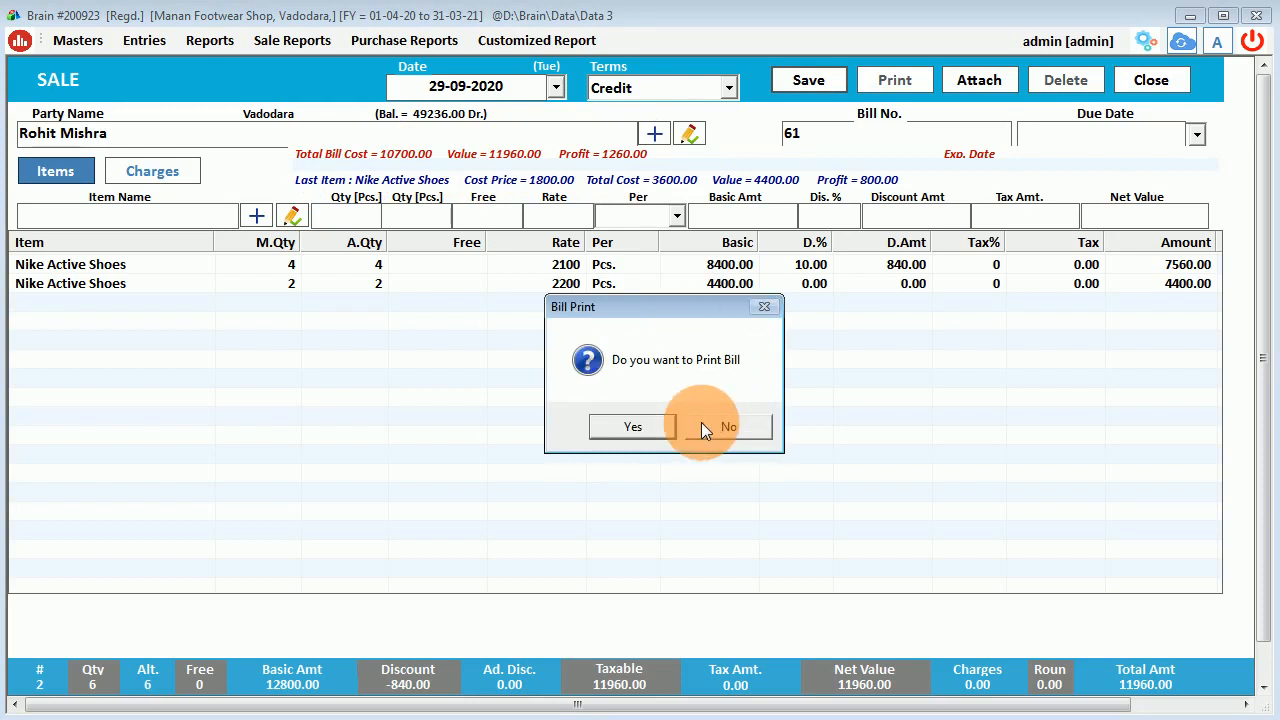
left_click(652, 426)
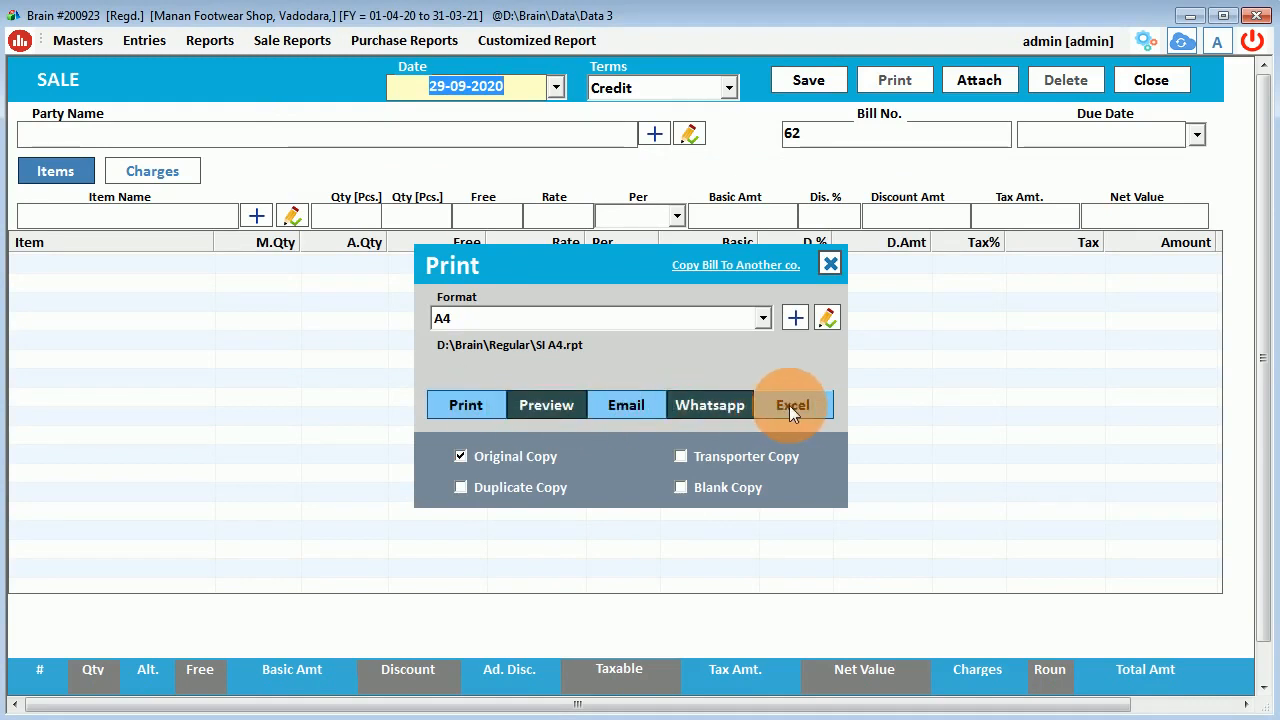
left_click(762, 320)
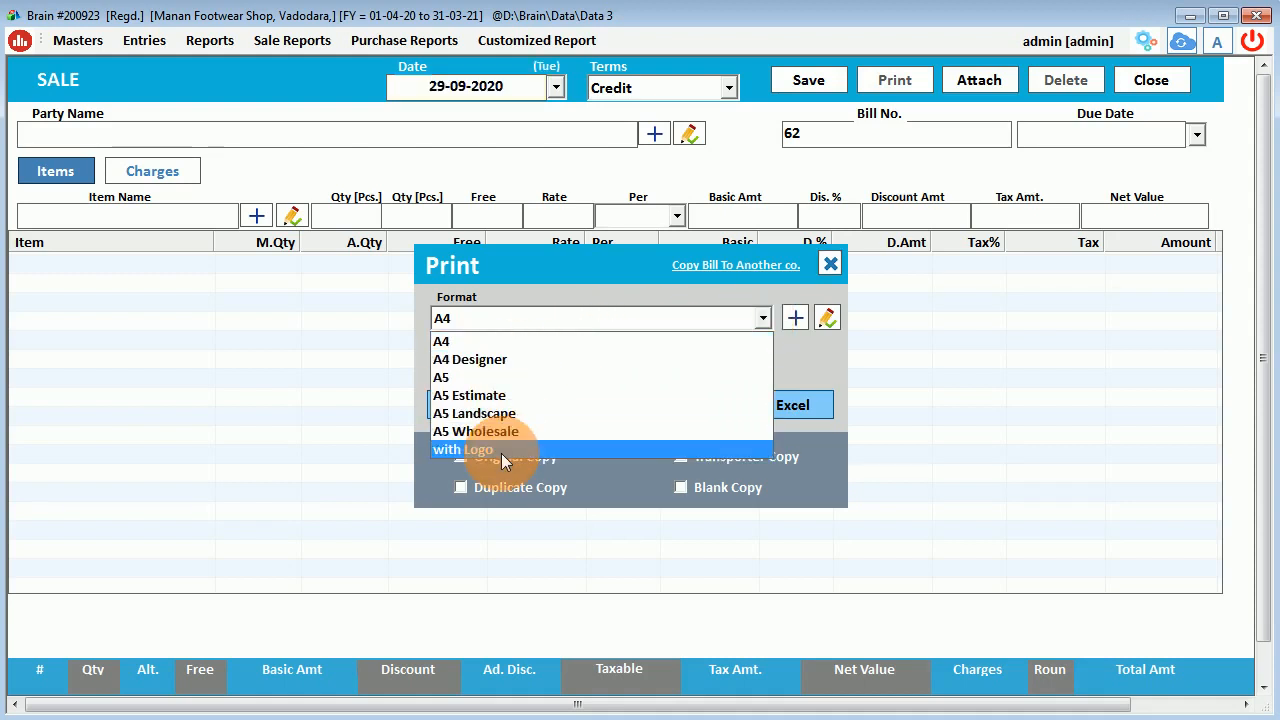
left_click(488, 340)
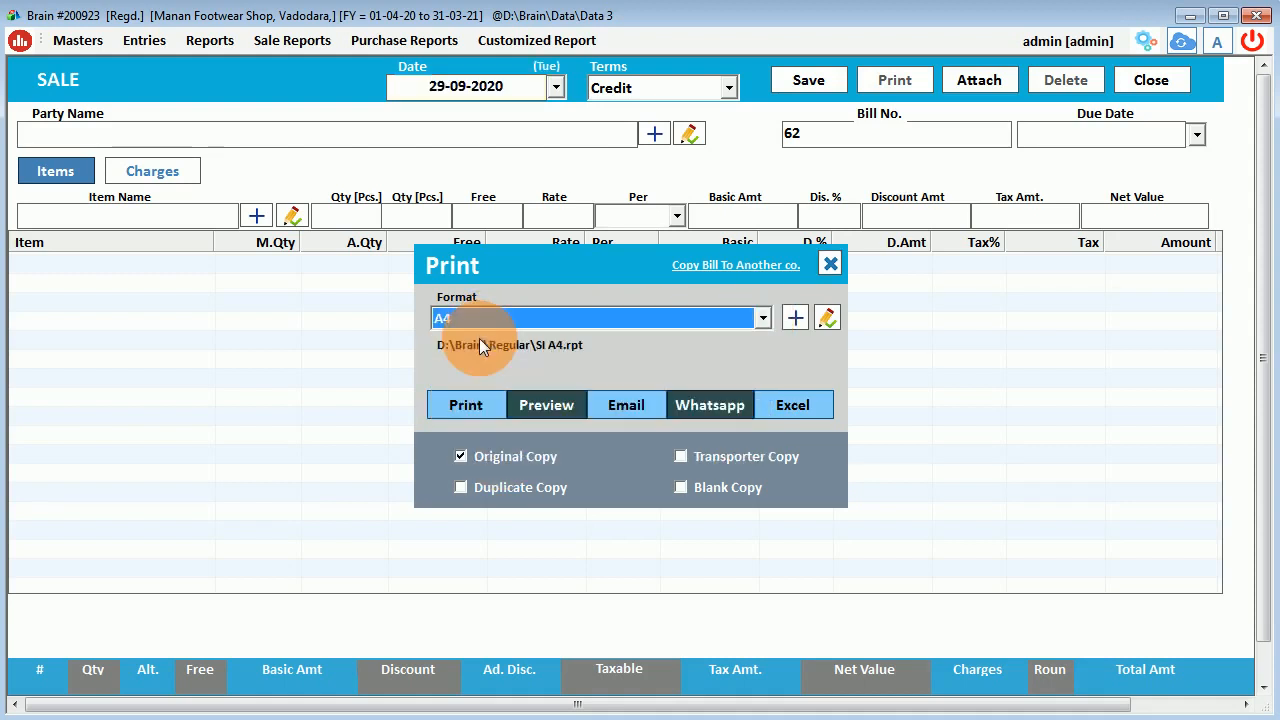
left_click(540, 404)
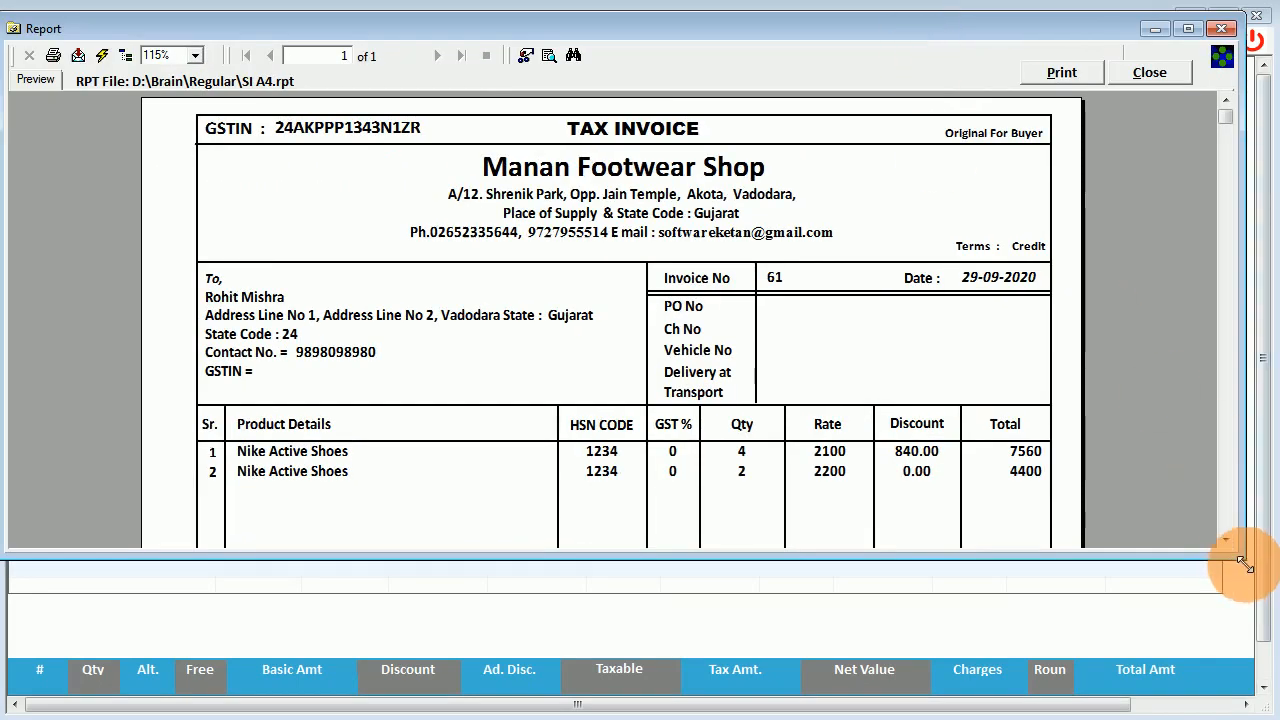
Enlarge and scroll through the A4 tax invoice preview, then close it.
left_click_drag(1244, 559, 1277, 706)
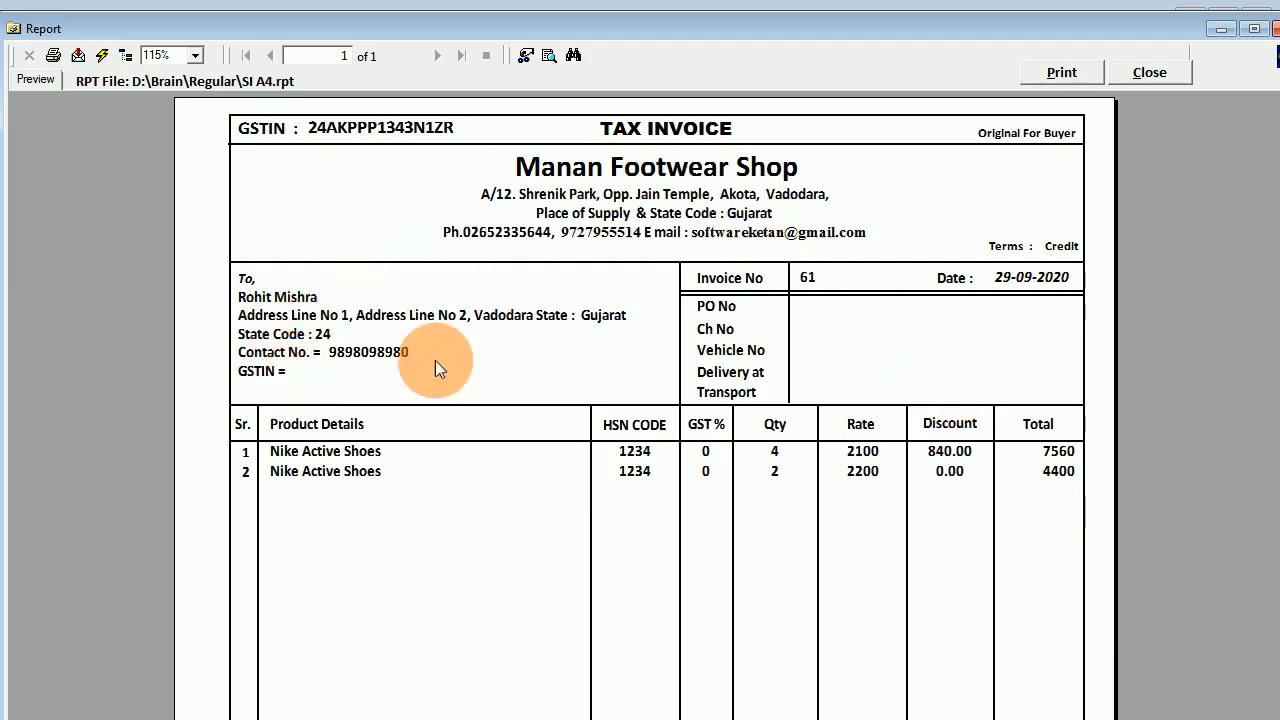
scroll(435, 360, "down", 3)
scroll(819, 286, "down", 5)
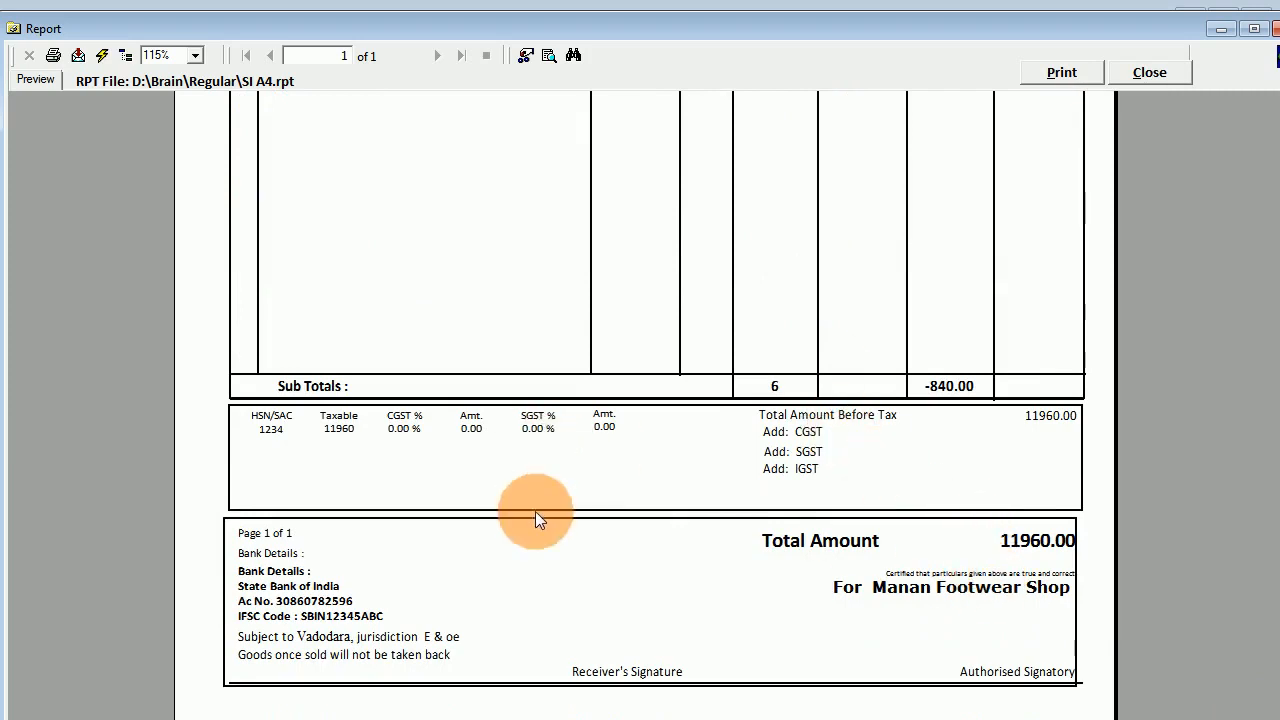
scroll(627, 597, "up", 8)
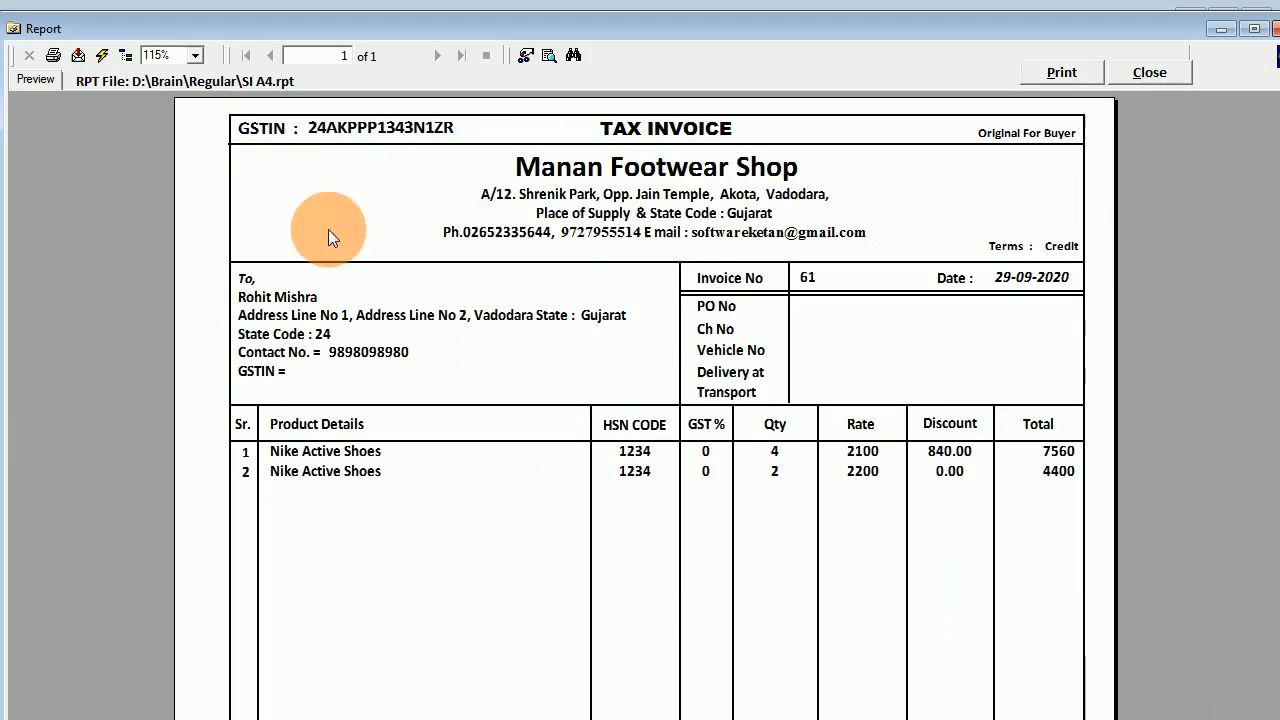
left_click(1122, 75)
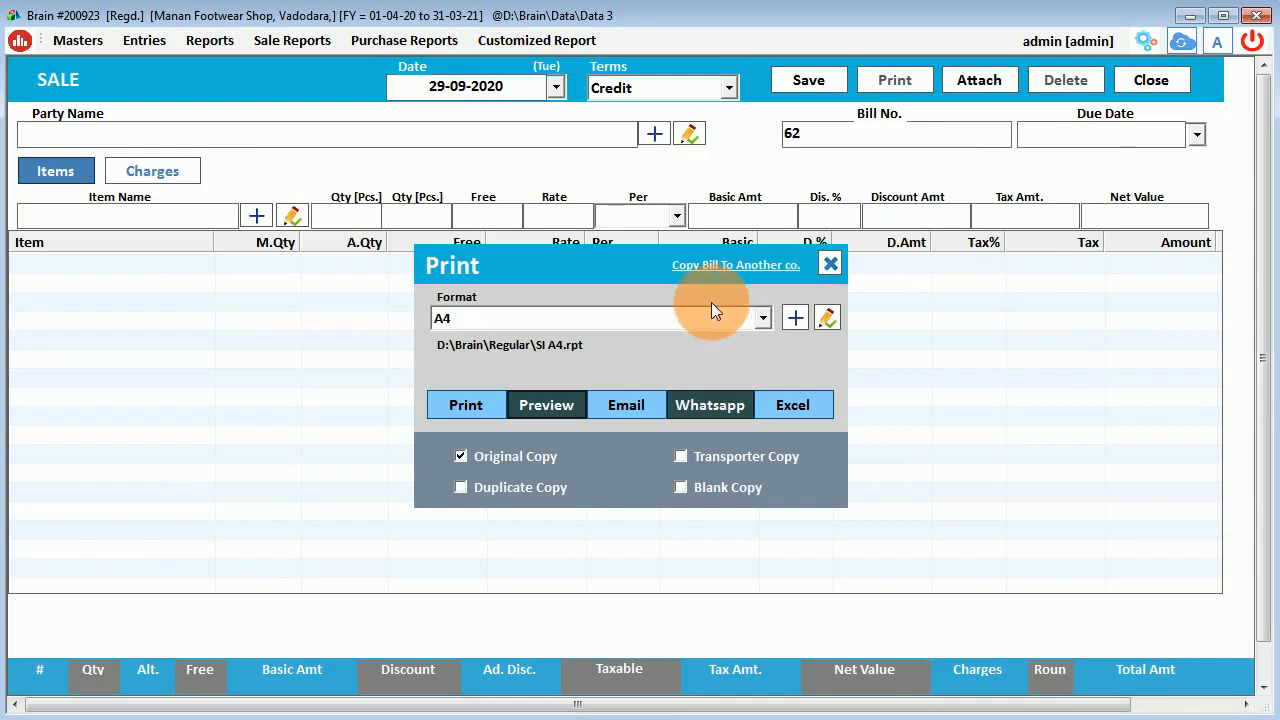
left_click(682, 318)
View bill 61 in the A4 Designer format, enlarging the preview before closing it.
left_click(519, 362)
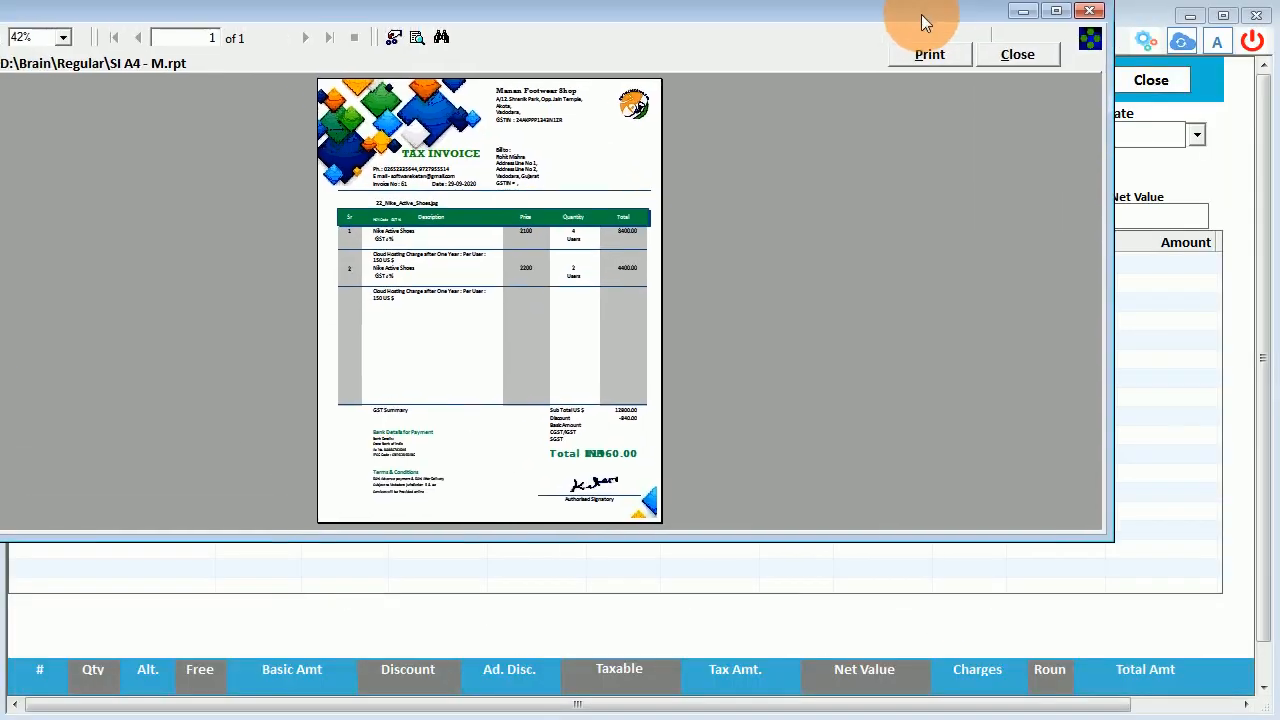
left_click_drag(1114, 543, 1279, 668)
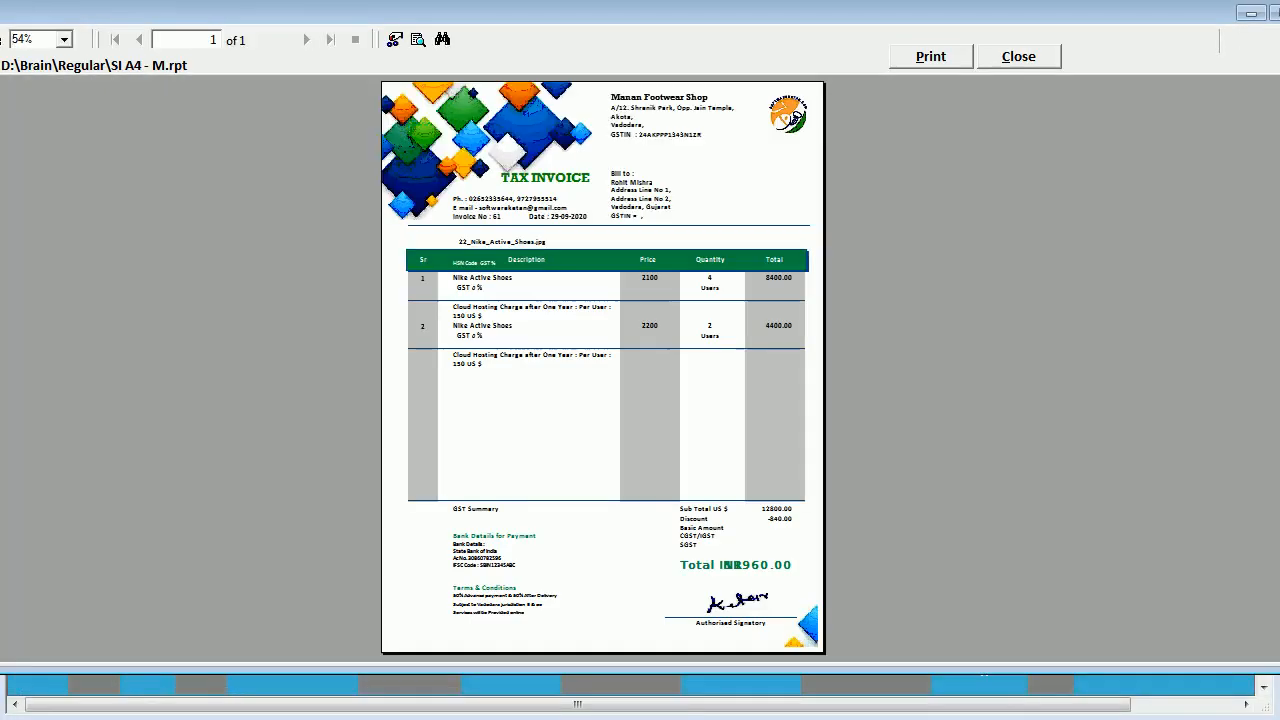
mouse_move(725, 585)
left_mouse_down()
mouse_move(777, 674)
mouse_move(788, 638)
mouse_move(505, 300)
mouse_move(490, 377)
mouse_move(957, 131)
mouse_move(1023, 77)
mouse_move(1011, 61)
left_mouse_up()
left_click(1011, 61)
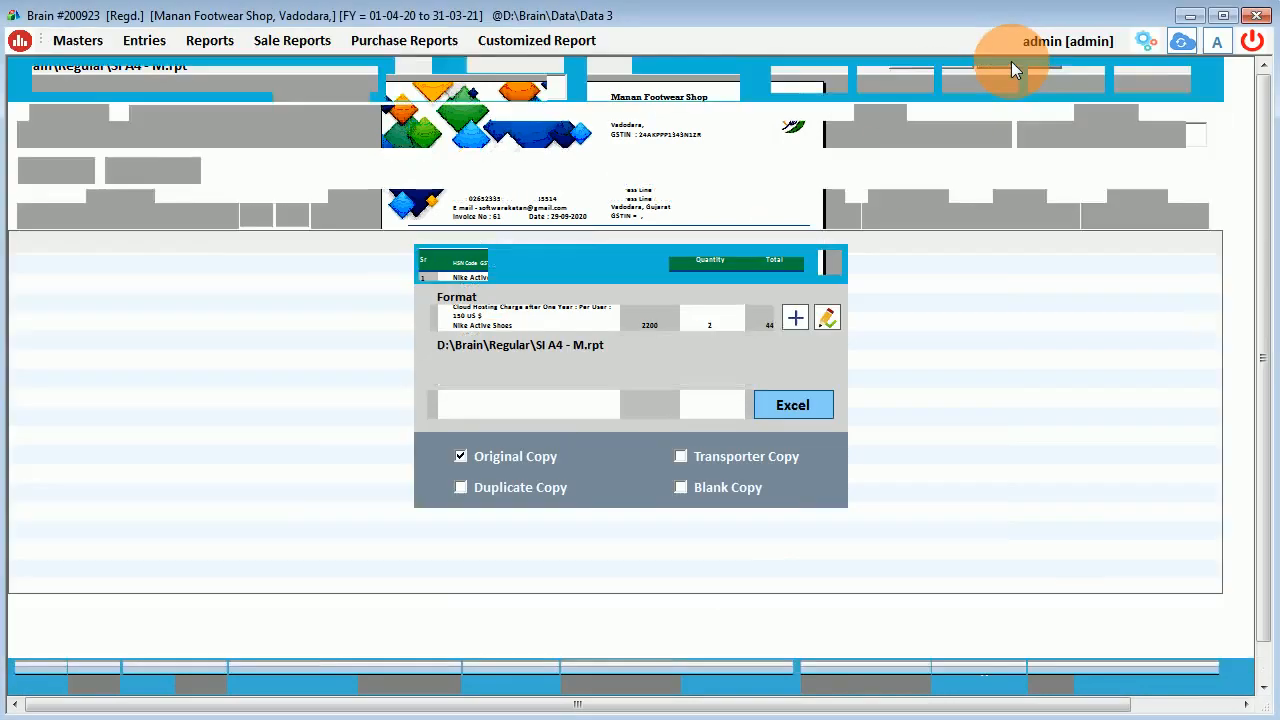
Preview bill 61 in the A5 Wholesale format and close the preview.
left_click(580, 320)
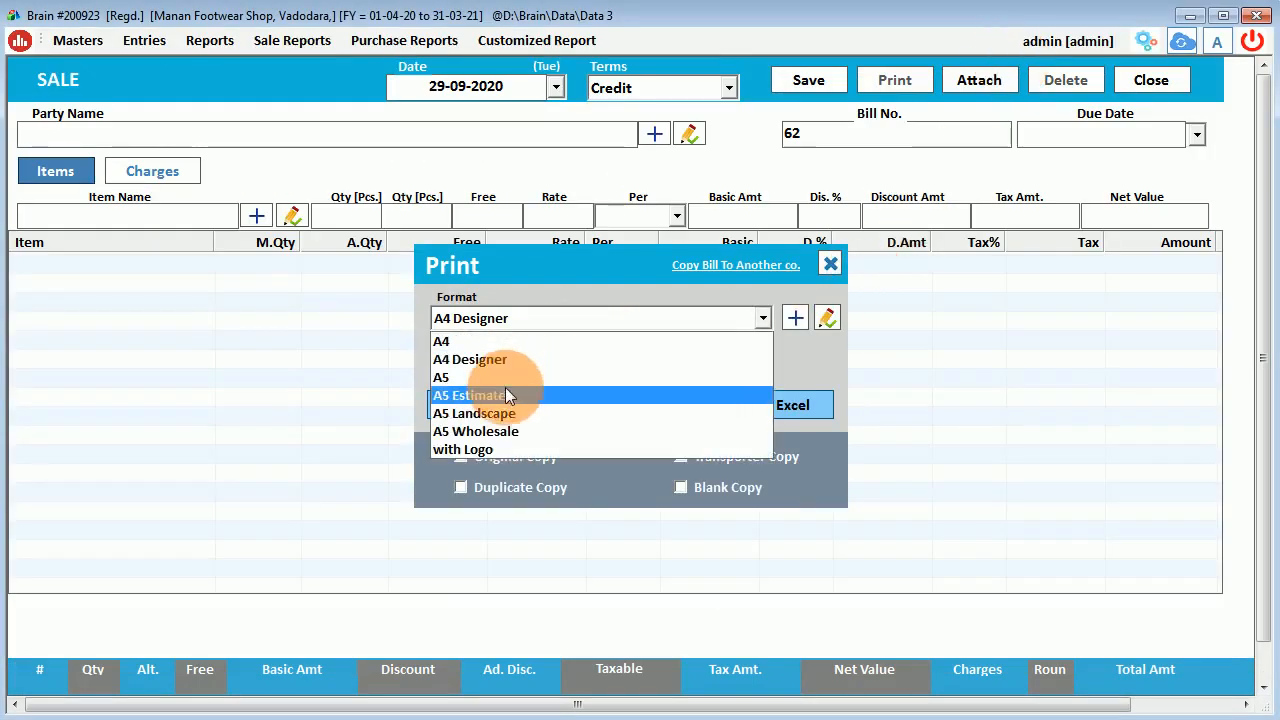
left_click(484, 432)
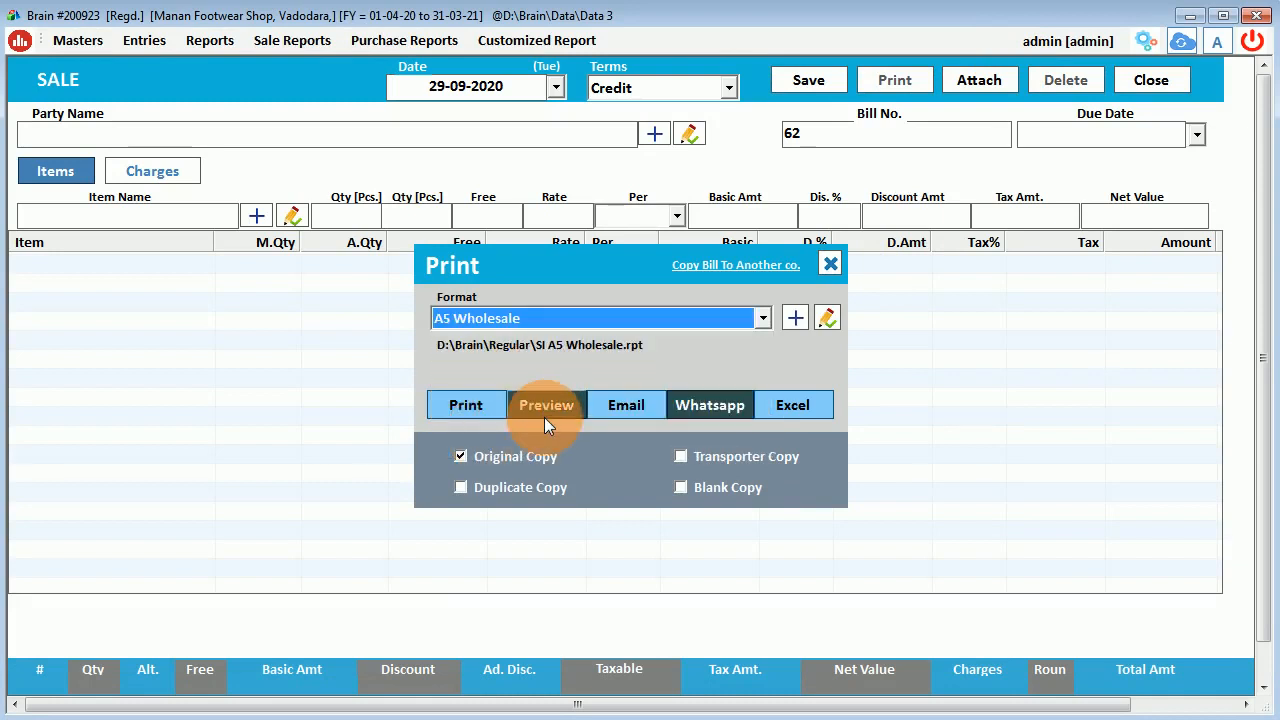
left_click(545, 410)
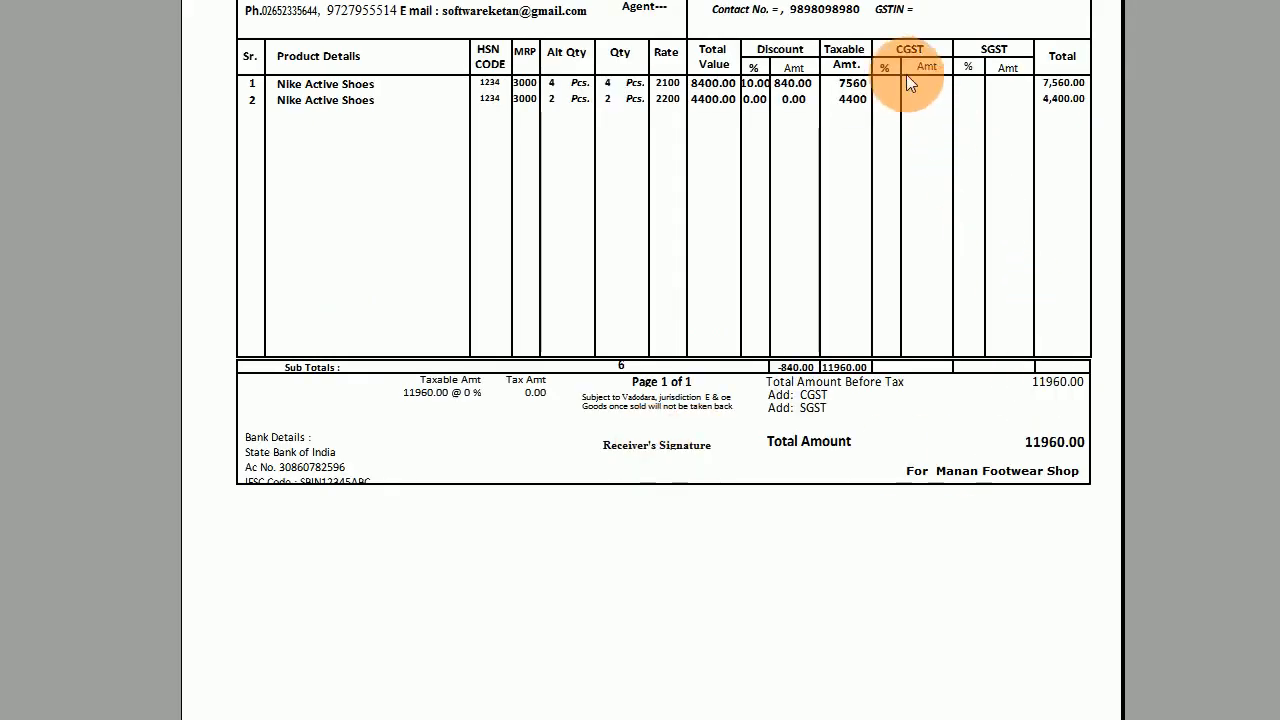
key("Escape")
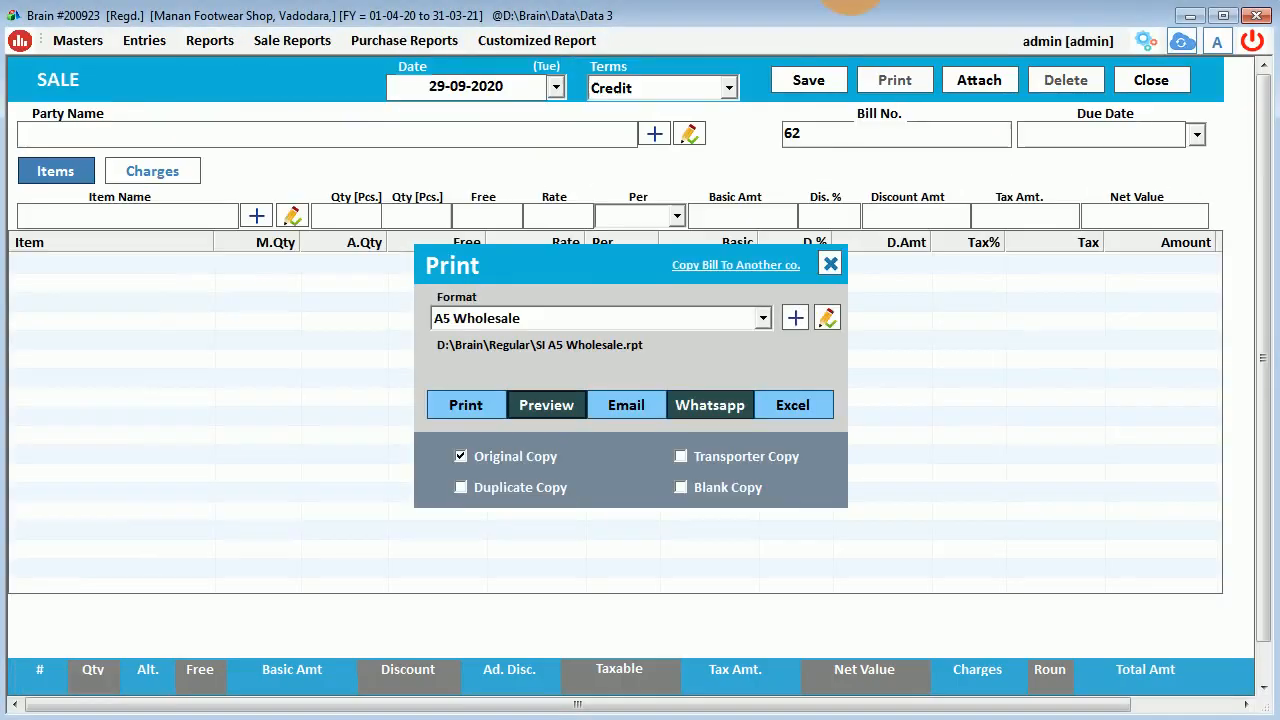
Close the print and sale windows and load the Sales type in Sale Types setup.
left_click(828, 264)
left_click(1151, 80)
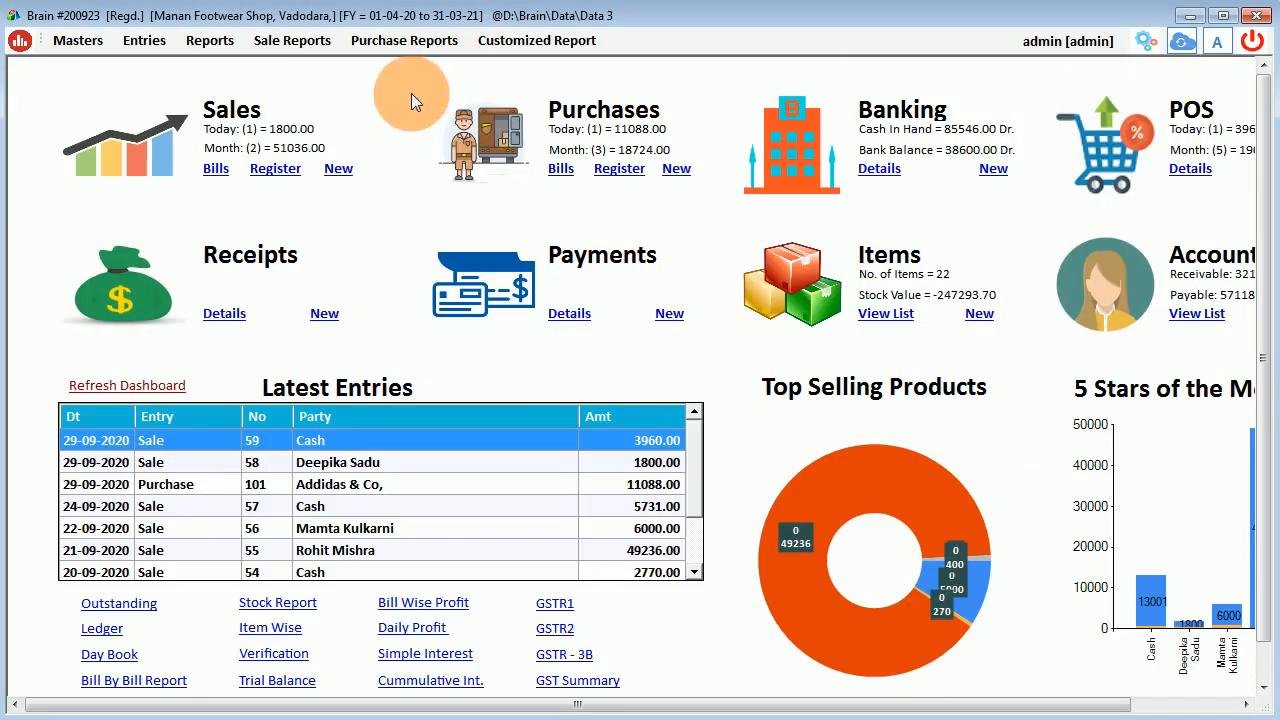
left_click(1146, 40)
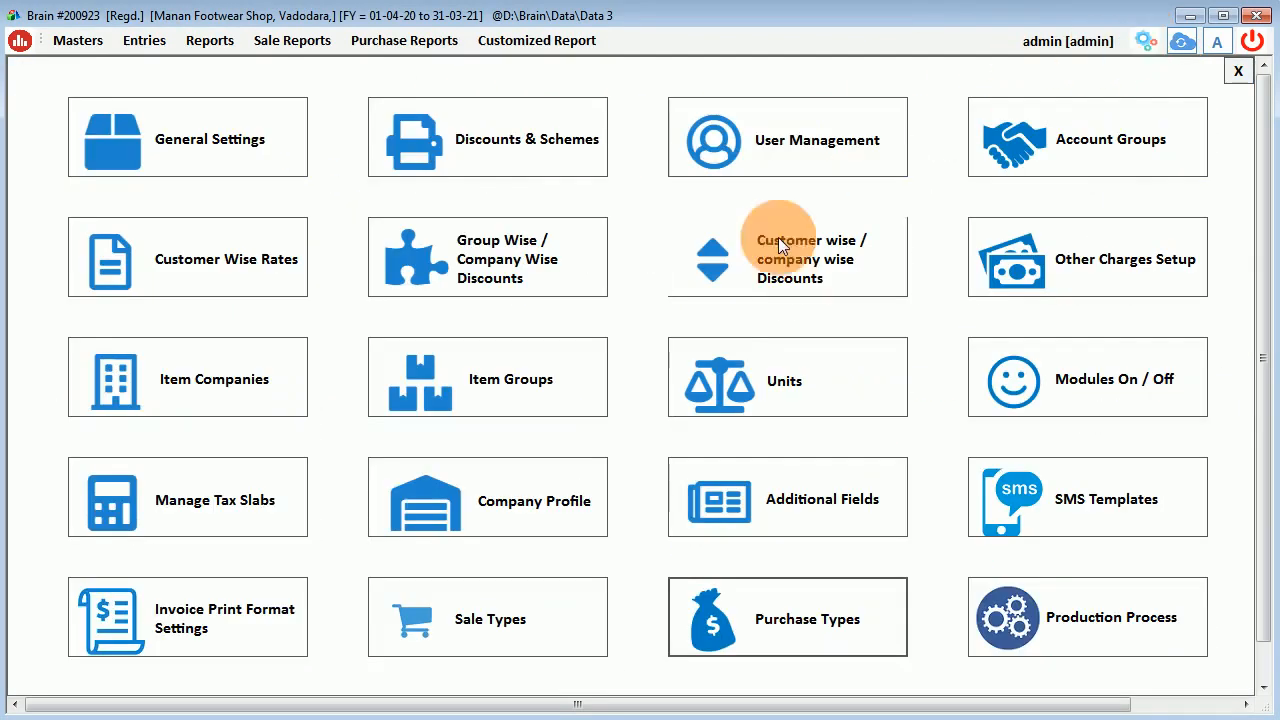
left_click(548, 596)
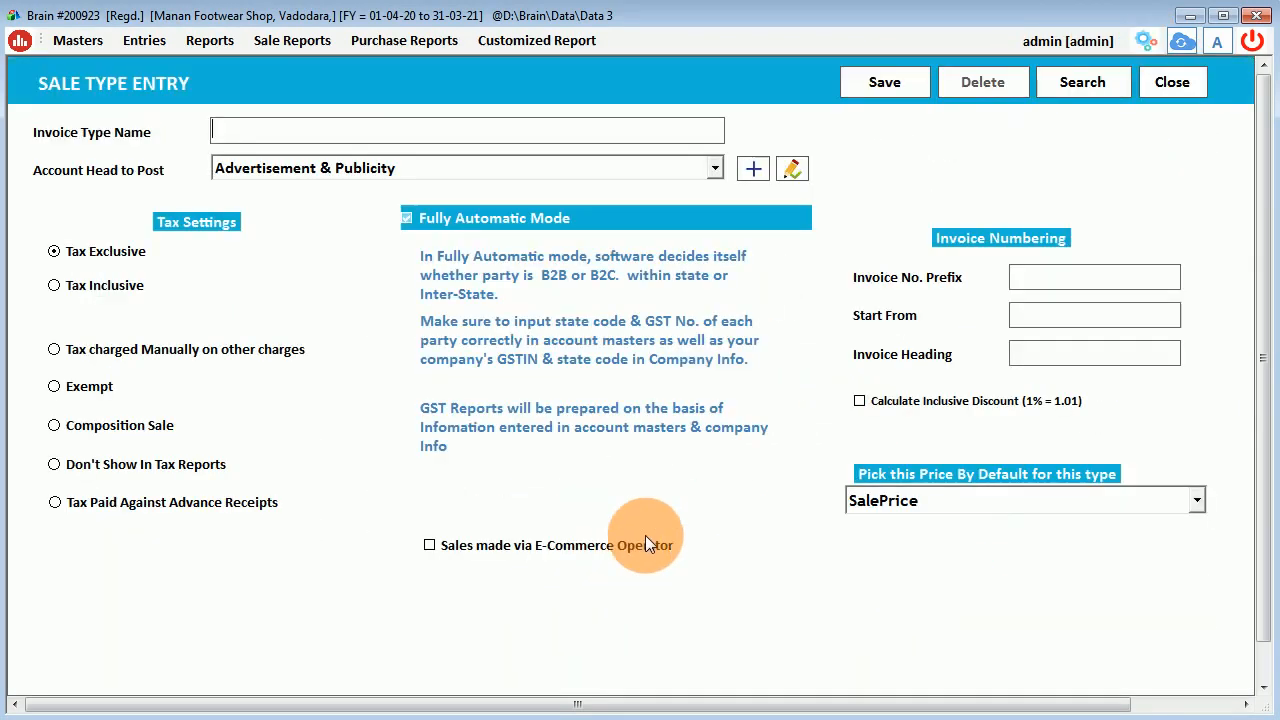
left_click(1082, 82)
double_click(946, 163)
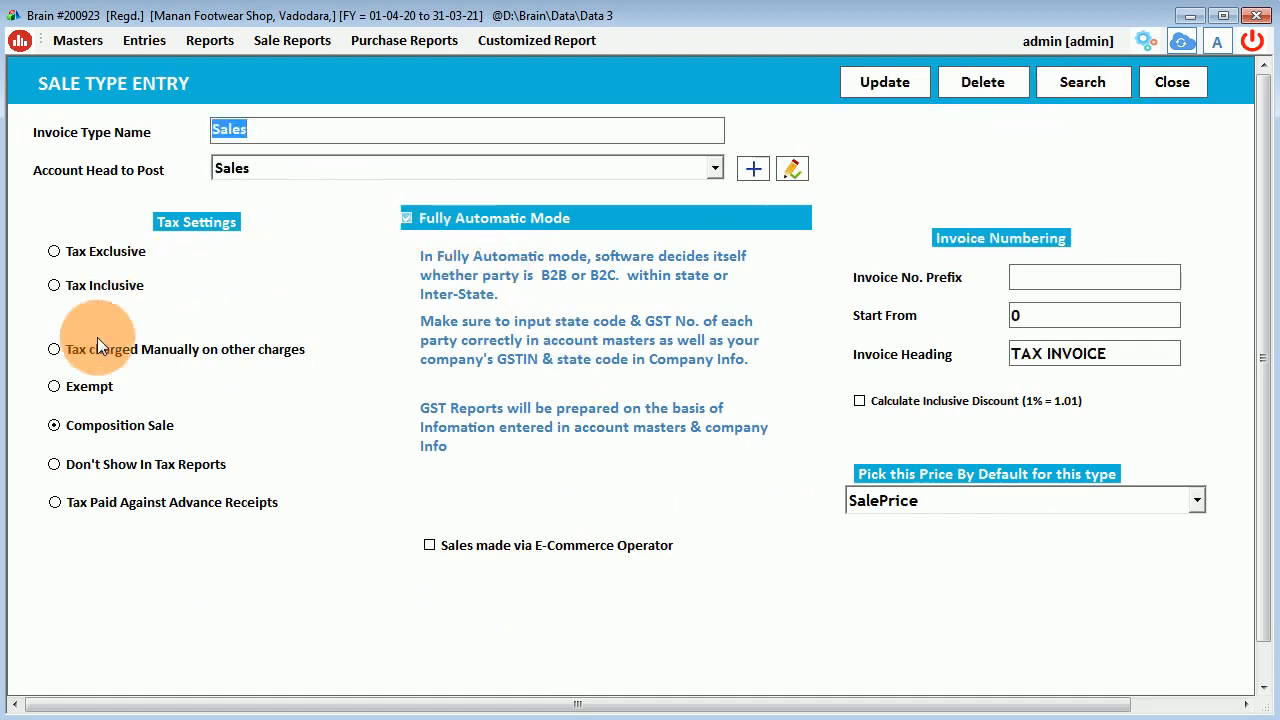
Set the Sales type to Tax Exclusive, update it, and return to the dashboard.
left_click(84, 283)
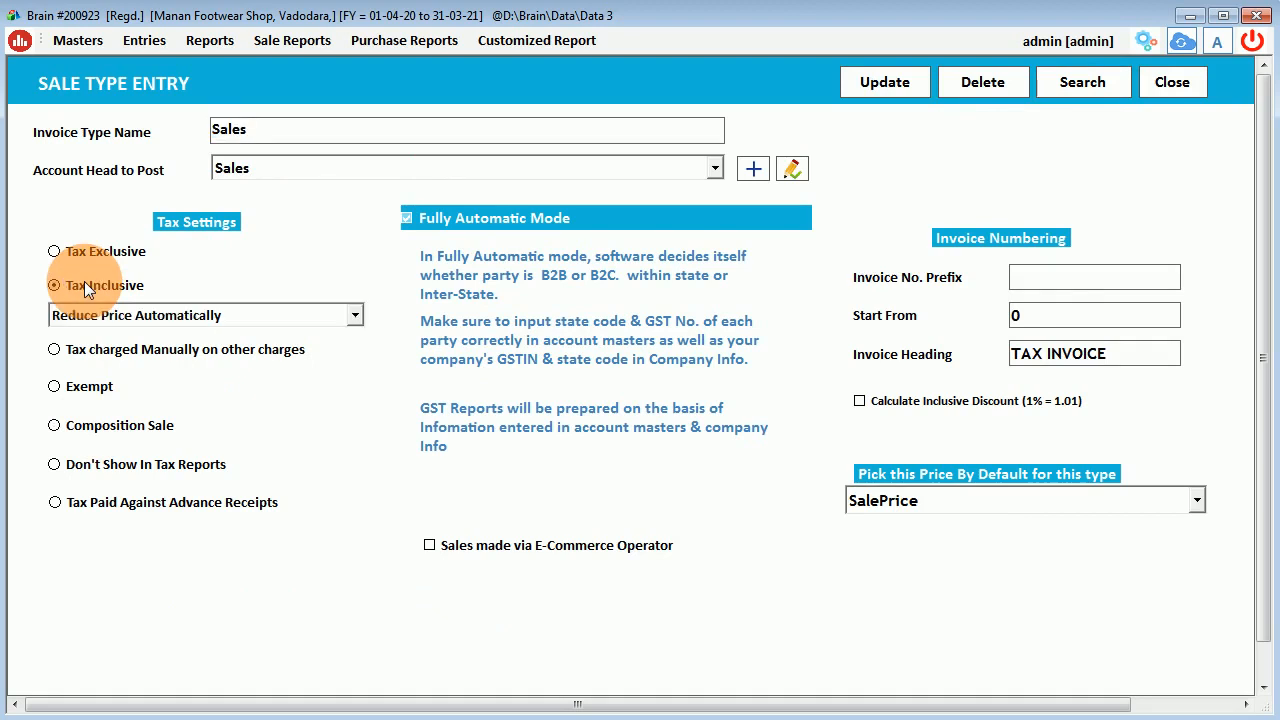
left_click(93, 252)
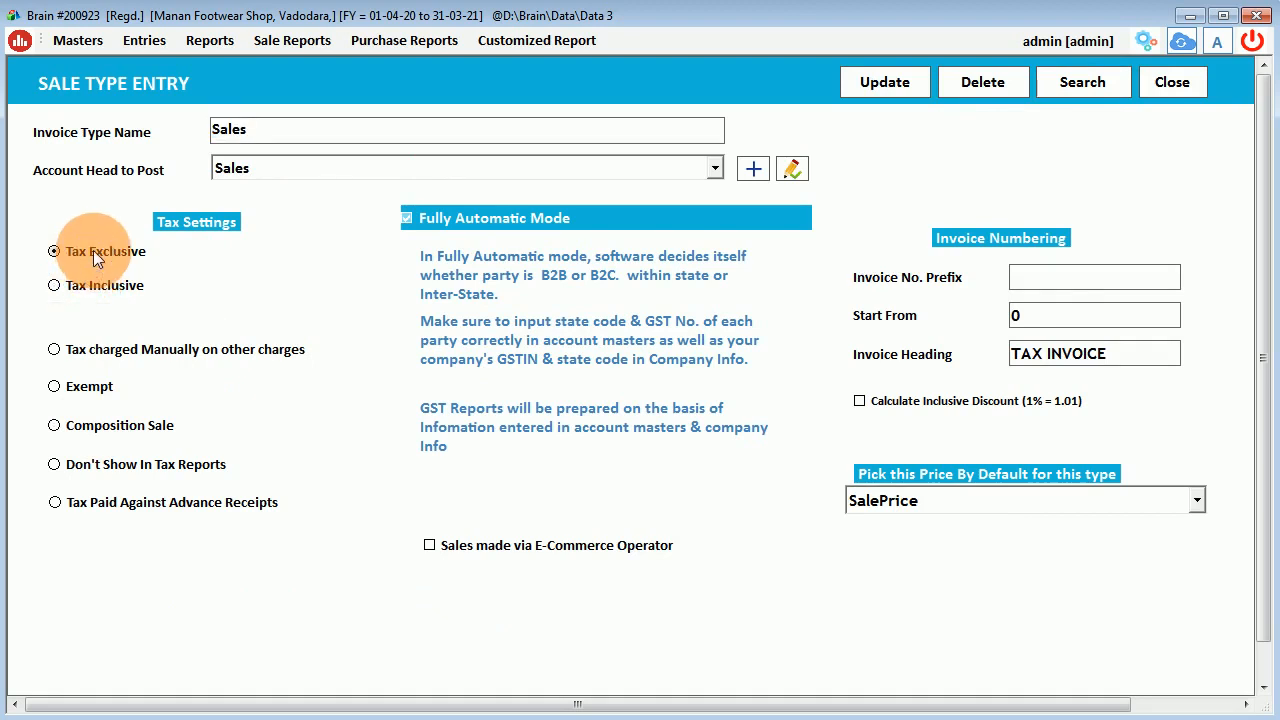
left_click_drag(1012, 353, 1120, 354)
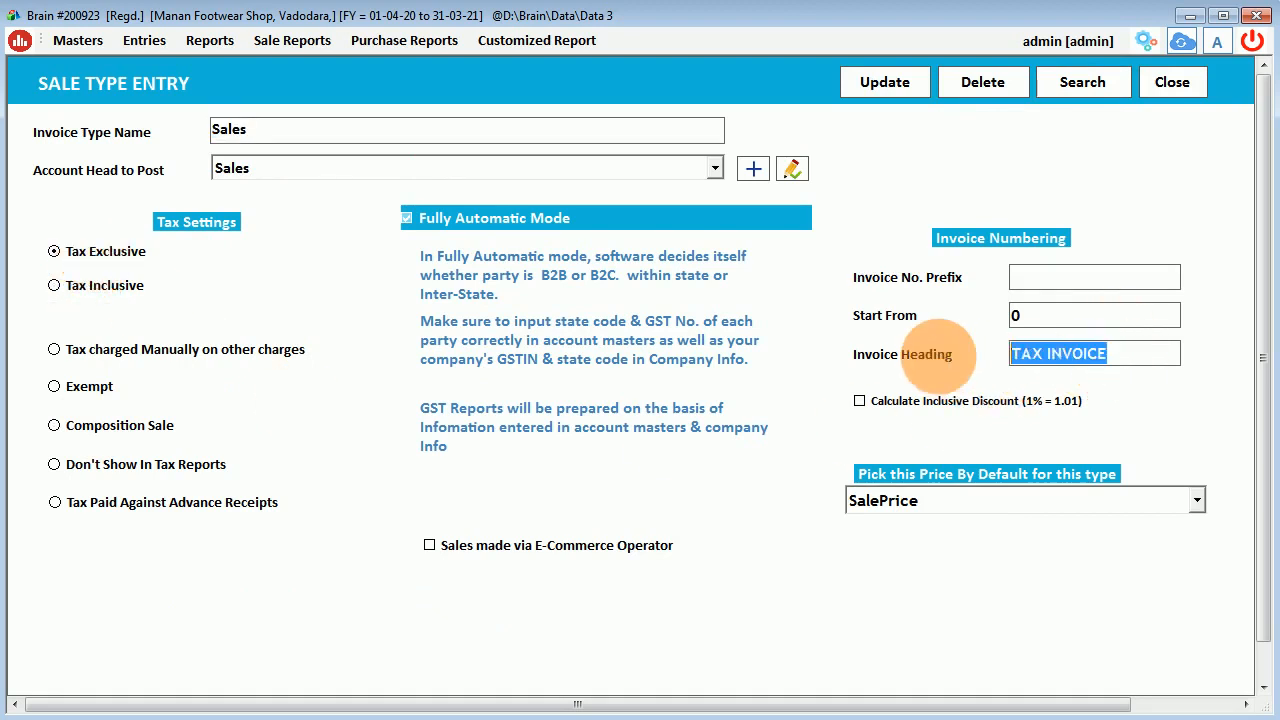
left_click(893, 93)
left_click(672, 427)
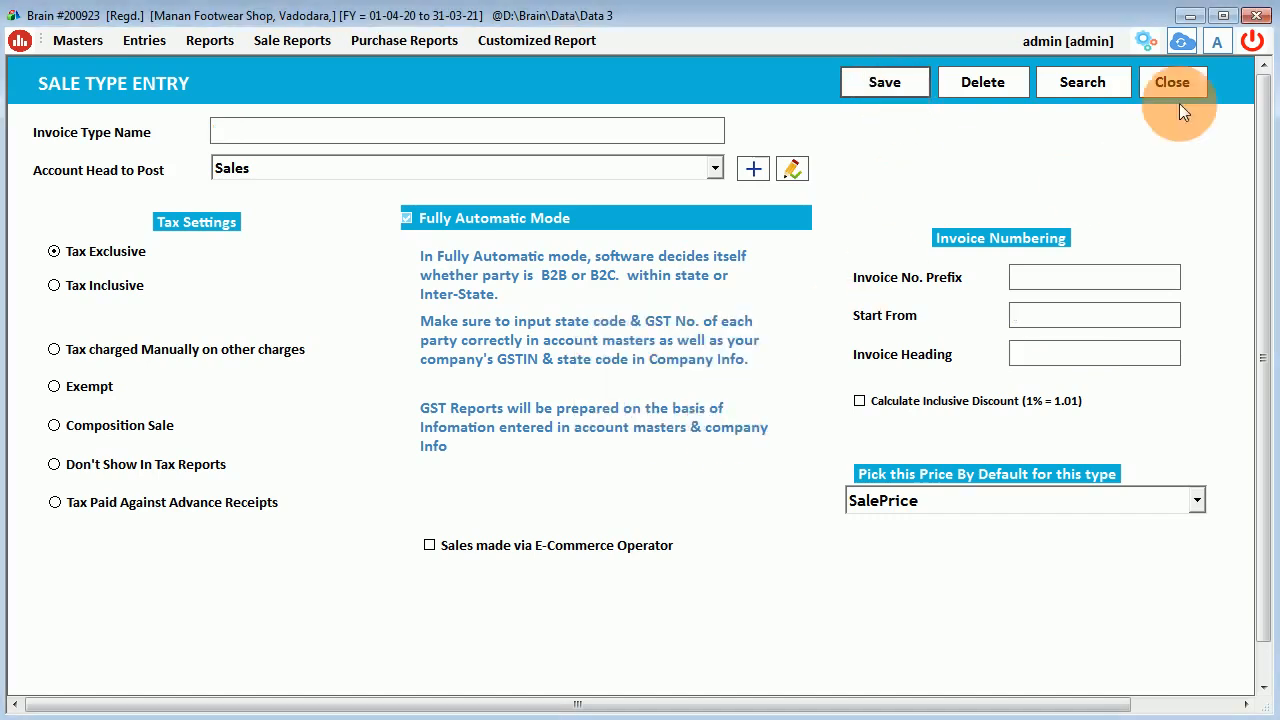
left_click(1181, 108)
left_click(1243, 71)
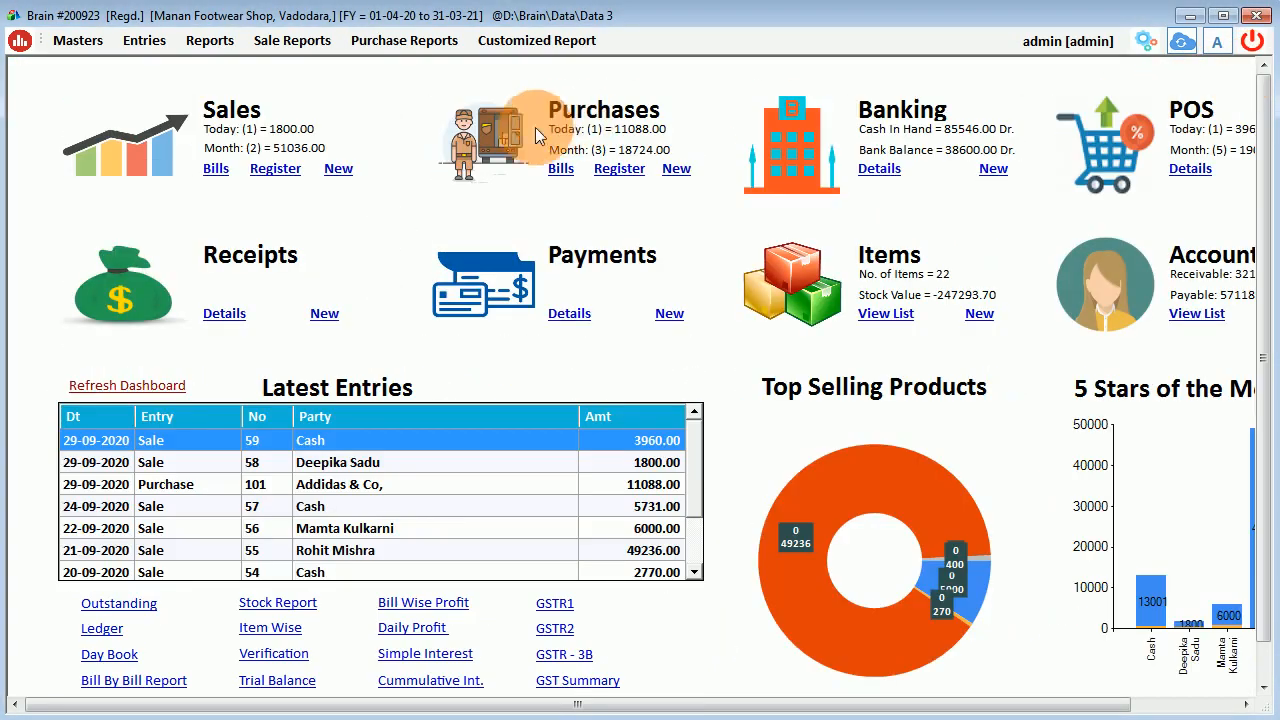
Start a new credit sale bill for the Rajkot customer, skipping pending challans.
left_click(214, 168)
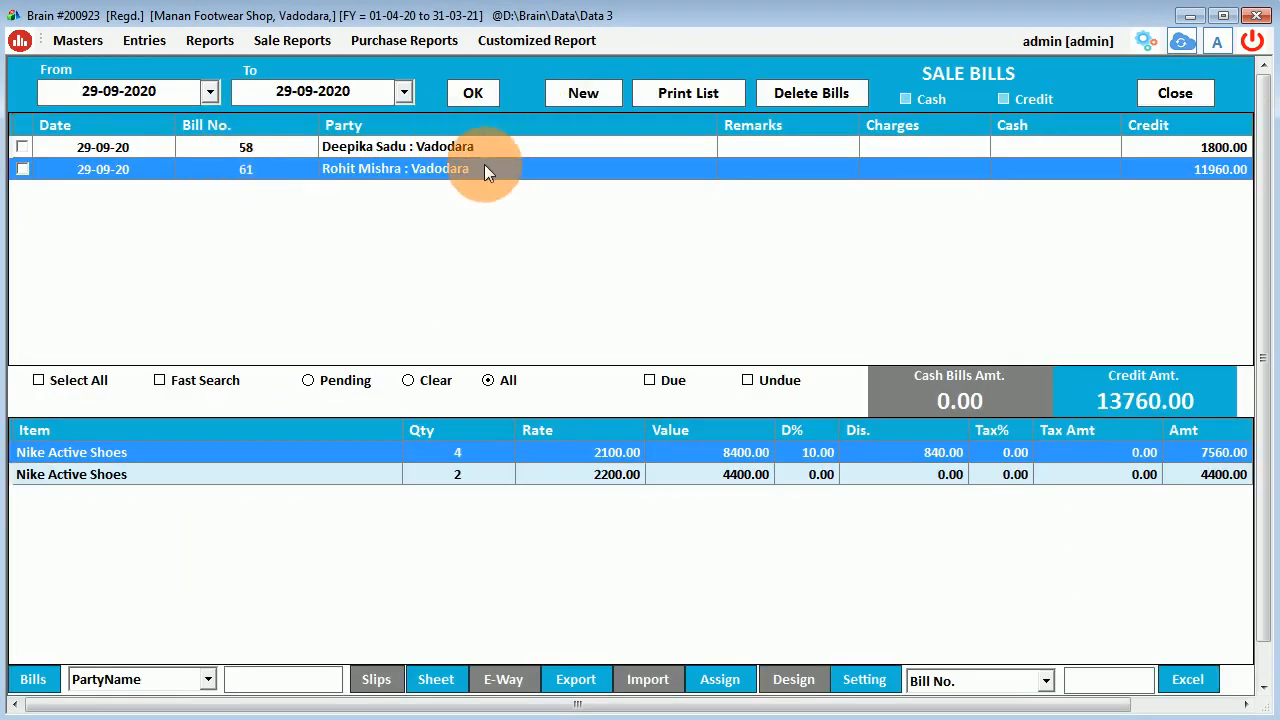
left_click(474, 90)
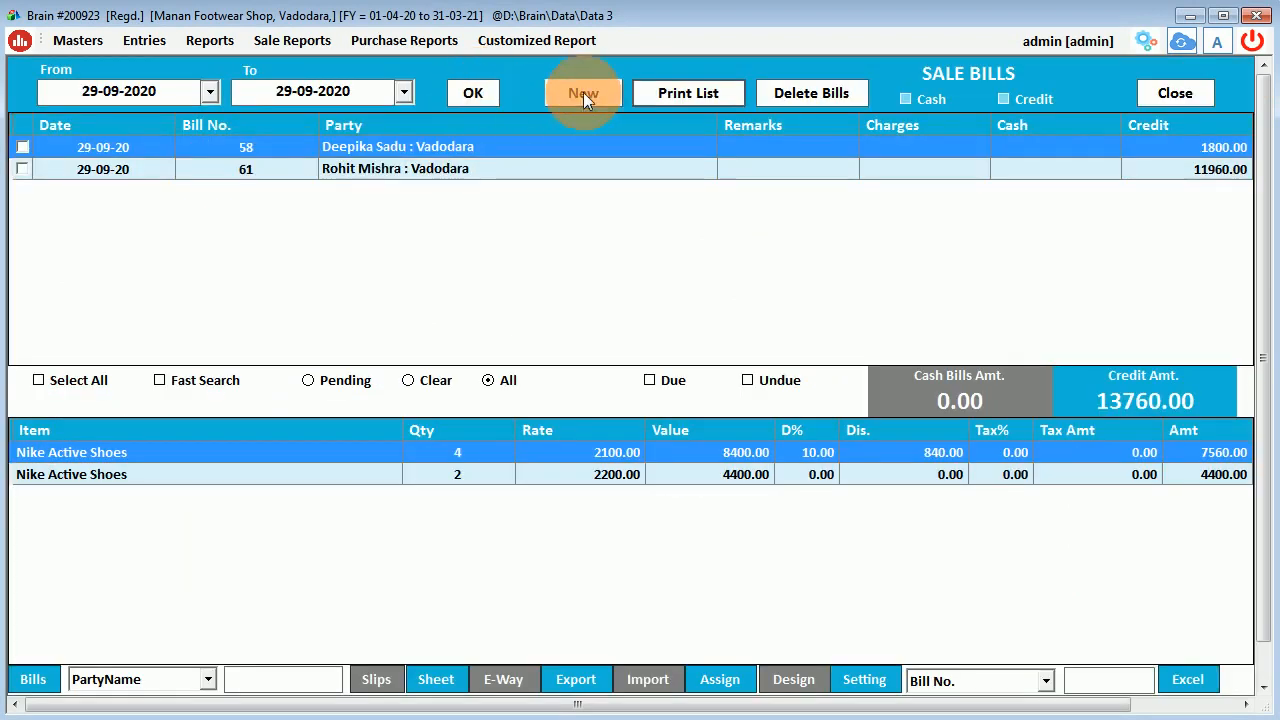
left_click(583, 92)
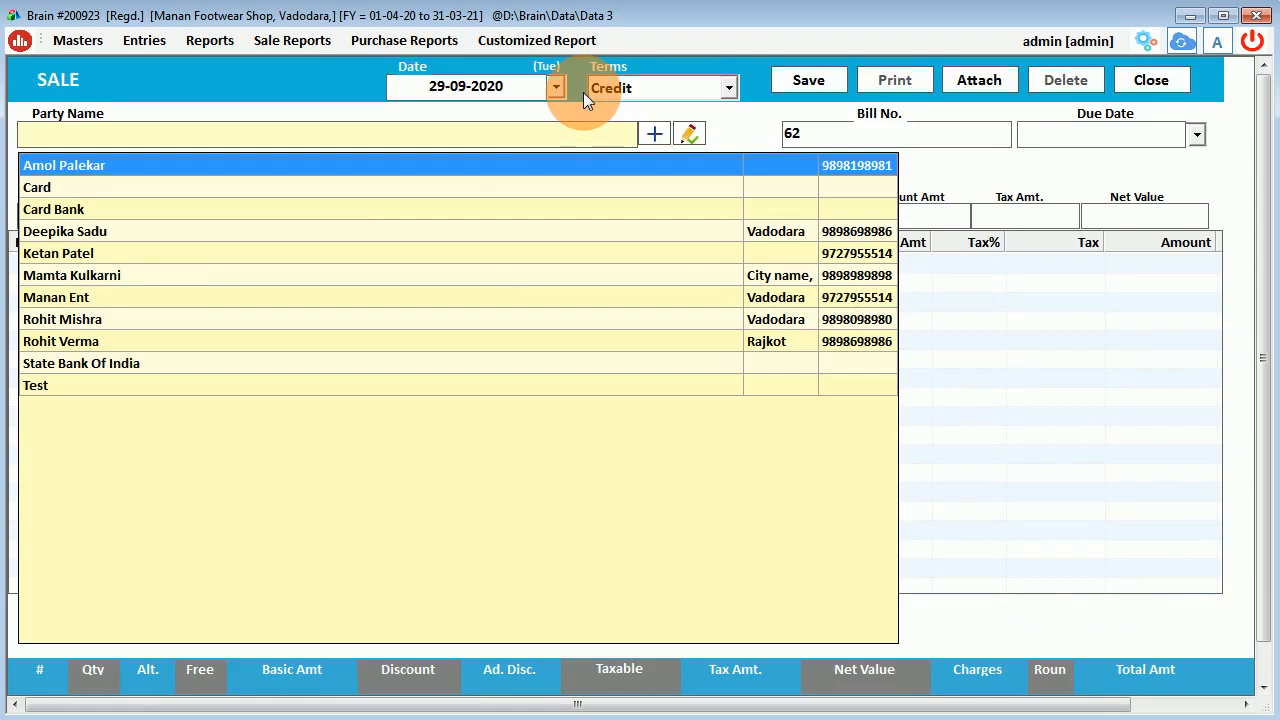
type("rohi")
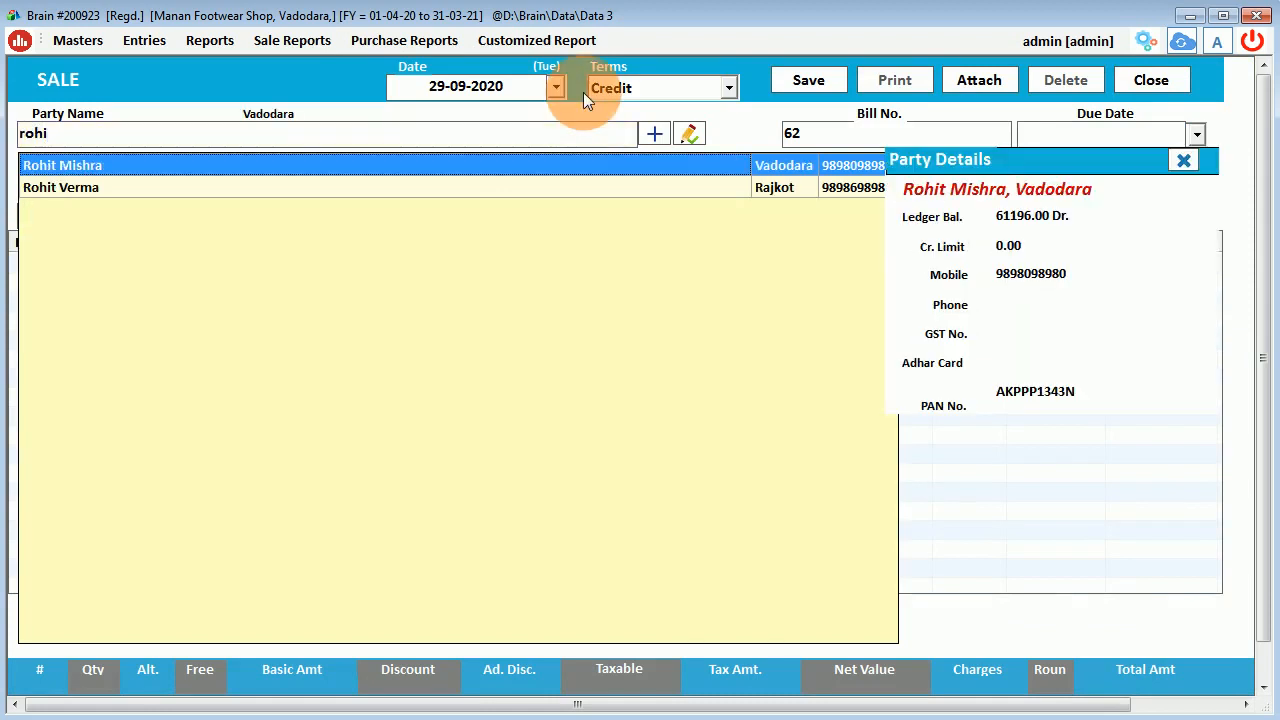
key("Down")
key("Return")
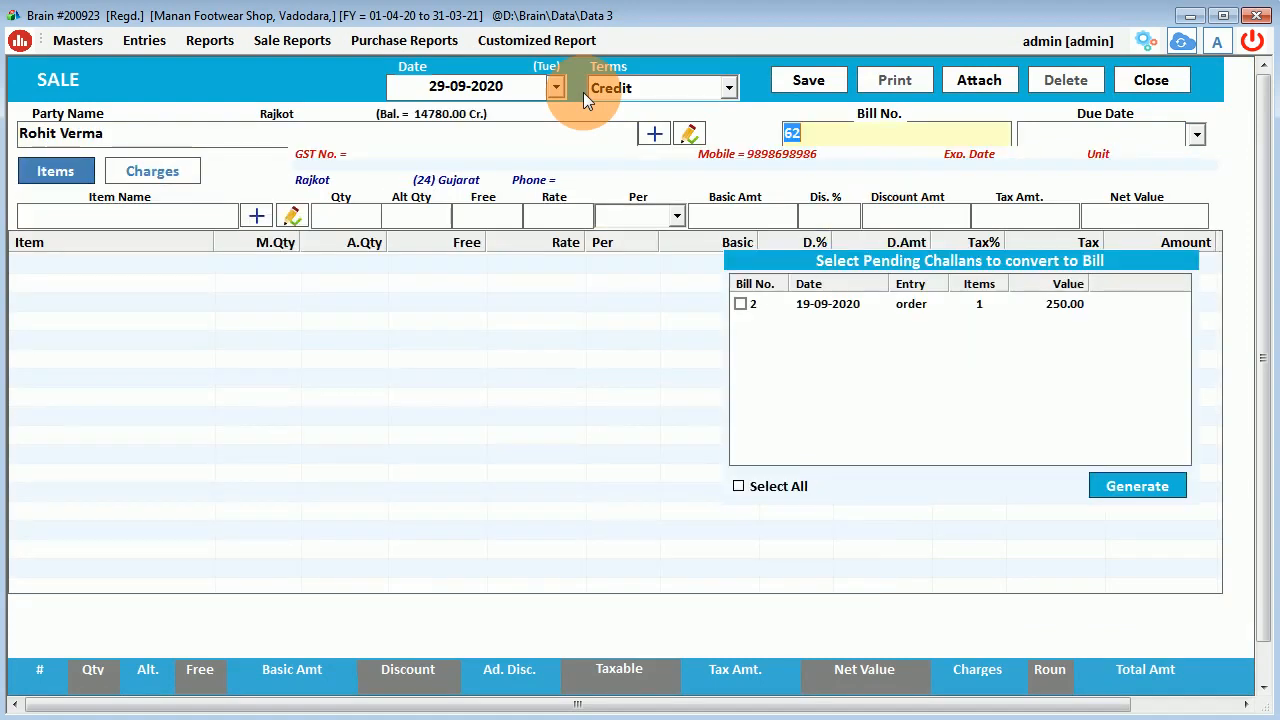
key("Return")
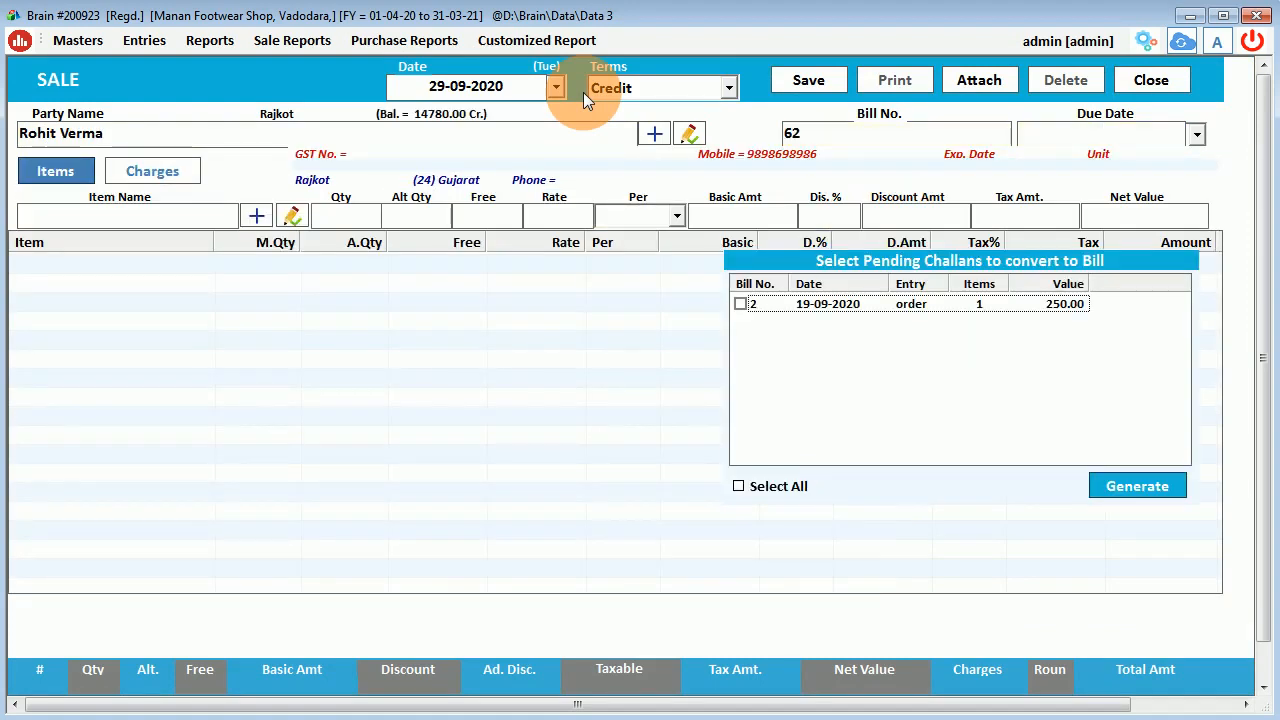
left_click(1091, 491)
key("Return")
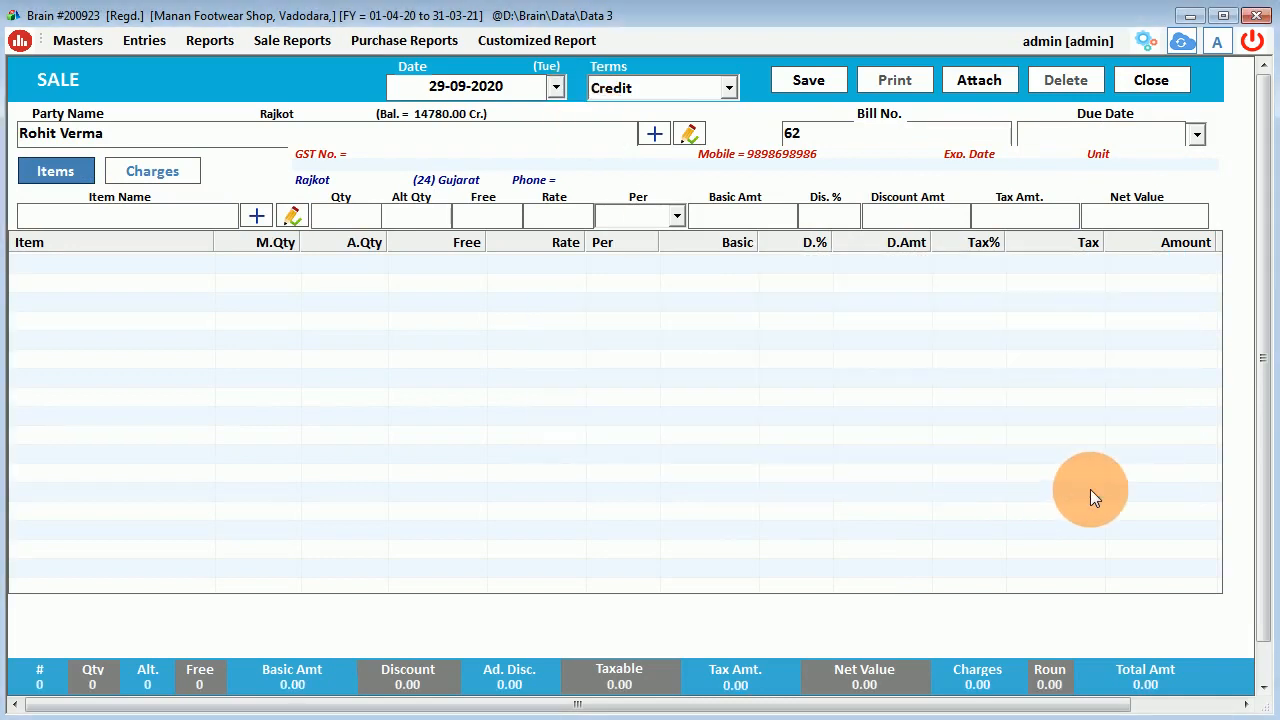
Add Nike Active Shoes size 9, quantity 3, with 10% discount as the first line.
type("nik")
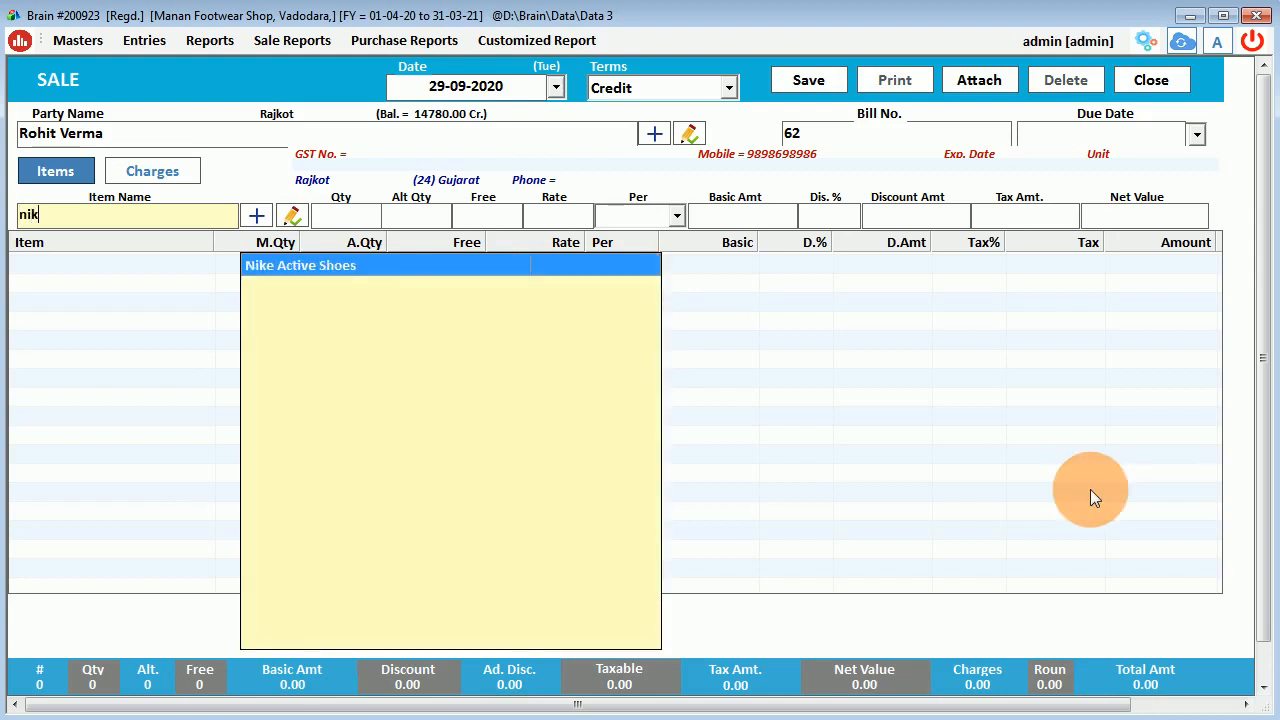
key("Return")
key("Return")
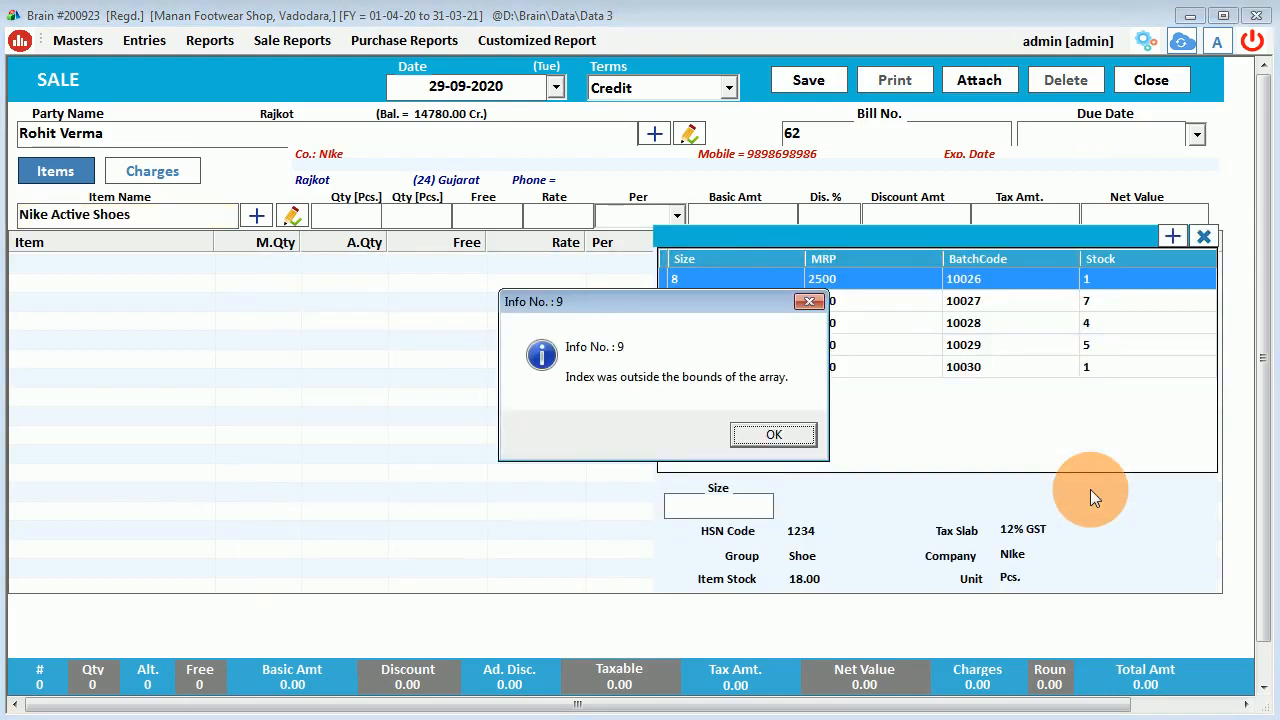
key("Return")
left_click(760, 299)
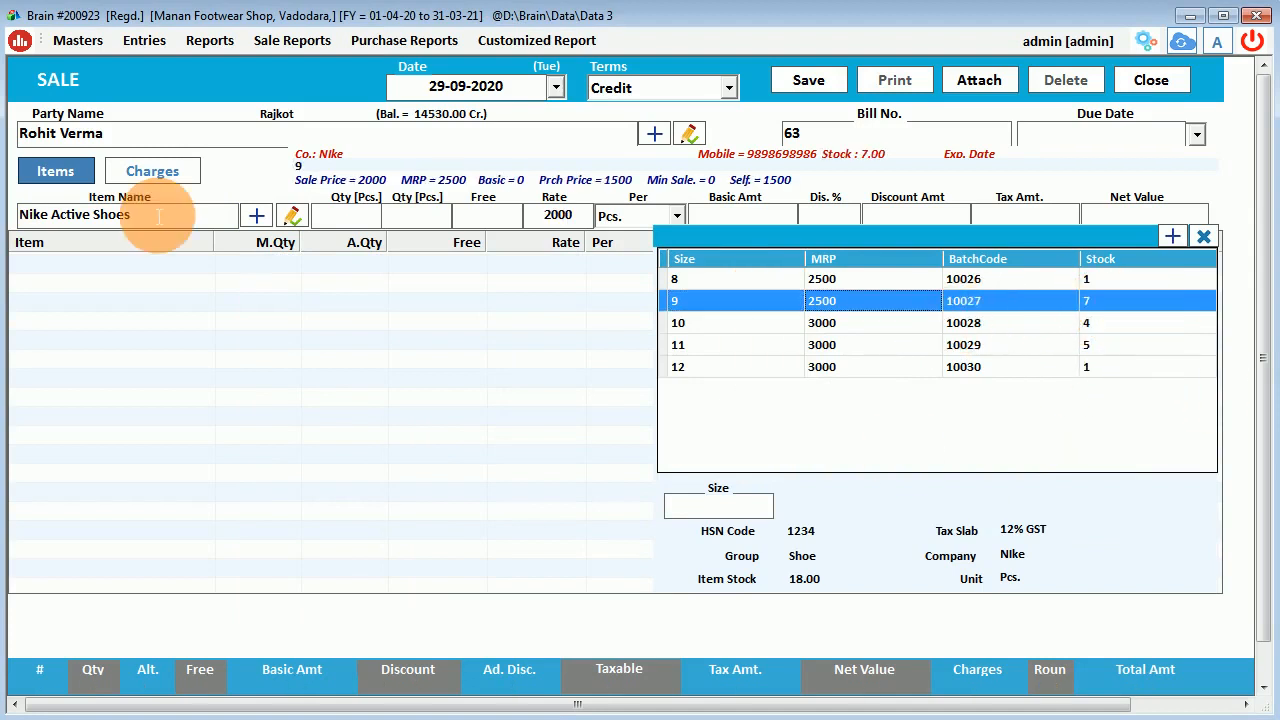
key("Down")
key("Down")
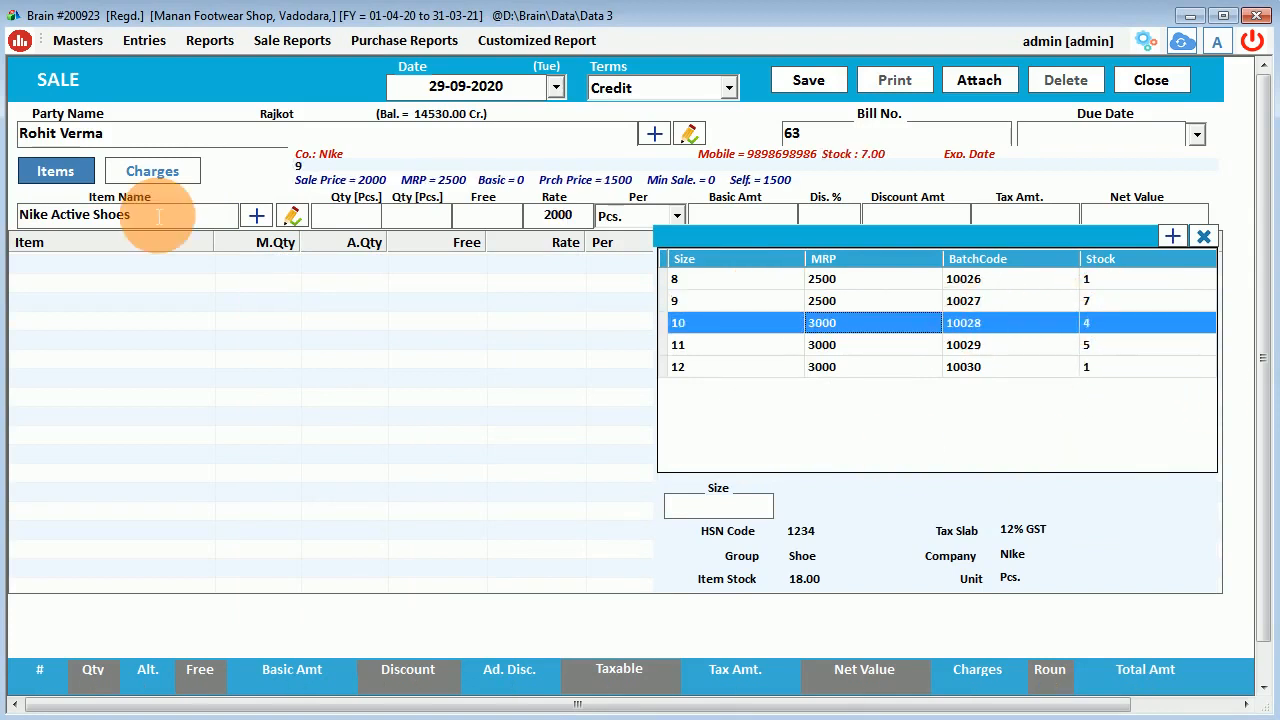
key("Up")
key("Up")
key("Down")
key("Down")
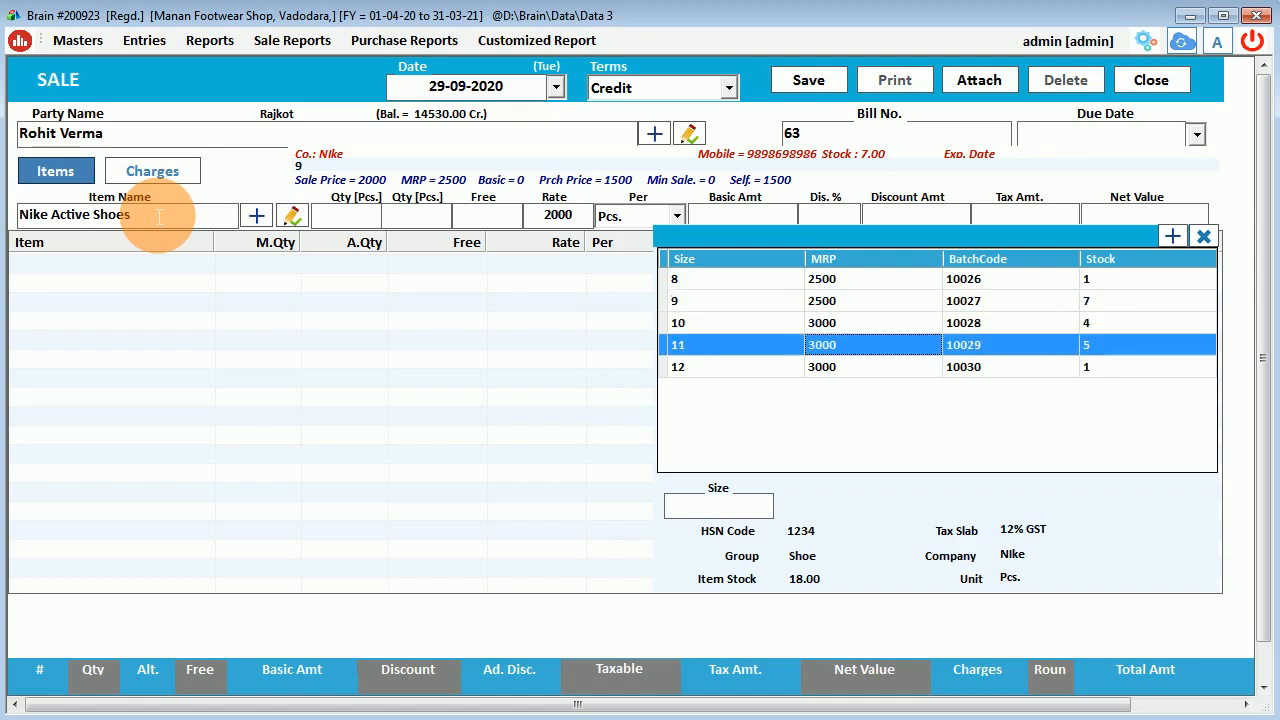
key("Up")
key("Up")
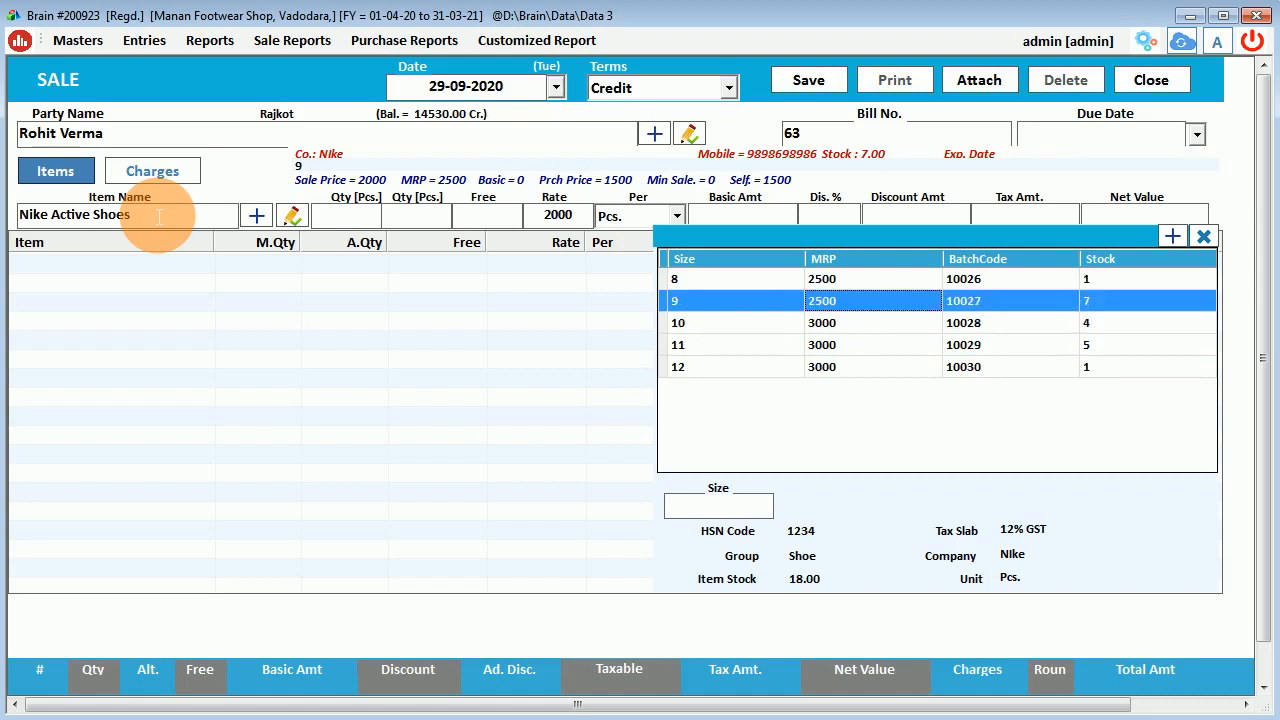
key("Return")
key("Return")
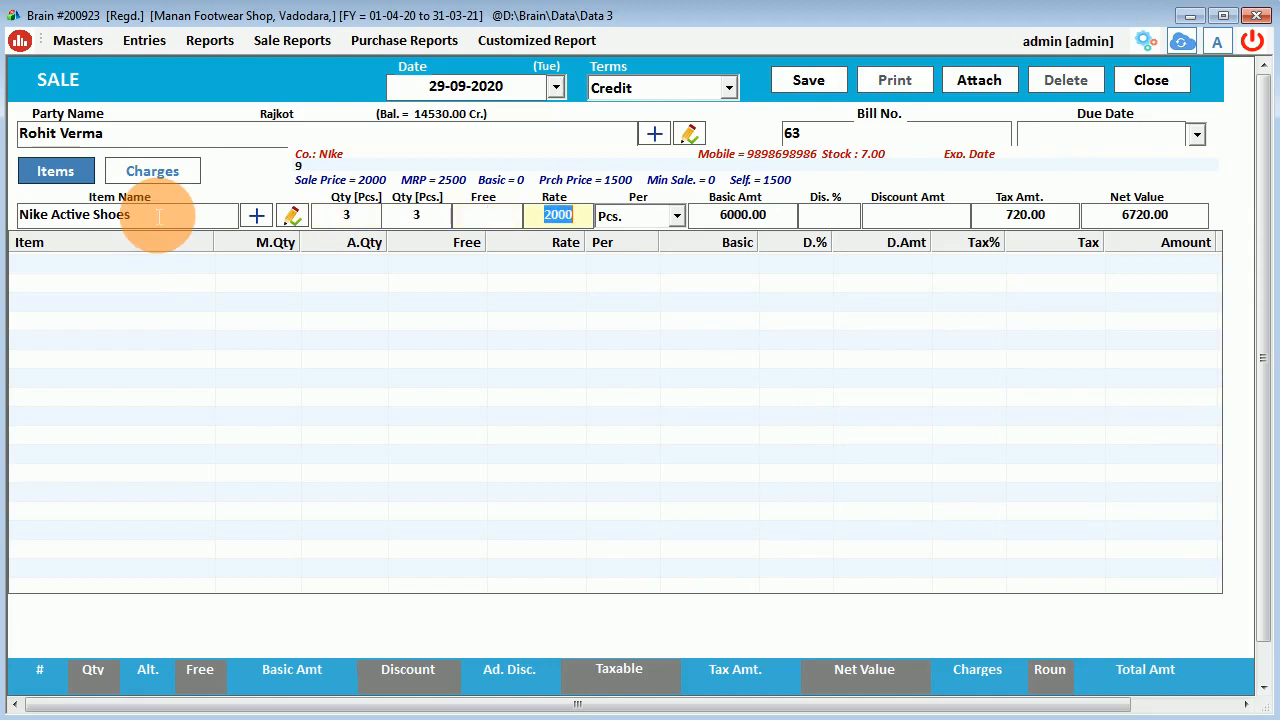
key("Return")
key("Return")
type("10")
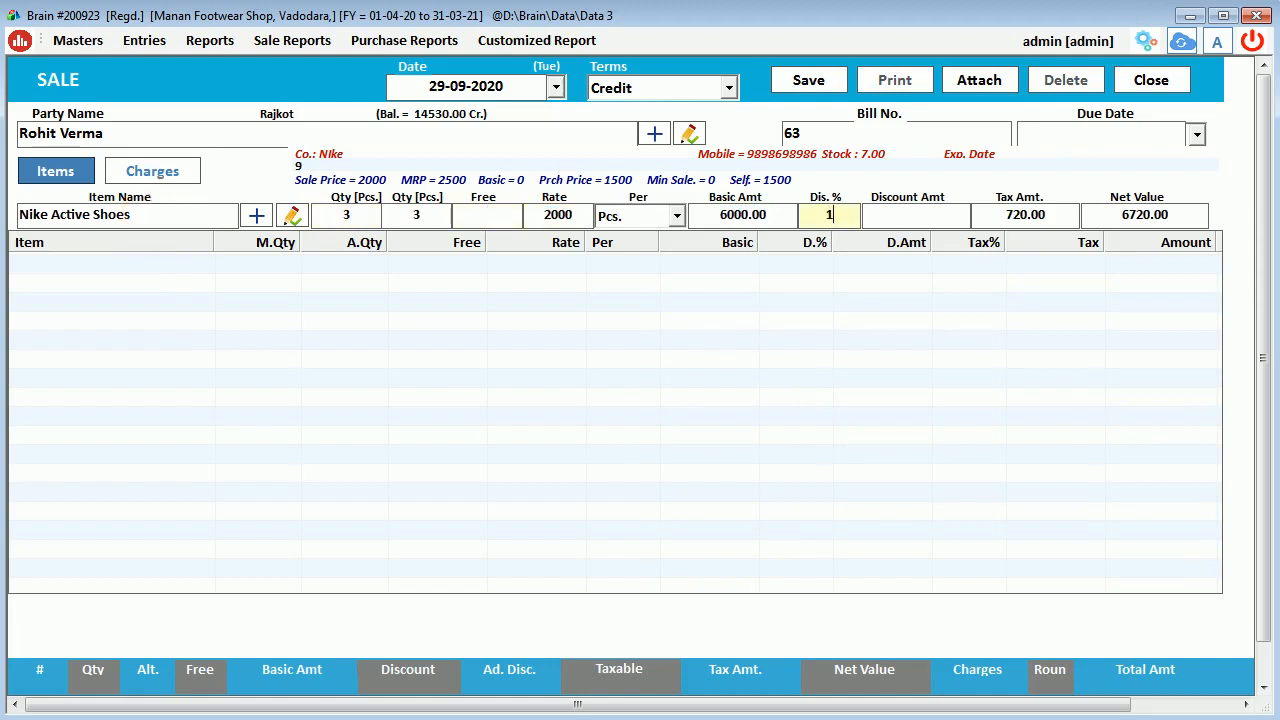
key("Return")
key("Return")
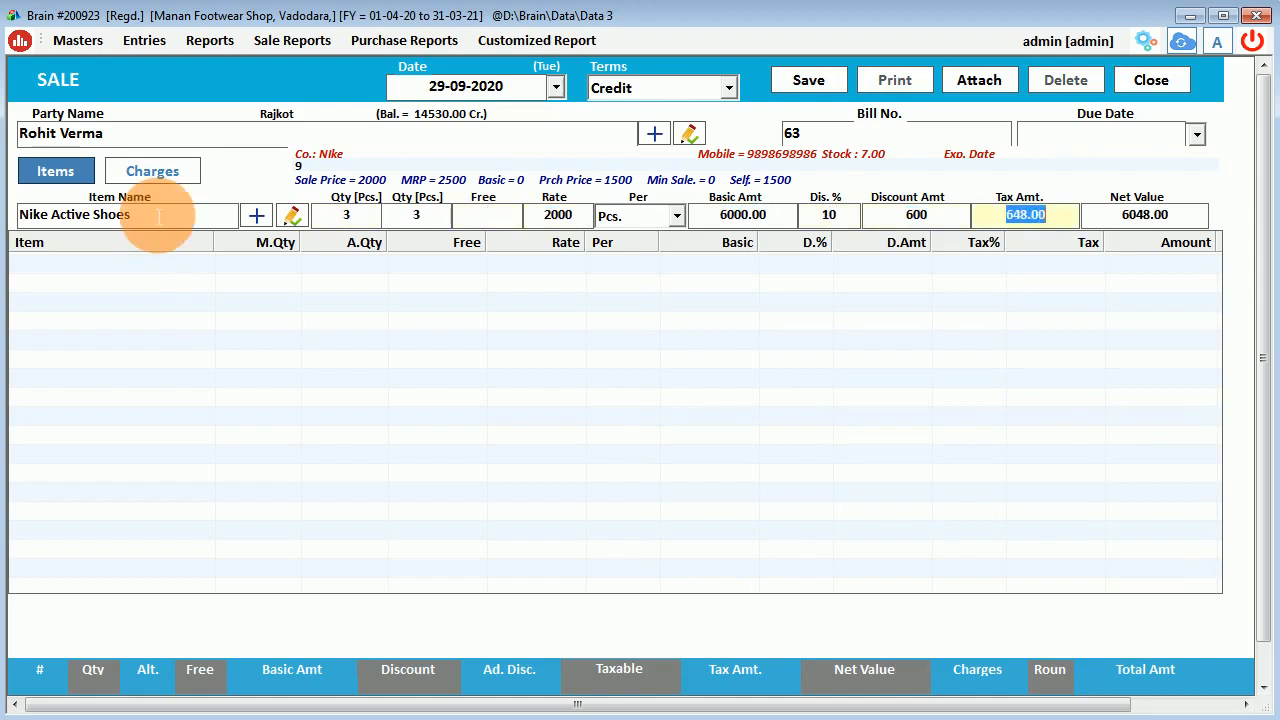
key("Return")
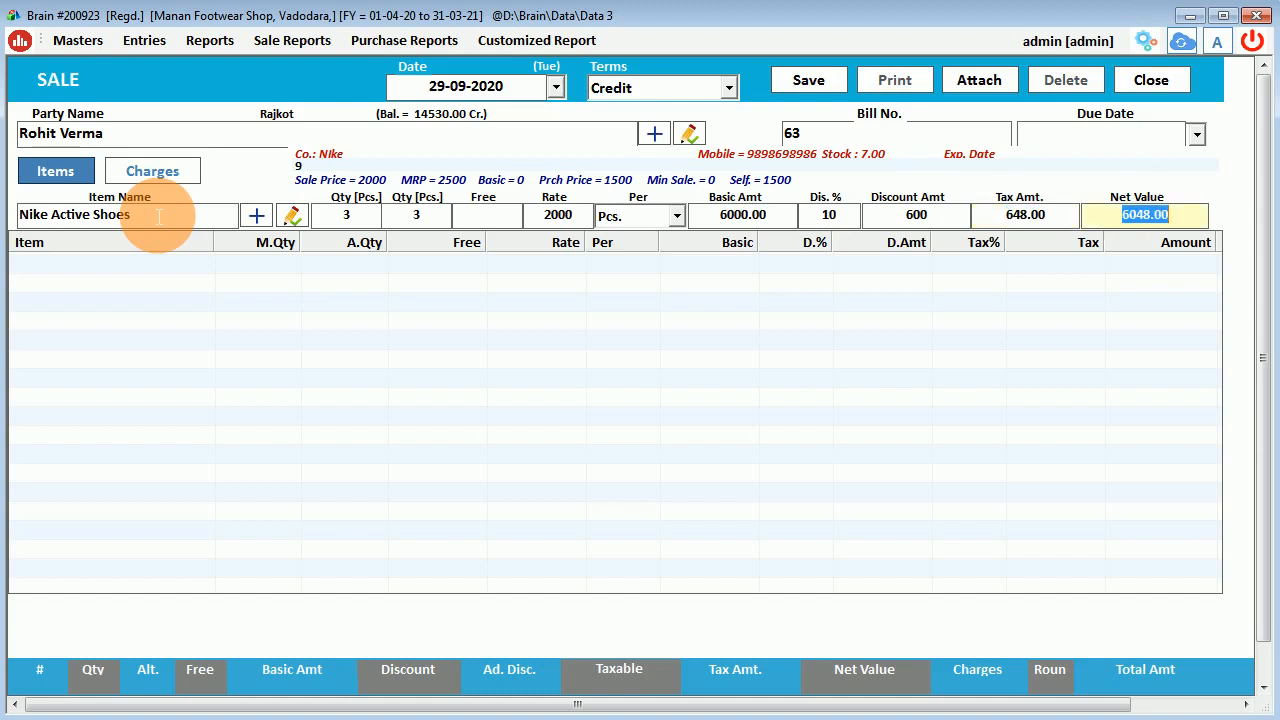
key("Return")
Add Nike Active Shoes size 11, quantity 2, with 10% discount as the second line.
type("nik")
left_click(159, 217)
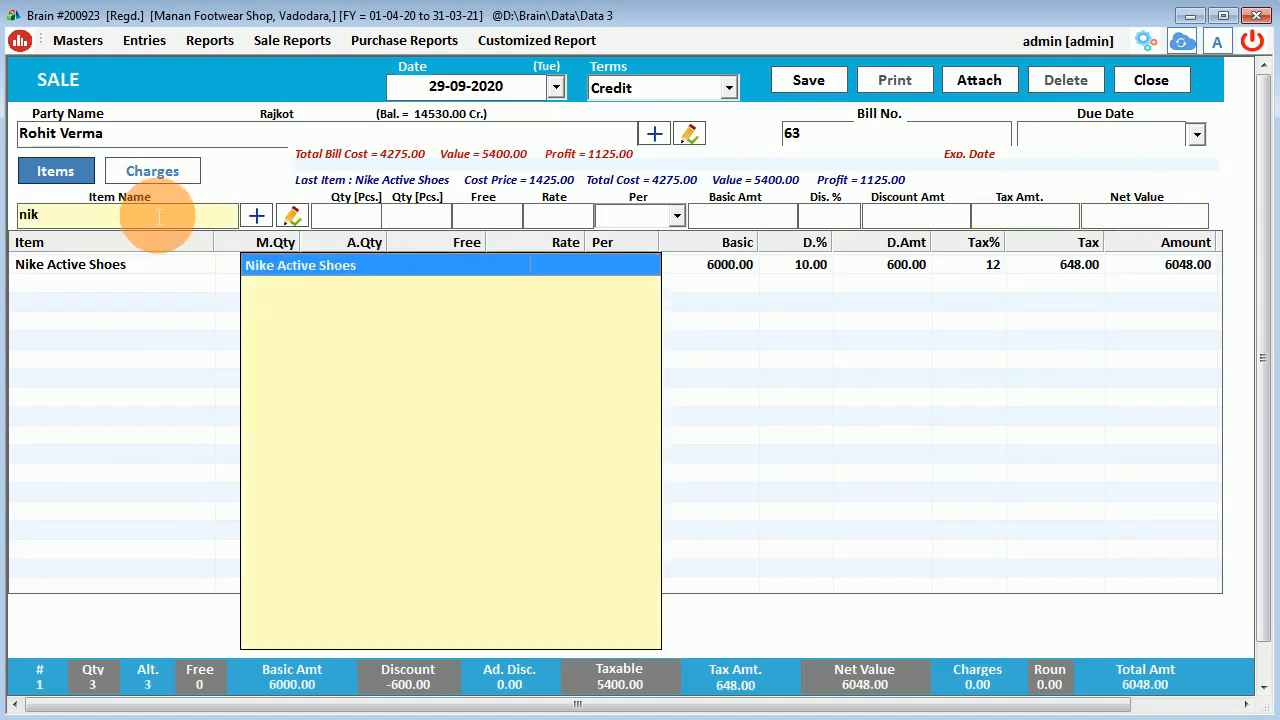
key("Return")
key("Down")
key("Down")
key("Down")
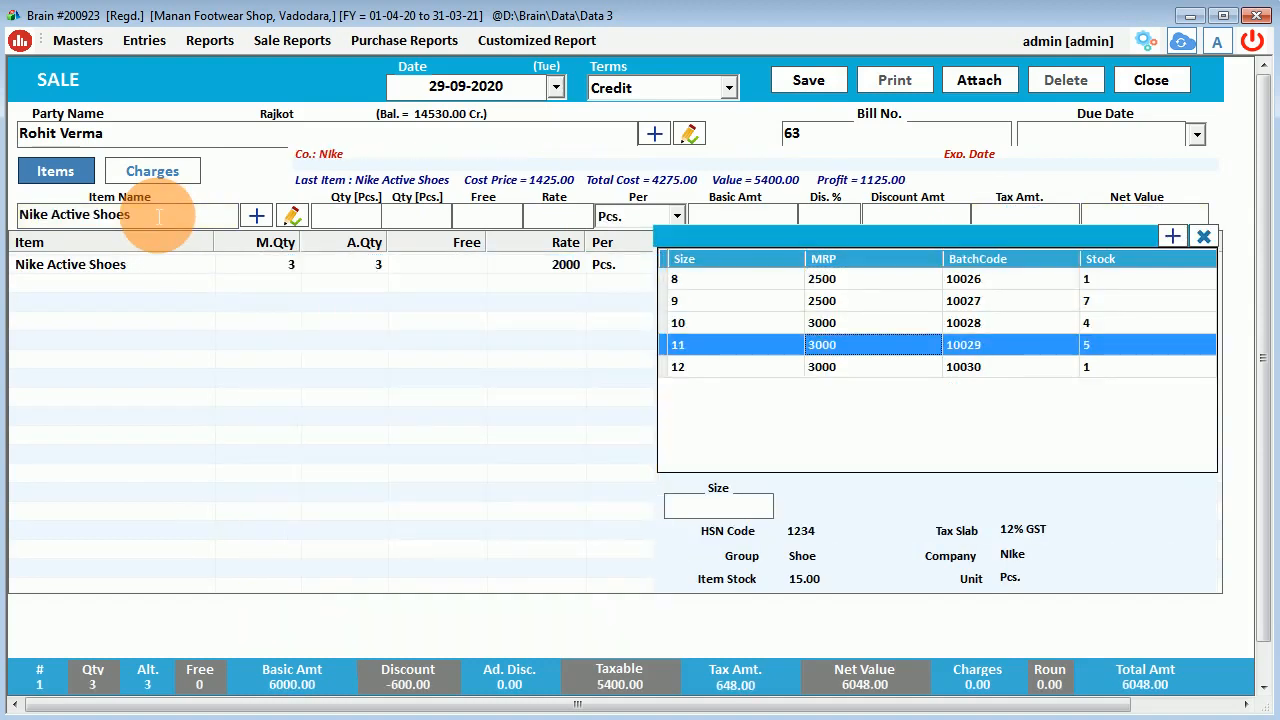
key("Return")
type("2")
key("Return")
key("Return")
key("Return")
key("Return")
key("Return")
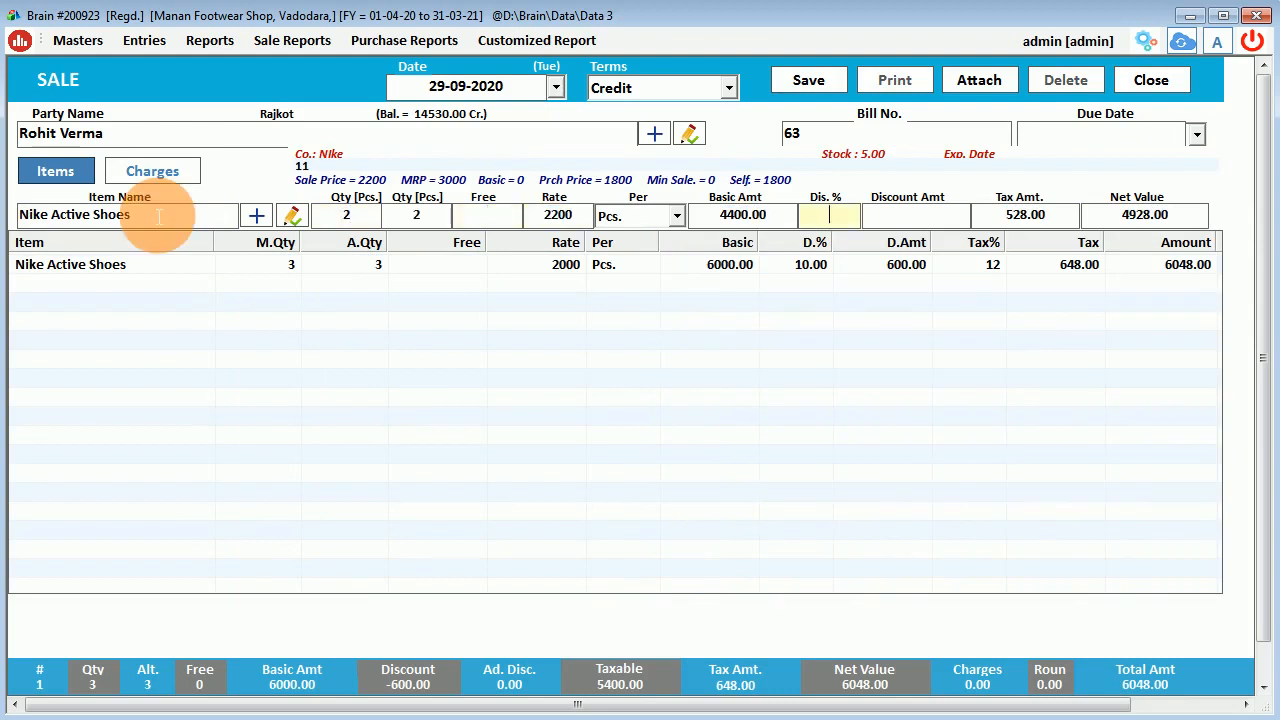
type("10")
key("Return")
key("Return")
key("Return")
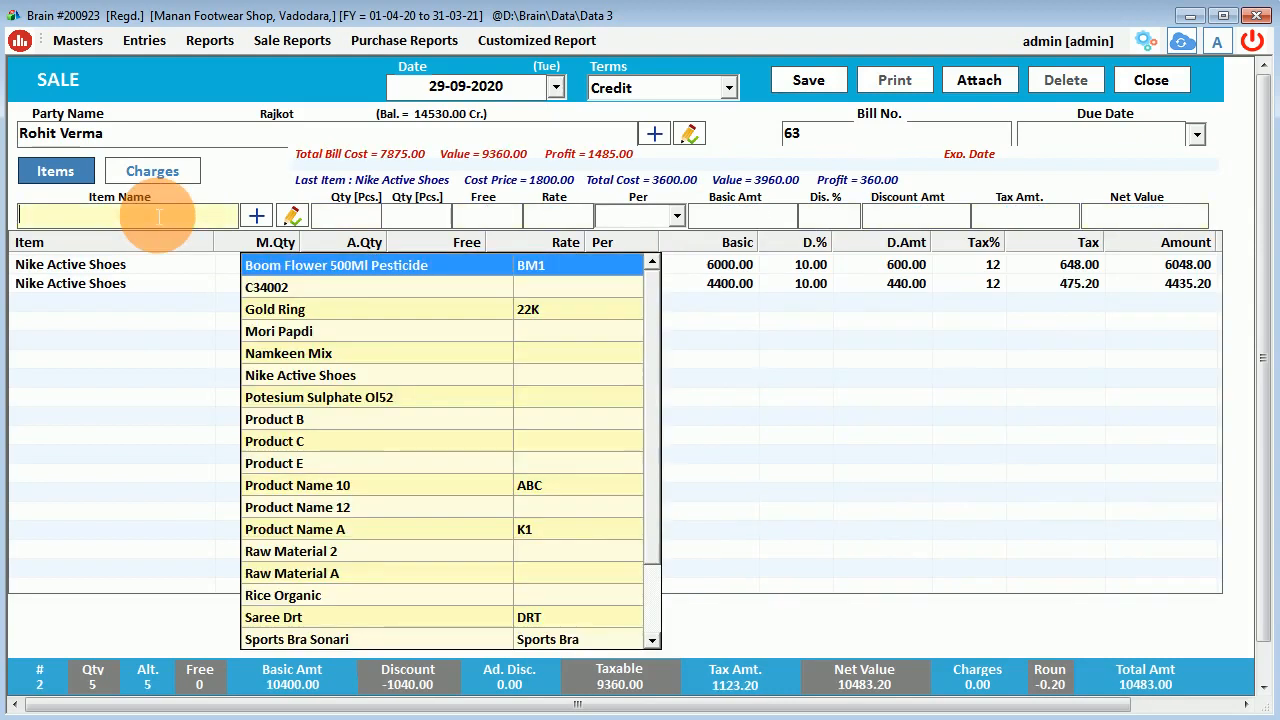
key("Escape")
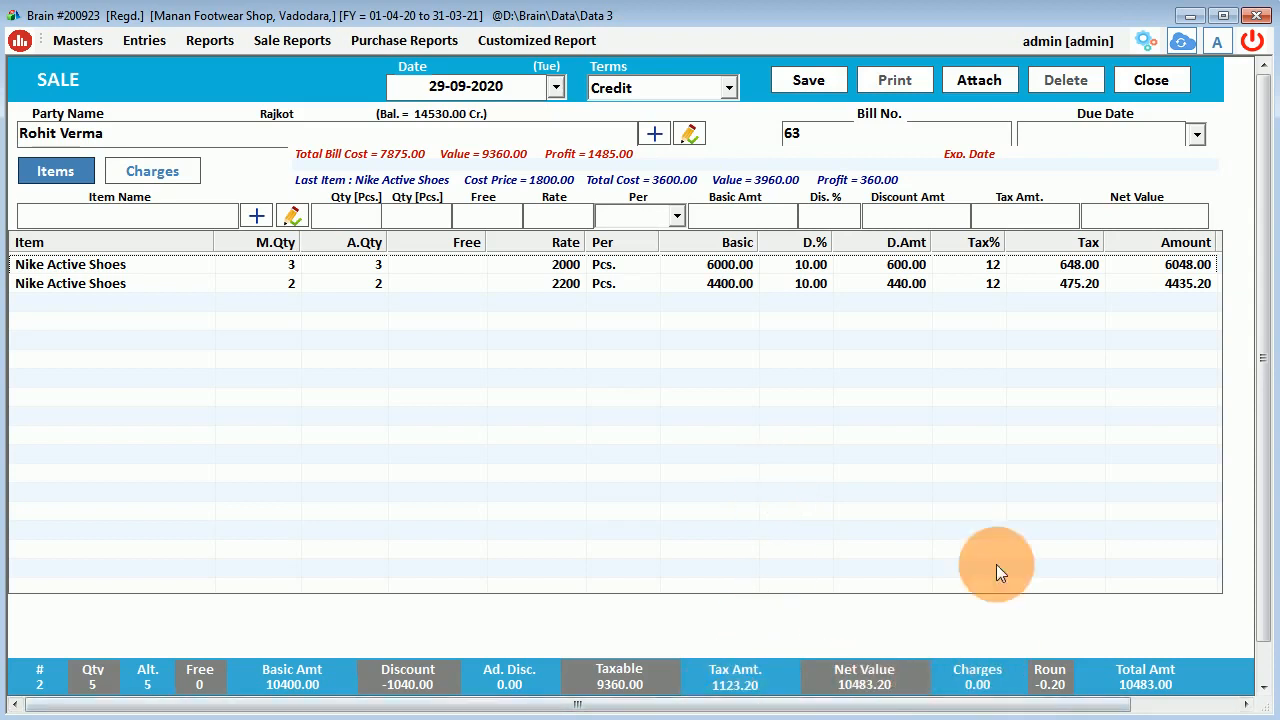
Save bill 63, confirm printing, and open its A5 Wholesale invoice preview.
left_click(799, 86)
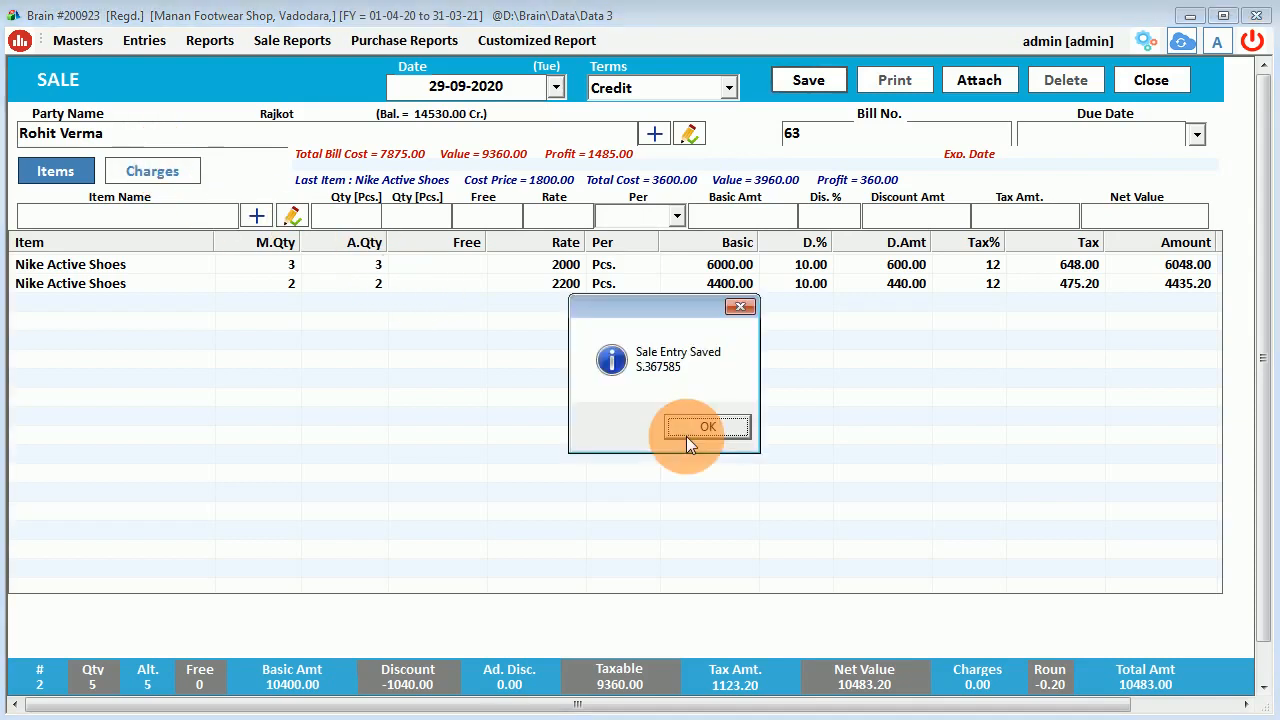
left_click(704, 427)
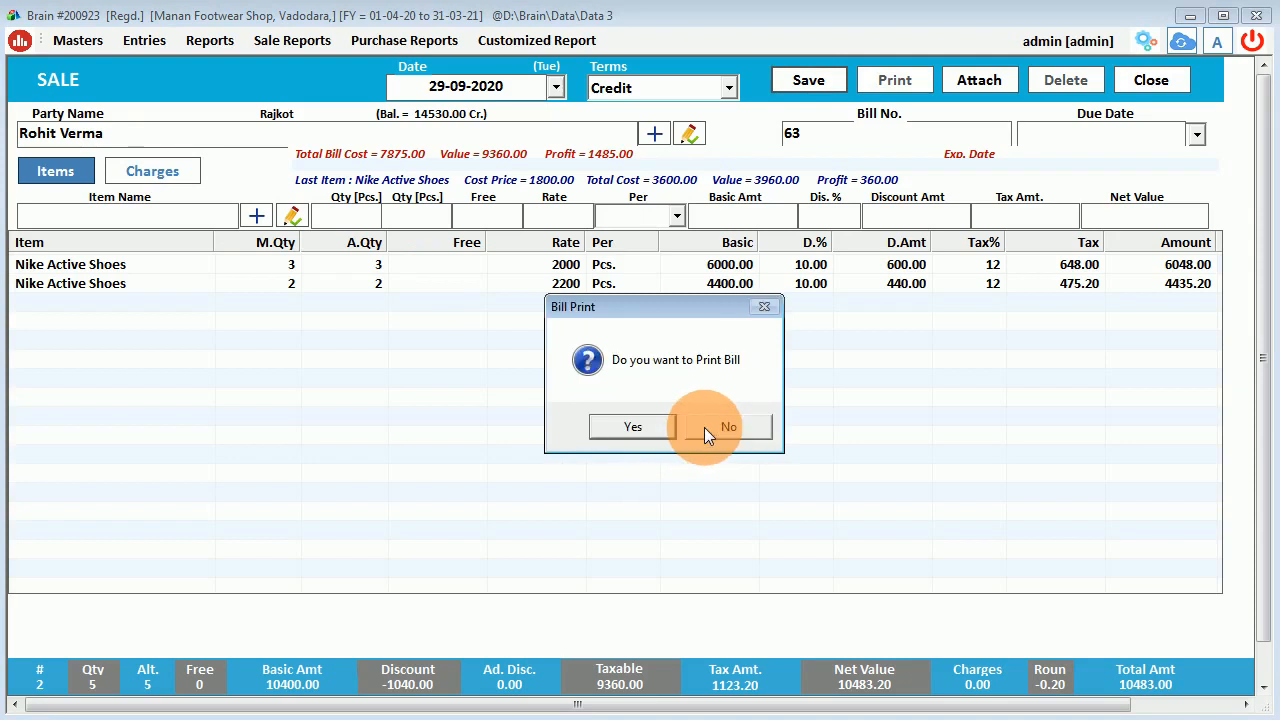
left_click(652, 428)
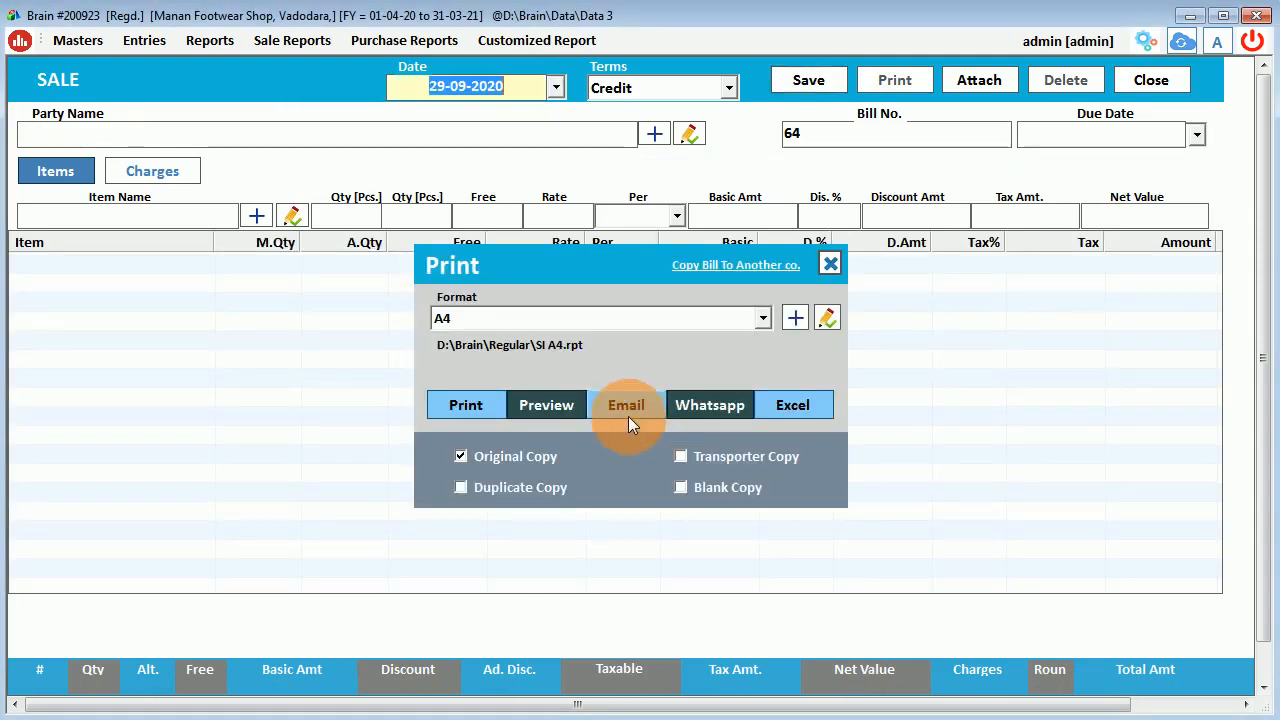
left_click(570, 319)
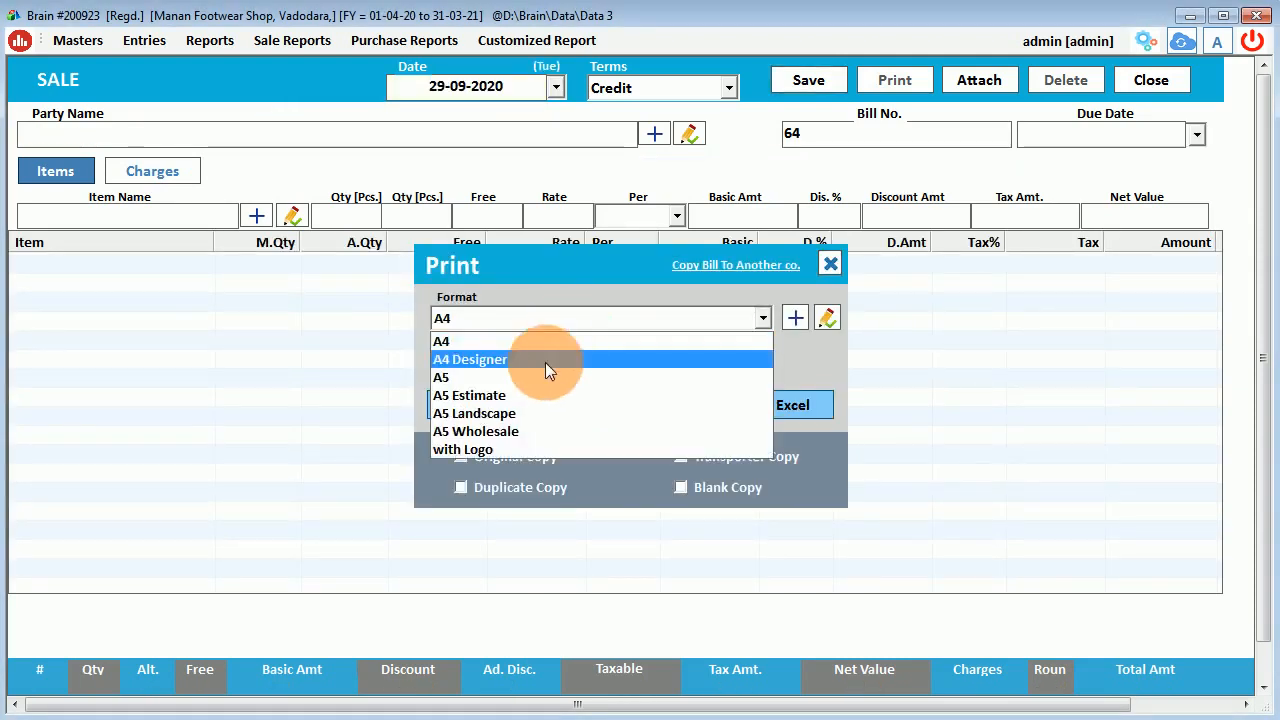
left_click(475, 431)
left_click(540, 418)
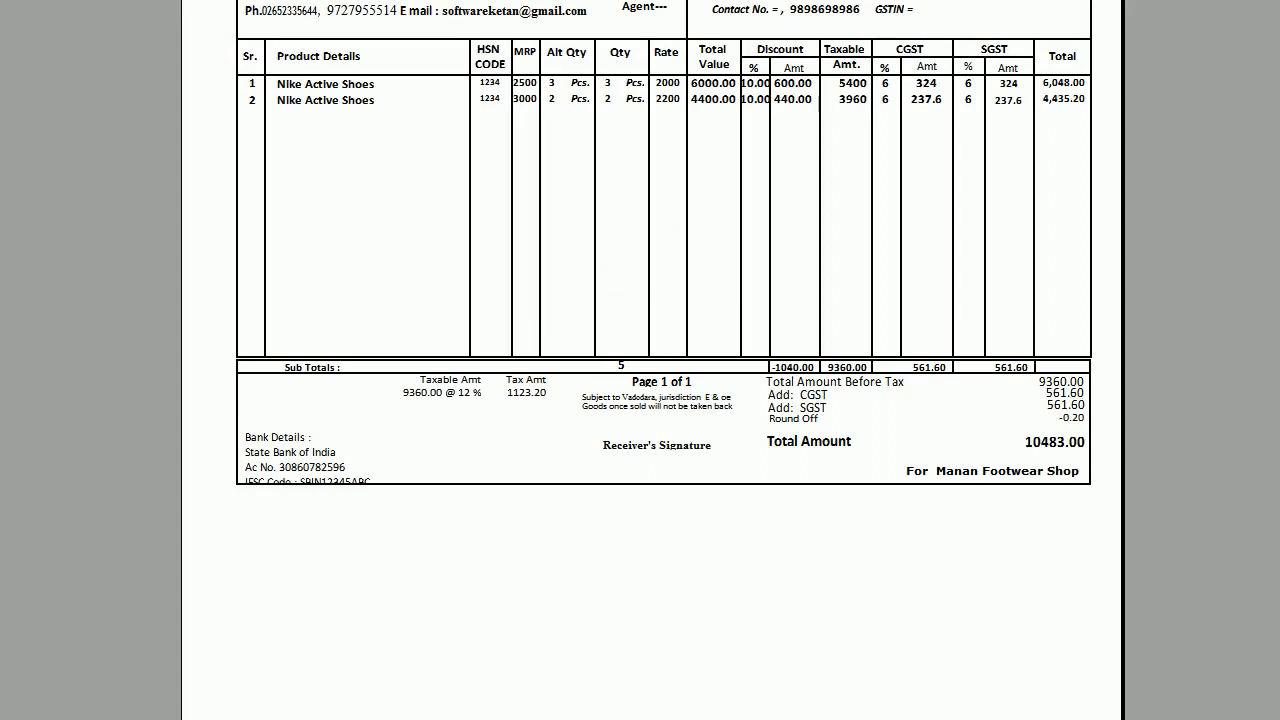
Resize the preview and check seller, buyer and row 1 values (MRP 2500, rate 2000, 6000.00).
left_click(1279, 0)
left_click_drag(722, 0, 963, 33)
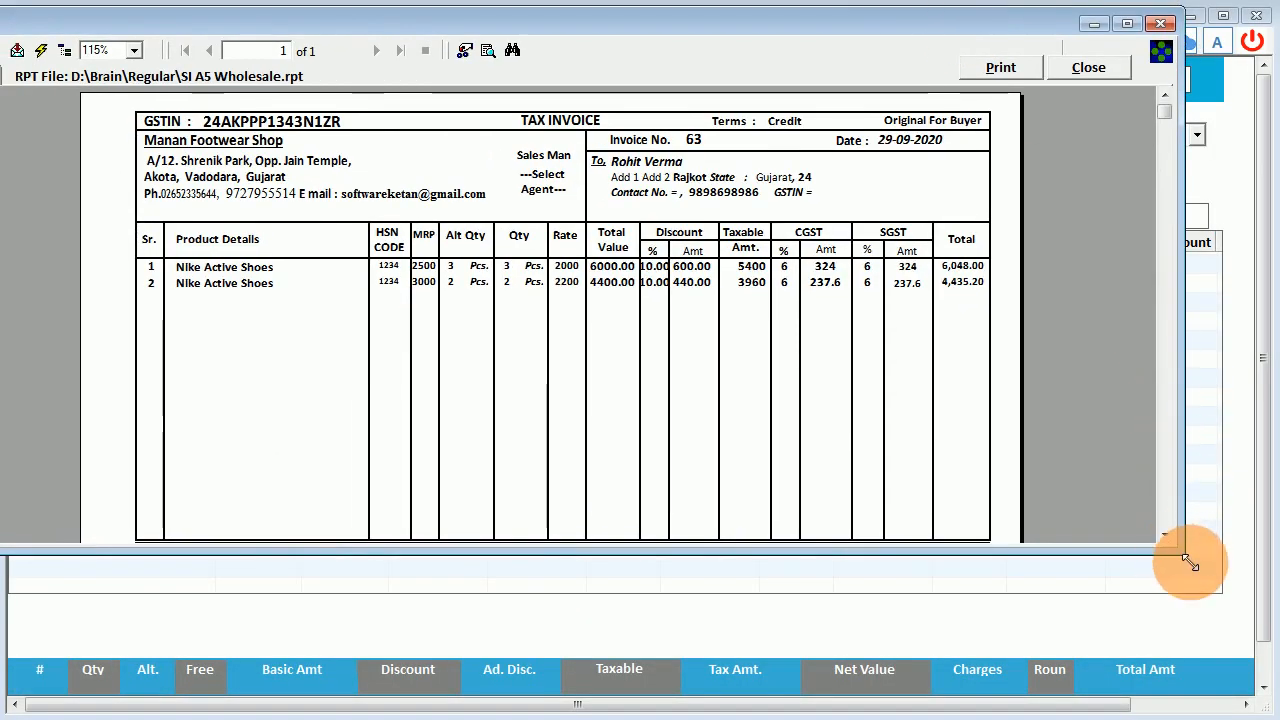
left_click_drag(1187, 557, 1277, 719)
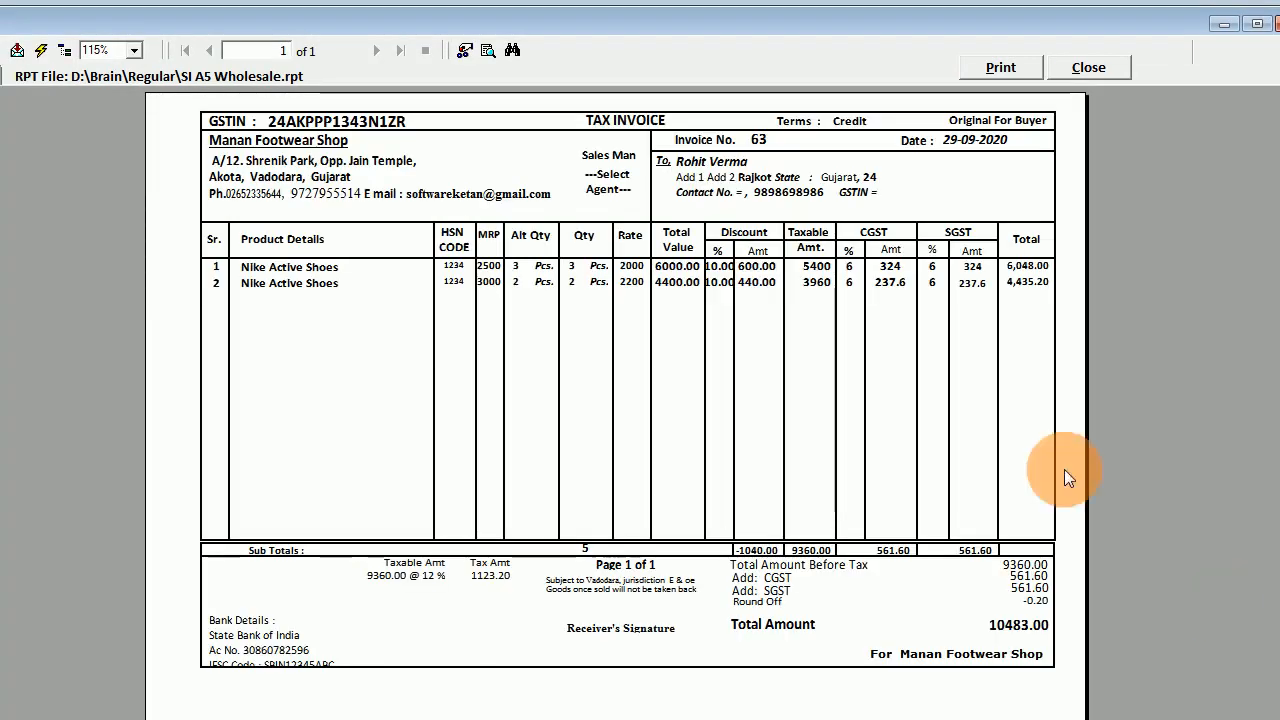
left_click(286, 182)
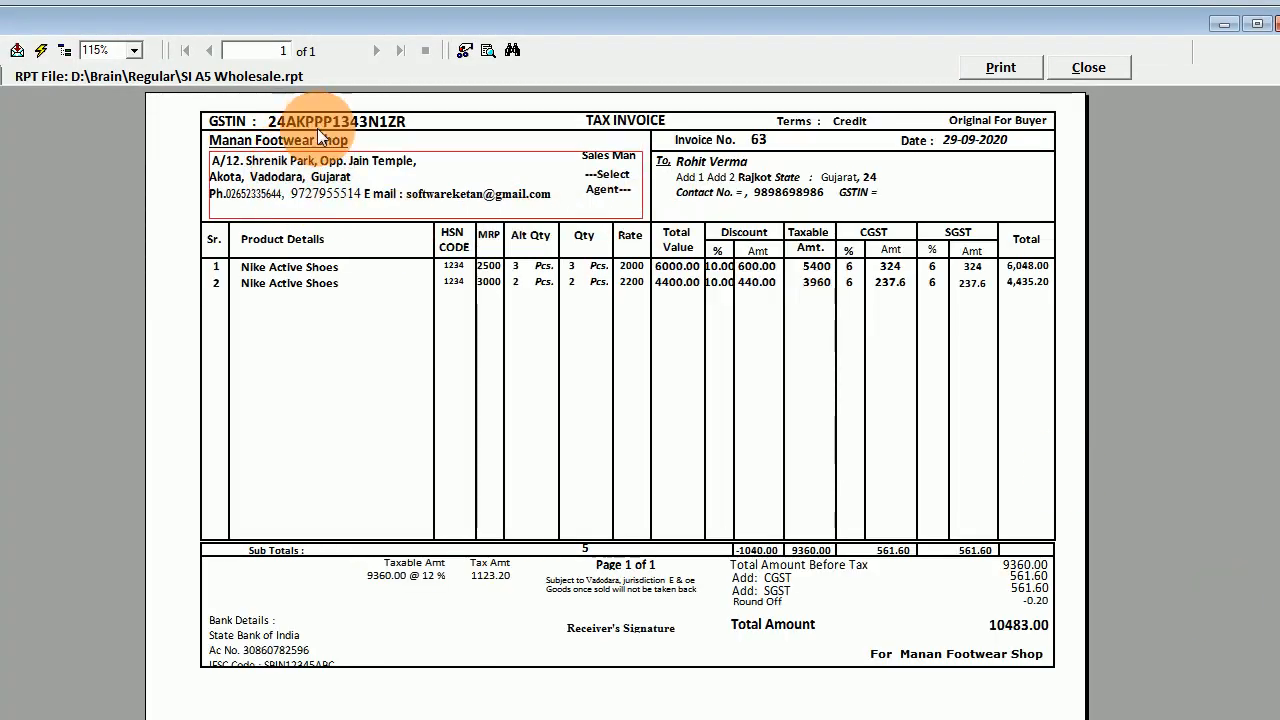
left_click(715, 185)
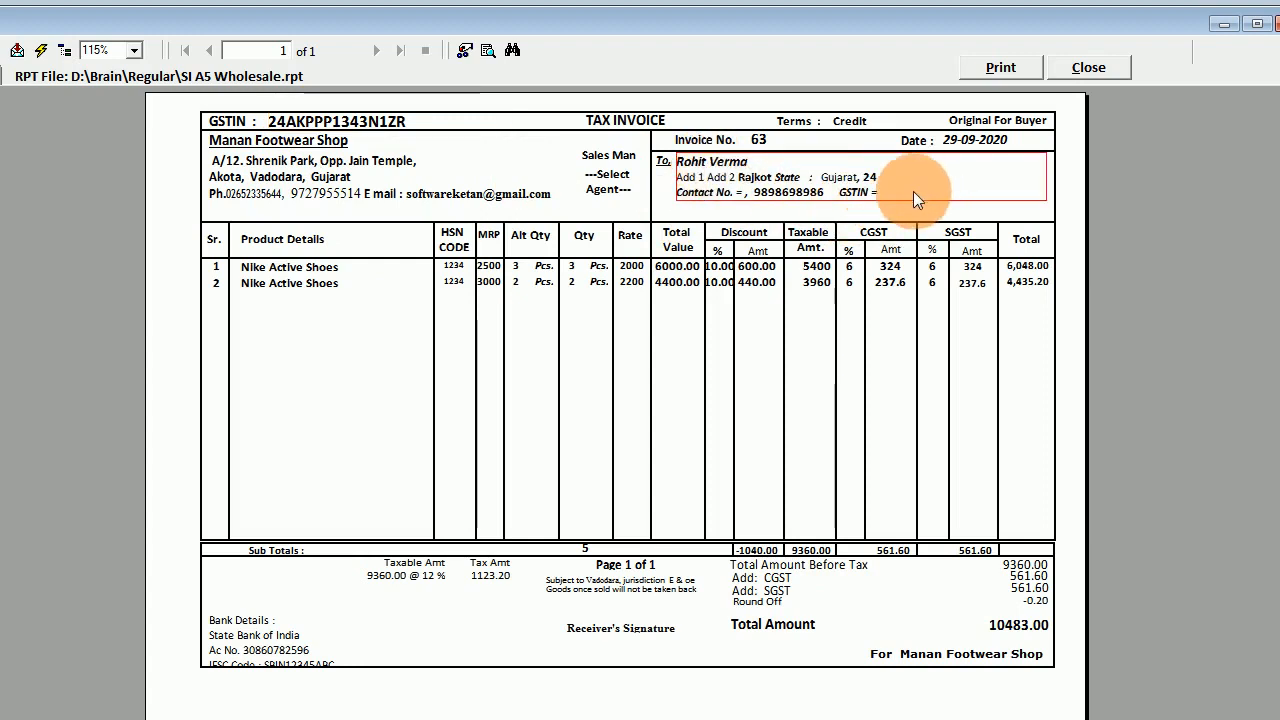
left_click(486, 267)
left_click(521, 265)
left_click(580, 267)
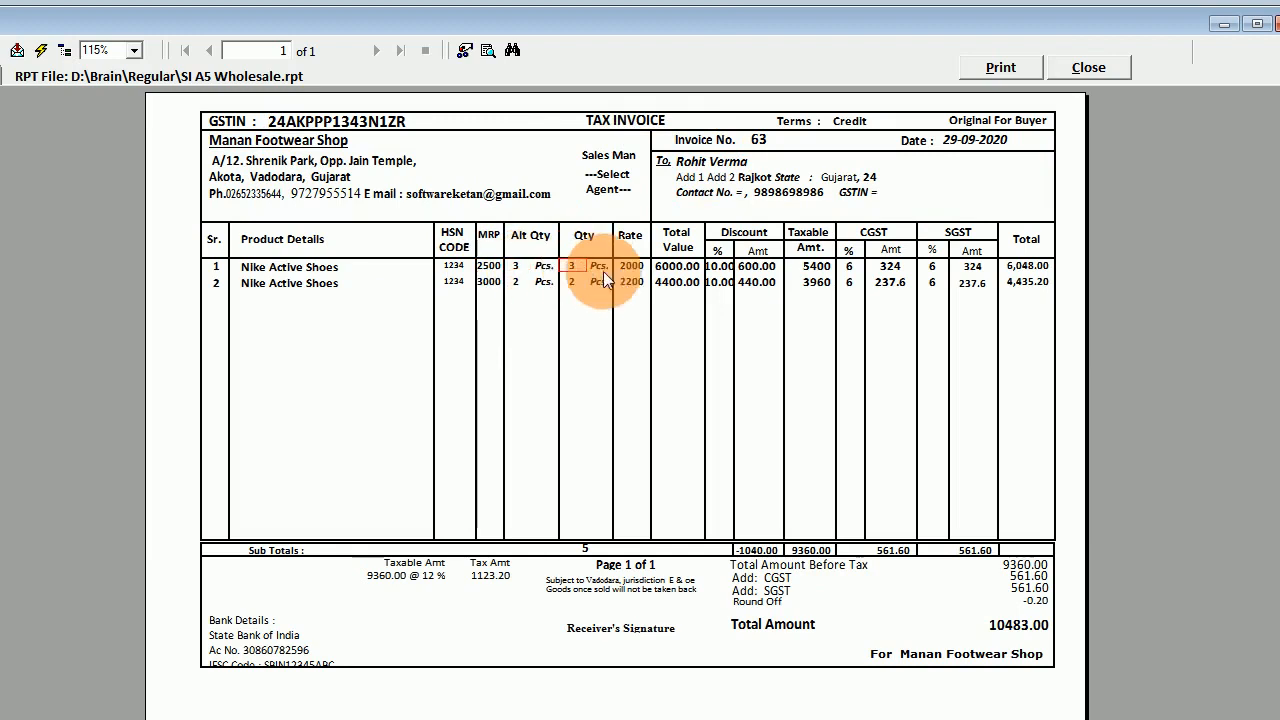
left_click(628, 267)
left_click(672, 268)
left_click(715, 268)
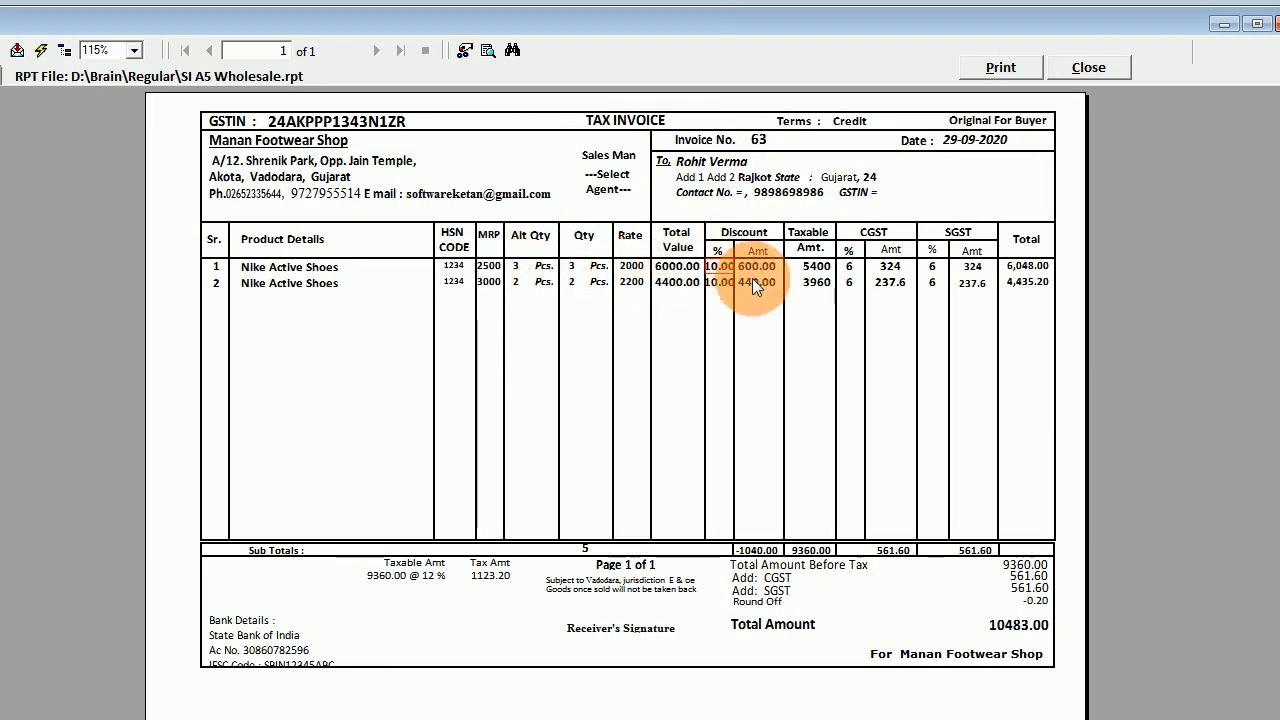
Check the CGST and SGST rates, tax totals and bank details, then close the preview.
left_click(805, 267)
left_click(847, 266)
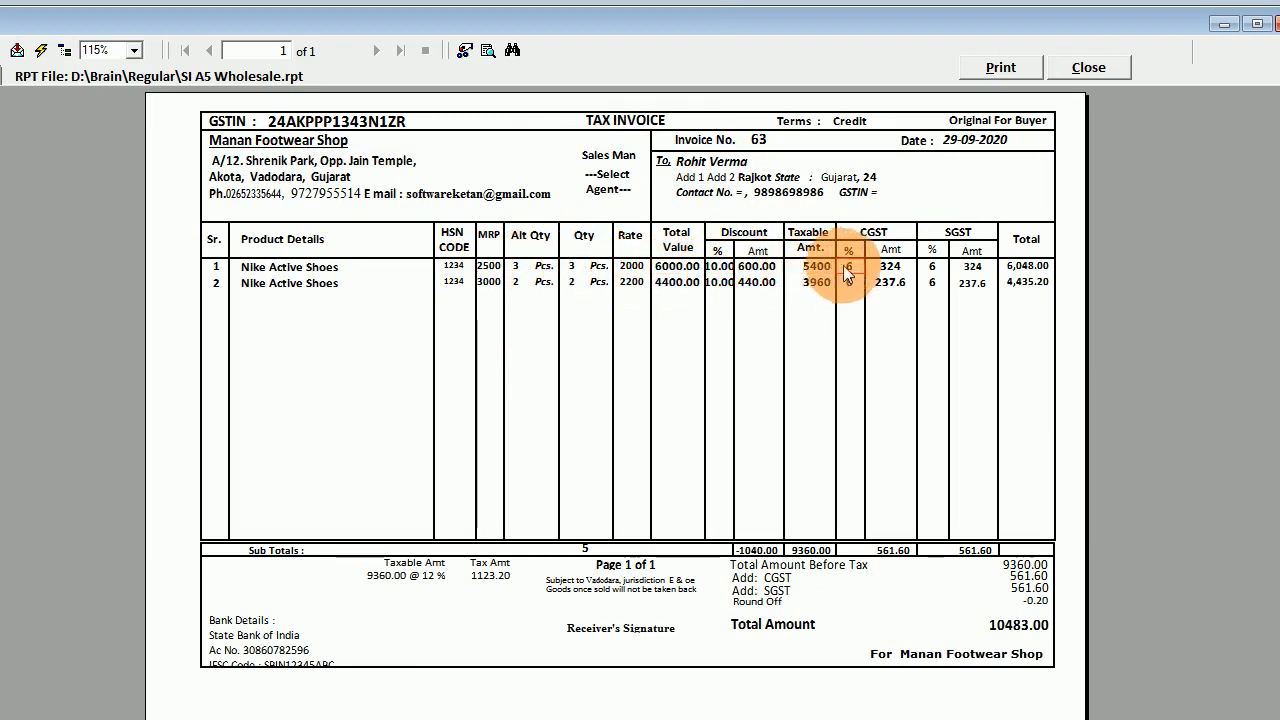
left_click(930, 268)
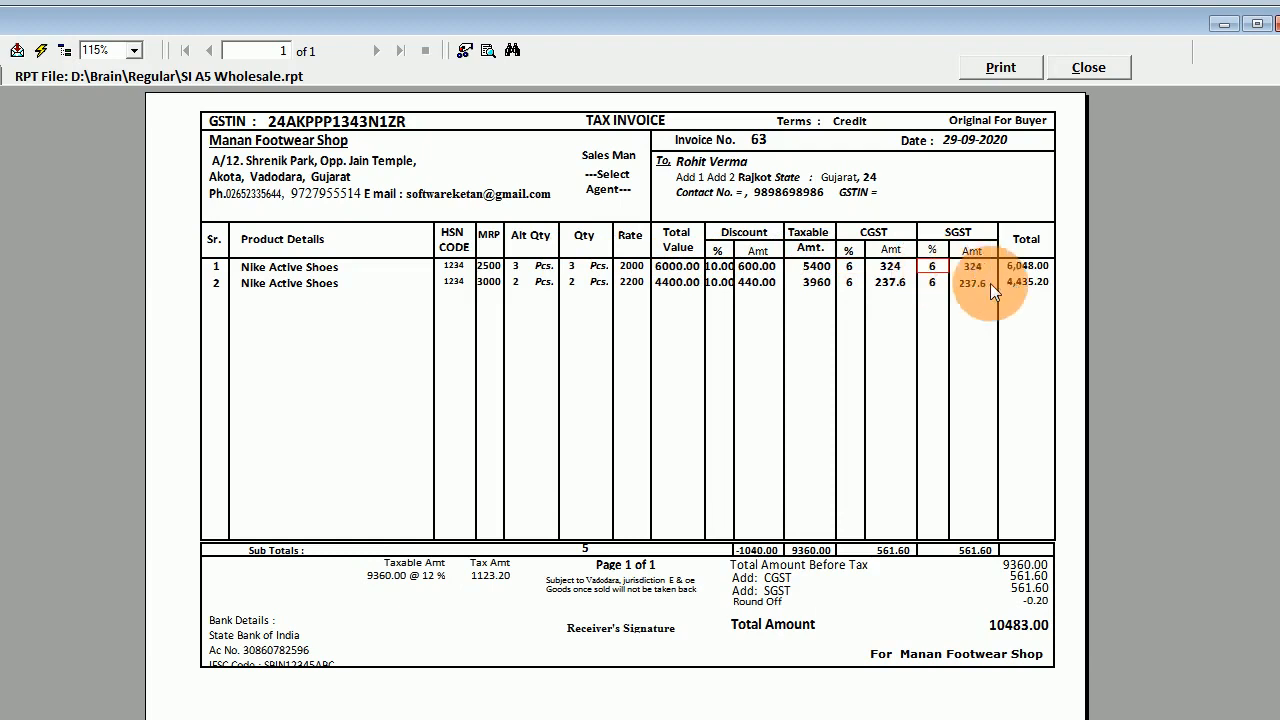
left_click(761, 581)
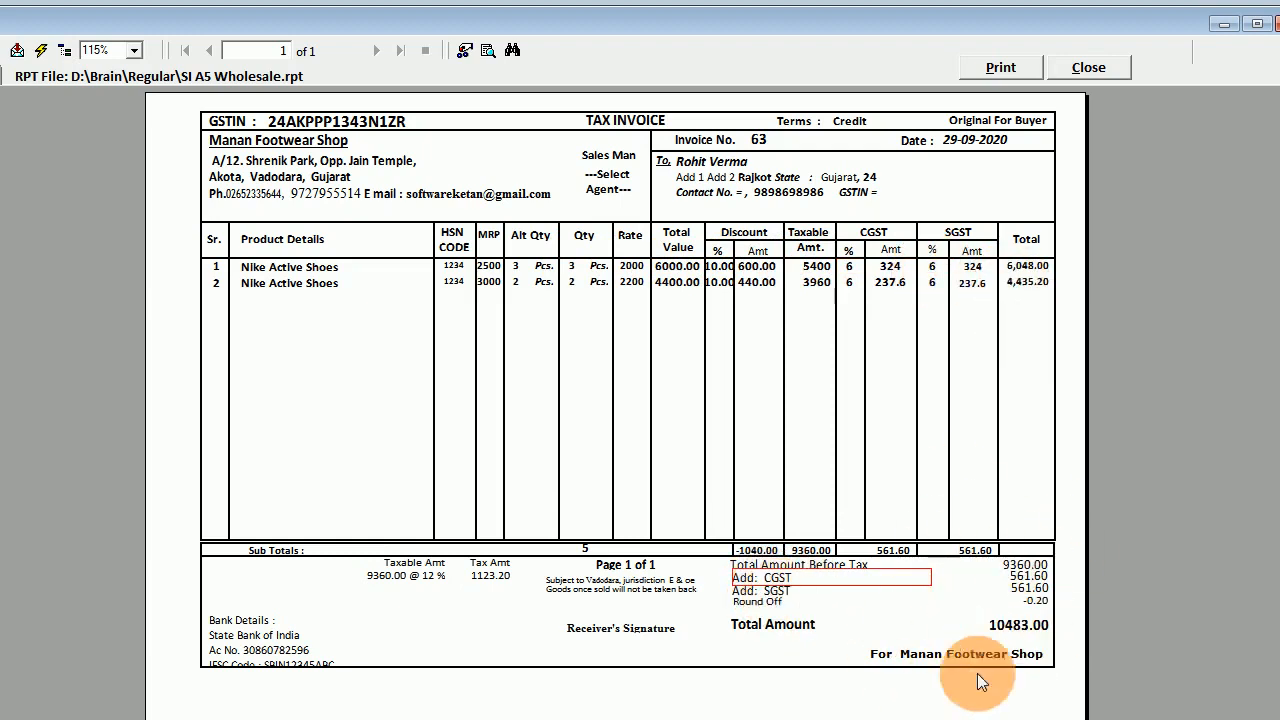
left_click(405, 580)
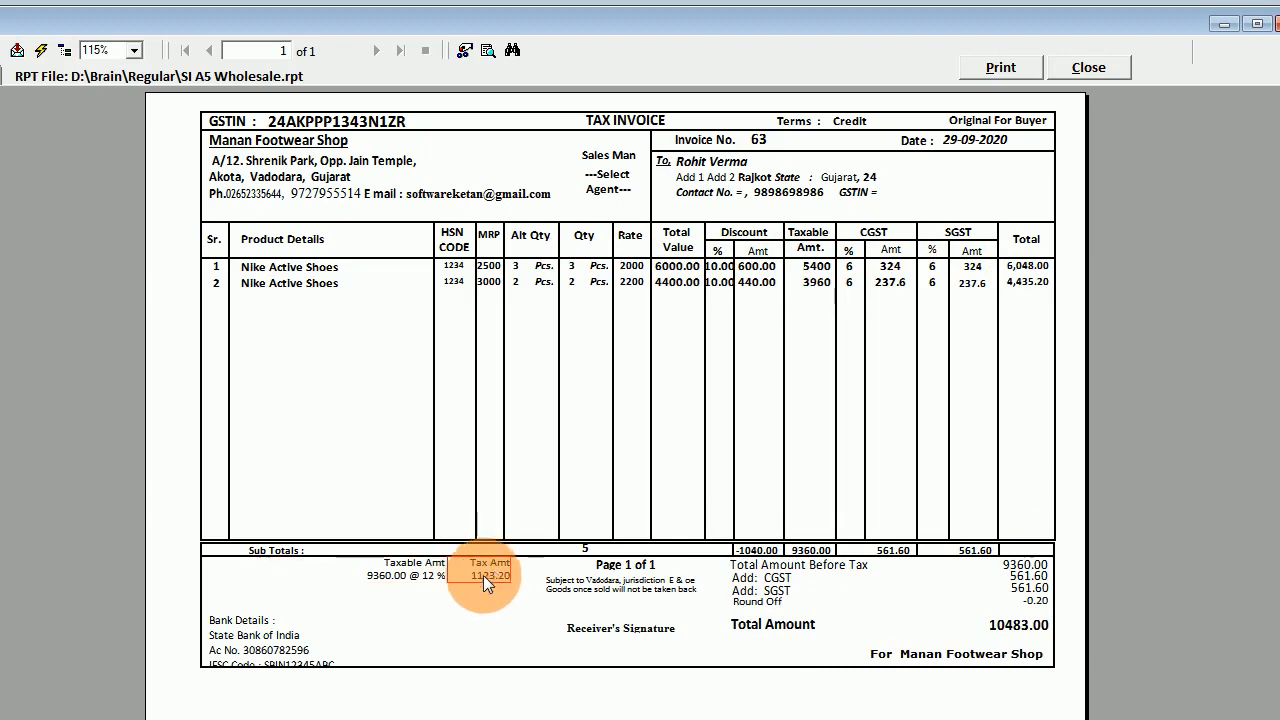
left_click(278, 665)
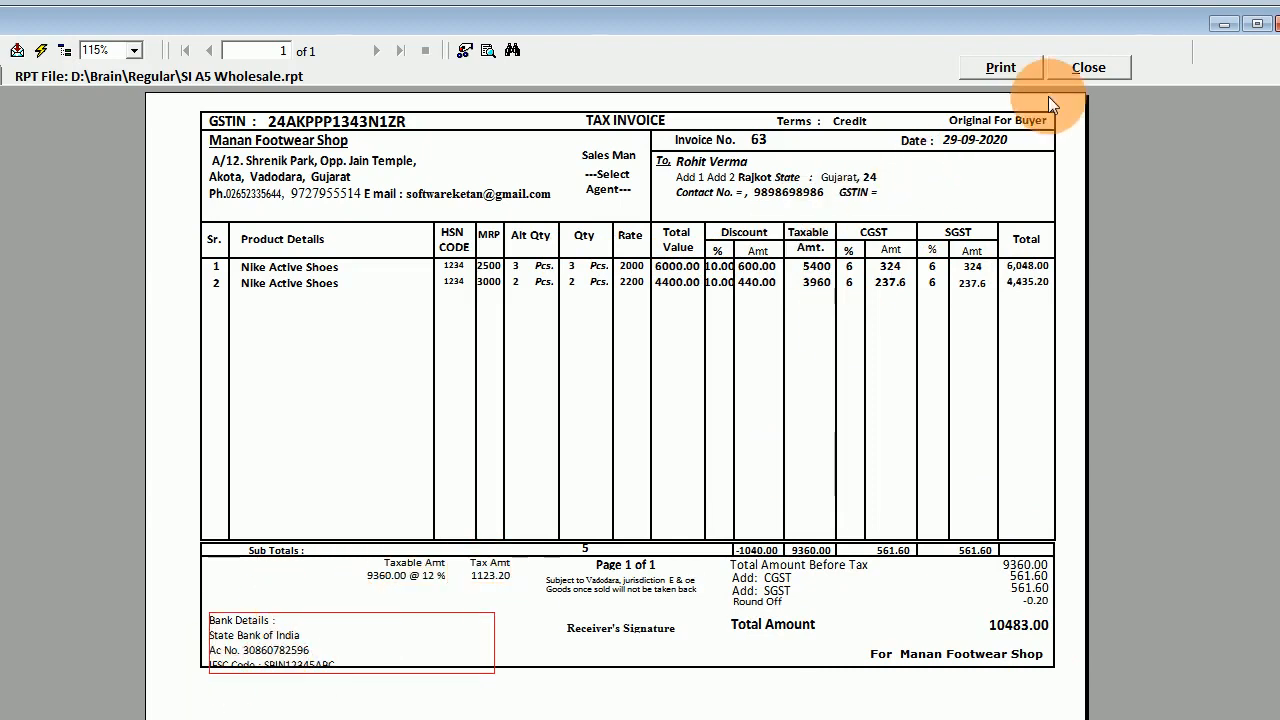
left_click(1072, 69)
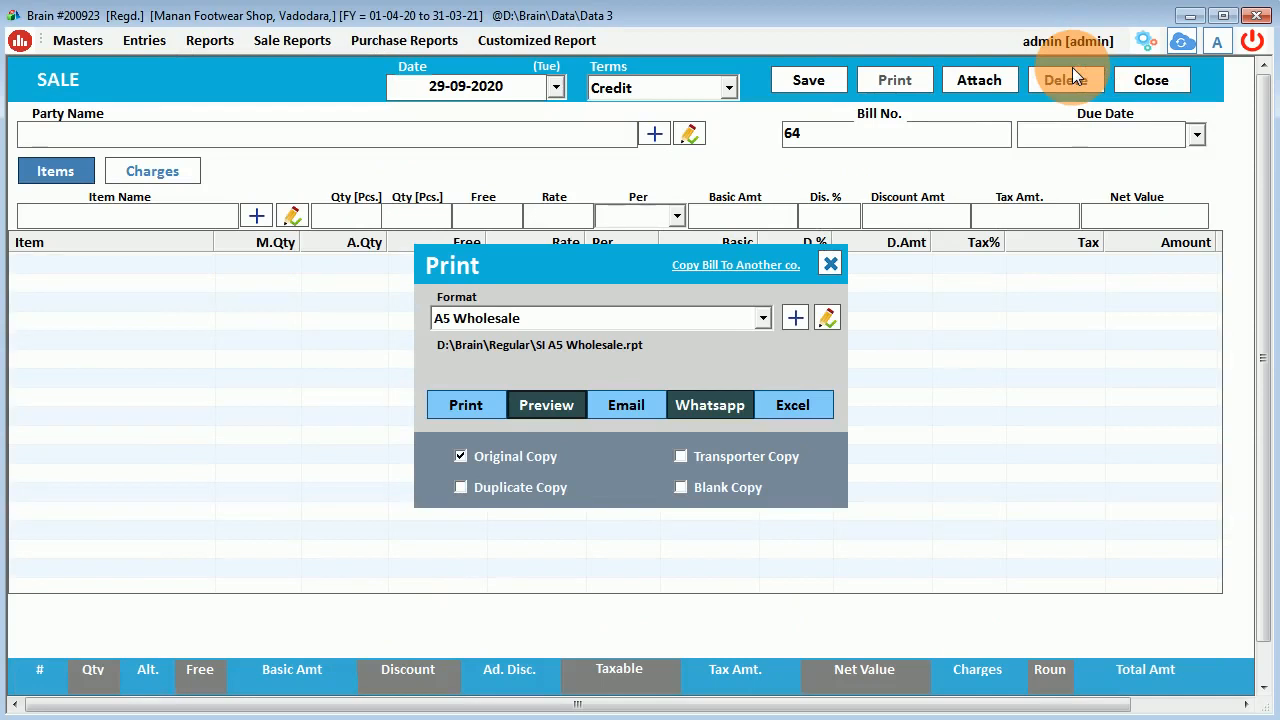
Preview bill 63 in the with Logo format and enlarge the preview window.
left_click(480, 316)
left_click(479, 449)
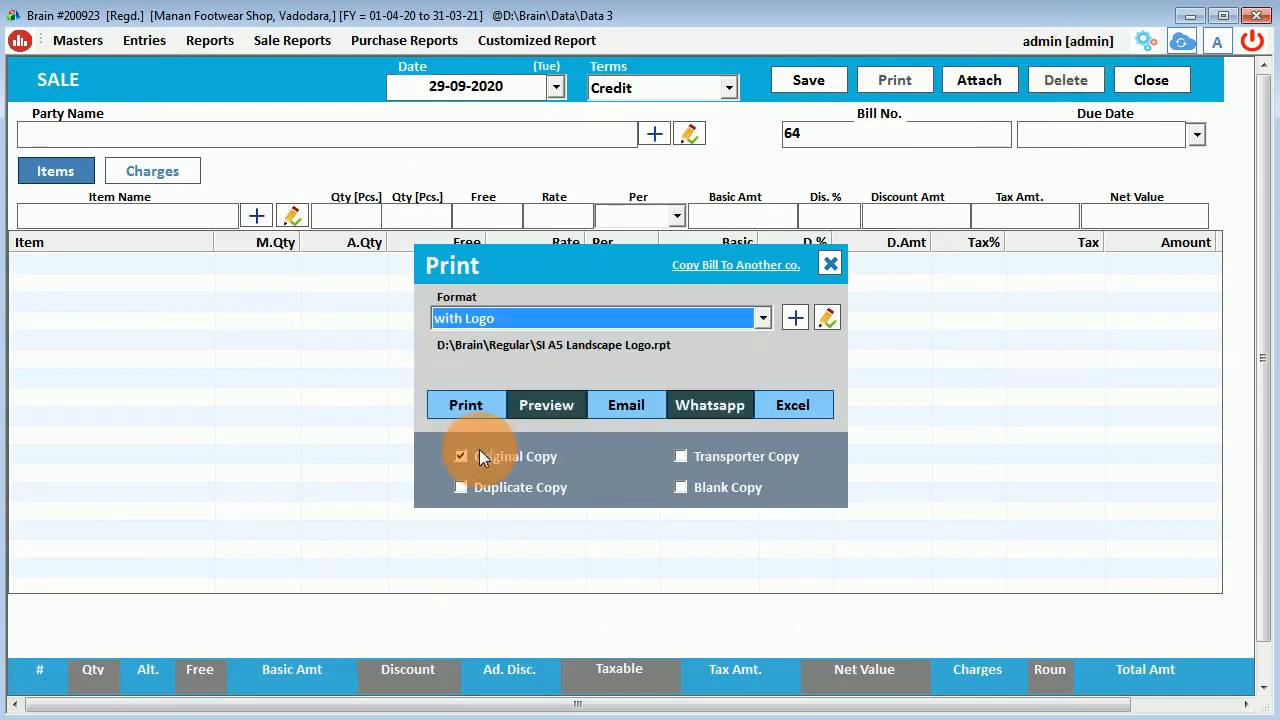
left_click(531, 408)
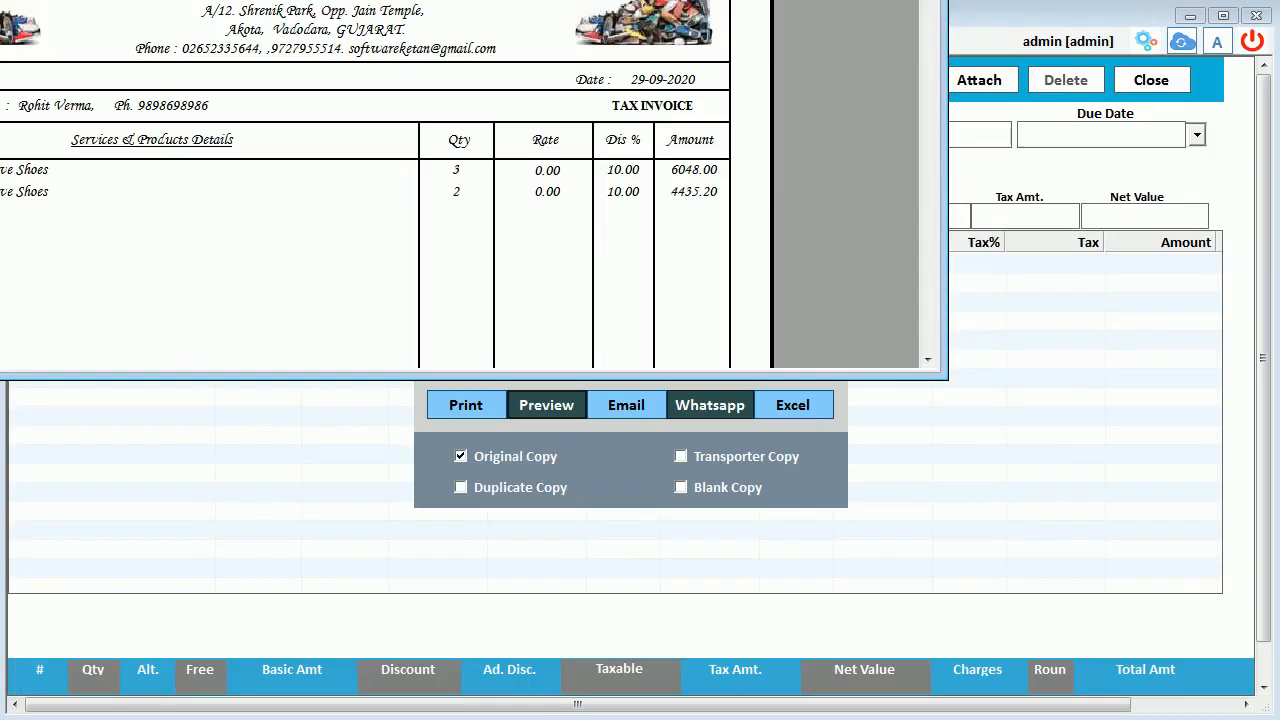
left_click(800, 17)
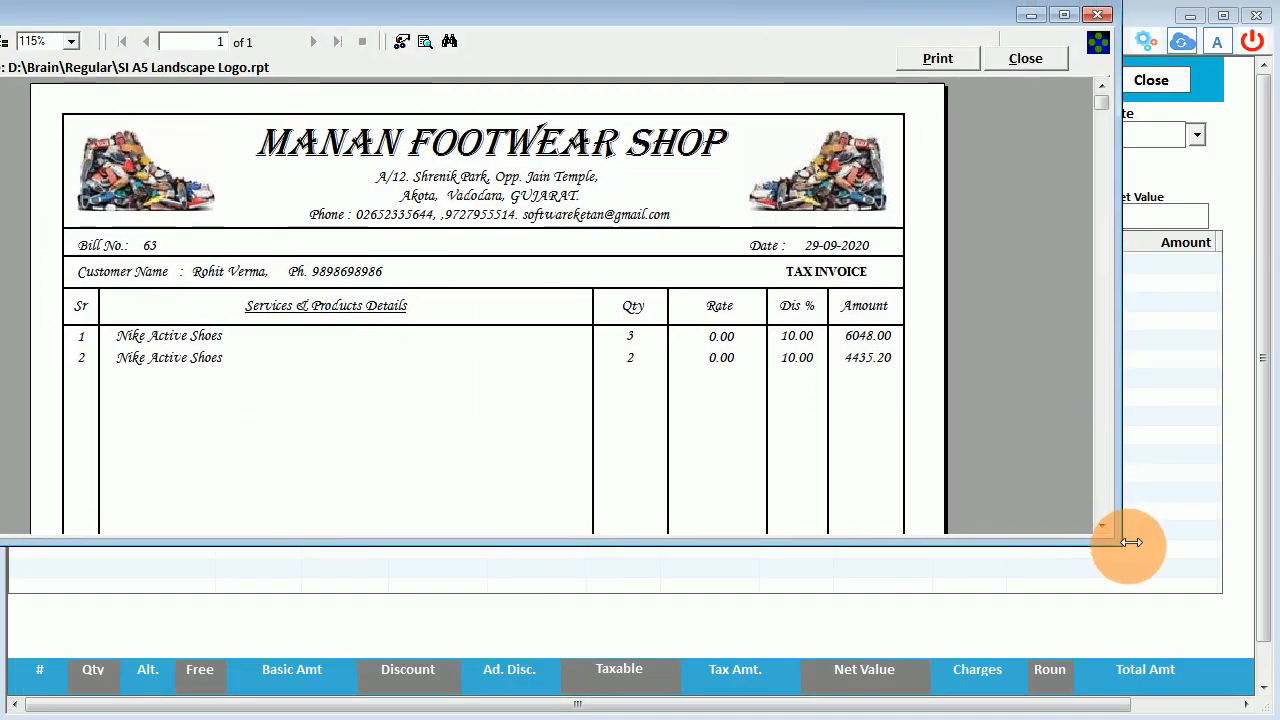
left_click_drag(1121, 545, 1279, 719)
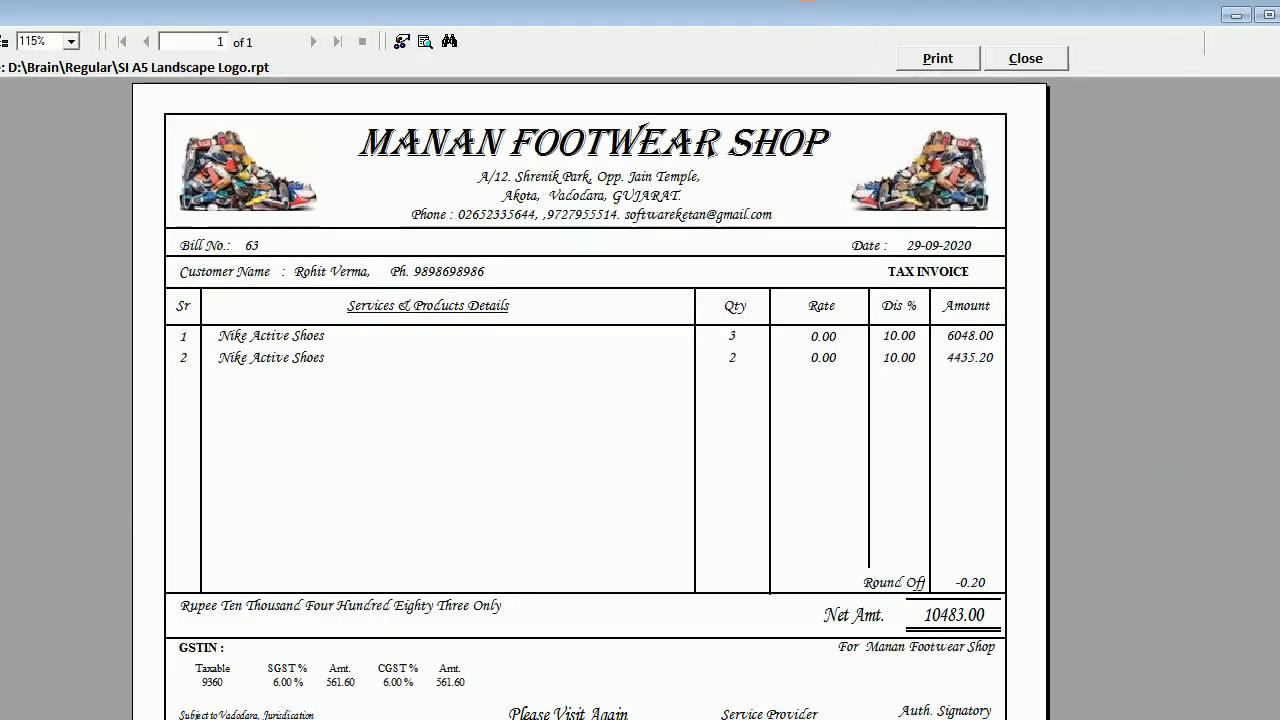
Scroll through the with Logo preview of the 10483.00 bill, then close it.
left_click_drag(777, 20, 851, 0)
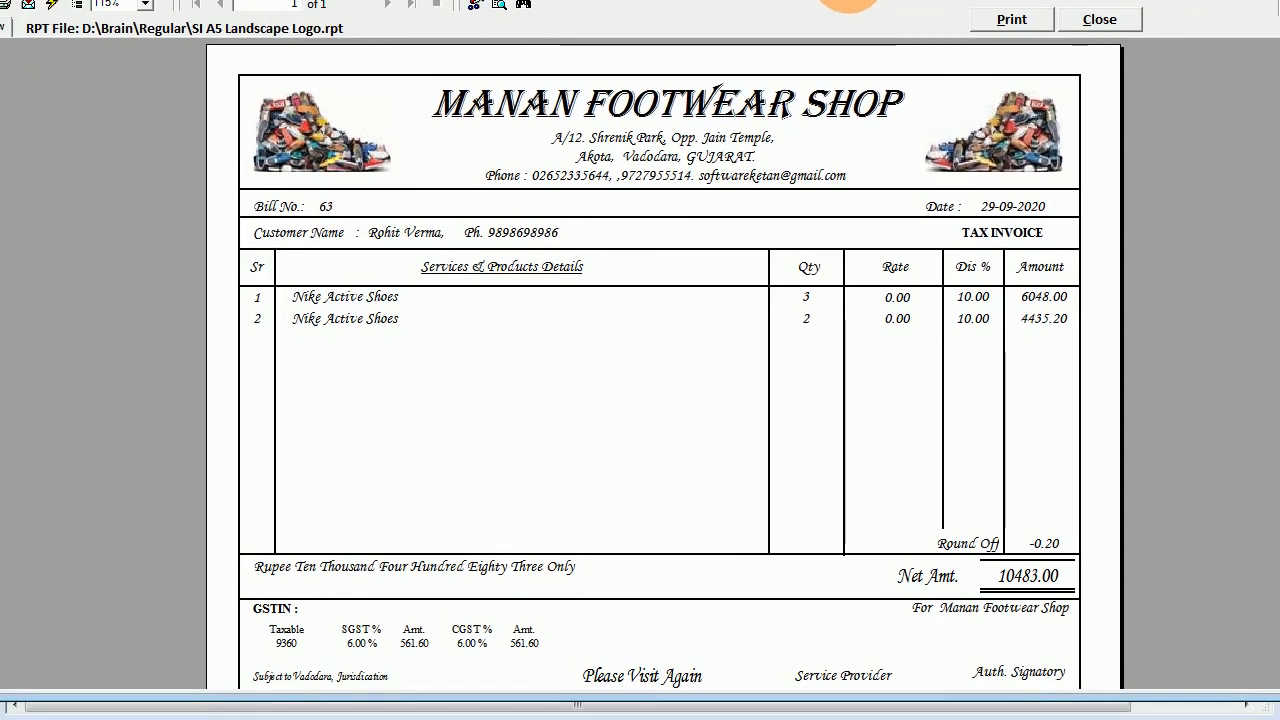
left_click_drag(905, 708, 905, 719)
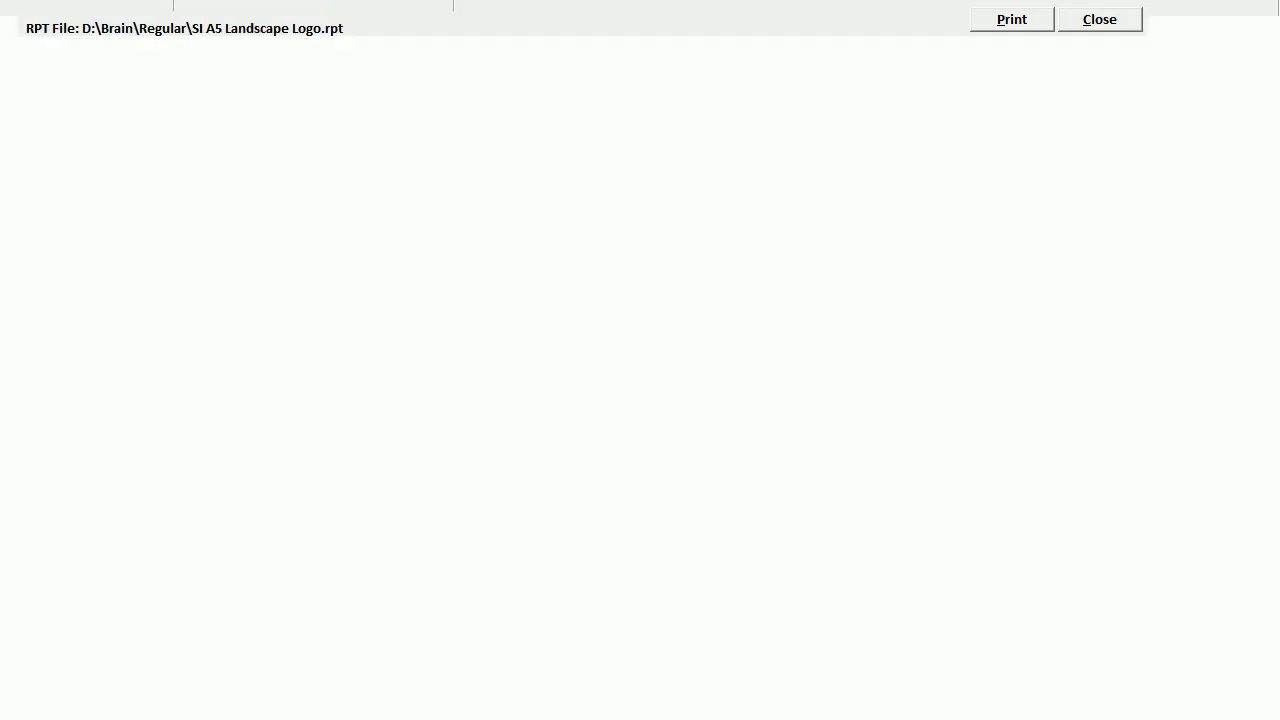
scroll(876, 506, "down", 3)
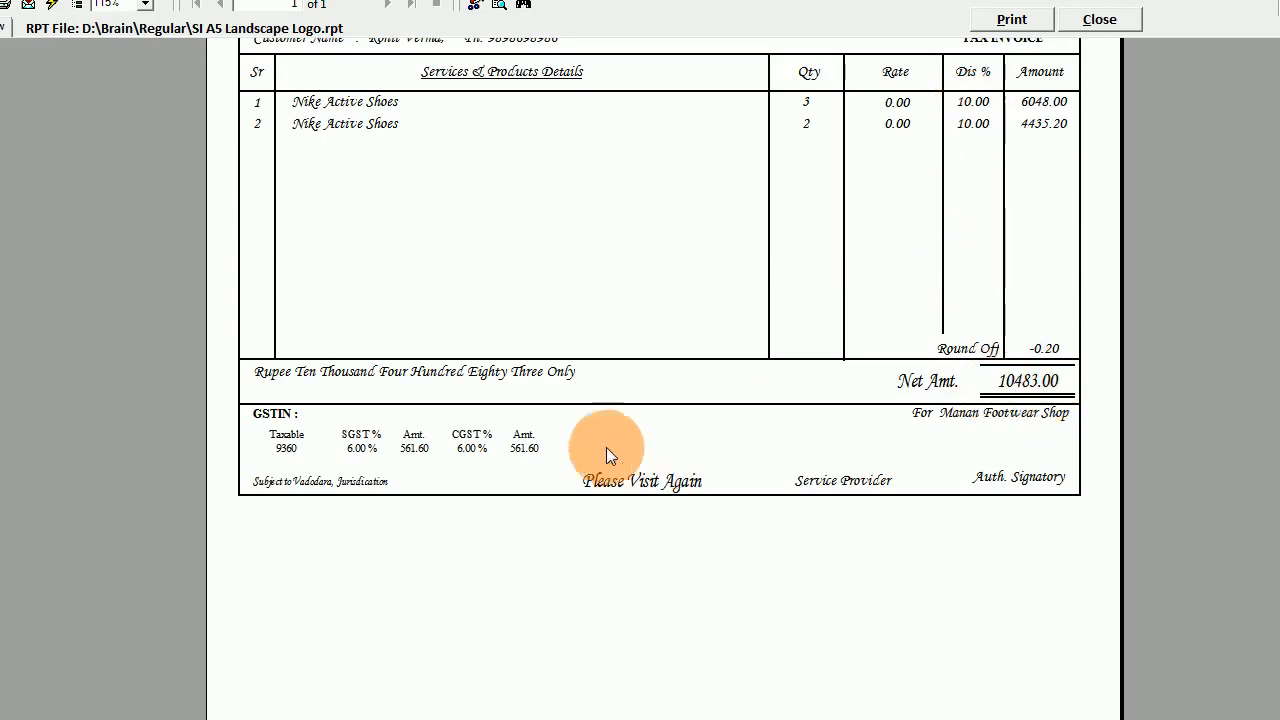
scroll(648, 463, "up", 3)
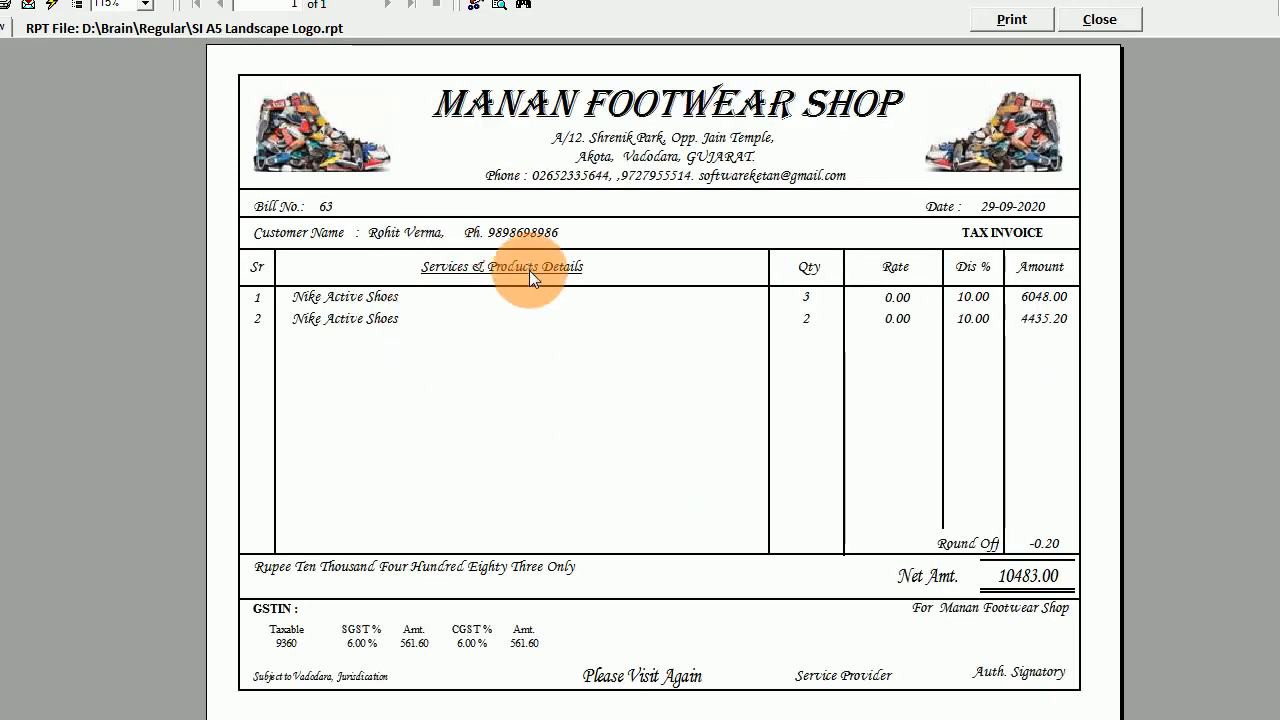
left_click(1099, 19)
left_click(766, 314)
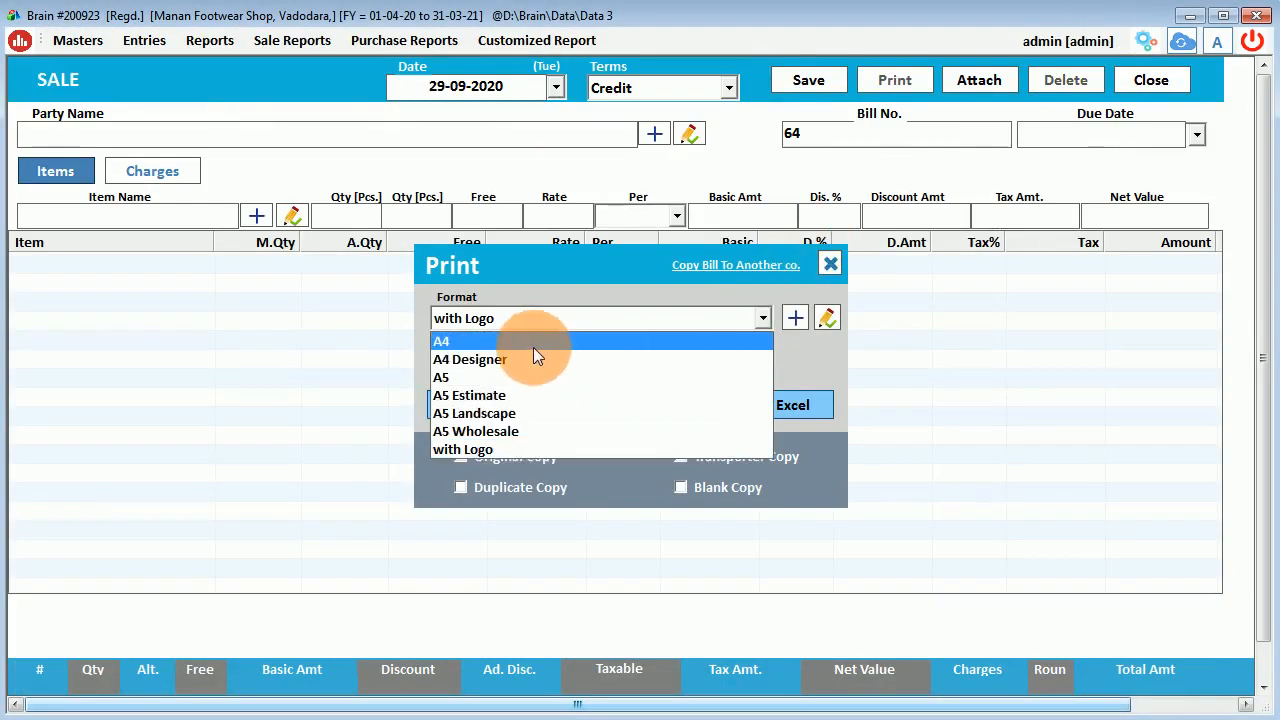
Preview bill 63 in the A5 Estimate format and enlarge the preview window.
left_click(513, 401)
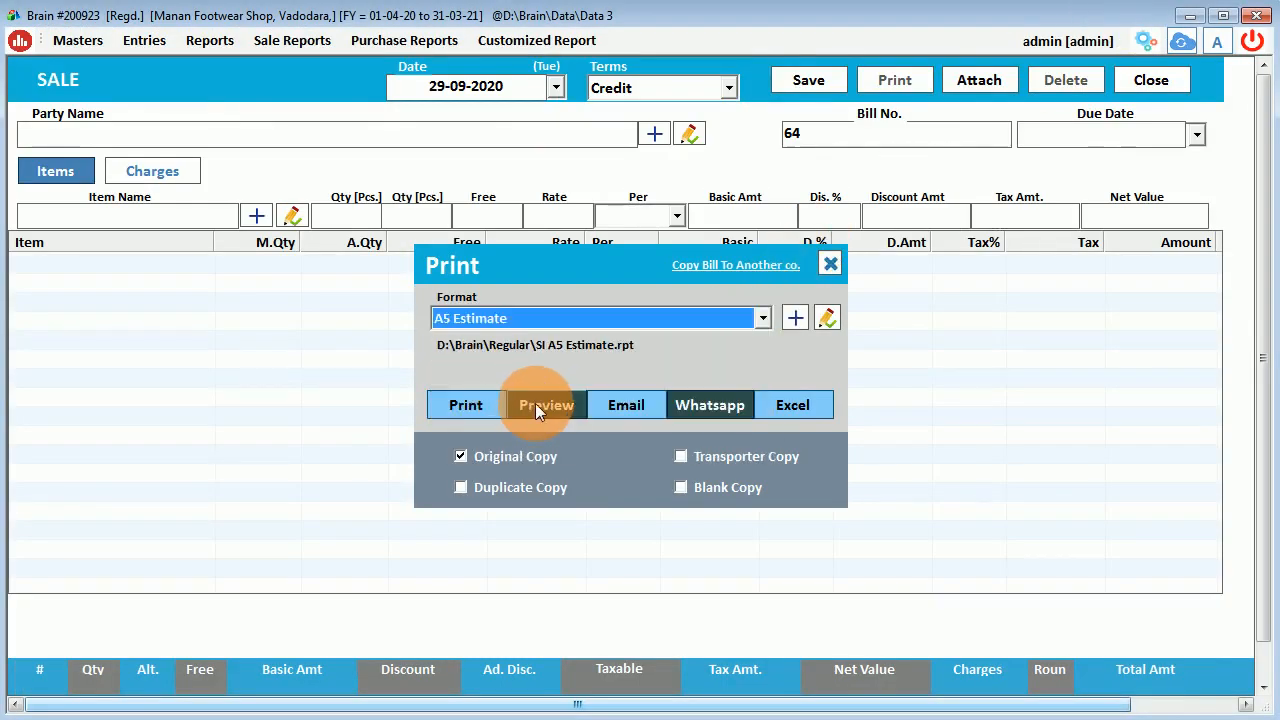
left_click(536, 410)
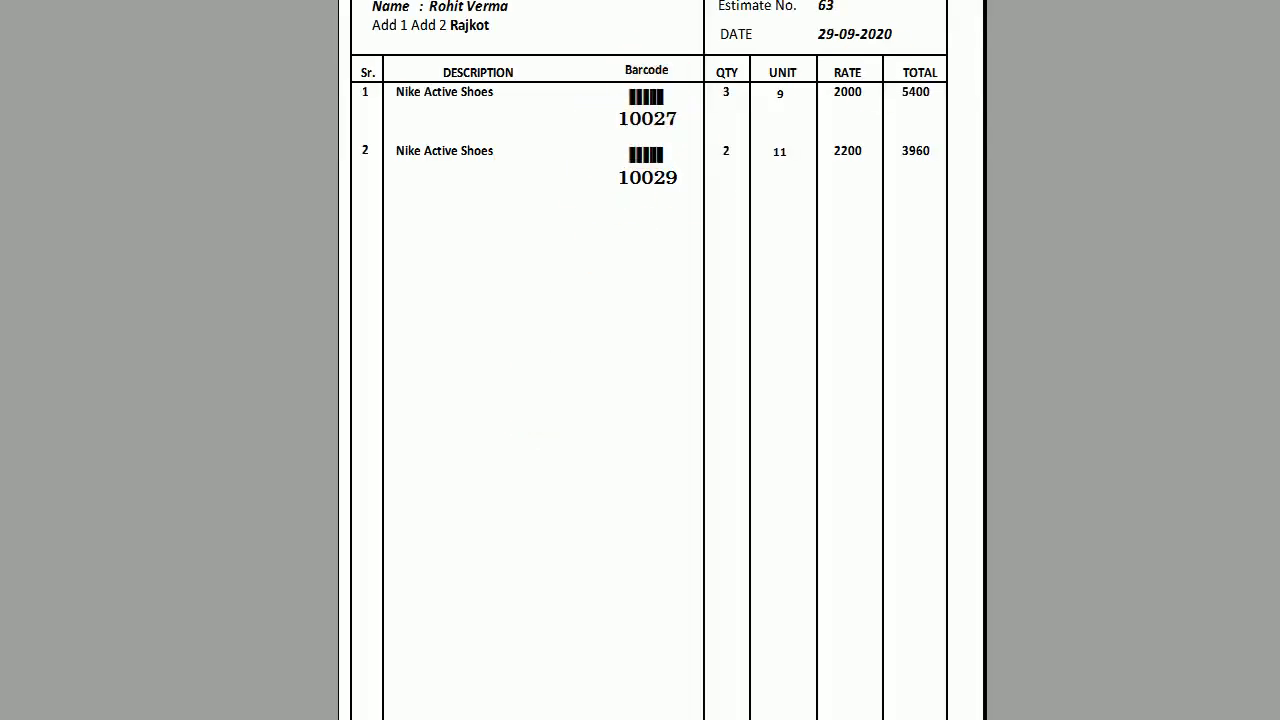
double_click(850, 2)
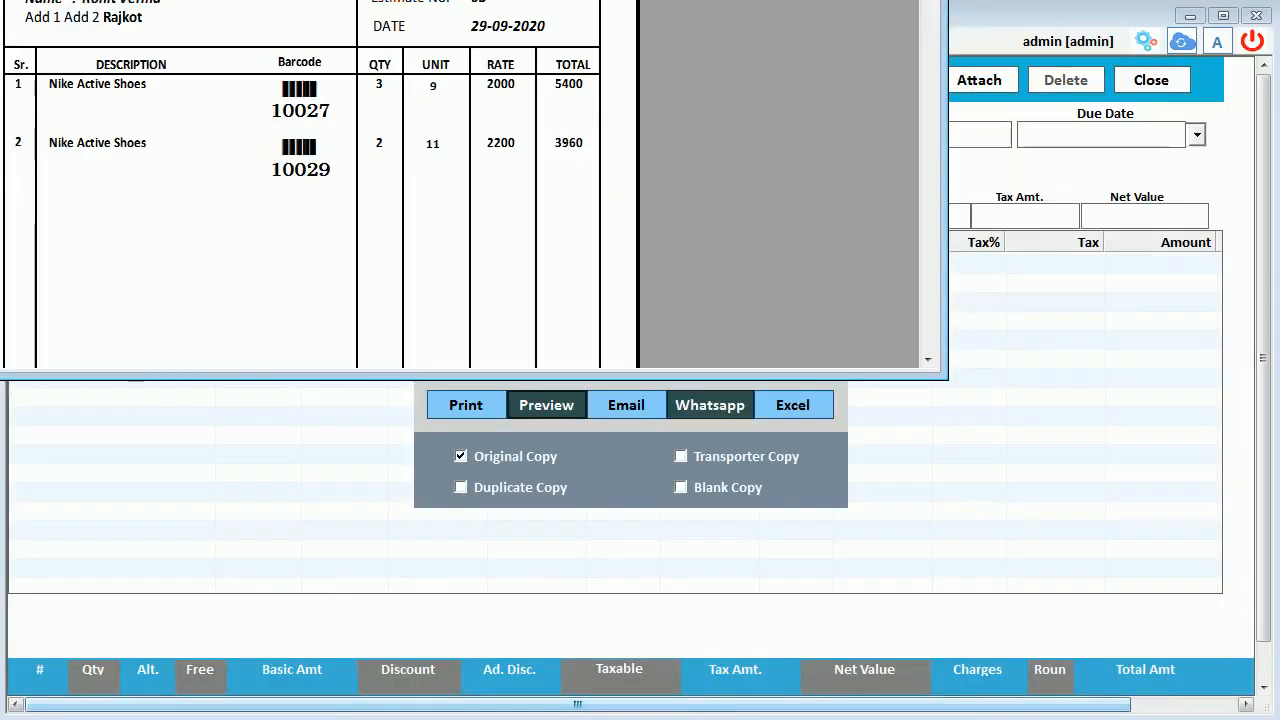
left_click_drag(850, 2, 1000, 2)
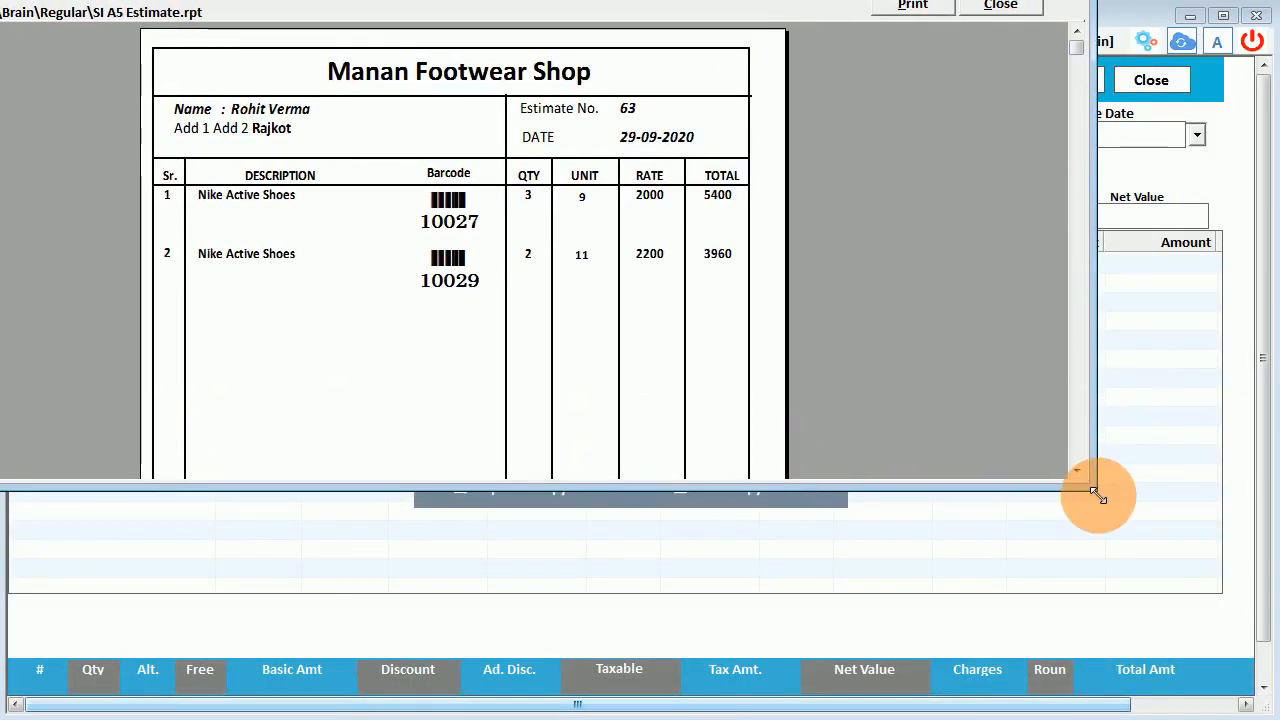
left_click_drag(1094, 491, 1172, 697)
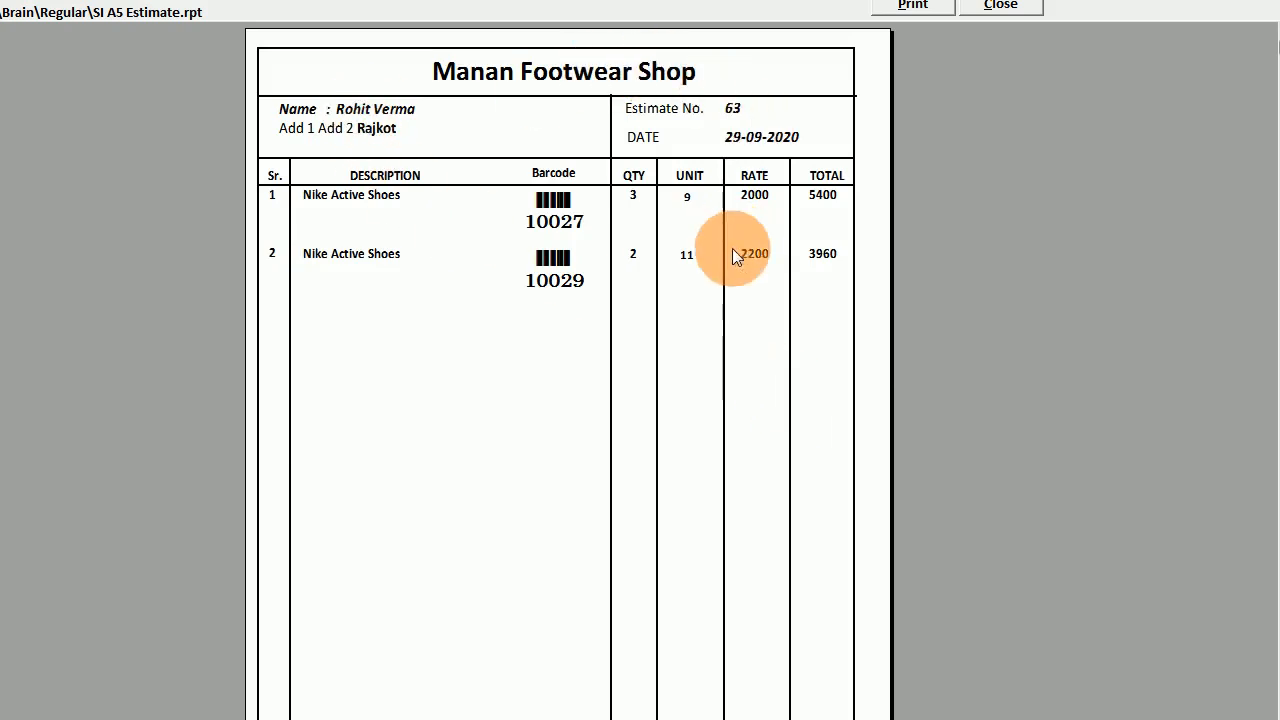
Check the Previous Balance of -14,530.00, then close the preview and print options.
scroll(732, 255, "down", 3)
scroll(732, 265, "up", 3)
scroll(641, 331, "down", 3)
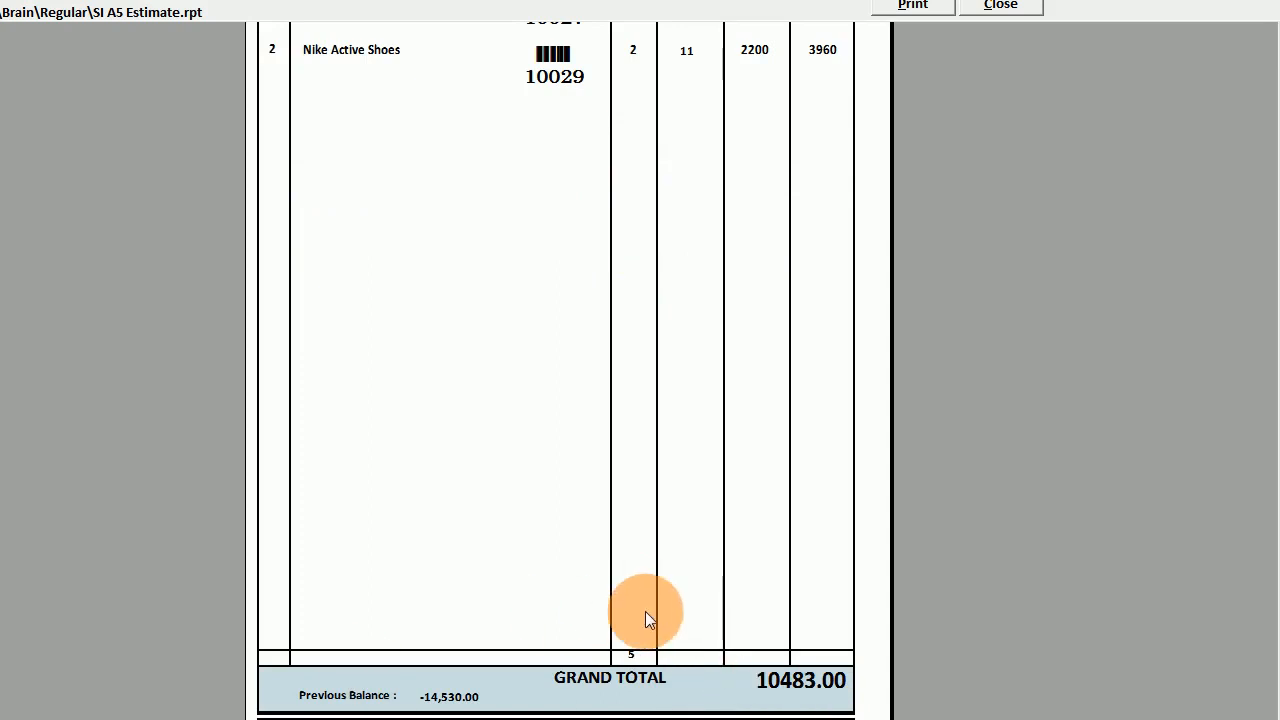
left_click(447, 696)
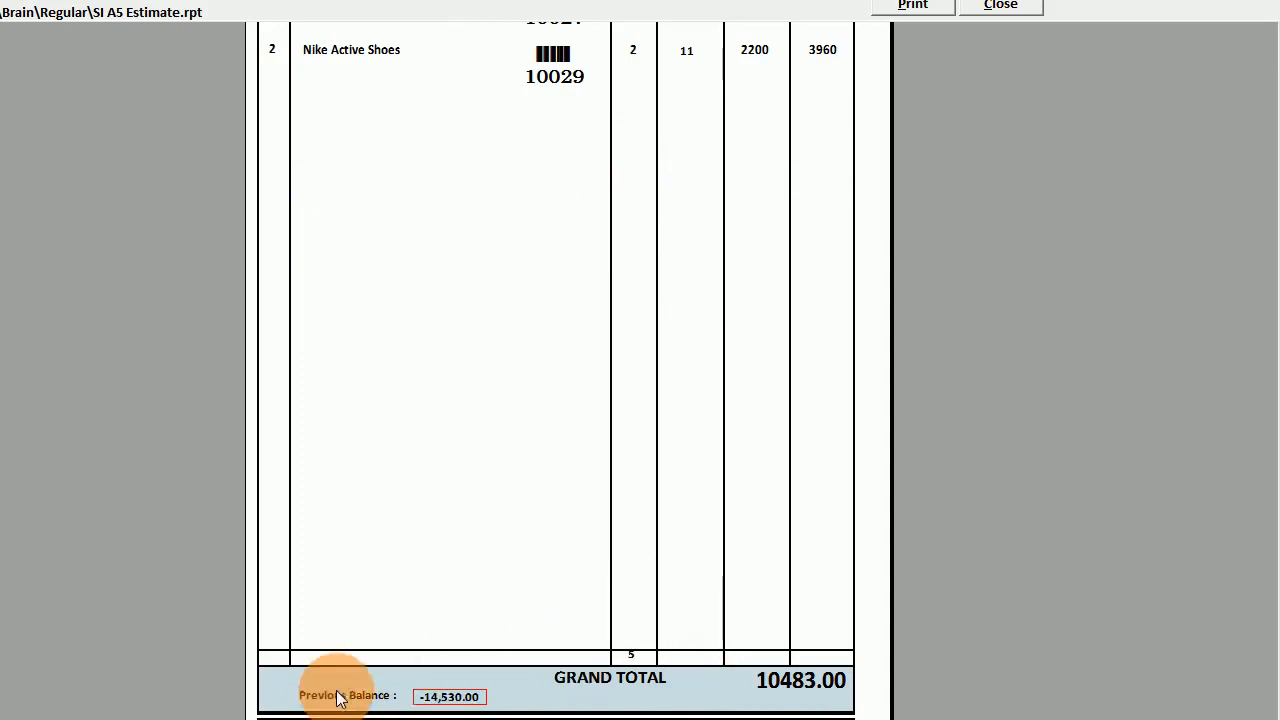
left_click(999, 6)
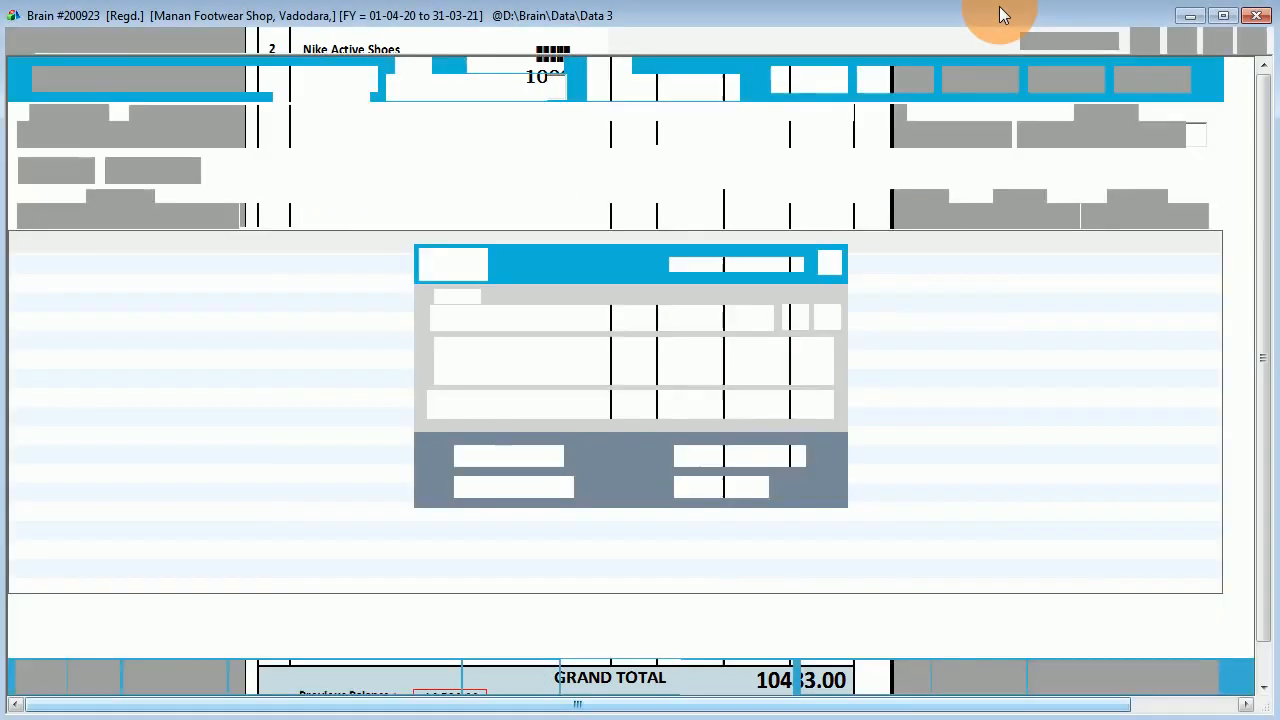
left_click(838, 265)
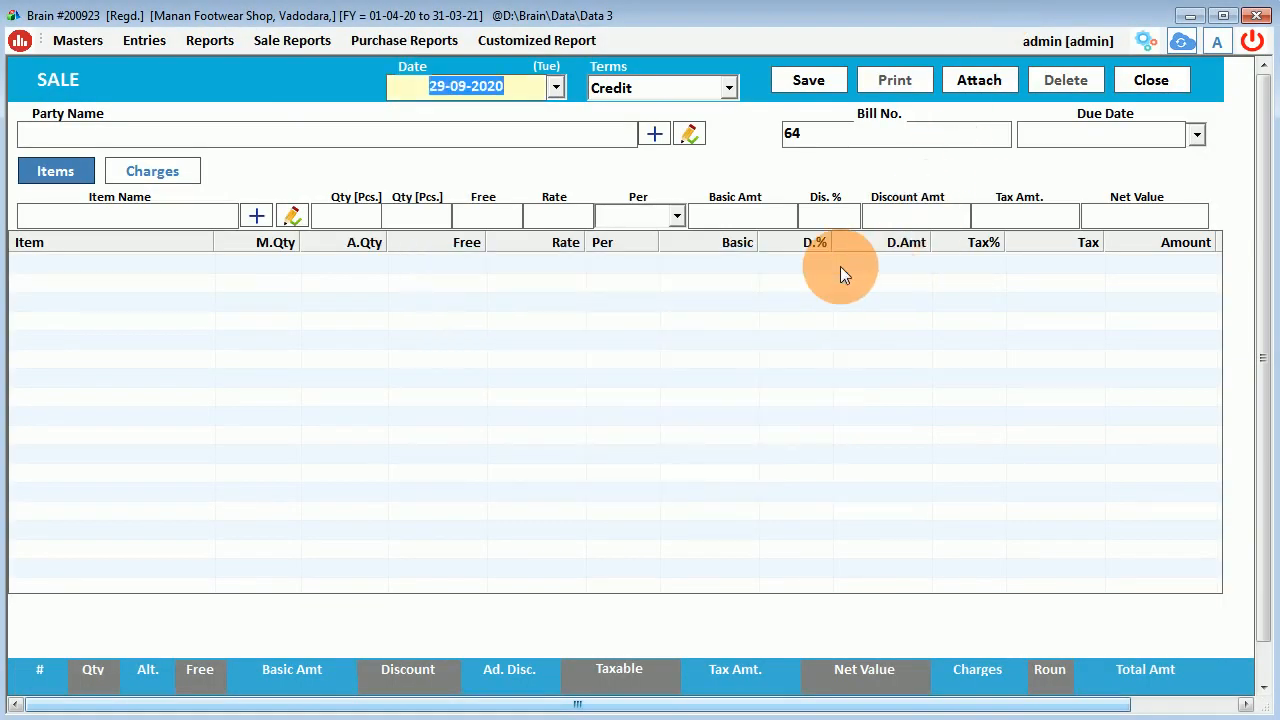
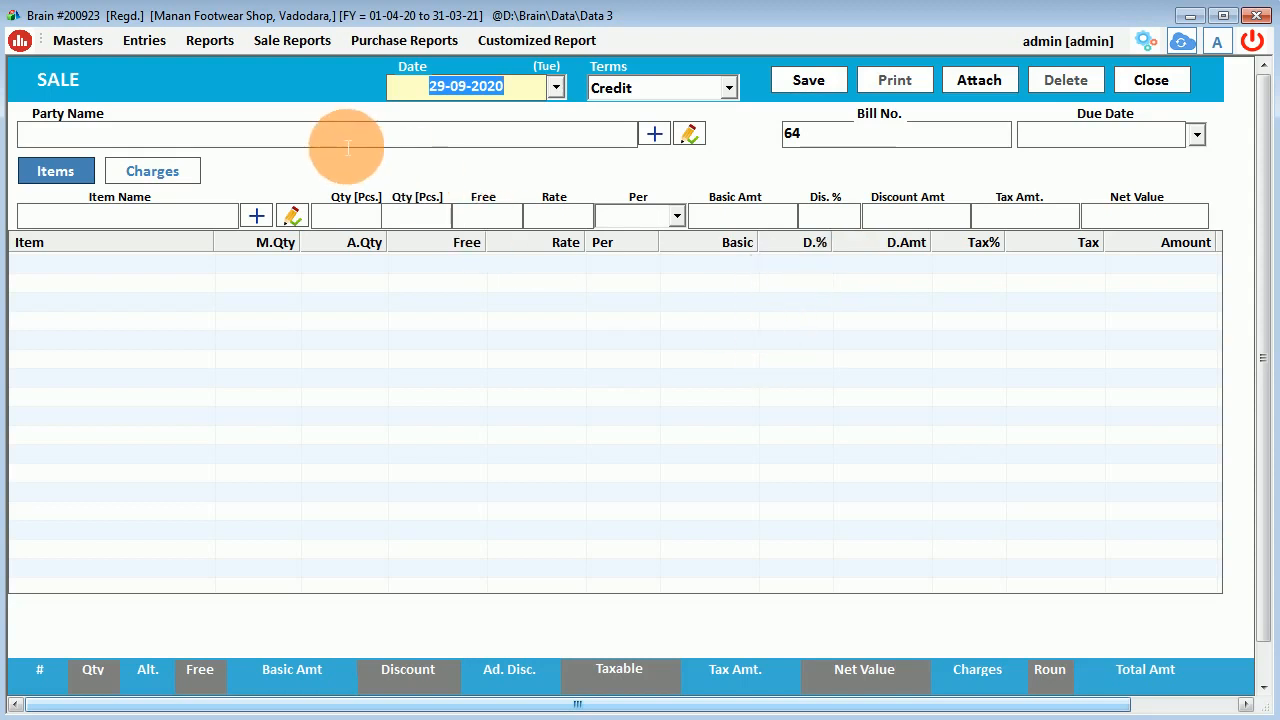
Close the blank Sale entry form to get back to the dashboard.
left_click(1156, 78)
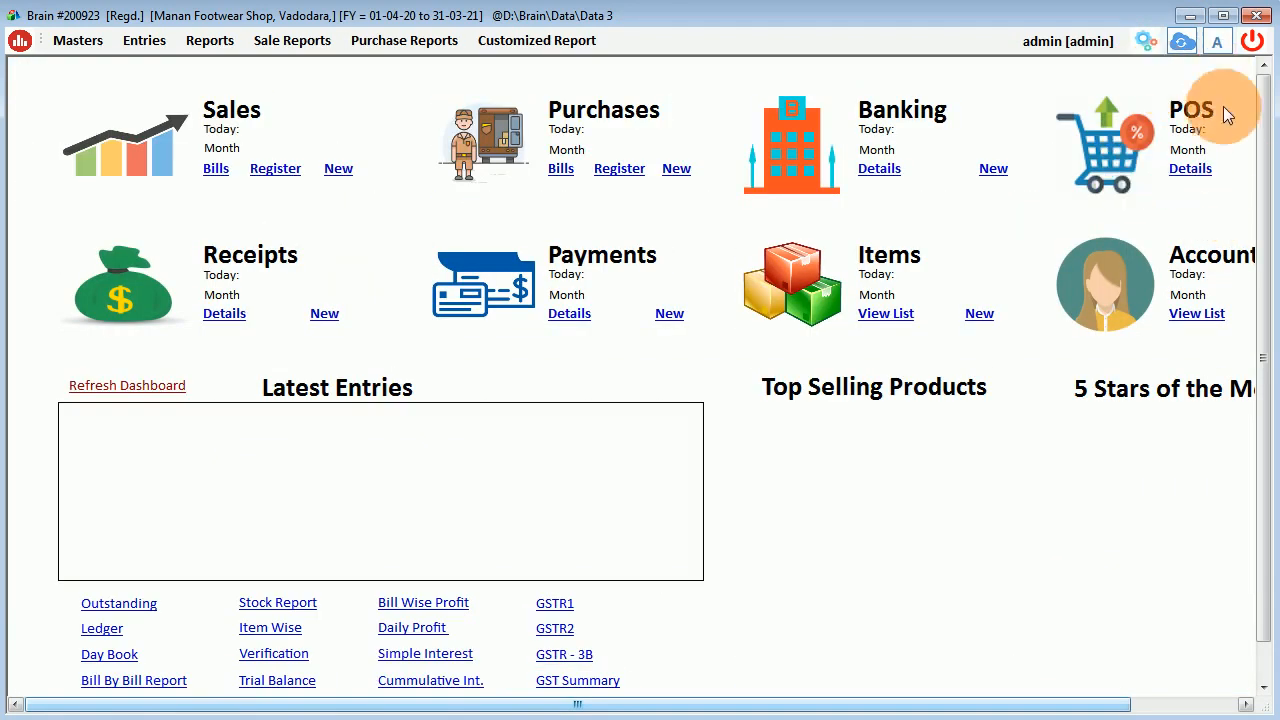
left_click(143, 39)
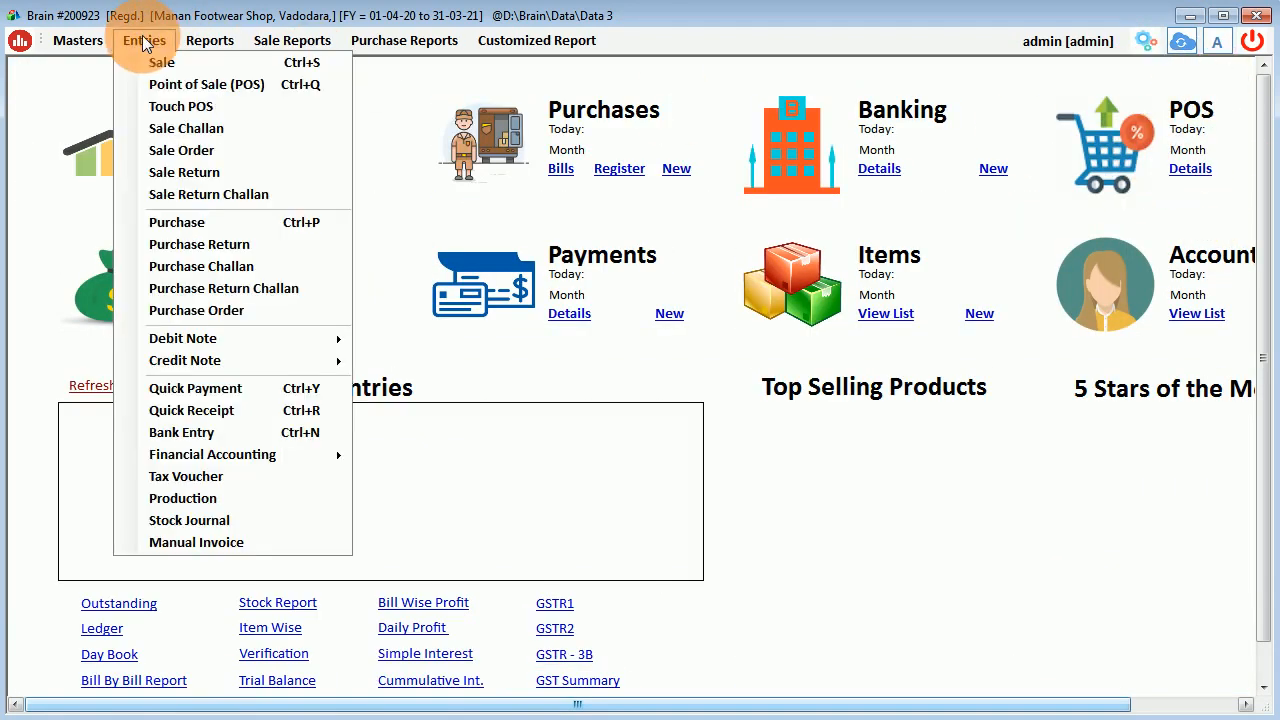
left_click(229, 106)
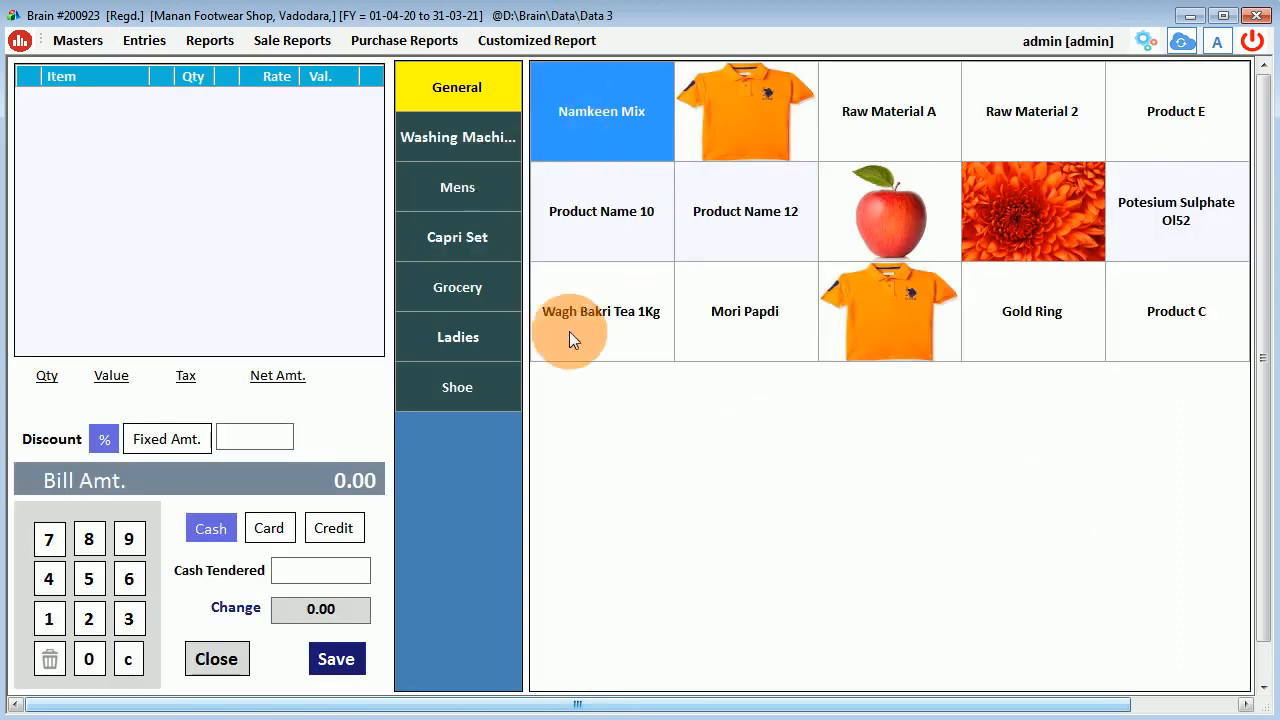
left_click(475, 390)
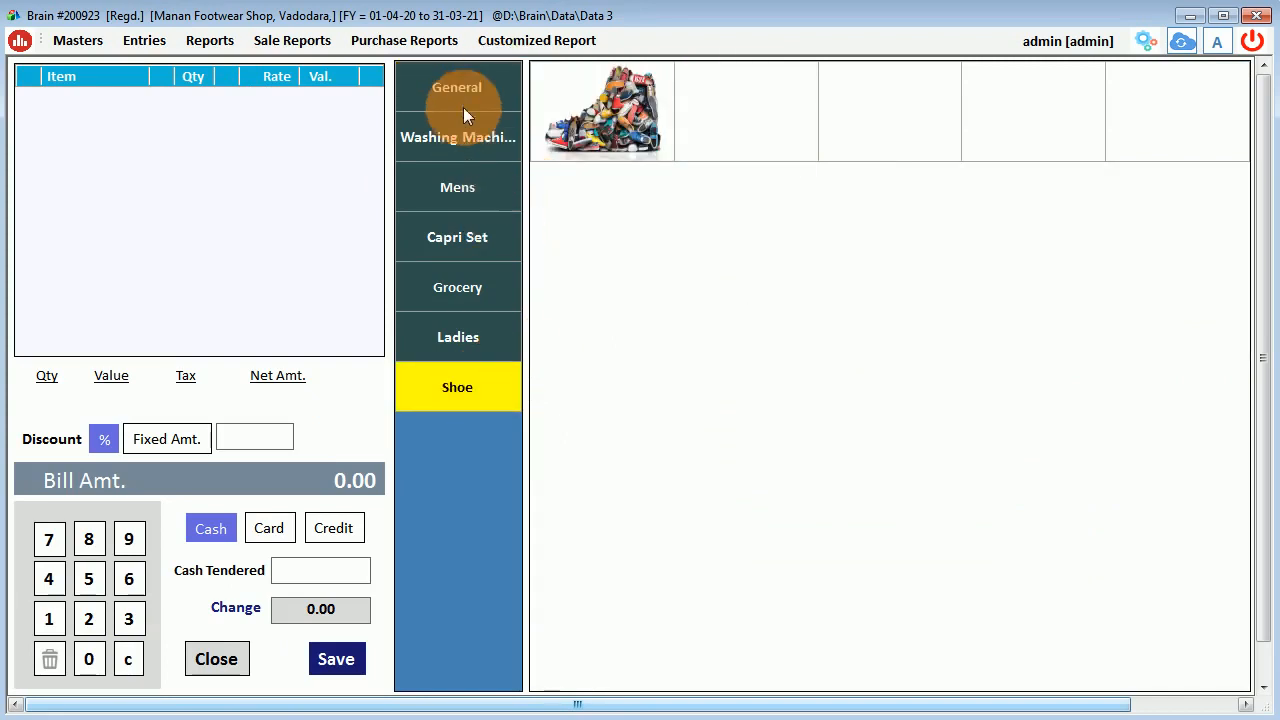
left_click(604, 121)
left_click(541, 615)
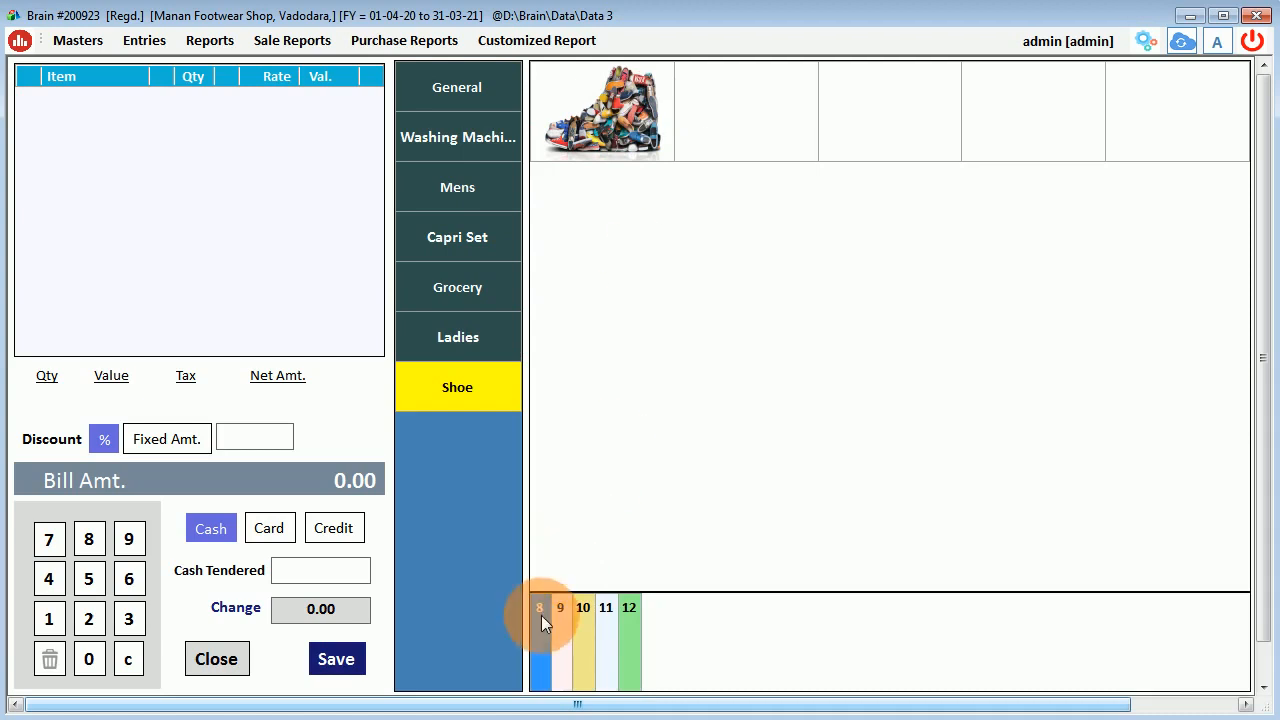
left_click(587, 616)
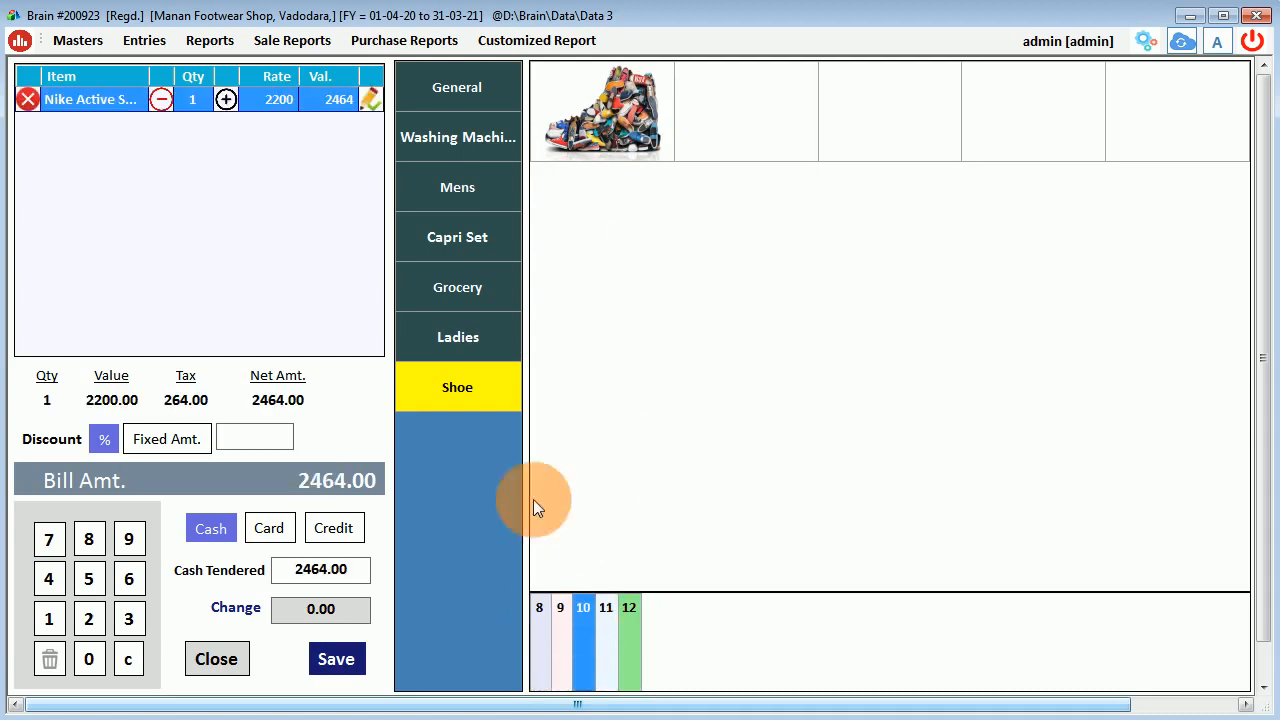
left_click(225, 100)
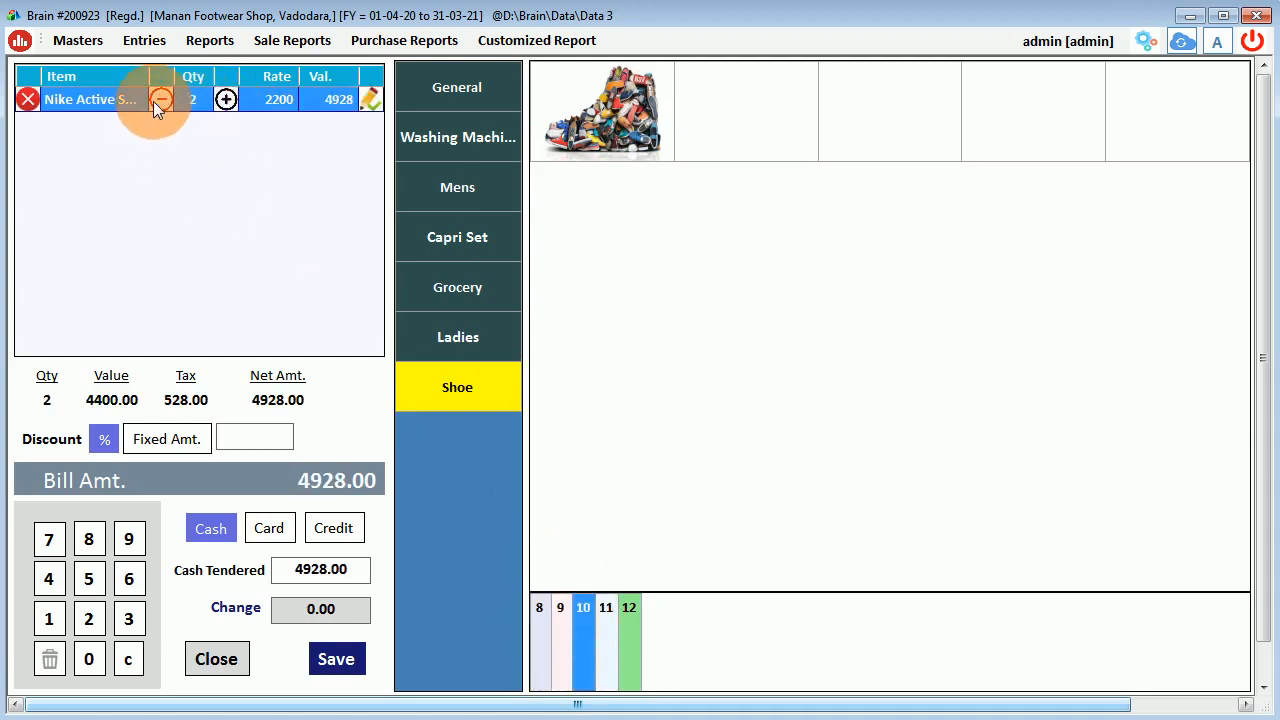
left_click(162, 101)
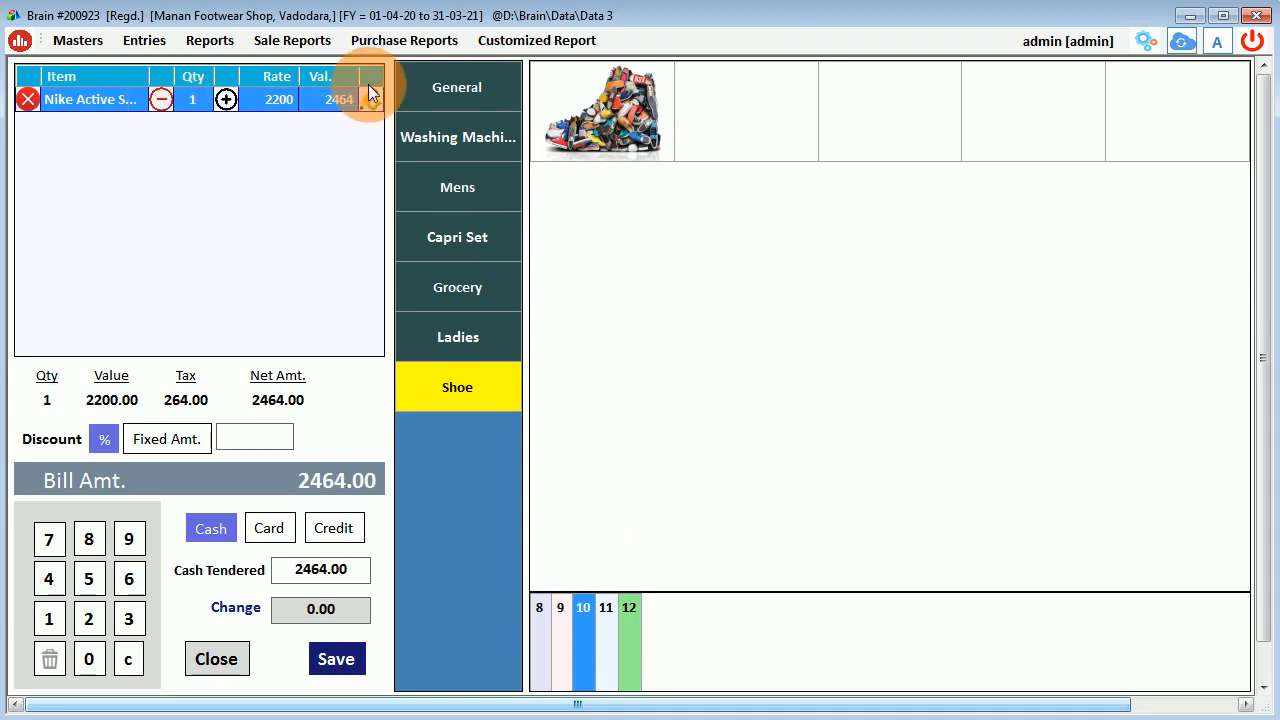
left_click(629, 653)
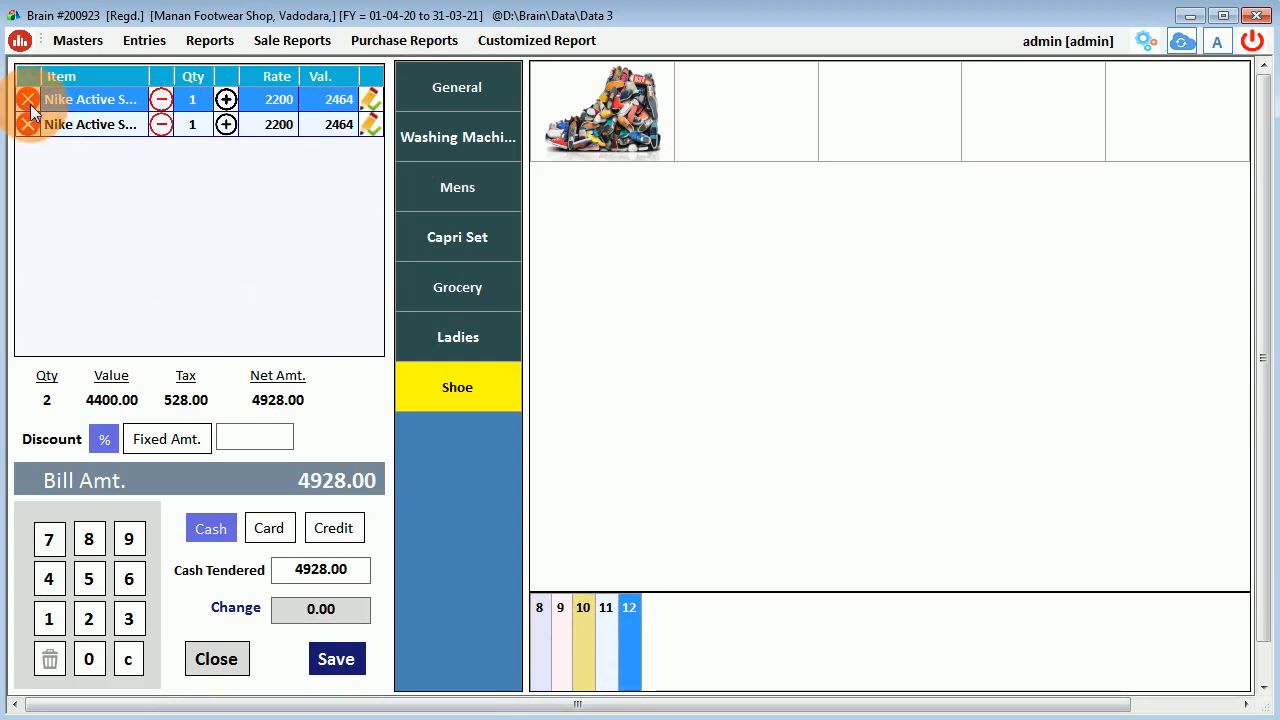
left_click(245, 436)
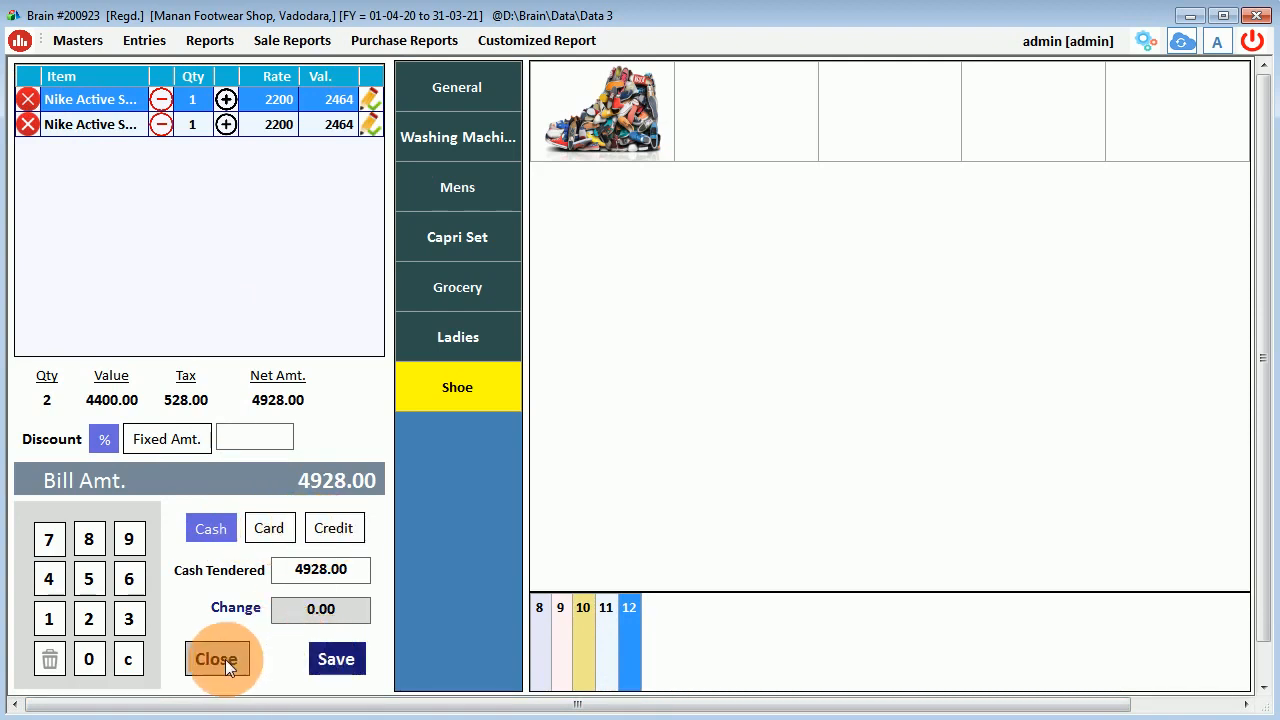
left_click(186, 128)
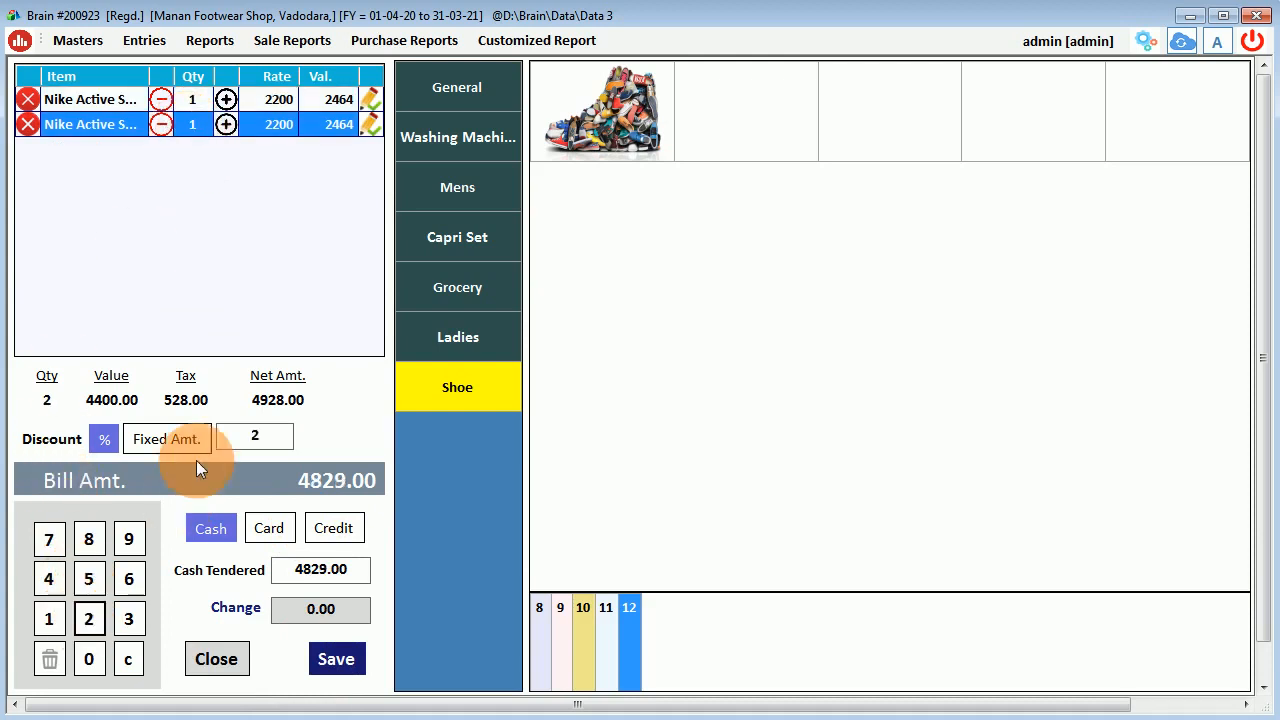
left_click(233, 438)
key("BackSpace")
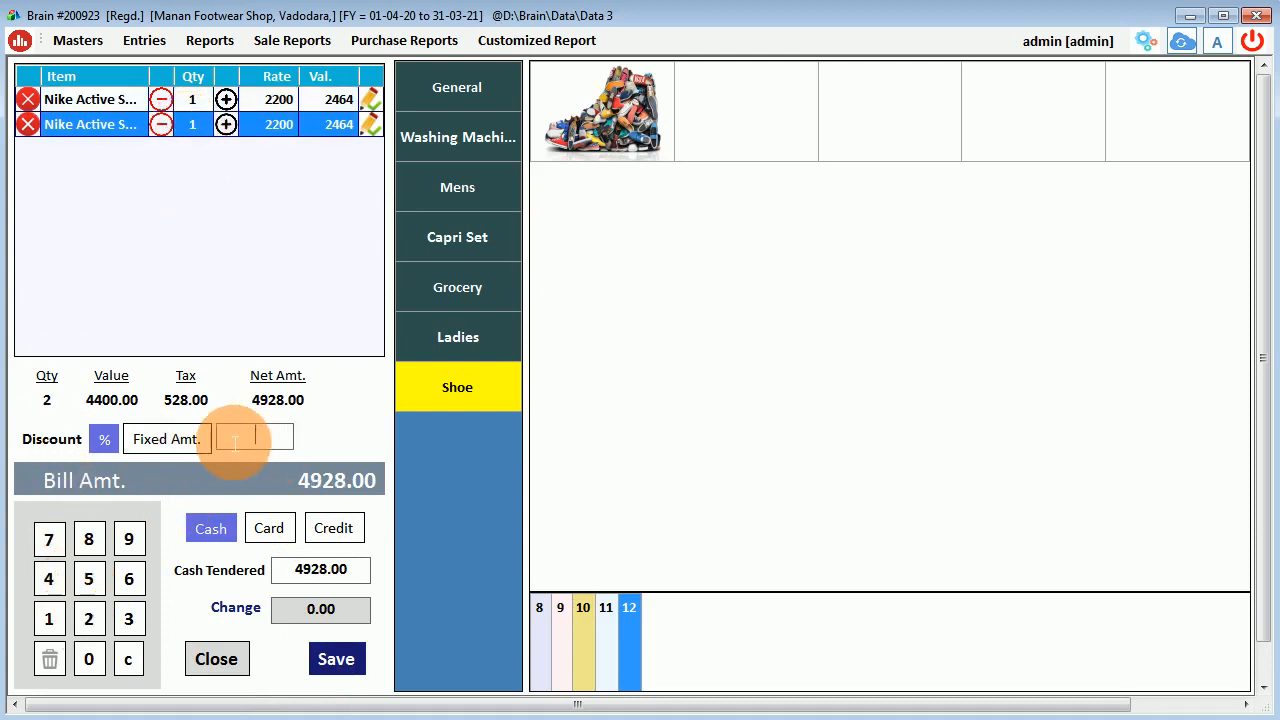
left_click(226, 660)
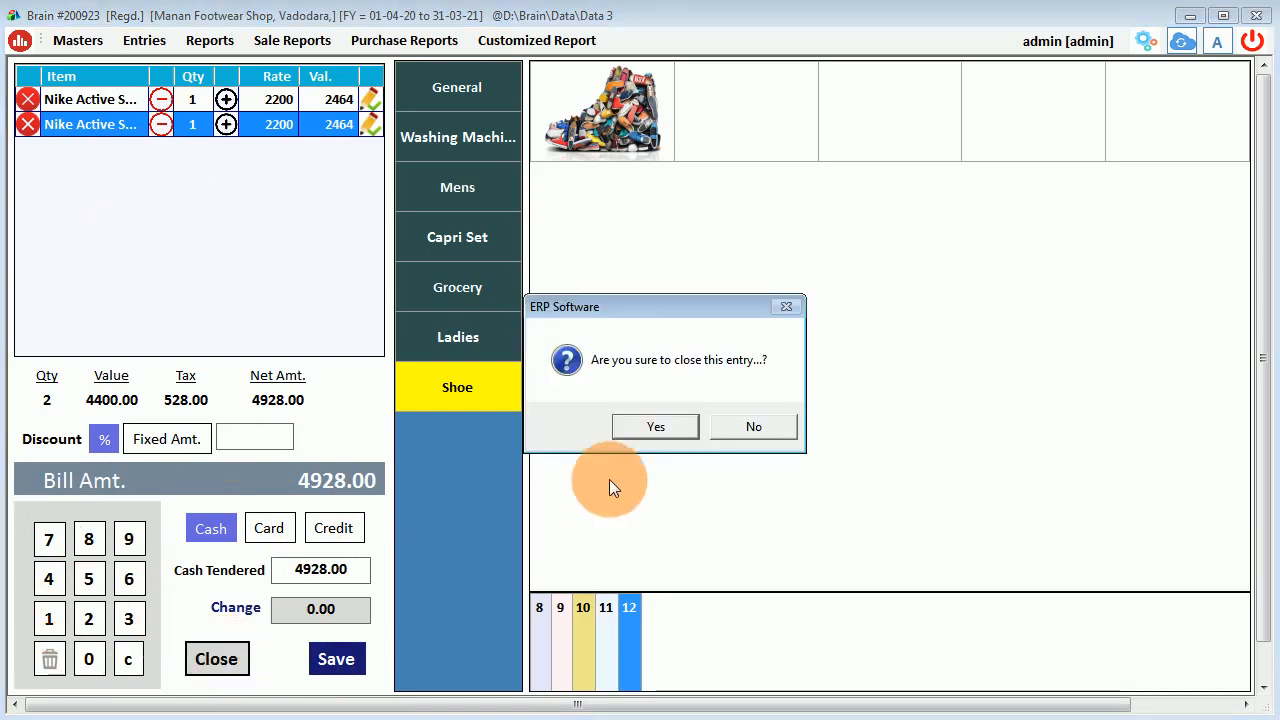
left_click(640, 429)
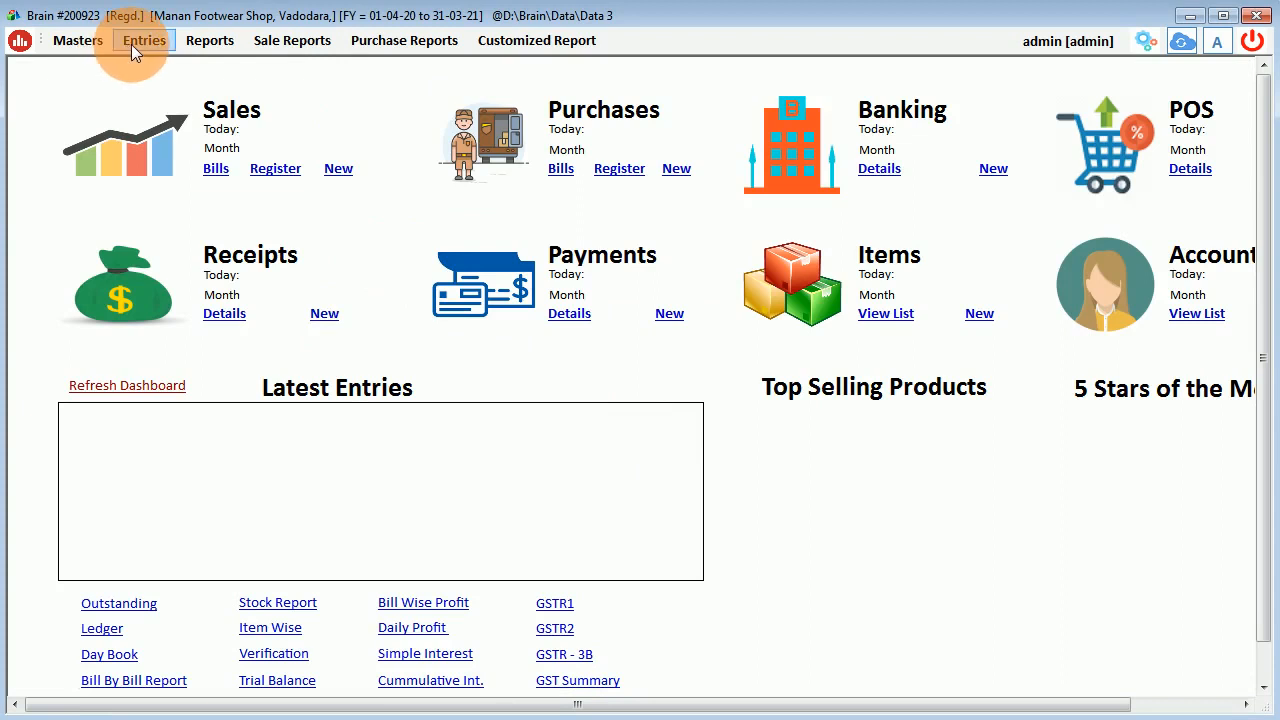
Look through the Entries menu, then move to the Reports menu toward Sale Reports.
left_click(131, 44)
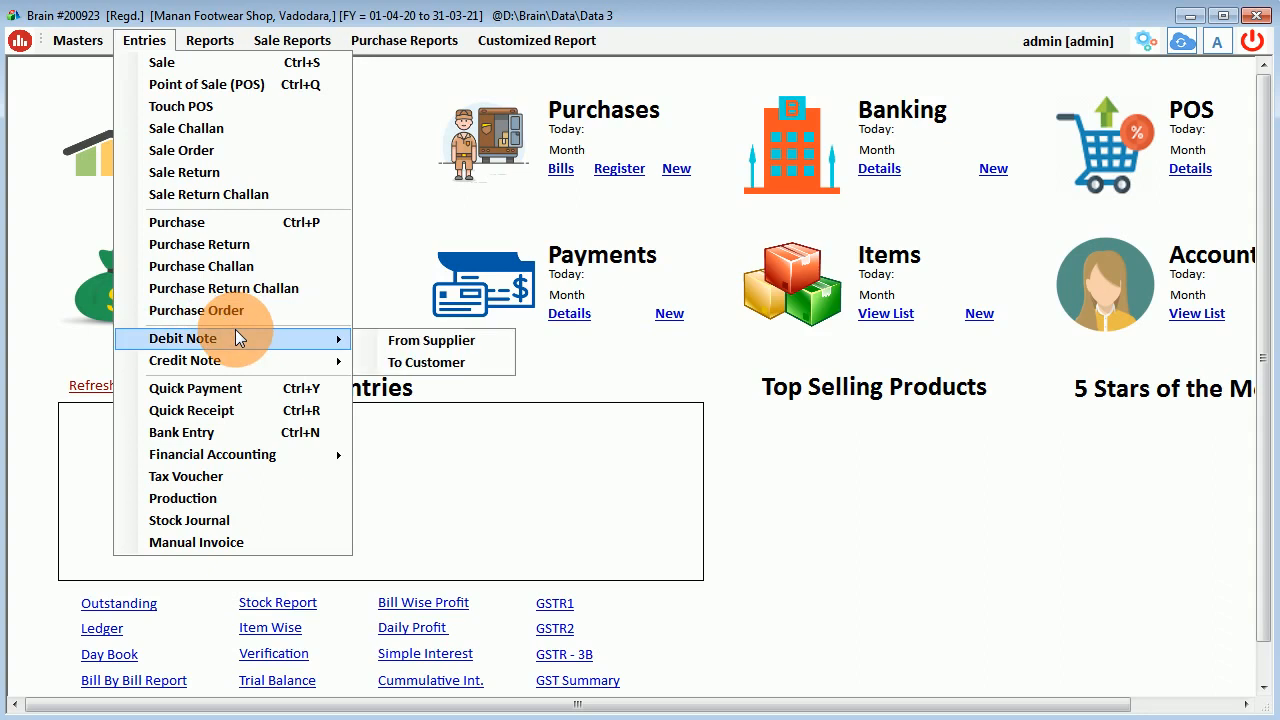
mouse_move(235, 357)
mouse_move(247, 334)
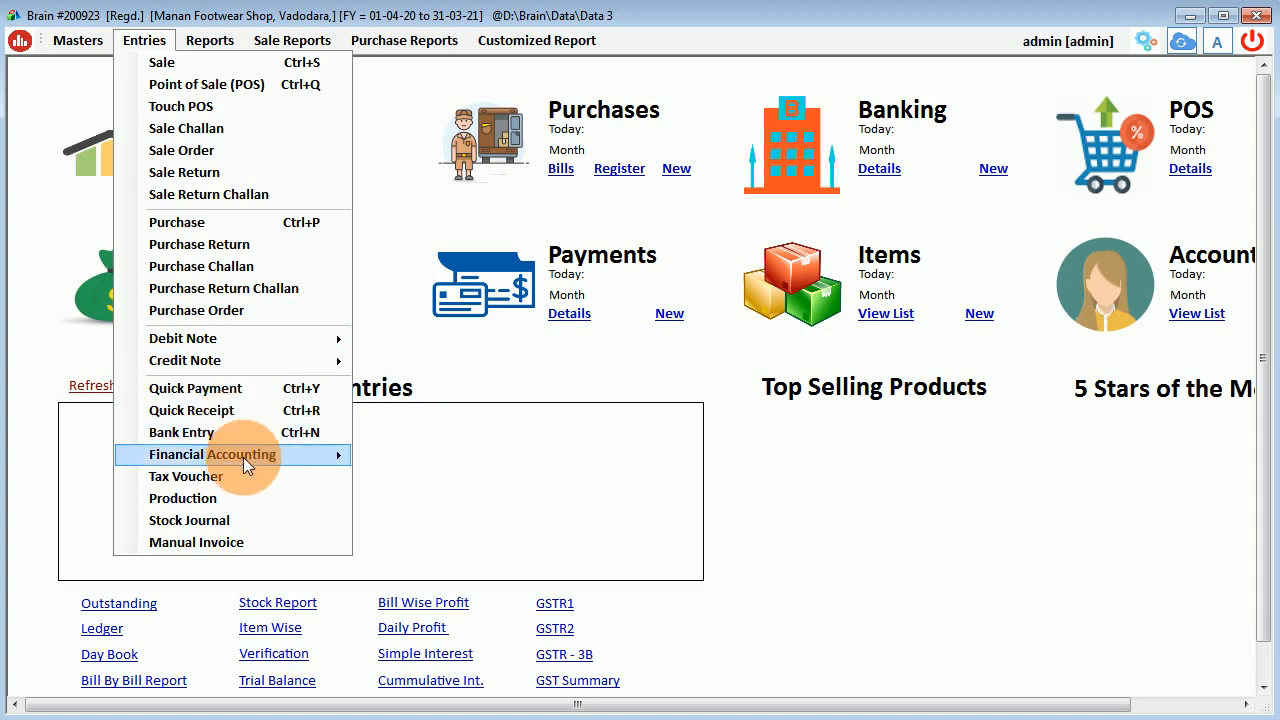
mouse_move(243, 456)
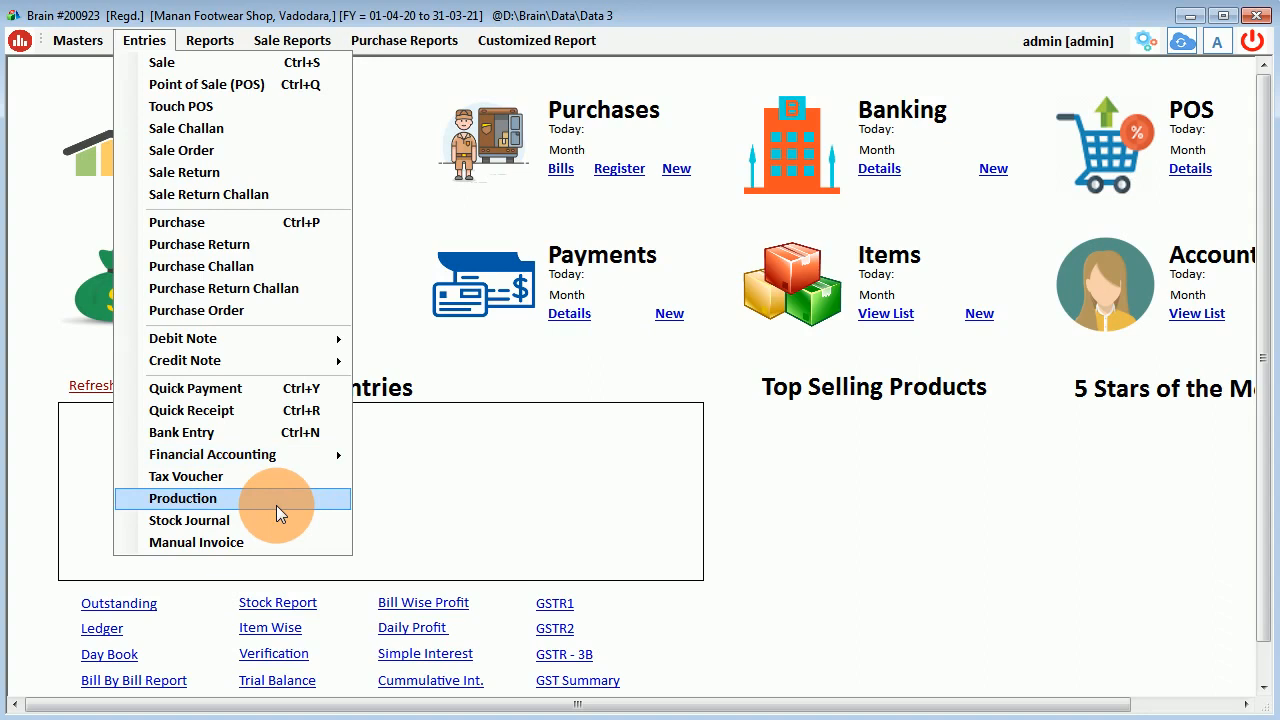
left_click(219, 40)
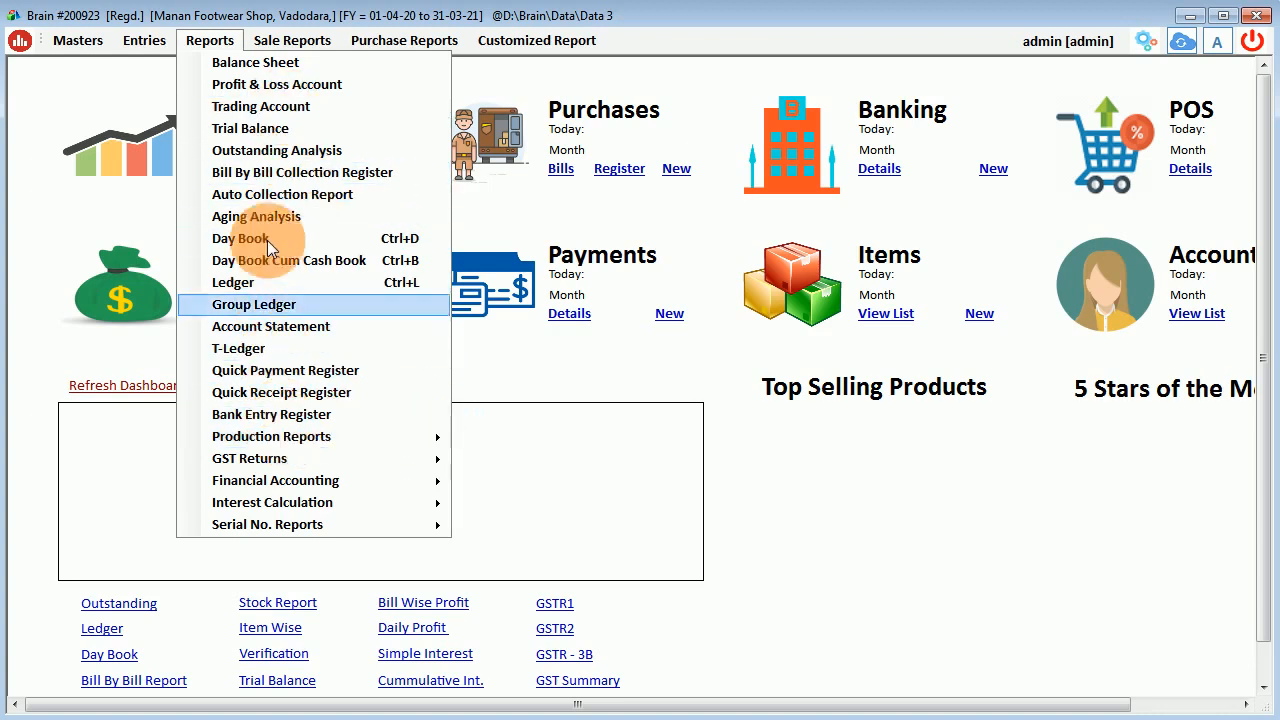
mouse_move(283, 41)
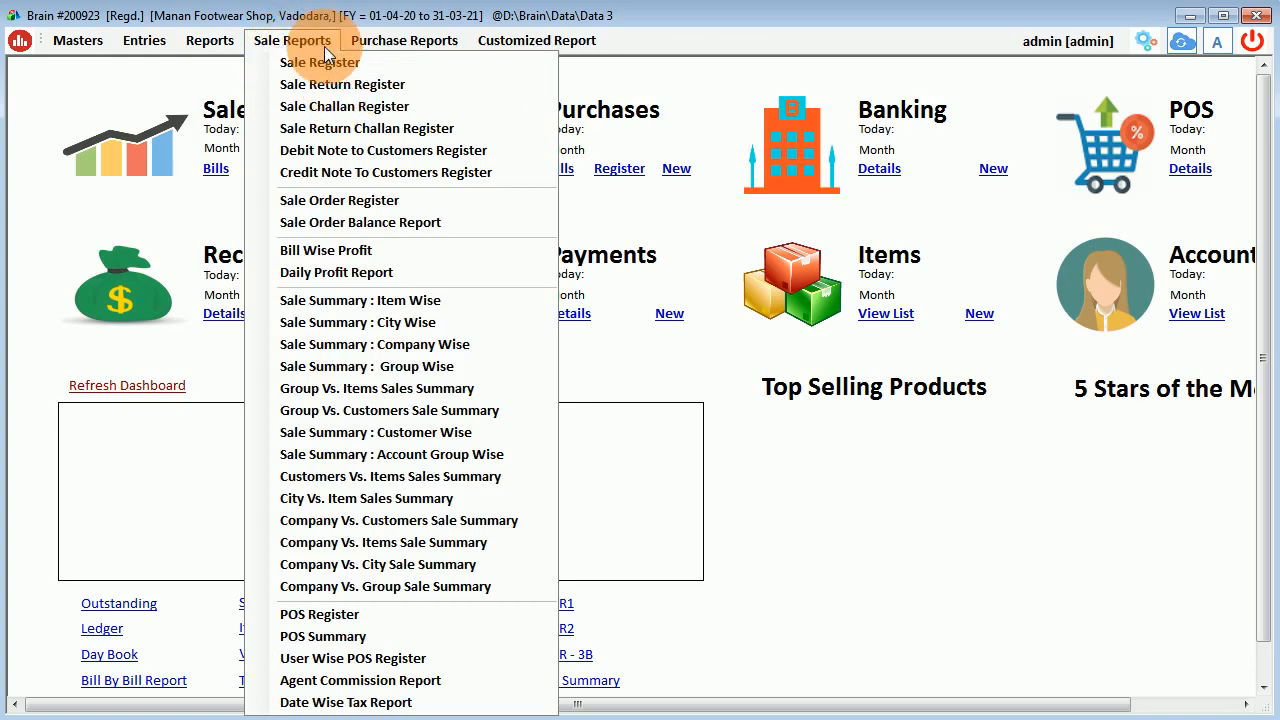
Load the Sale Register for 29-09-2020, listing 4 bills worth 24493.20.
left_click(324, 46)
left_click(306, 43)
left_click(322, 63)
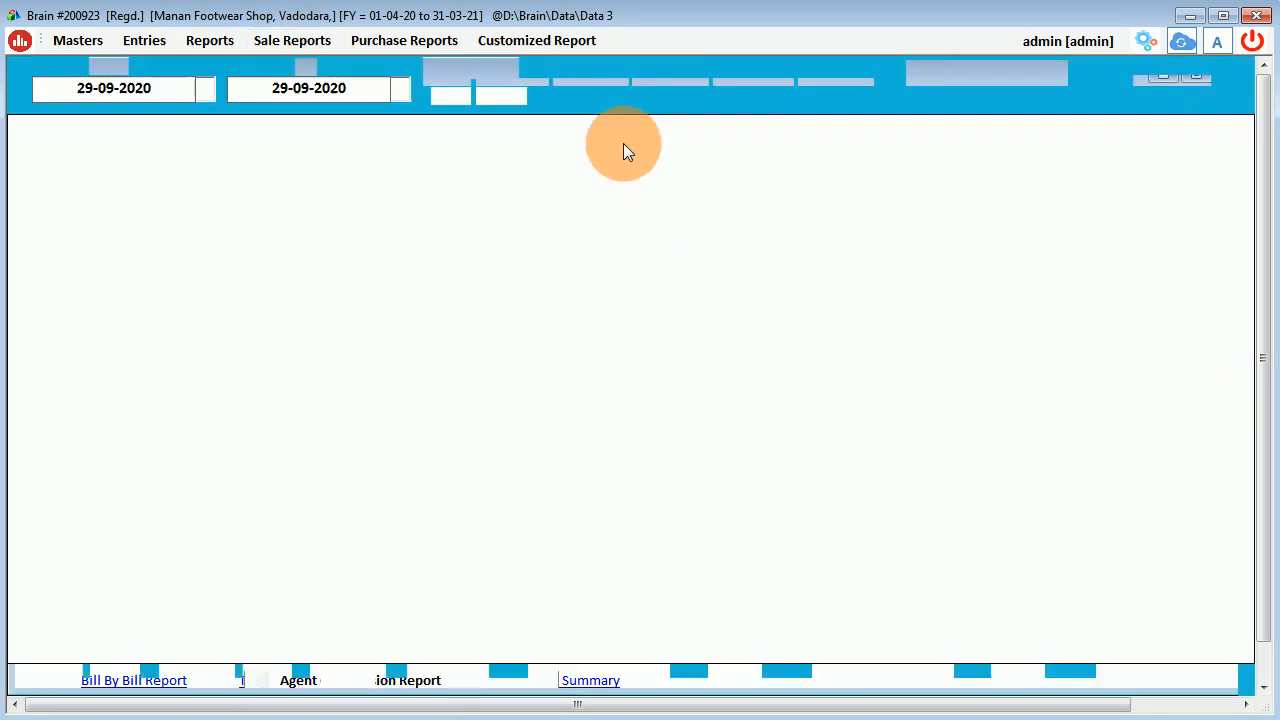
left_click(445, 91)
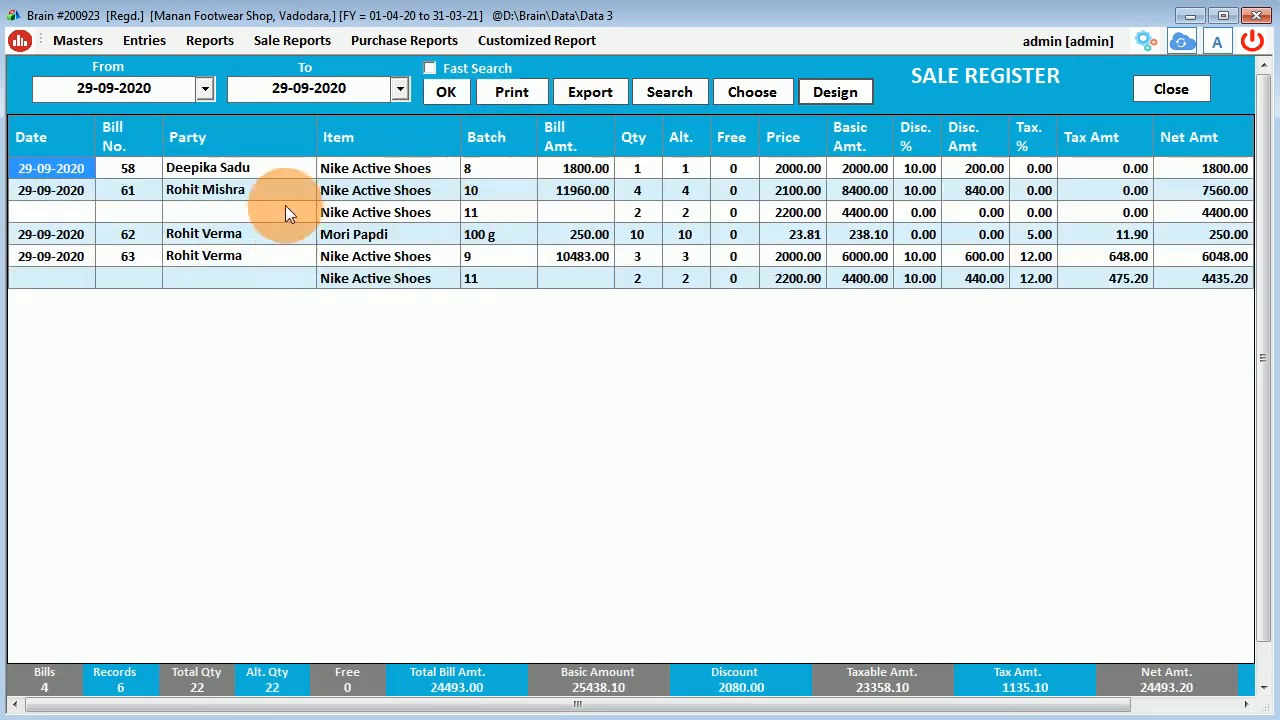
Review bill 63's Nike Active Shoes lines, glance at search options, then close the register.
left_click(367, 168)
left_click(367, 190)
left_click(368, 212)
left_click(366, 256)
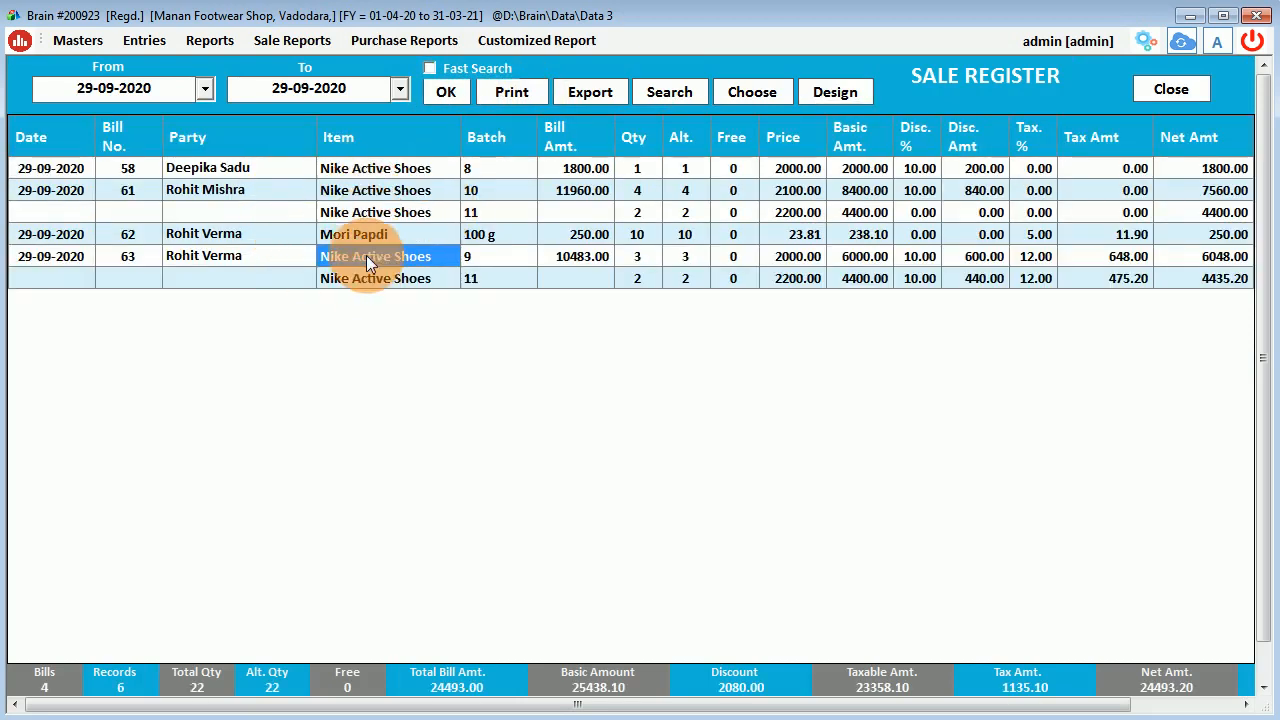
key("Down")
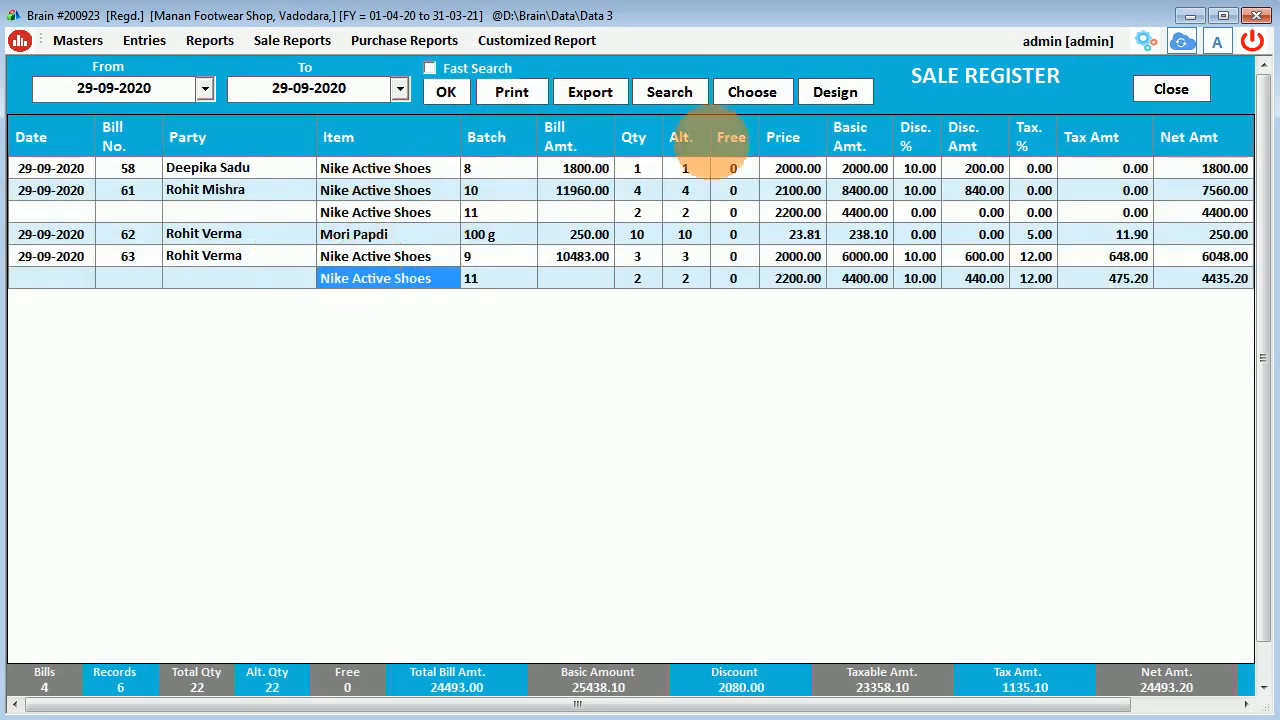
left_click(684, 91)
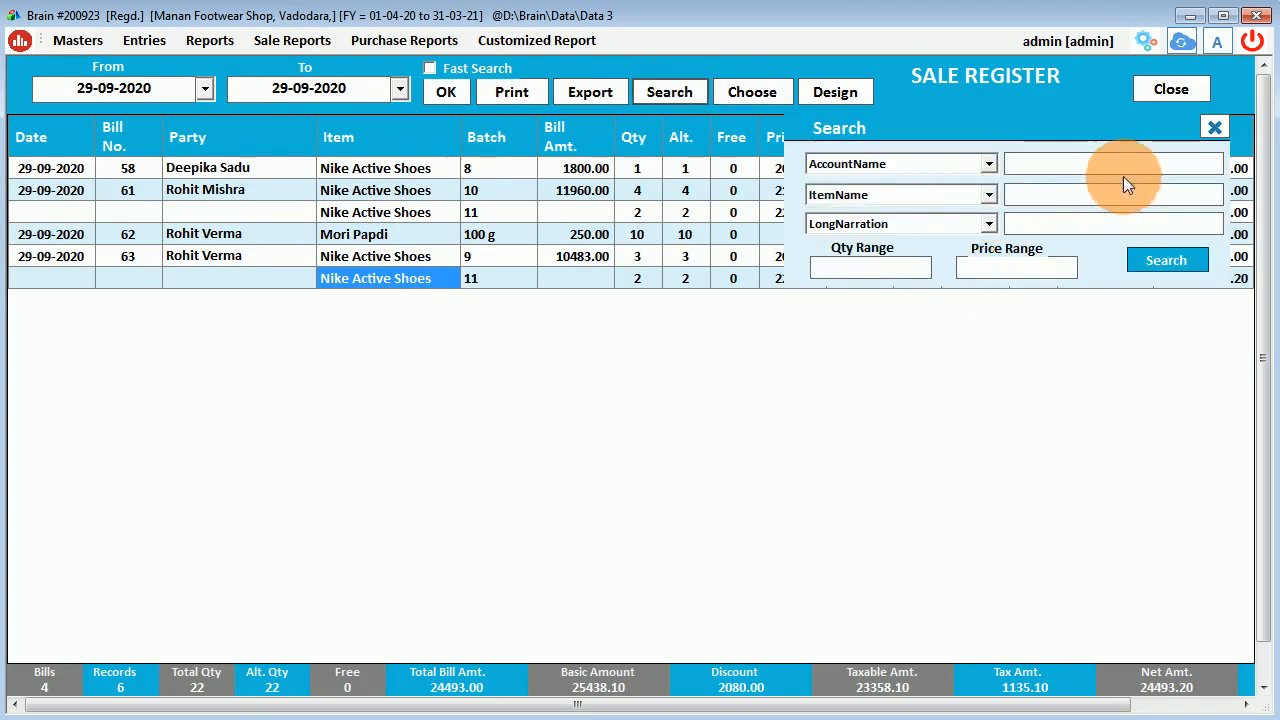
left_click(1210, 129)
left_click(1163, 90)
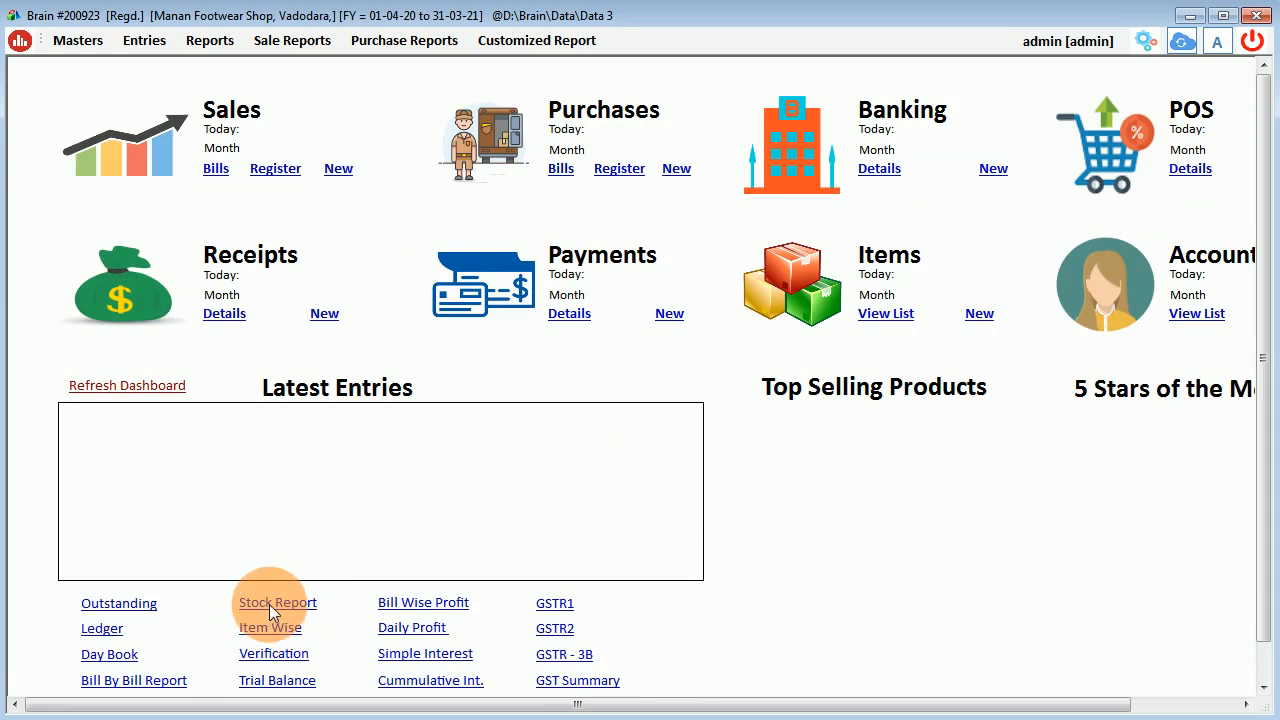
Filter the Stock Report on 'nike', grouped by Item Name and showing all items.
left_click(123, 380)
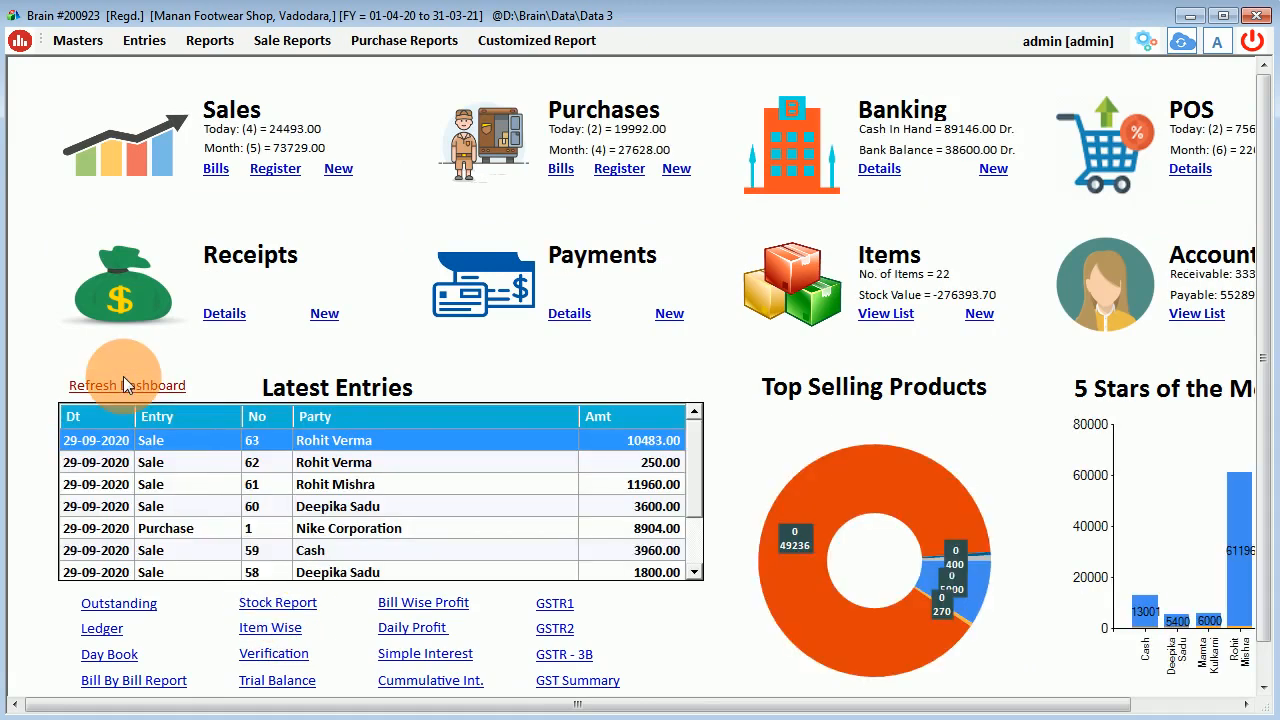
left_click(277, 602)
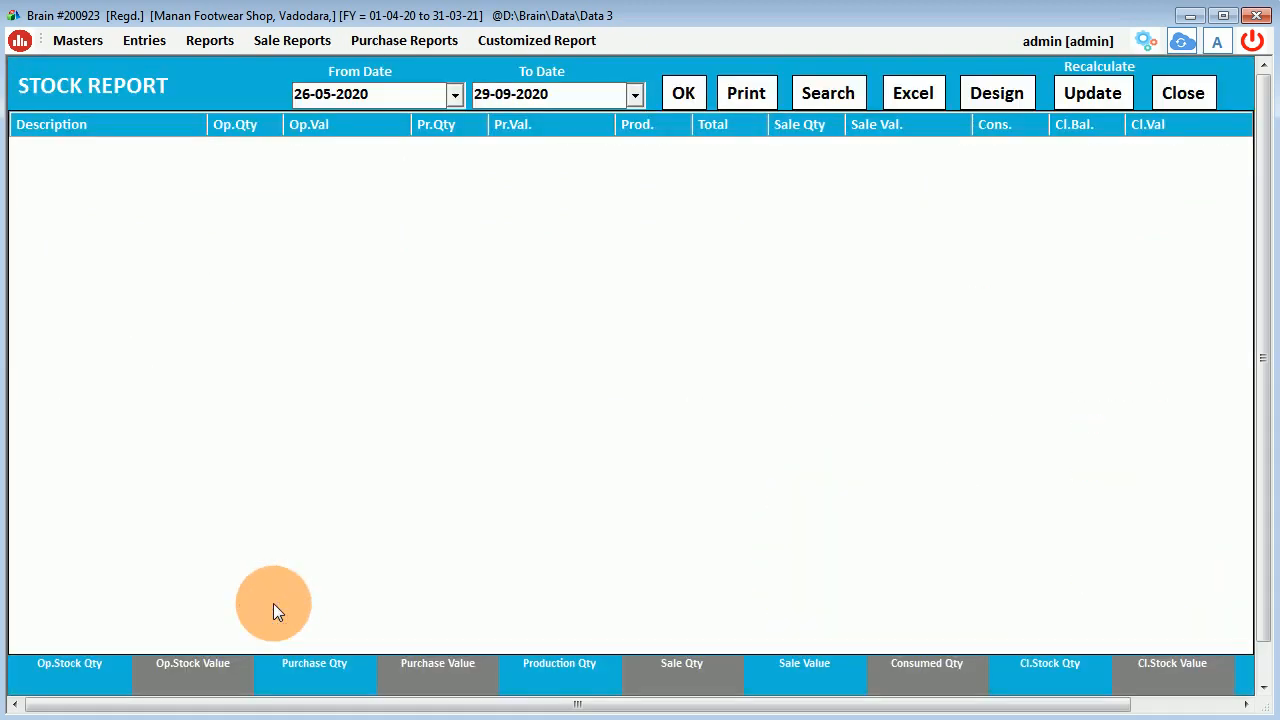
left_click(836, 100)
left_click(937, 184)
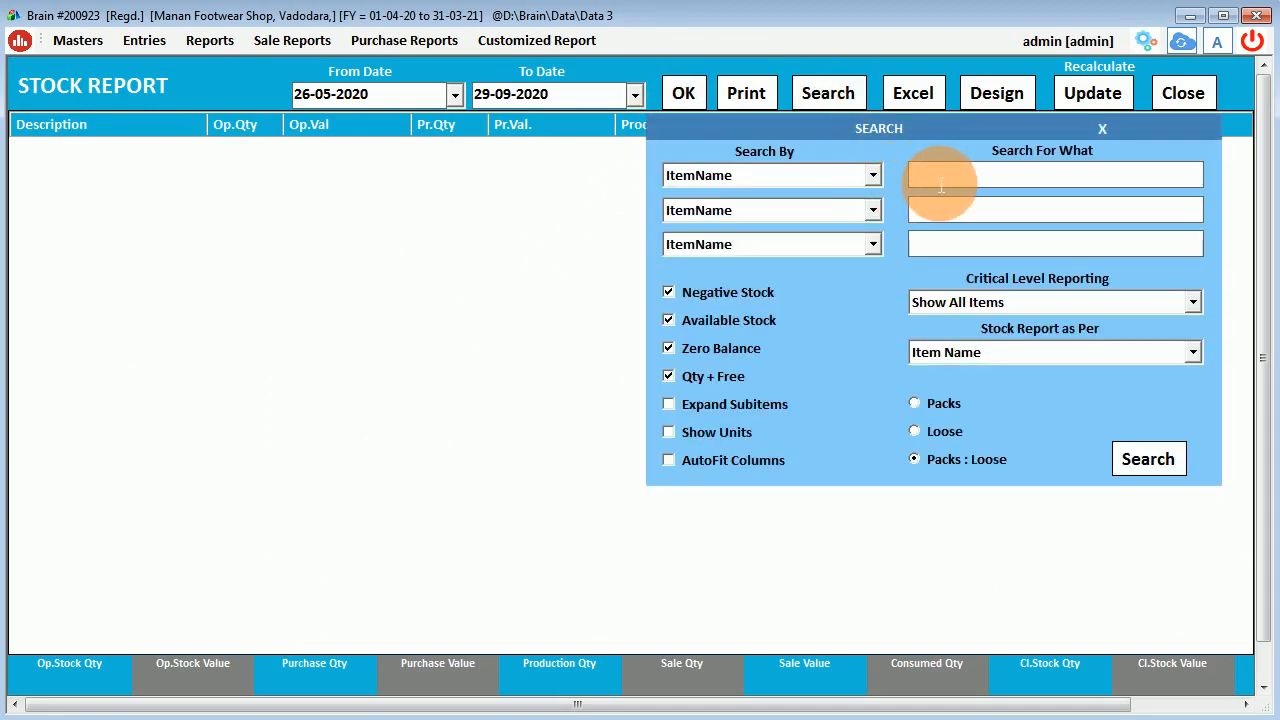
type("nike")
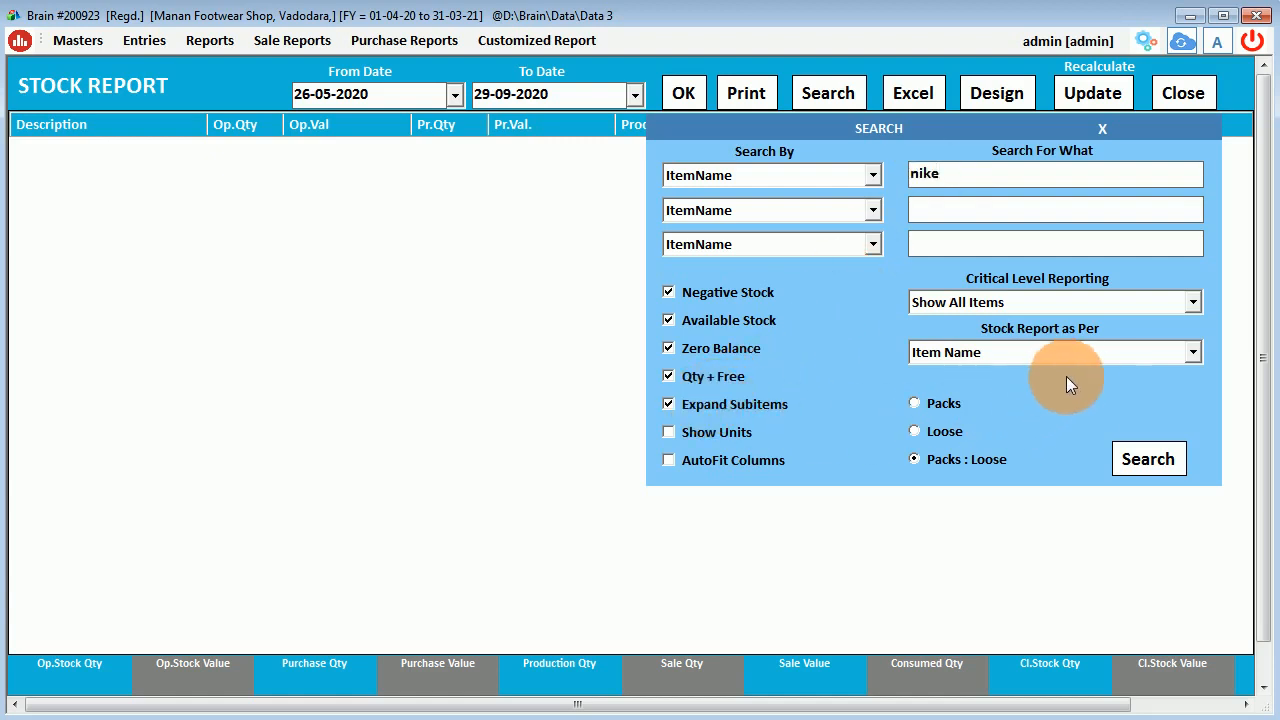
left_click(1094, 348)
left_click(1094, 347)
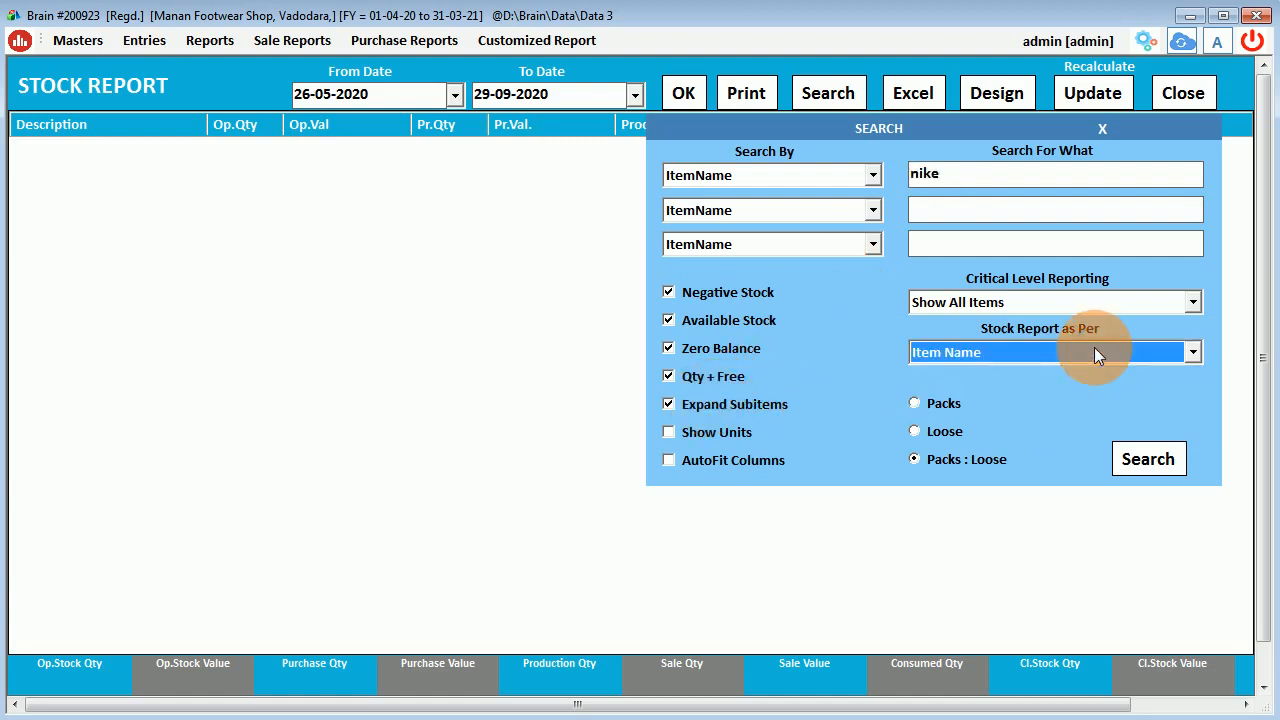
left_click(1062, 305)
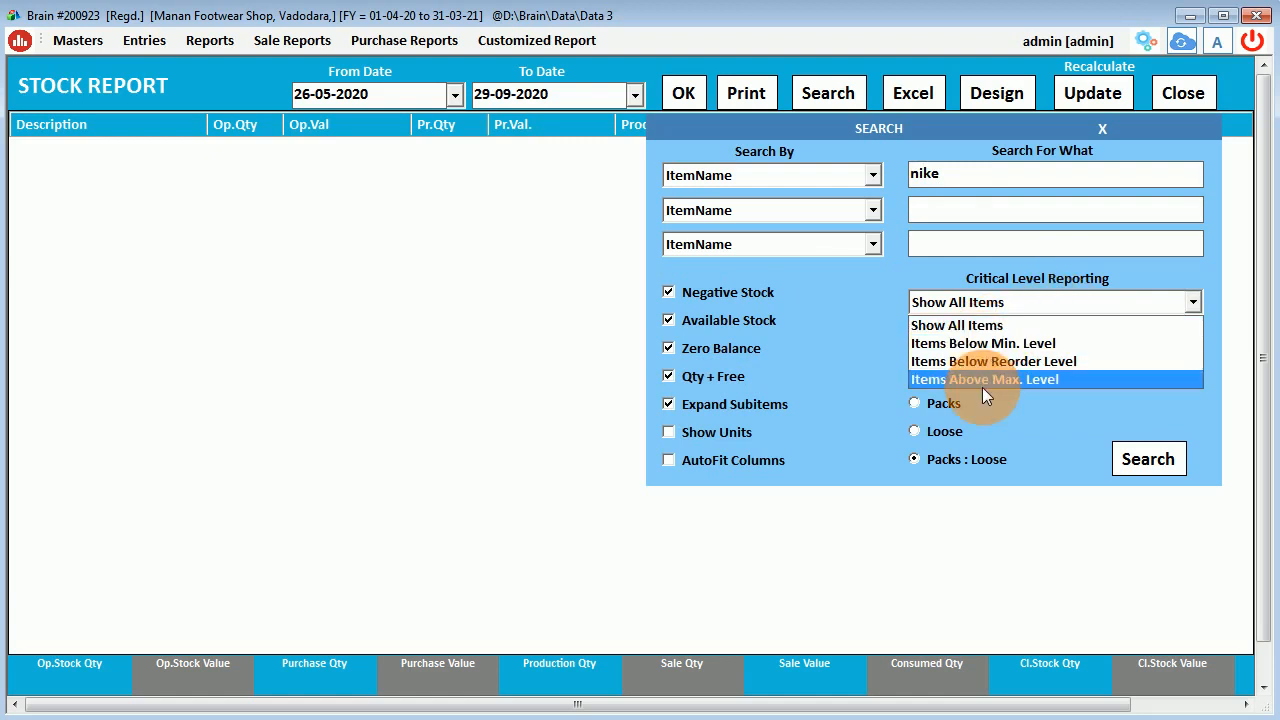
left_click(985, 325)
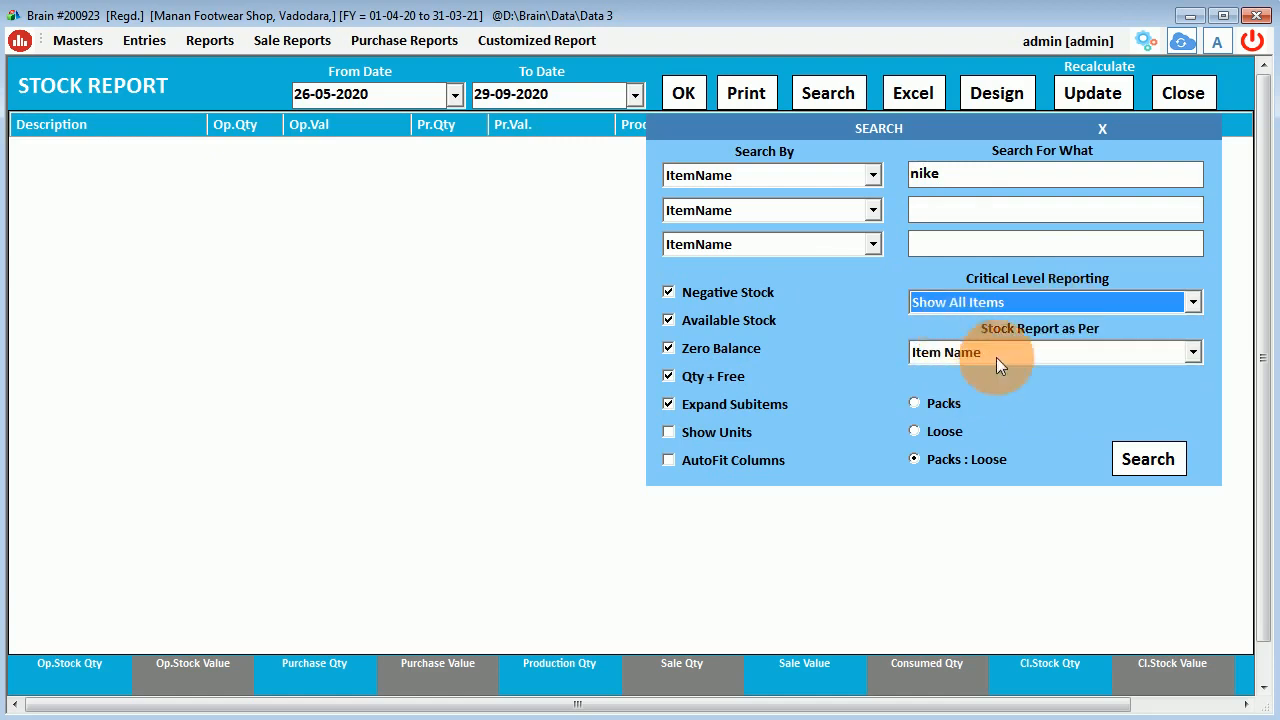
left_click(1142, 465)
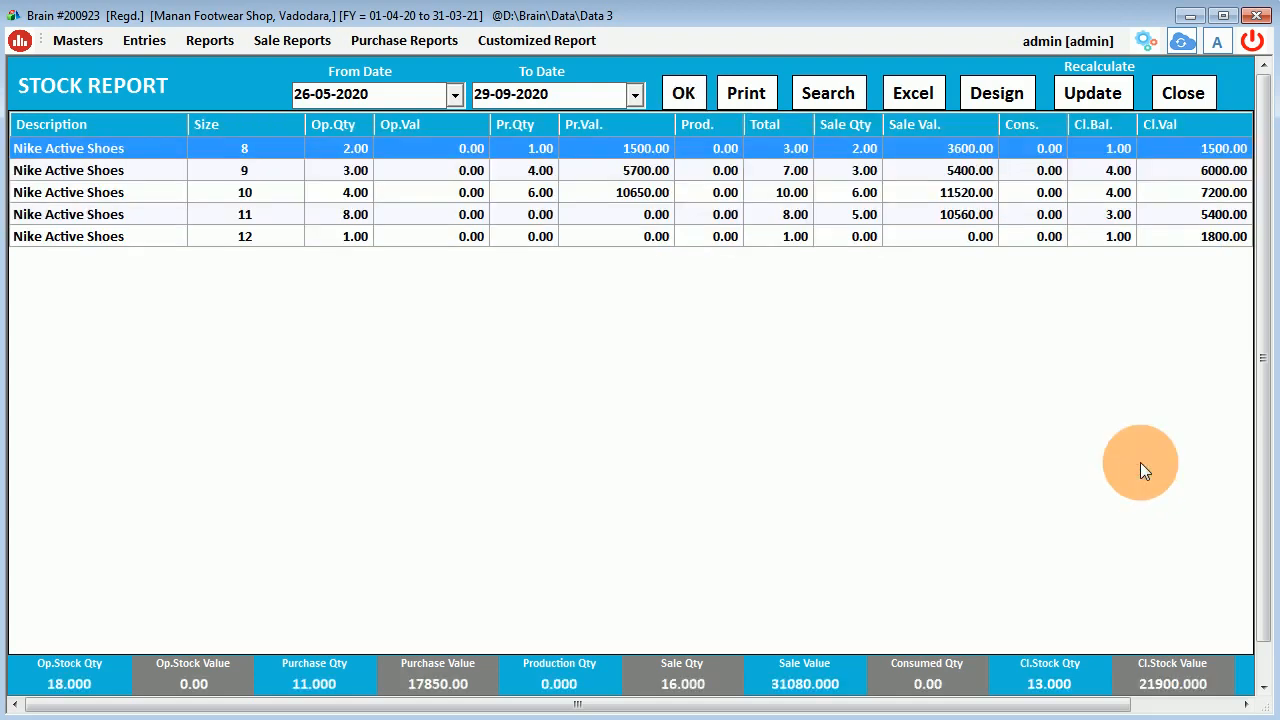
Review the Nike Active Shoes size 8 to 12 rows, then close the Stock Report.
left_click(259, 173)
left_click(258, 200)
left_click(256, 215)
left_click(254, 244)
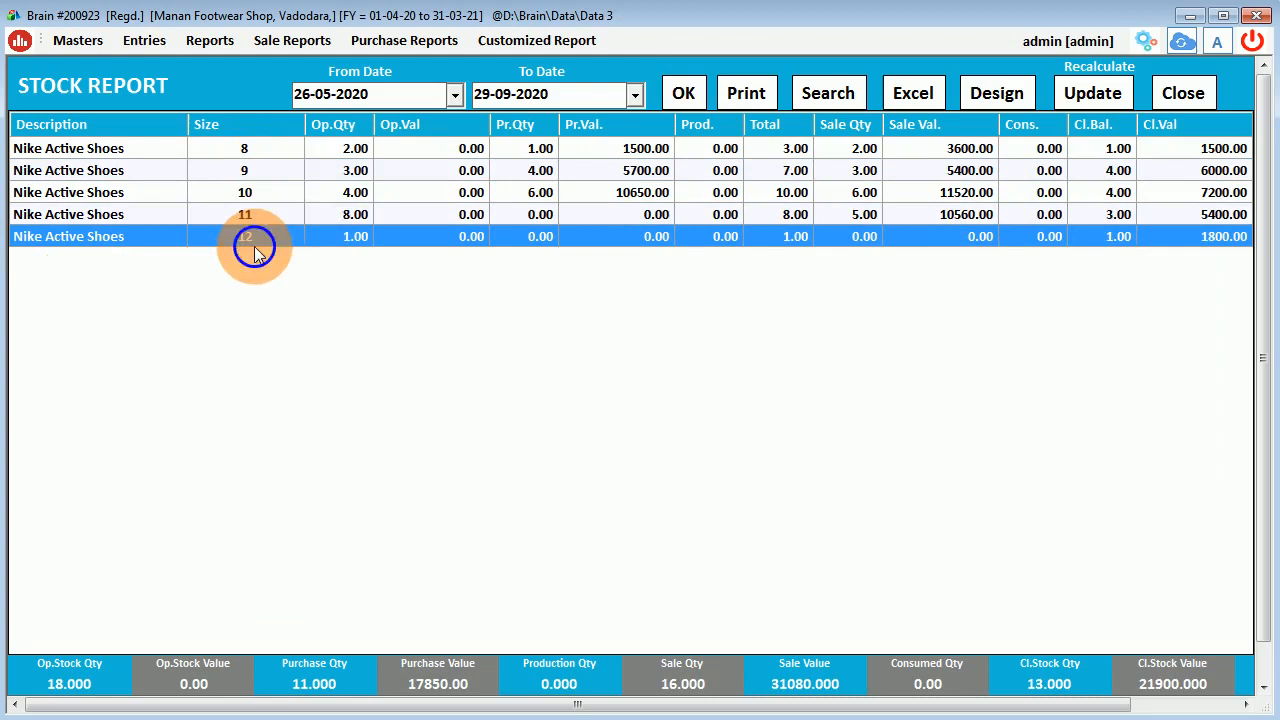
left_click(352, 150)
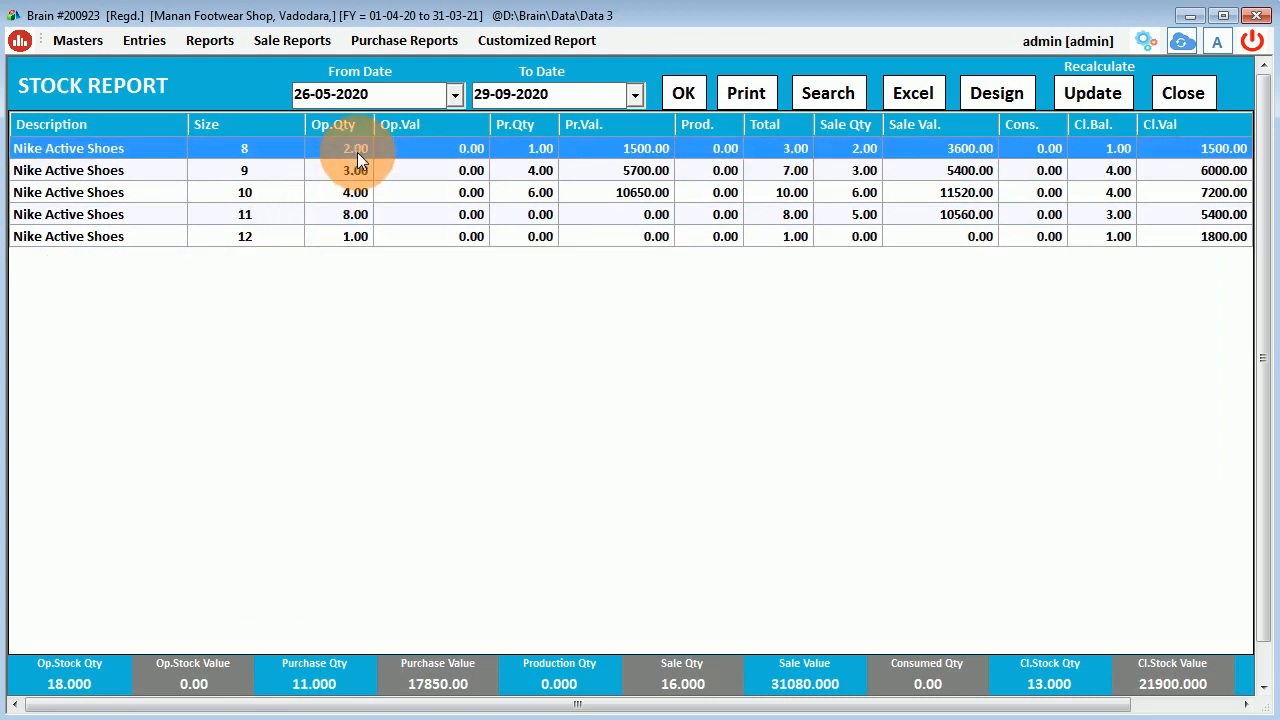
left_click(540, 172)
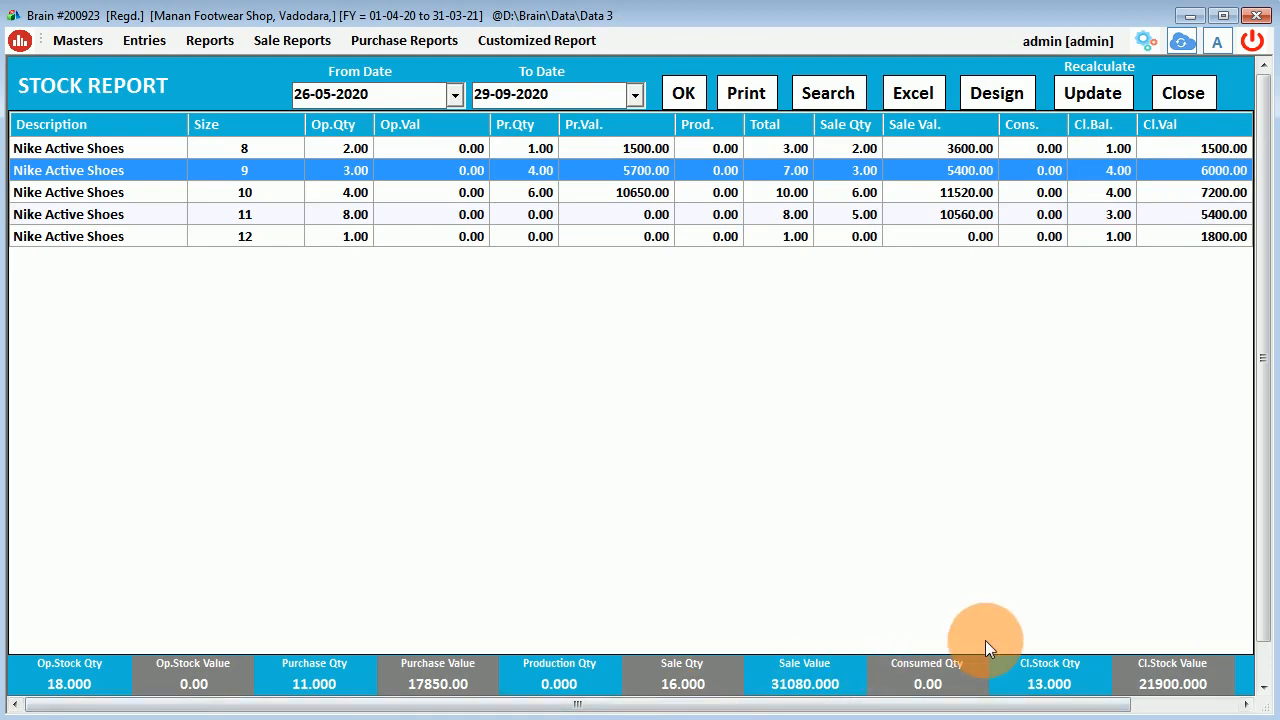
left_click(1182, 94)
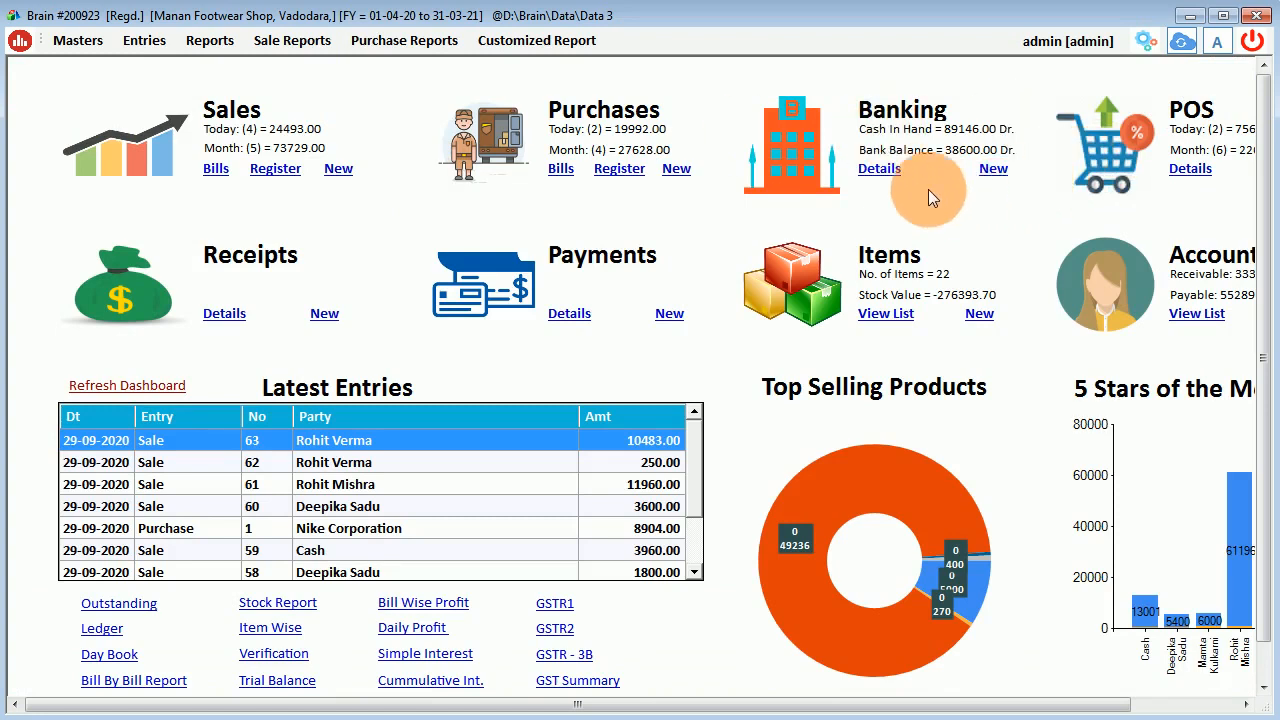
Open the Sale Reports menu from the dashboard.
left_click(290, 40)
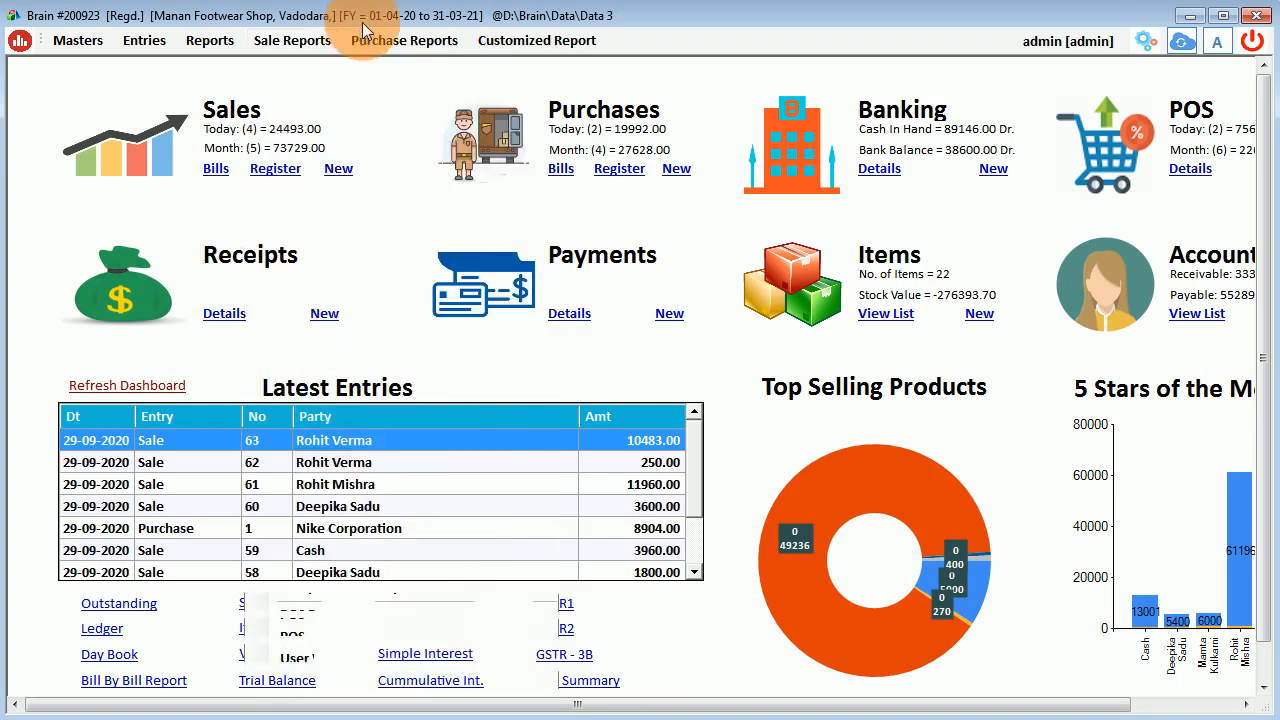
Glance at Purchase Reports, then open GSTR-1 from Reports > GST Returns.
mouse_move(410, 42)
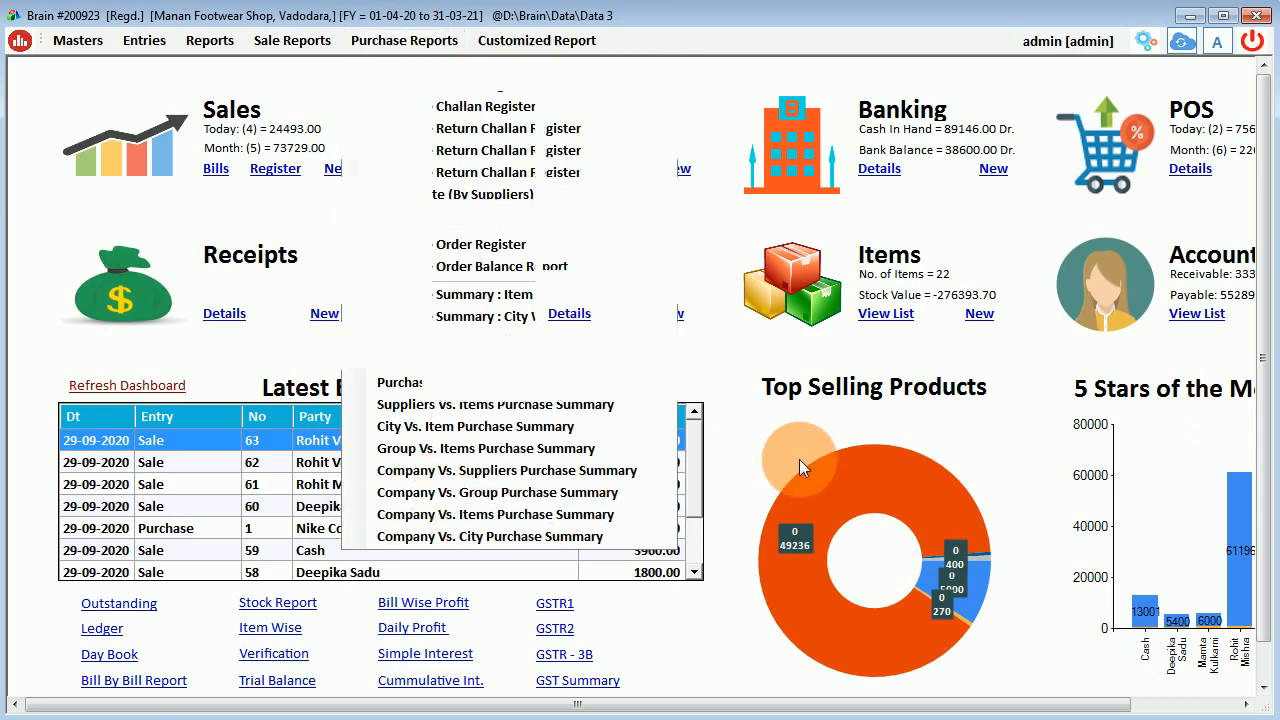
left_click(219, 40)
mouse_move(317, 456)
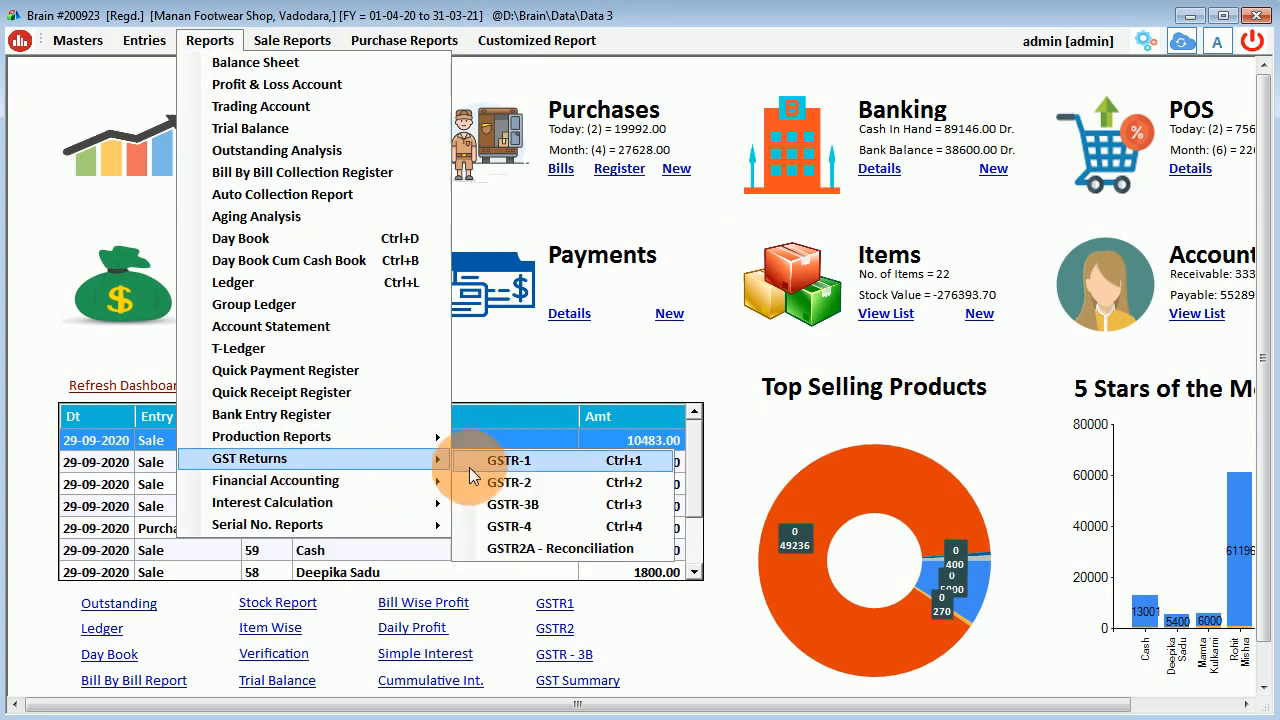
left_click(548, 466)
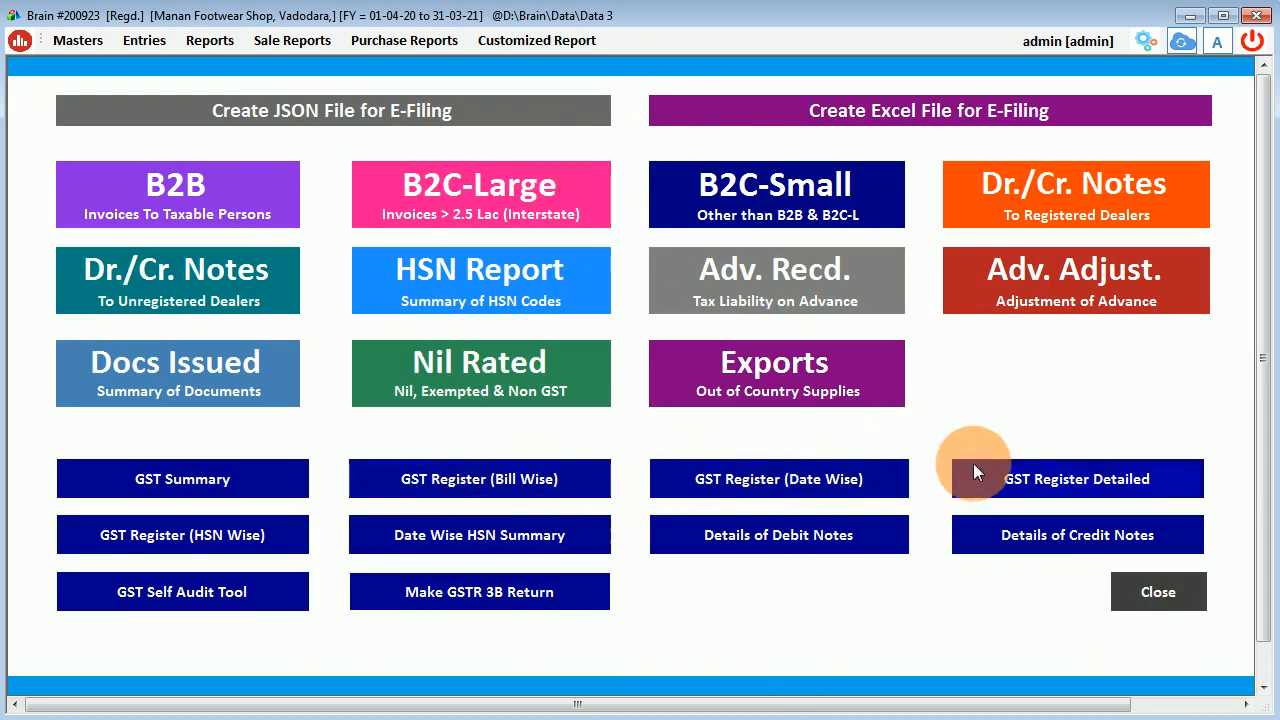
Close the GSTR-1 e-filing page after viewing its tiles.
left_click(1144, 588)
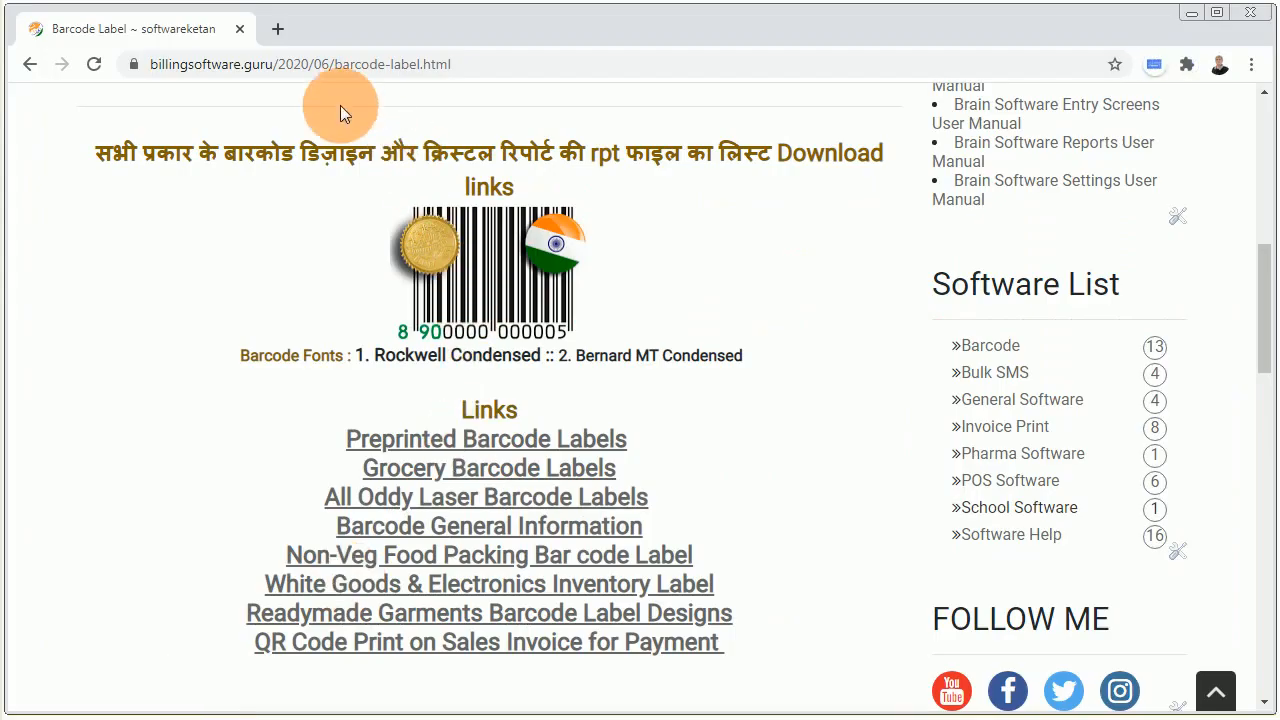
Go from the billingsoftware.guru home page to Retail N Wholesale > Footwear Shop Software.
left_click_drag(1265, 340, 1237, 130)
left_click(100, 152)
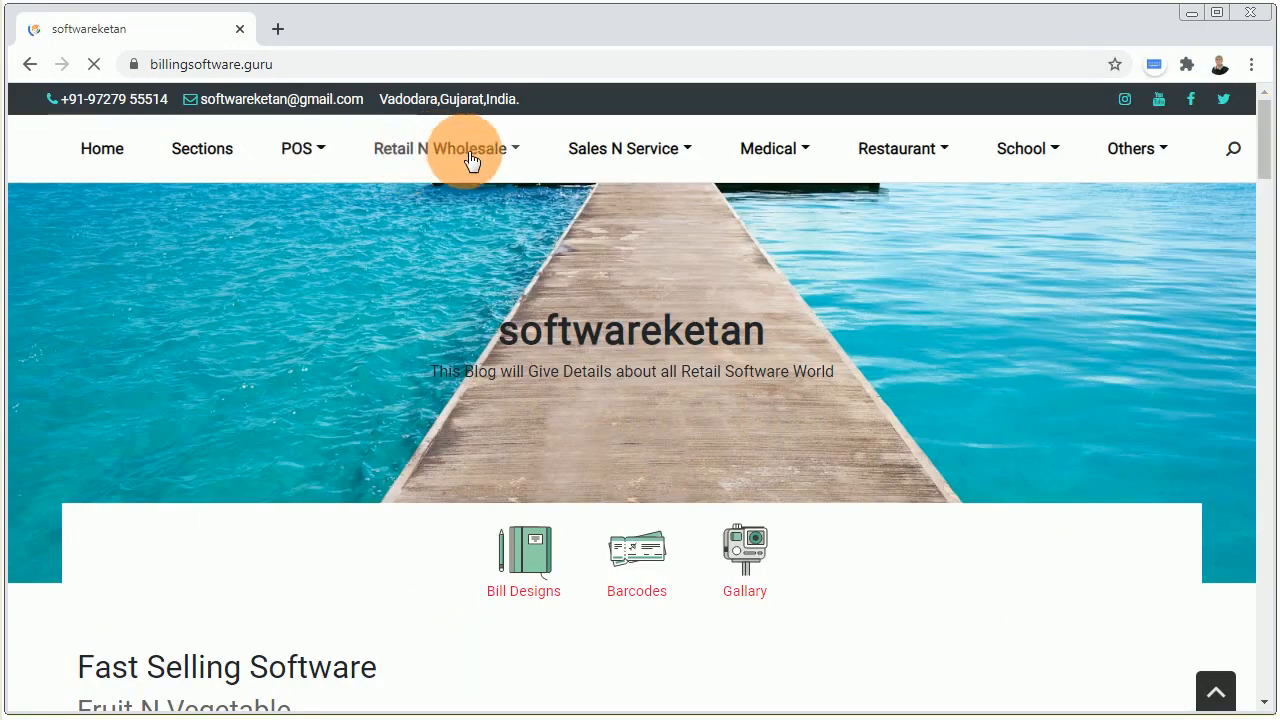
left_click(515, 152)
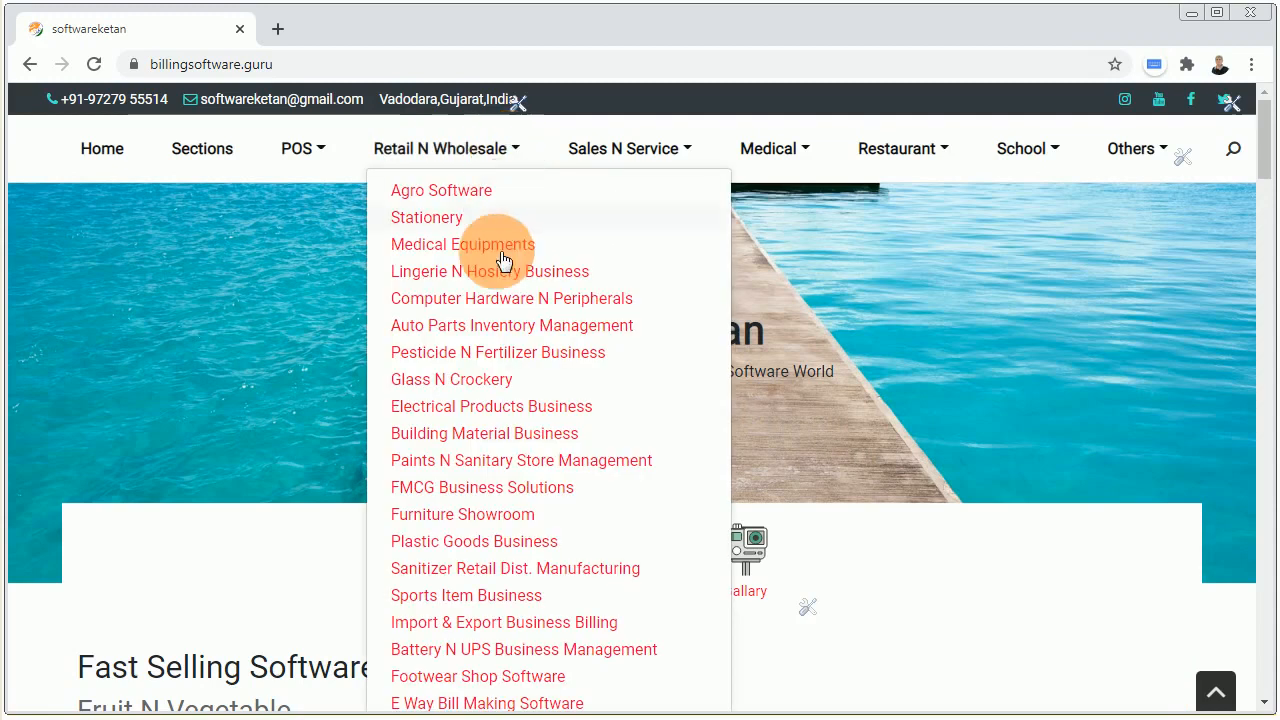
left_click(521, 678)
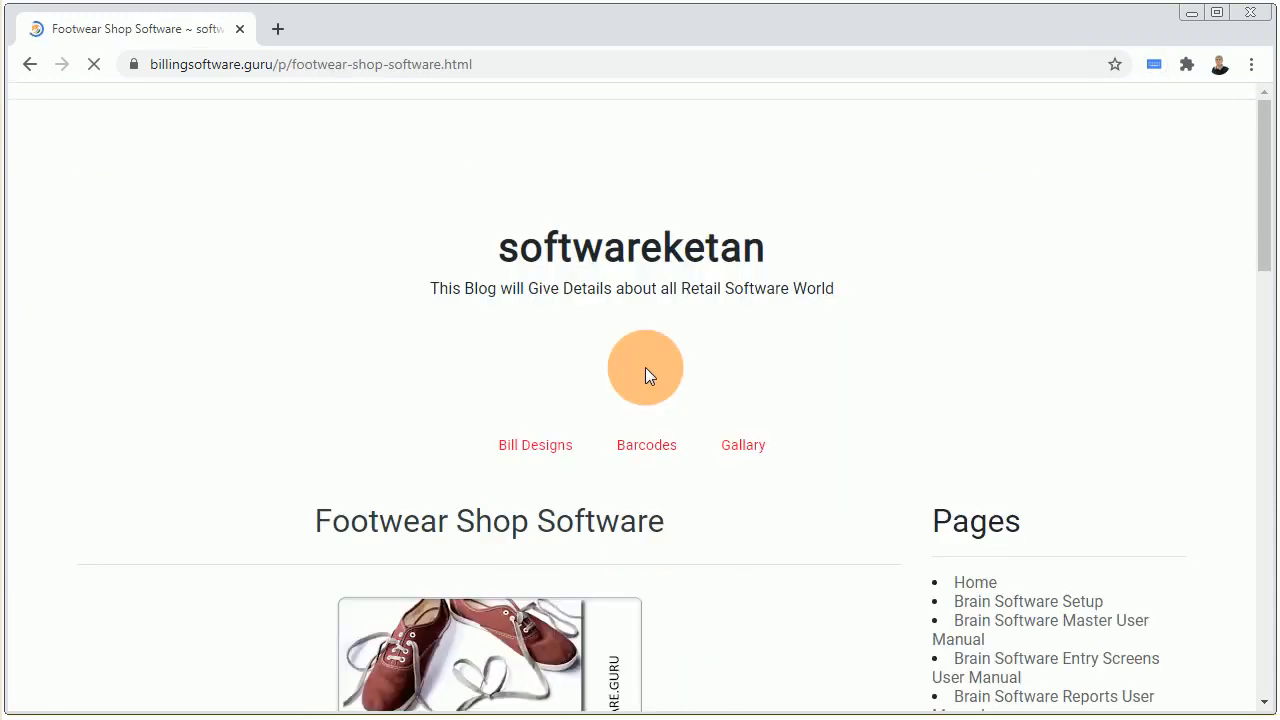
Start the free demo Download, opening the Brain Software Setup page in a new tab.
scroll(645, 374, "down", 2)
scroll(645, 373, "down", 4)
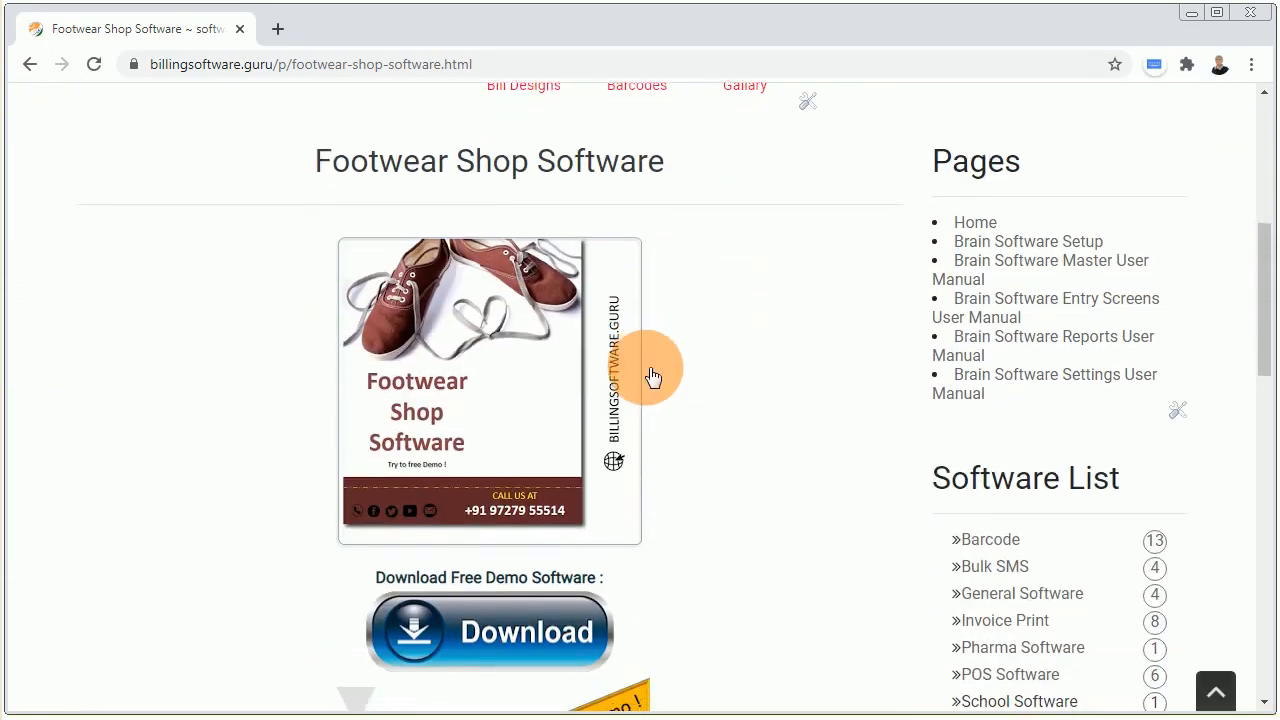
left_click(475, 538)
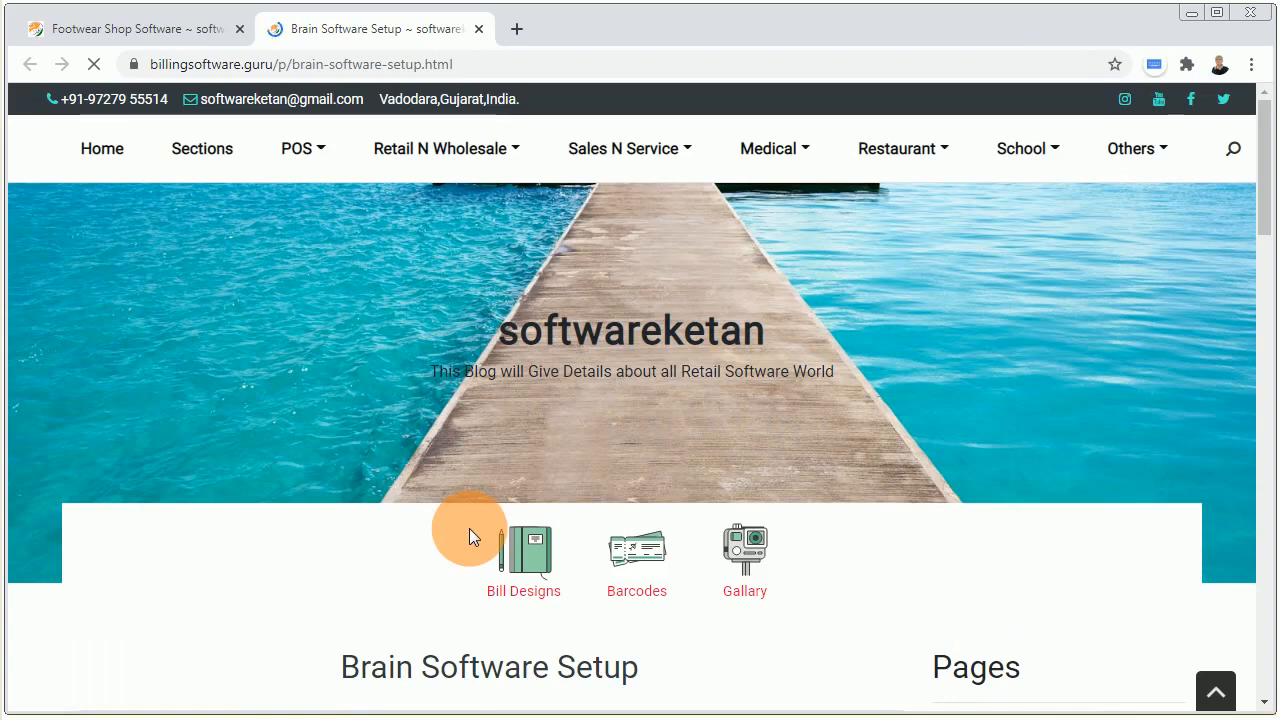
scroll(469, 530, "down", 5)
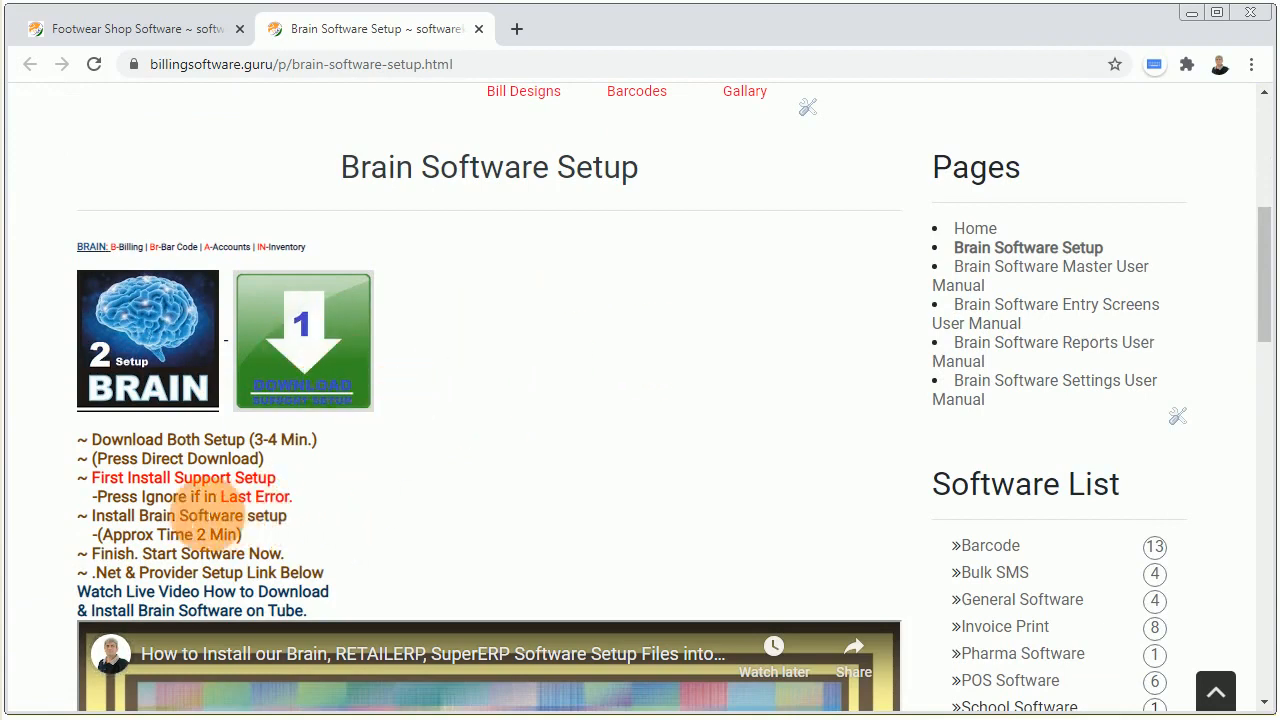
left_click_drag(114, 504, 268, 508)
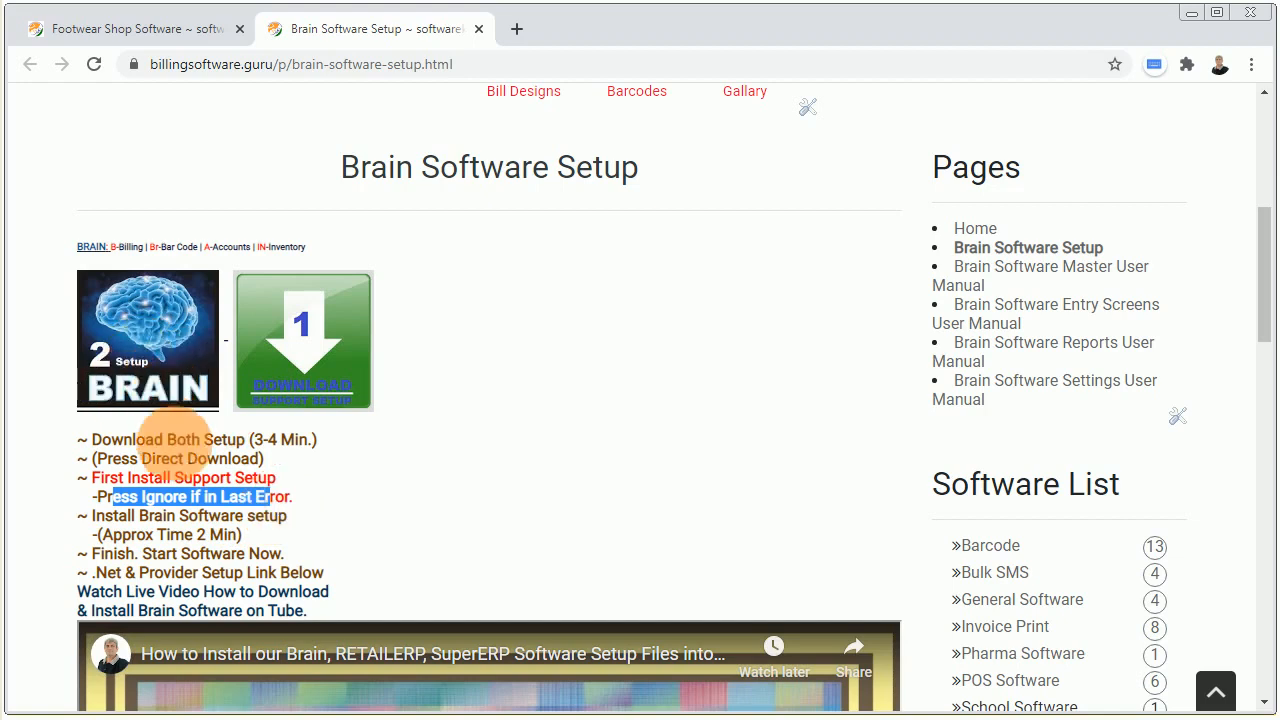
left_click(180, 447)
scroll(200, 455, "down", 3)
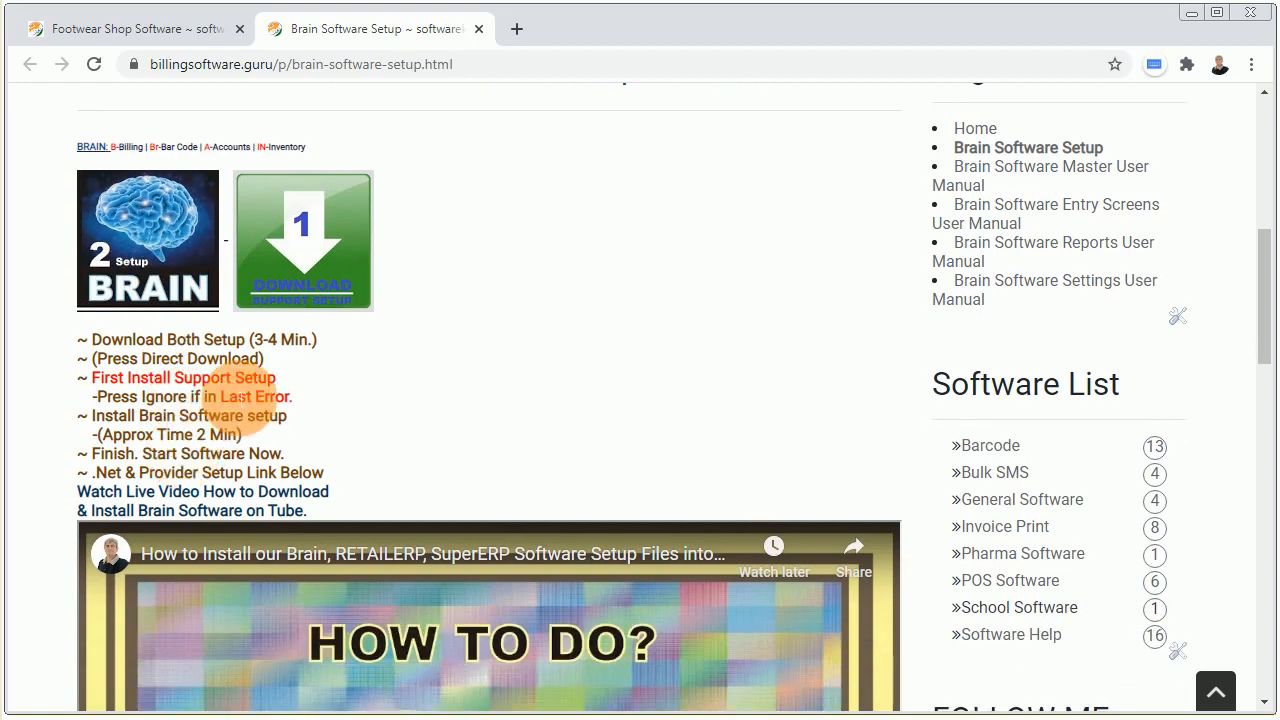
scroll(250, 390, "down", 1)
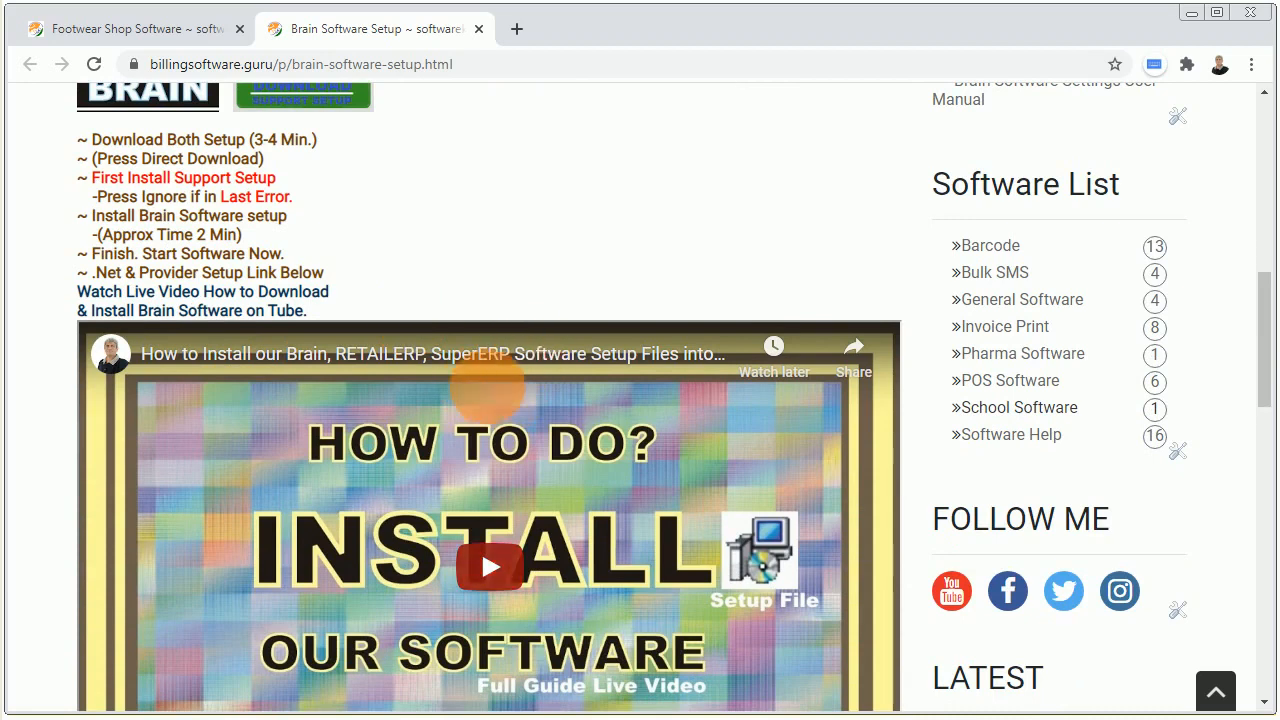
scroll(455, 427, "down", 2)
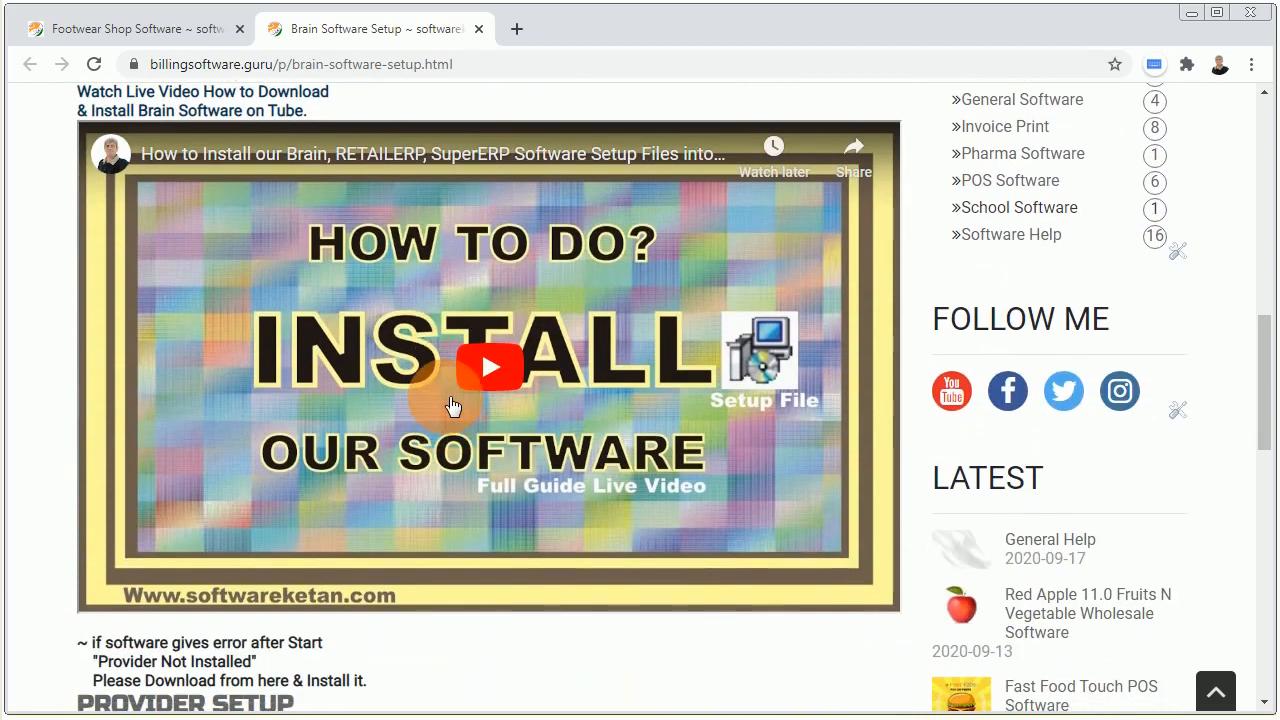
scroll(454, 427, "down", 1)
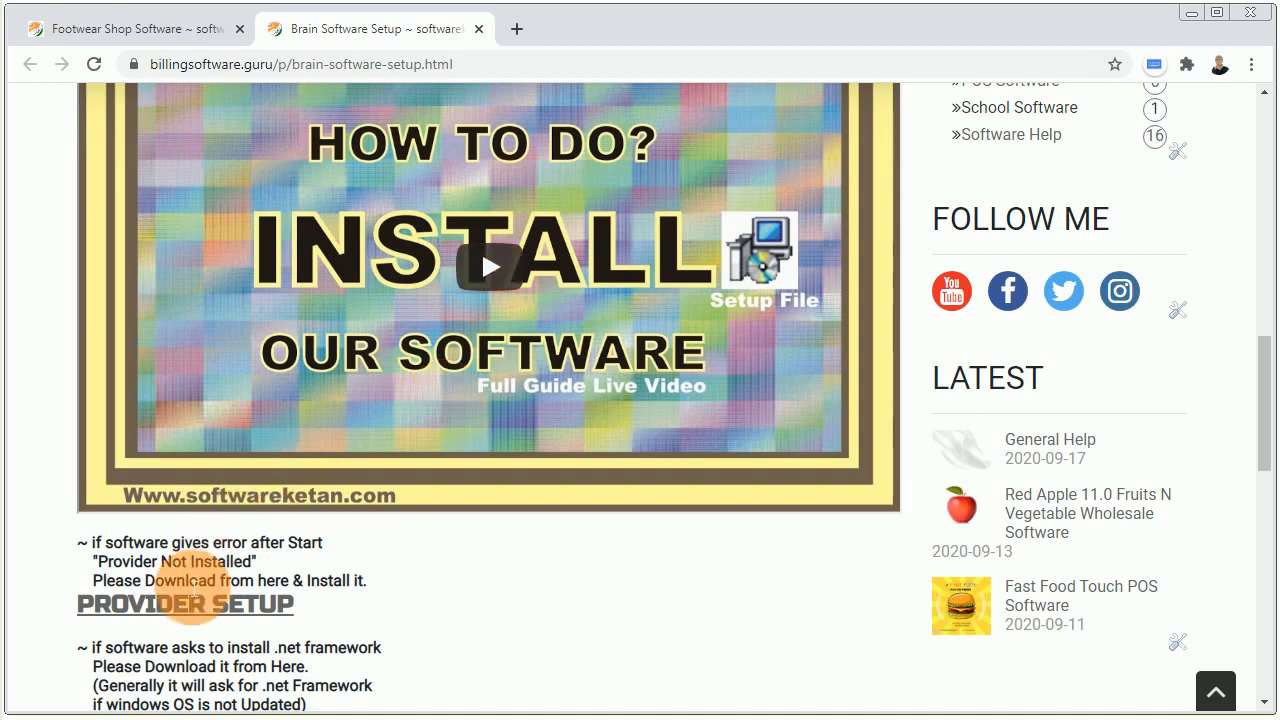
left_click_drag(185, 543, 205, 568)
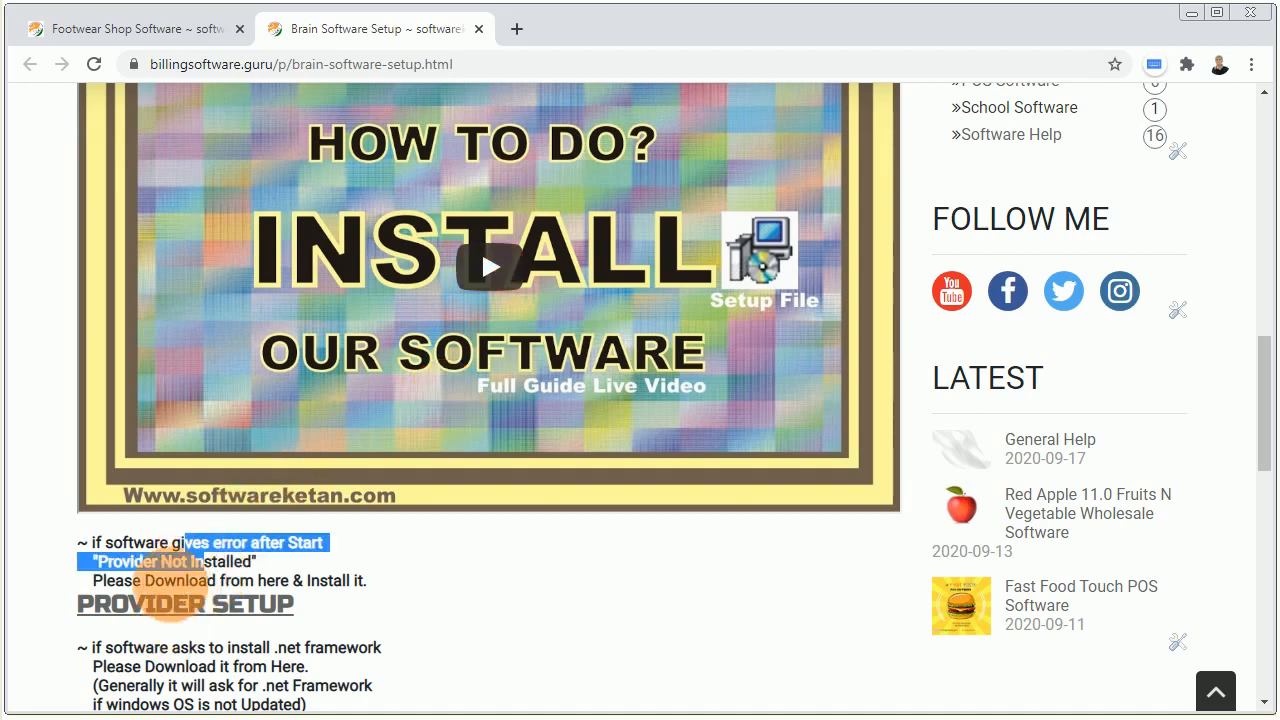
left_click_drag(209, 648, 222, 667)
scroll(222, 667, "down", 1)
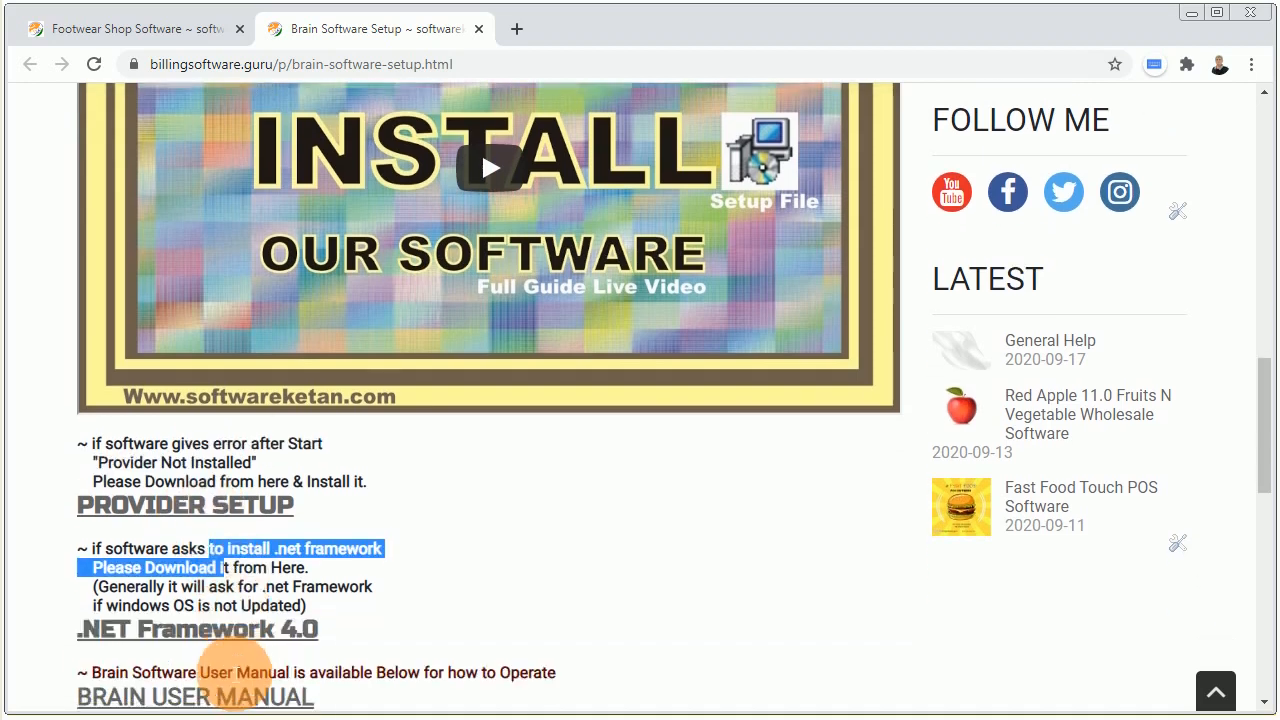
left_click(315, 618)
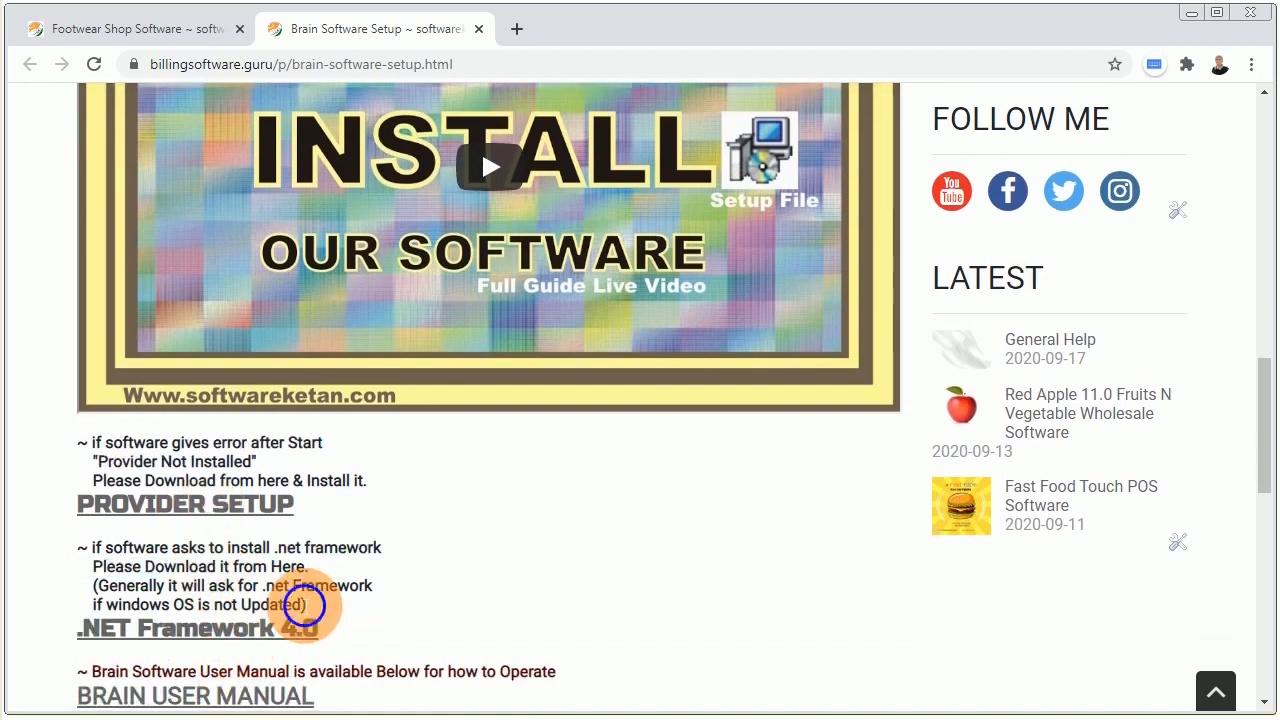
left_click_drag(293, 605, 217, 586)
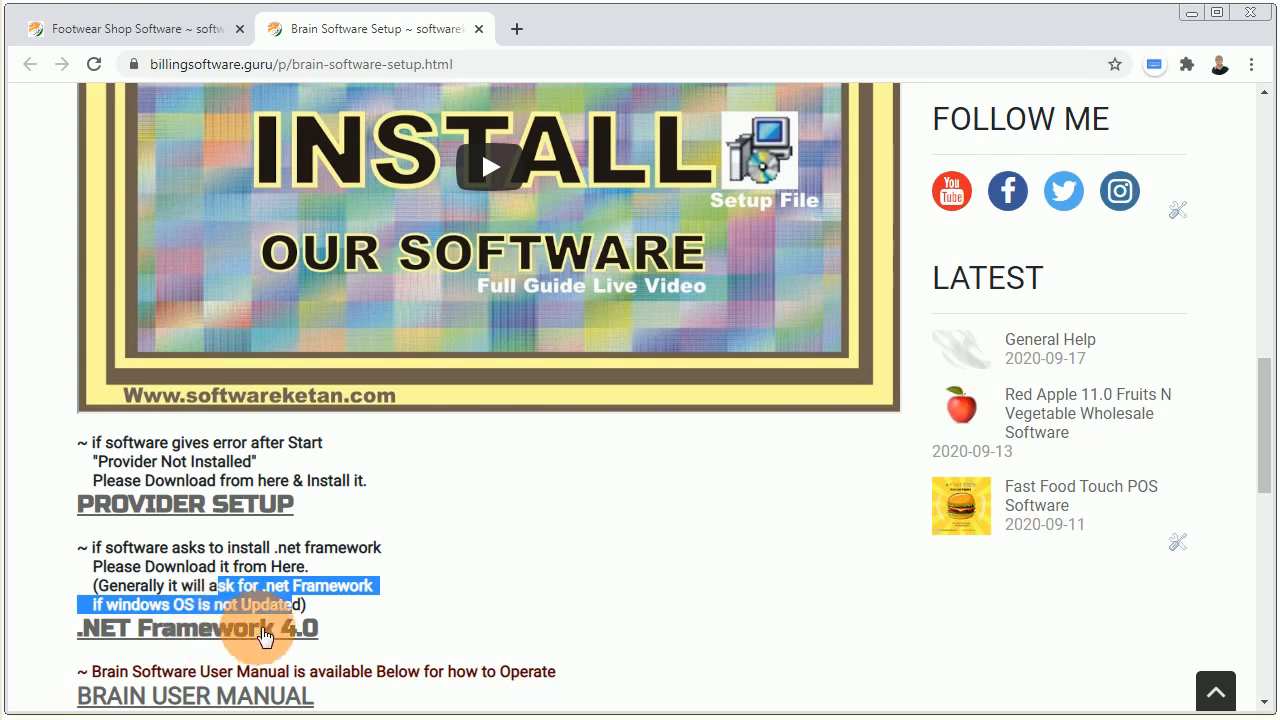
scroll(263, 636, "down", 1)
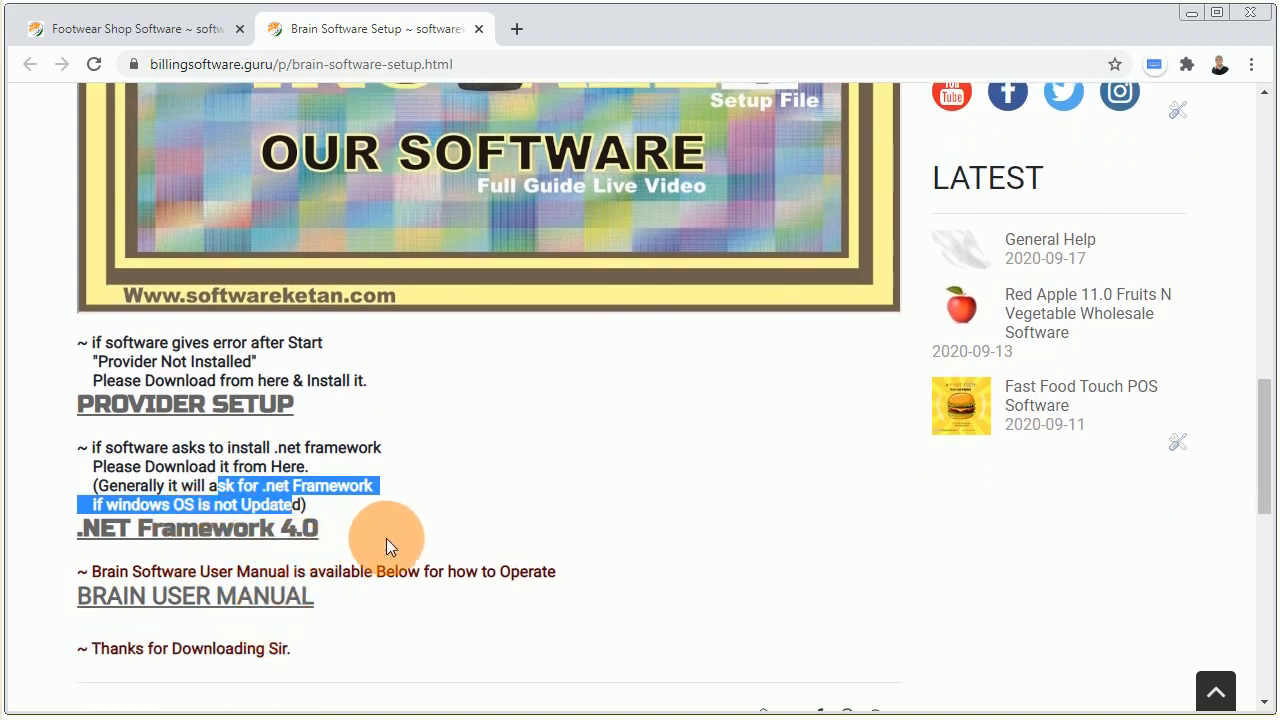
scroll(408, 463, "down", 1)
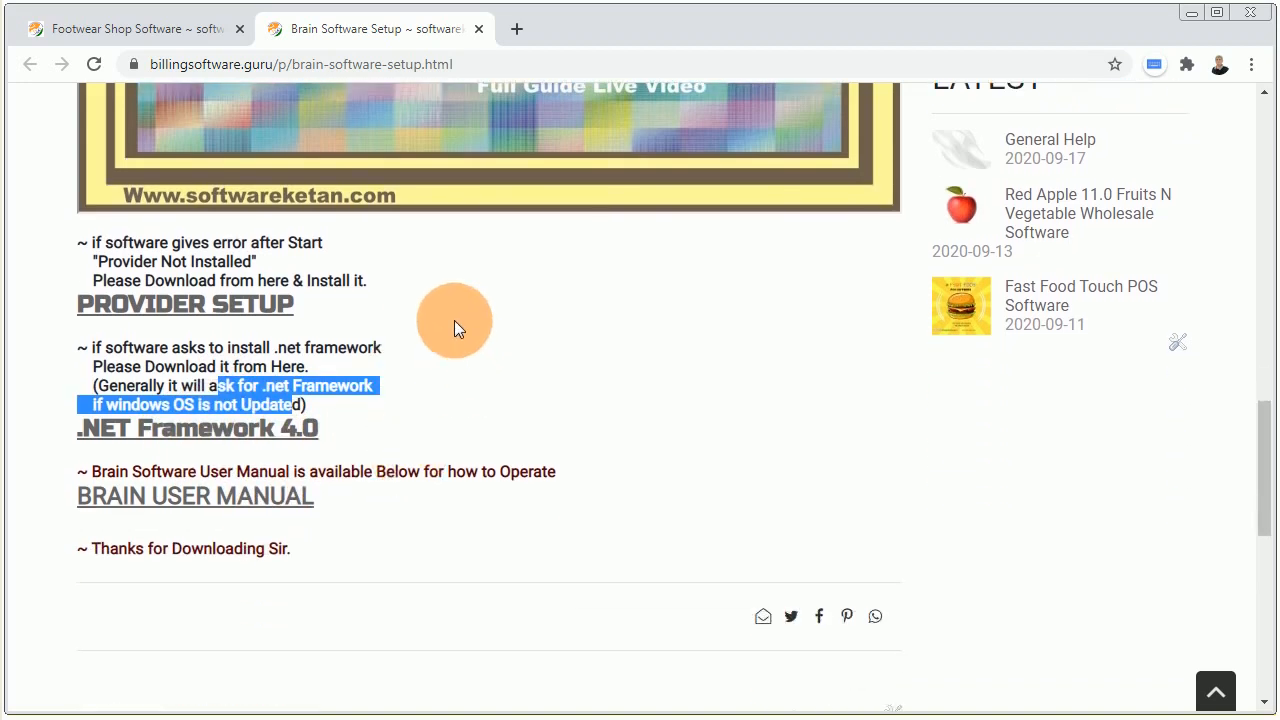
Open the Brain User Manual in a new tab and scroll through its contents.
left_click(220, 497)
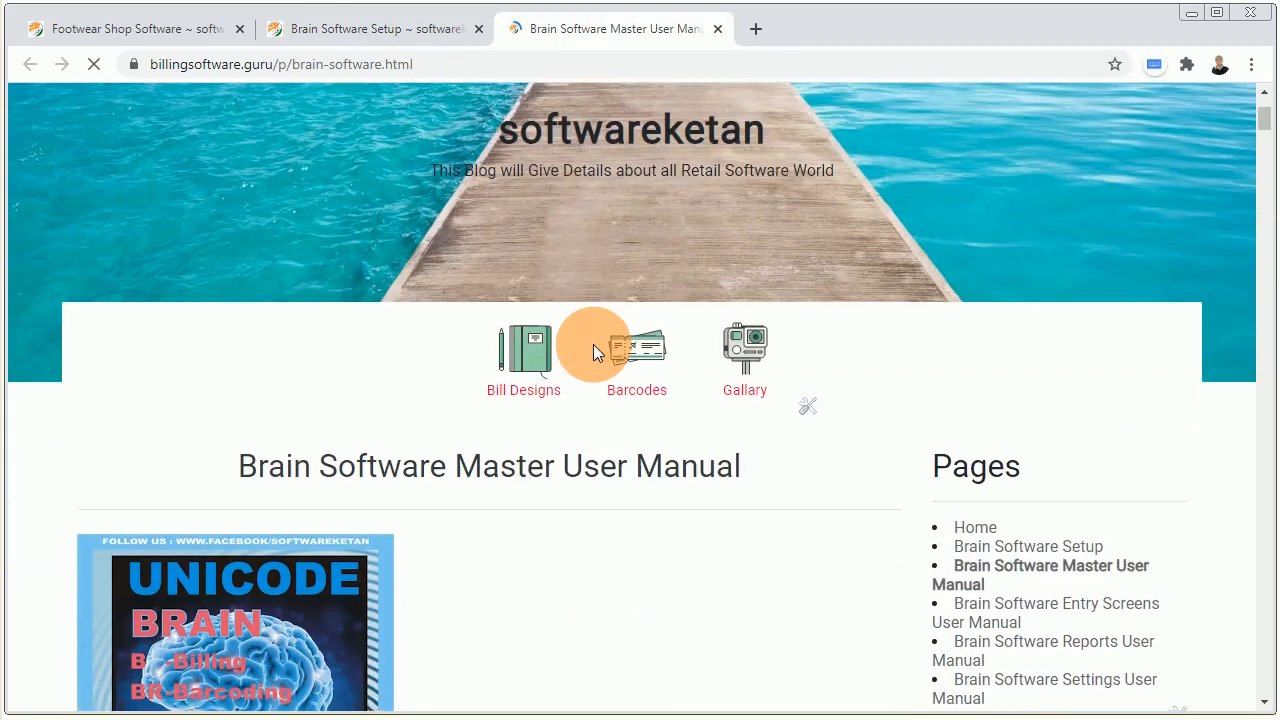
scroll(593, 344, "down", 2)
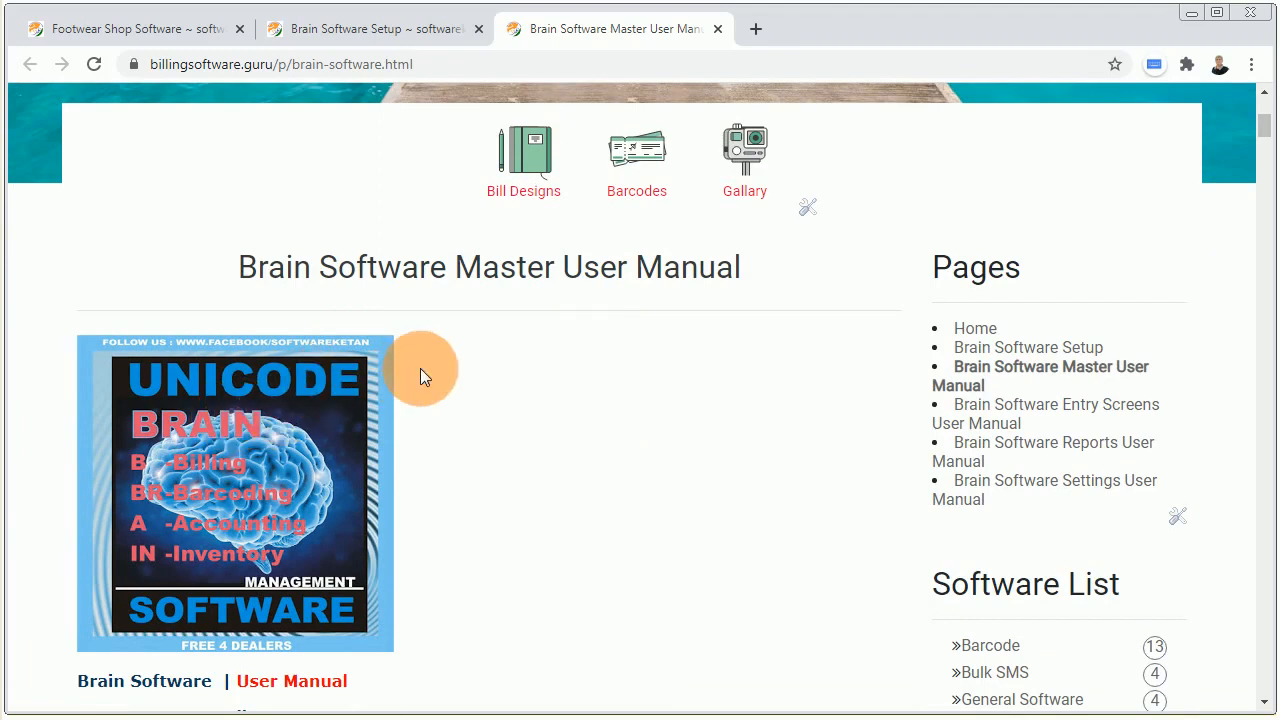
scroll(484, 490, "down", 1)
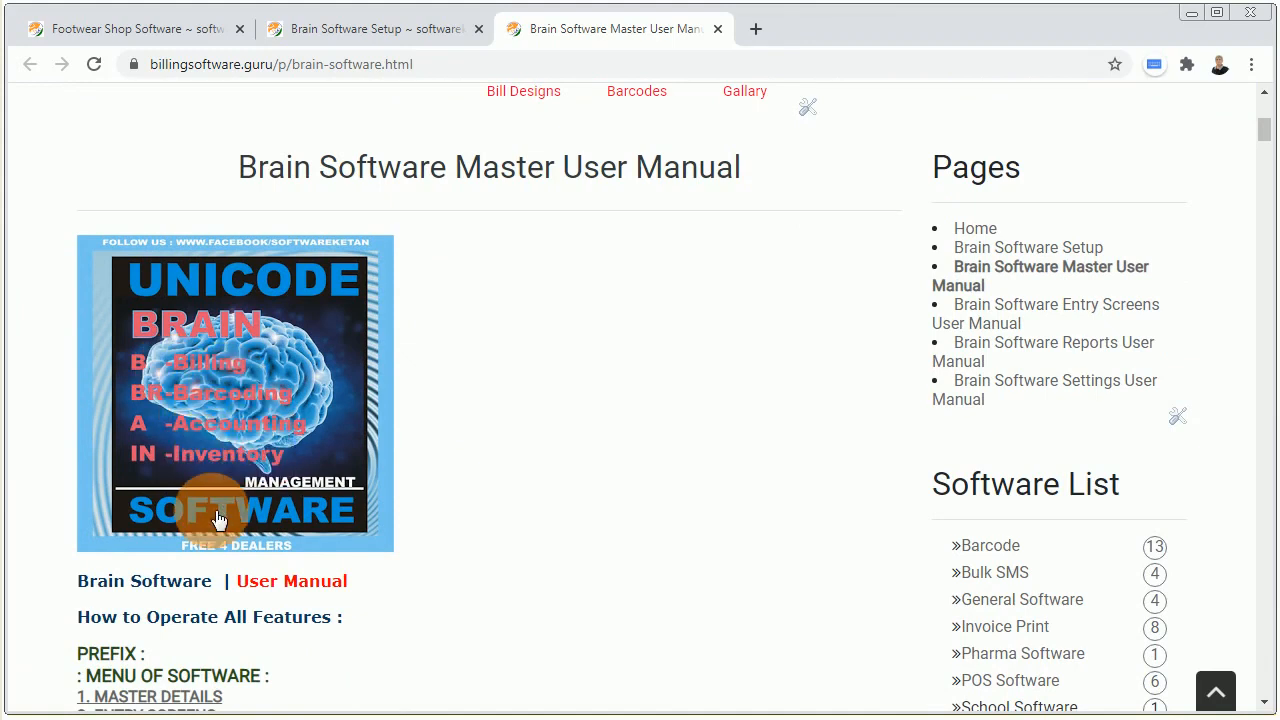
scroll(210, 515, "down", 2)
scroll(205, 517, "down", 1)
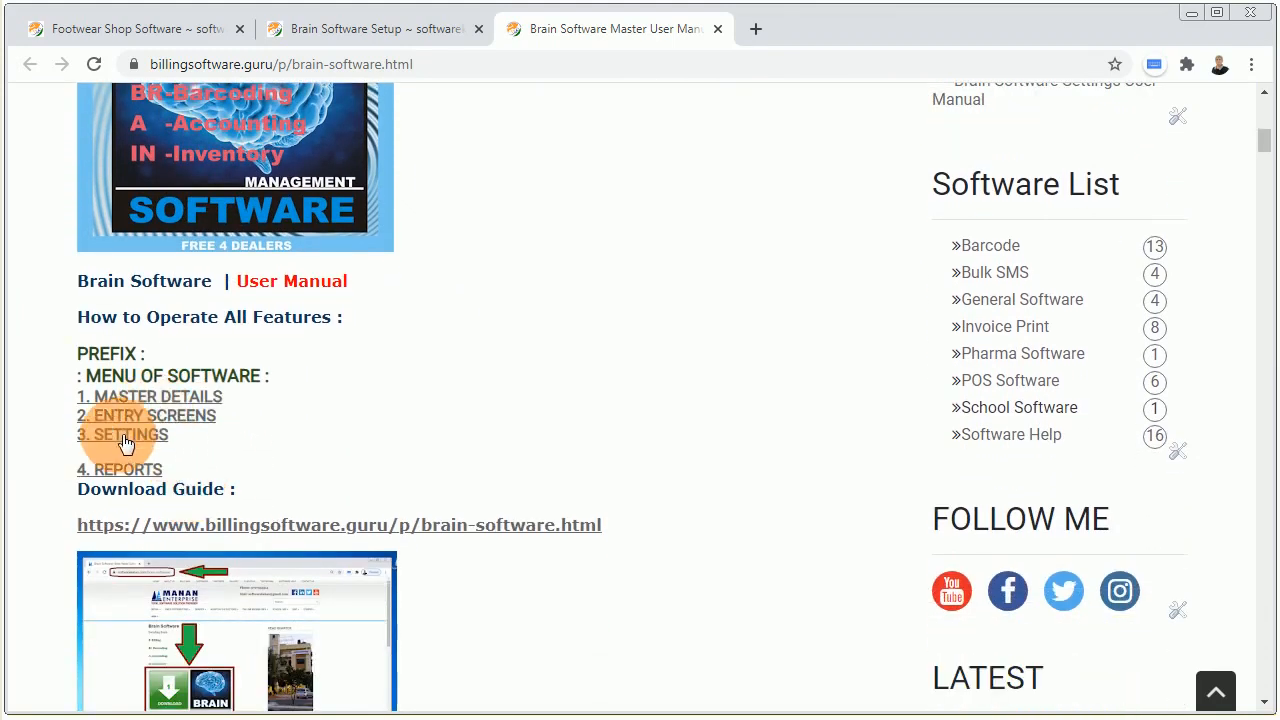
scroll(313, 472, "down", 4)
scroll(385, 420, "down", 4)
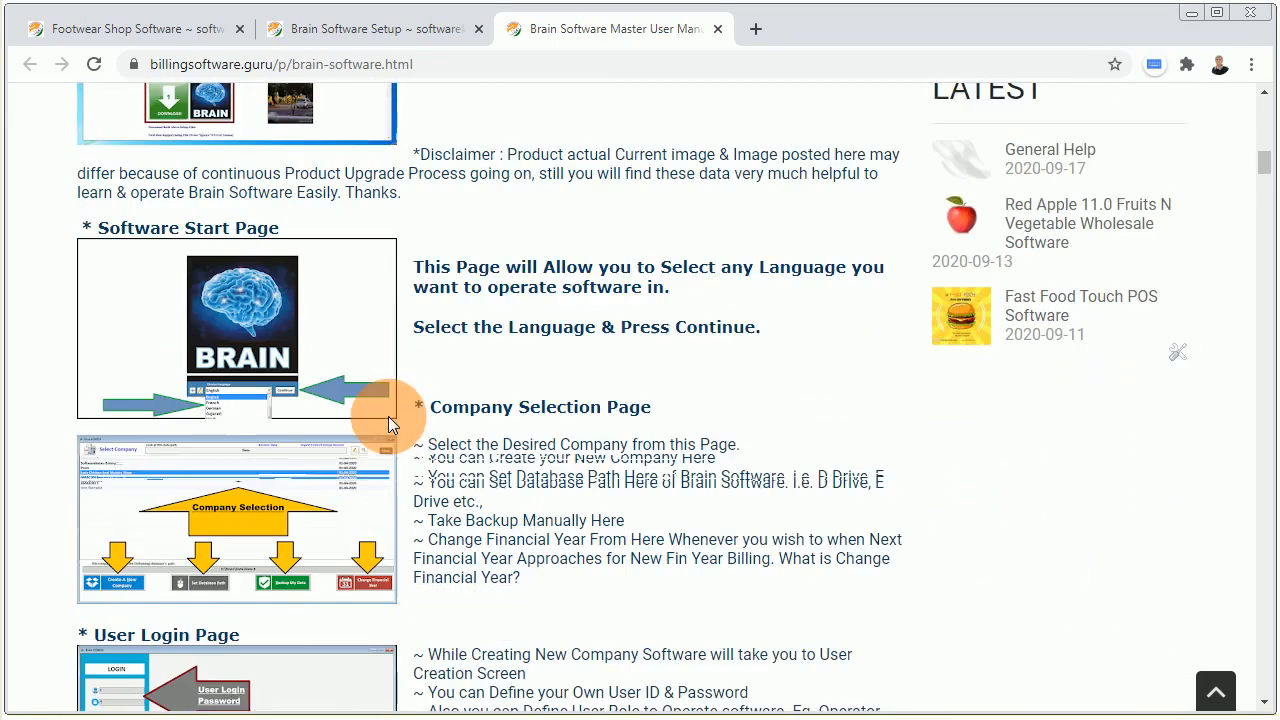
scroll(243, 457, "down", 4)
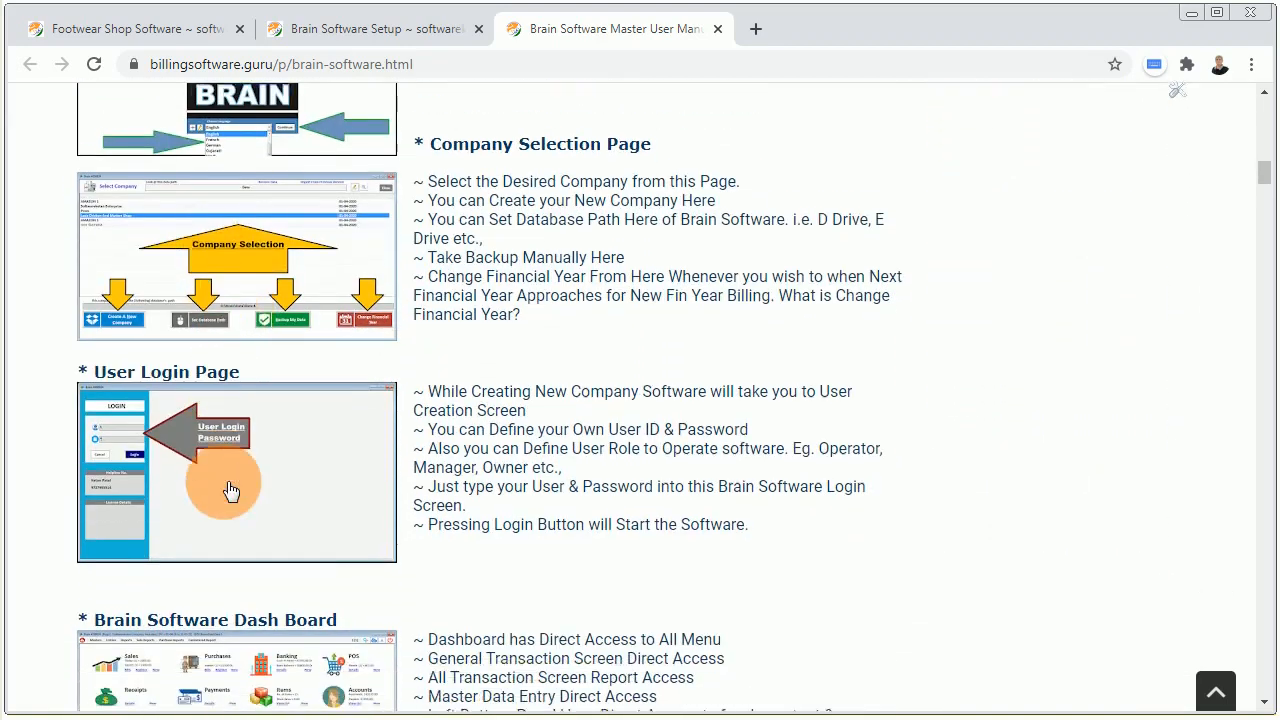
scroll(300, 350, "down", 6)
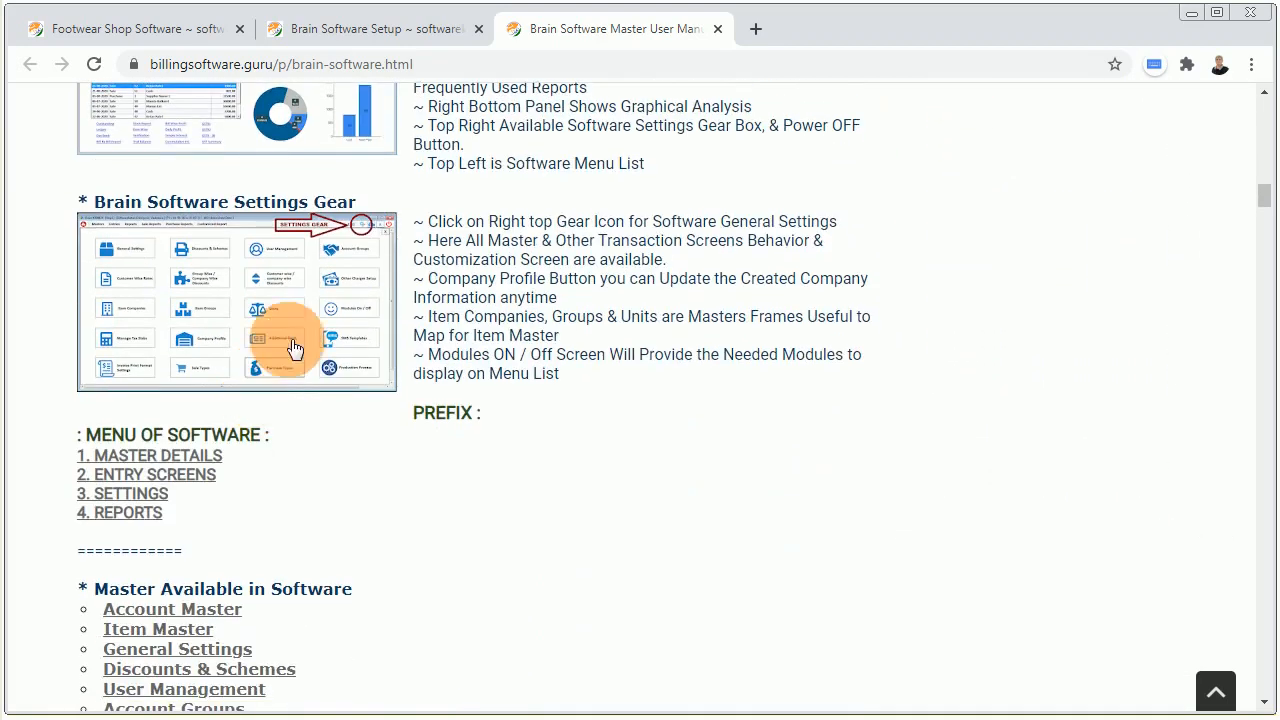
scroll(280, 308, "down", 2)
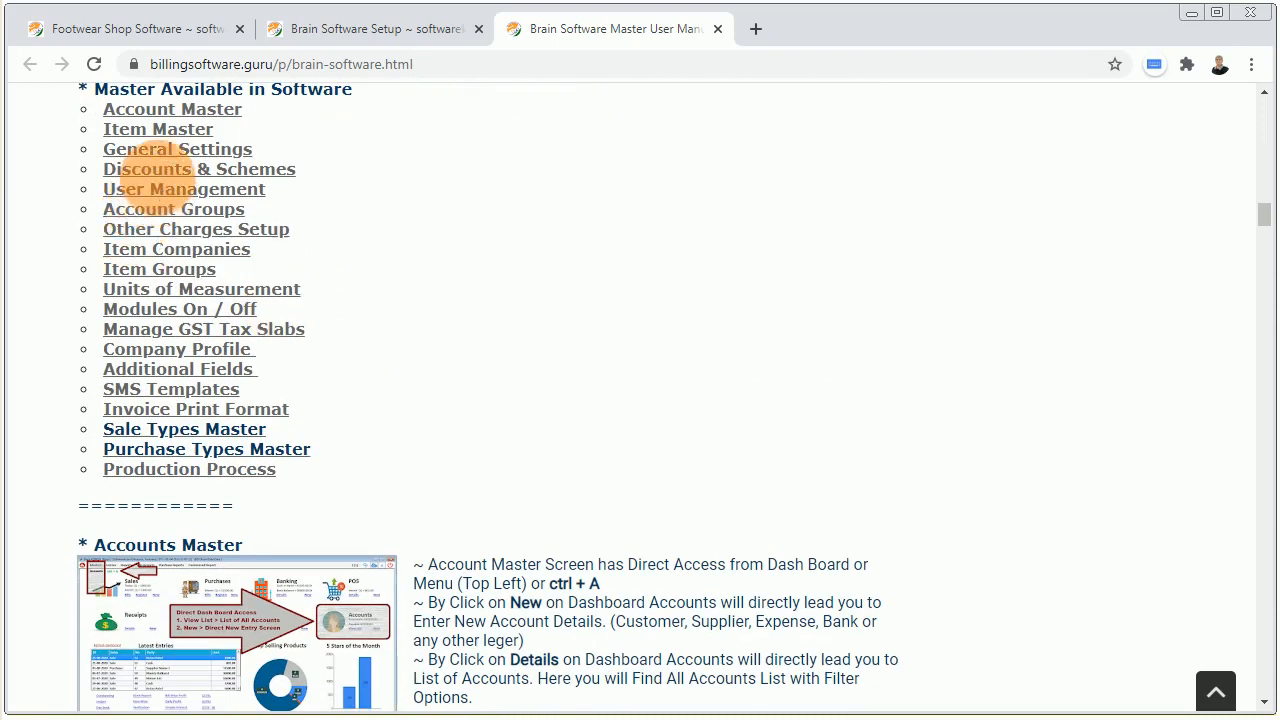
Jump to the Discounts & Schemes section, then return to the manual's top.
left_click(165, 178)
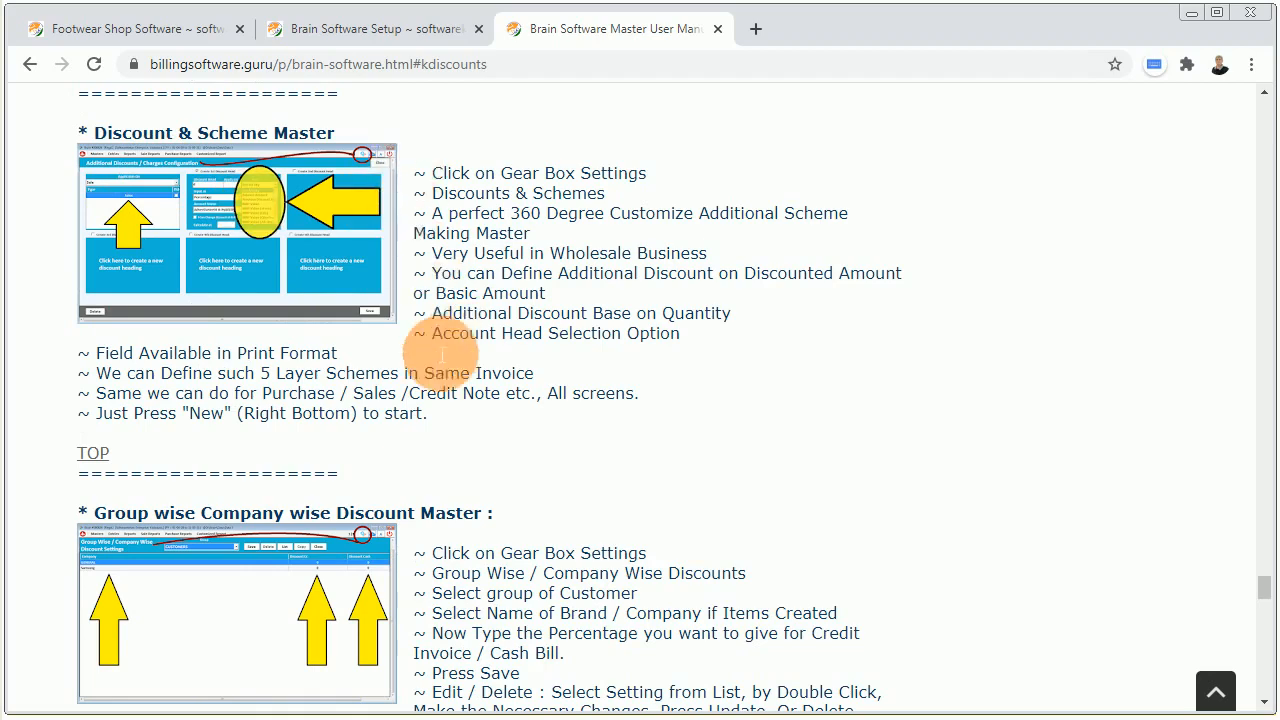
scroll(405, 380, "down", 5)
scroll(371, 349, "up", 3)
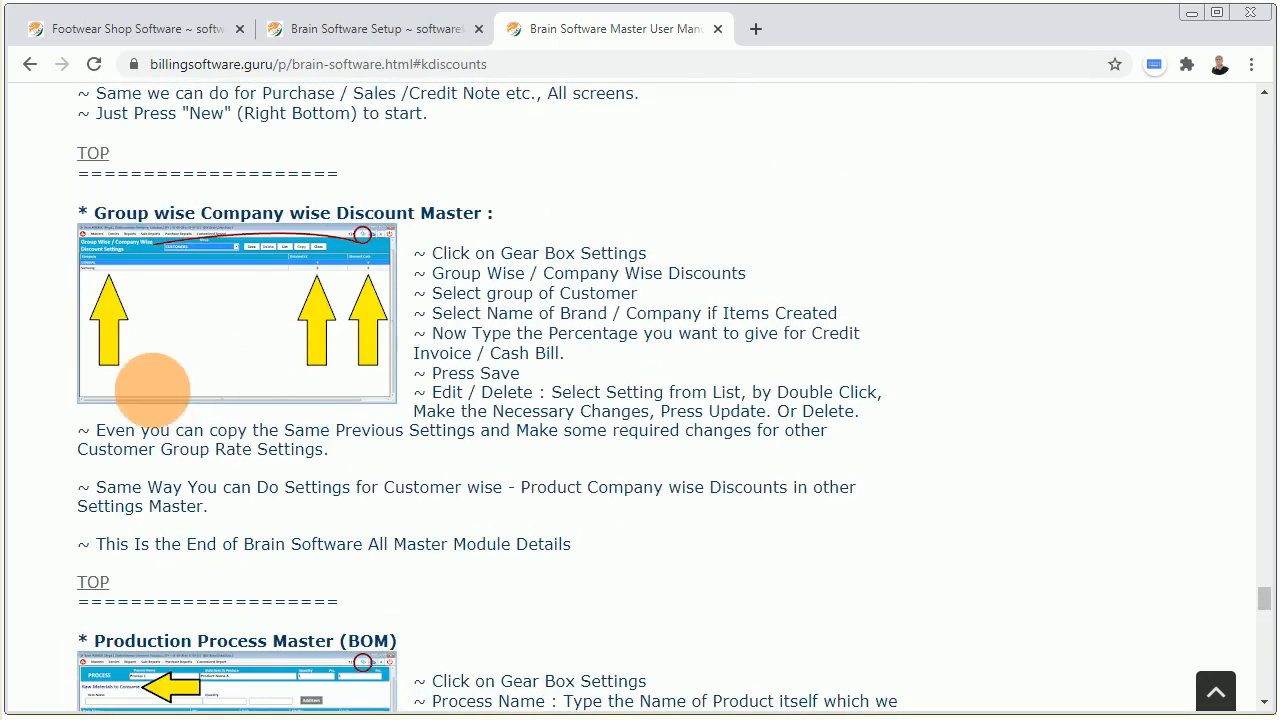
left_click(93, 153)
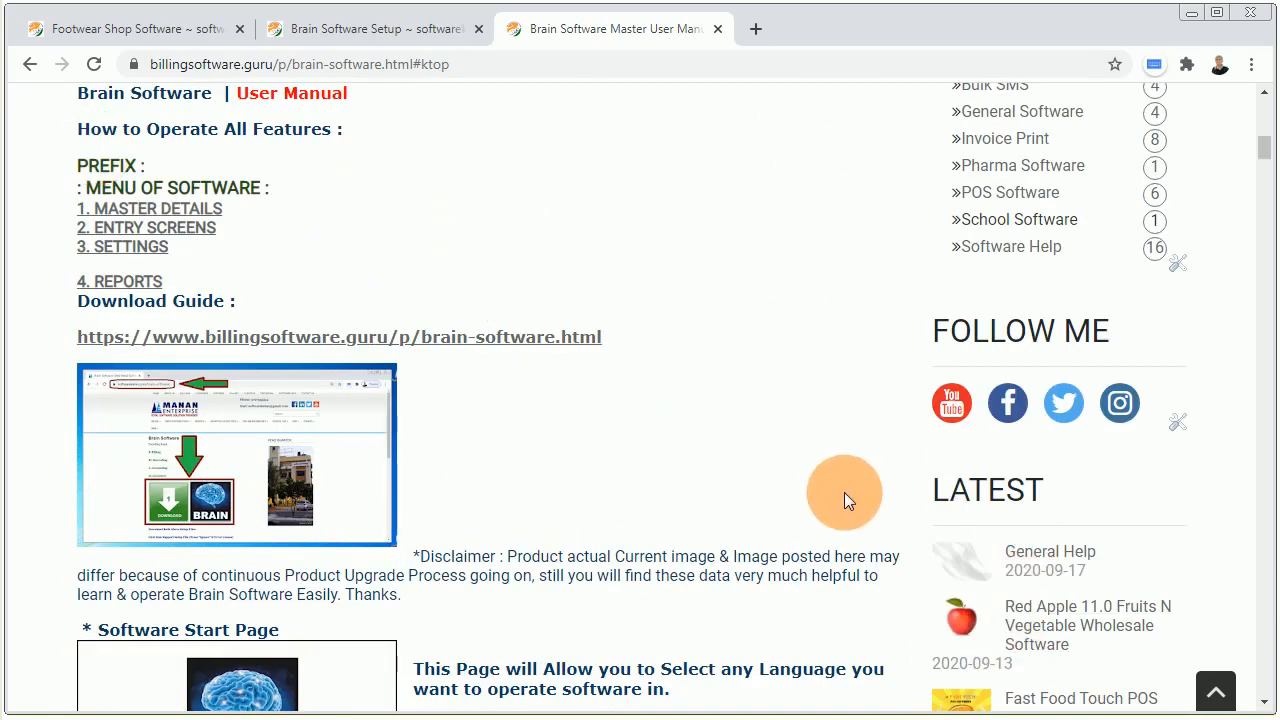
scroll(844, 492, "up", 2)
scroll(844, 492, "up", 6)
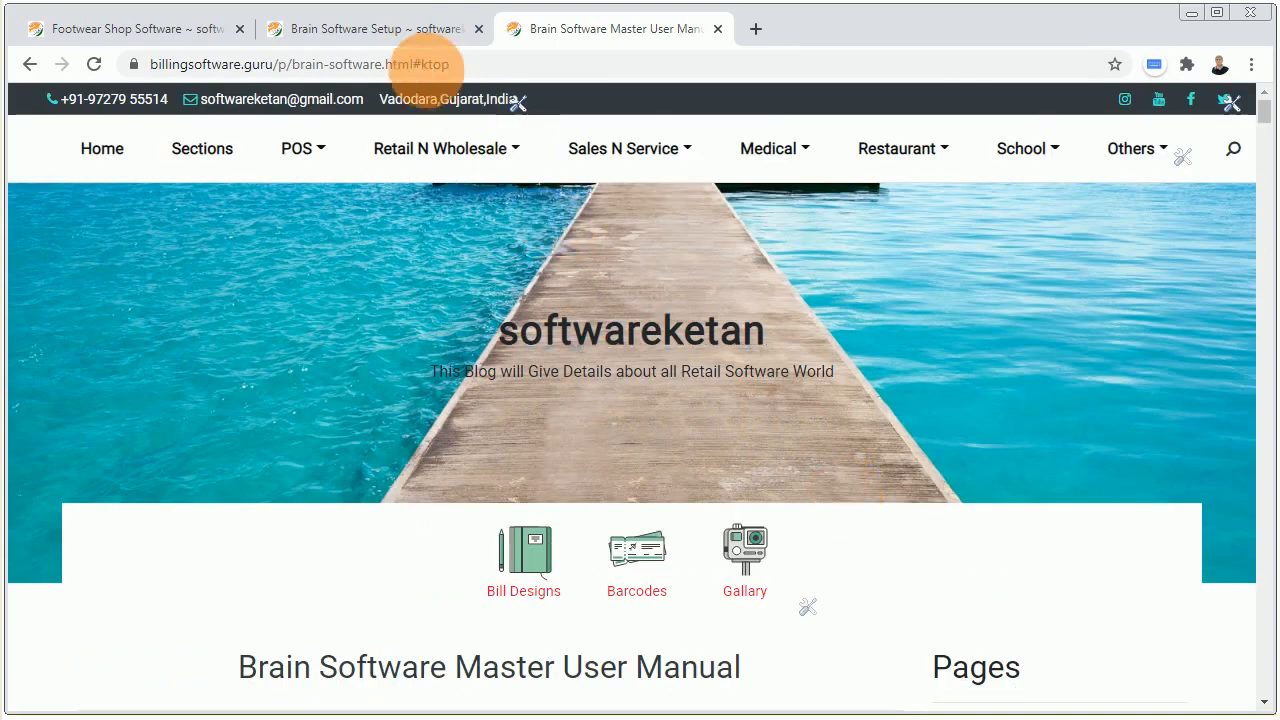
Switch back to the Footwear Shop Software tab and look over its free demo Download section.
left_click(358, 33)
left_click(180, 32)
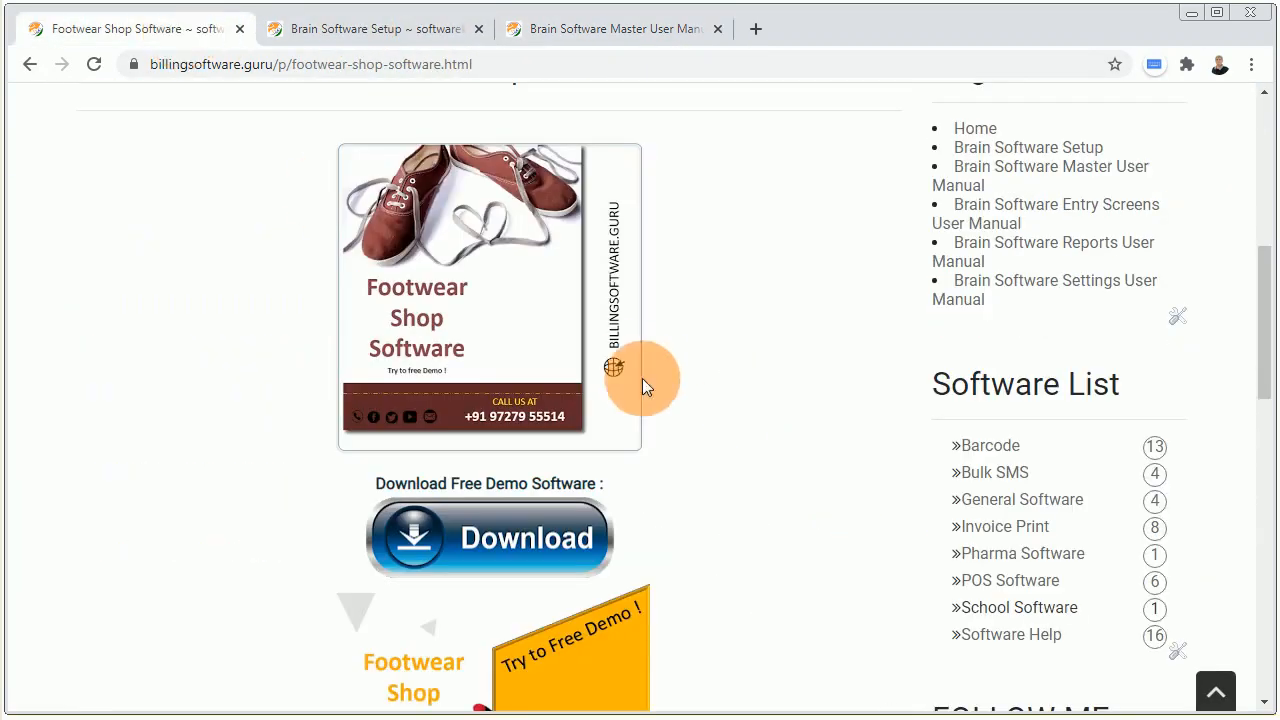
scroll(640, 378, "up", 5)
scroll(575, 383, "down", 4)
scroll(580, 380, "down", 4)
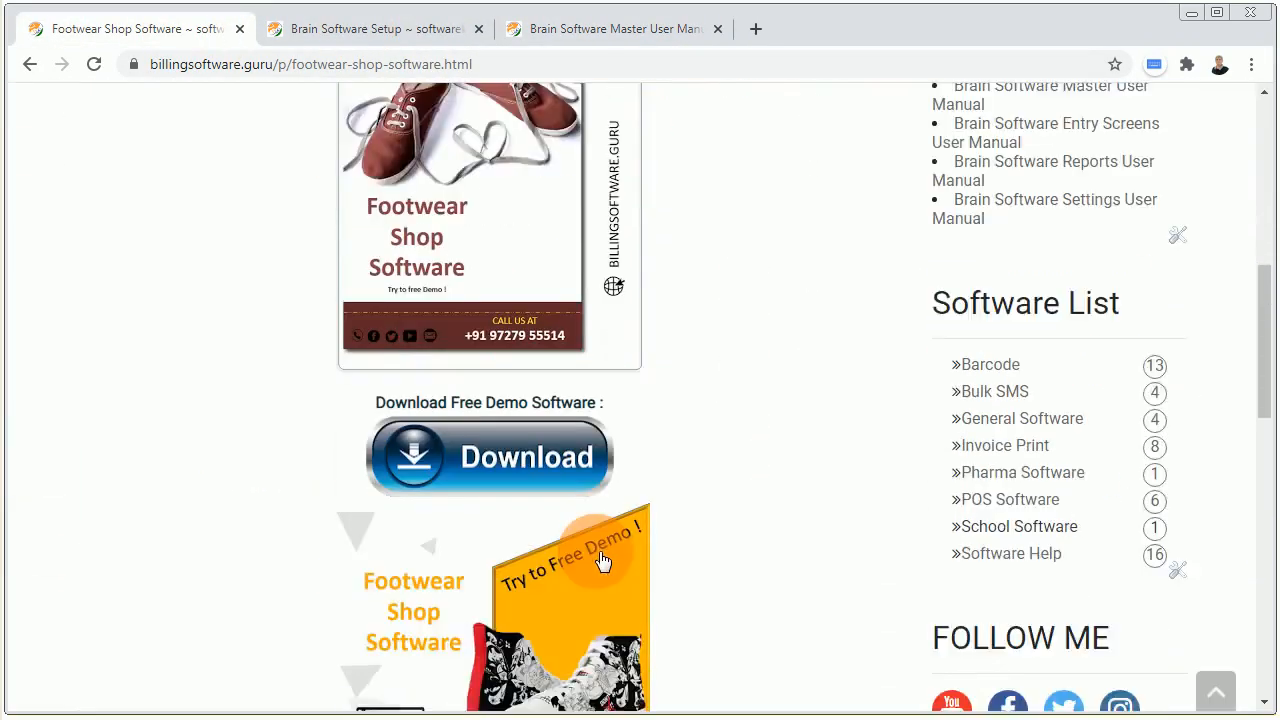
scroll(797, 495, "up", 8)
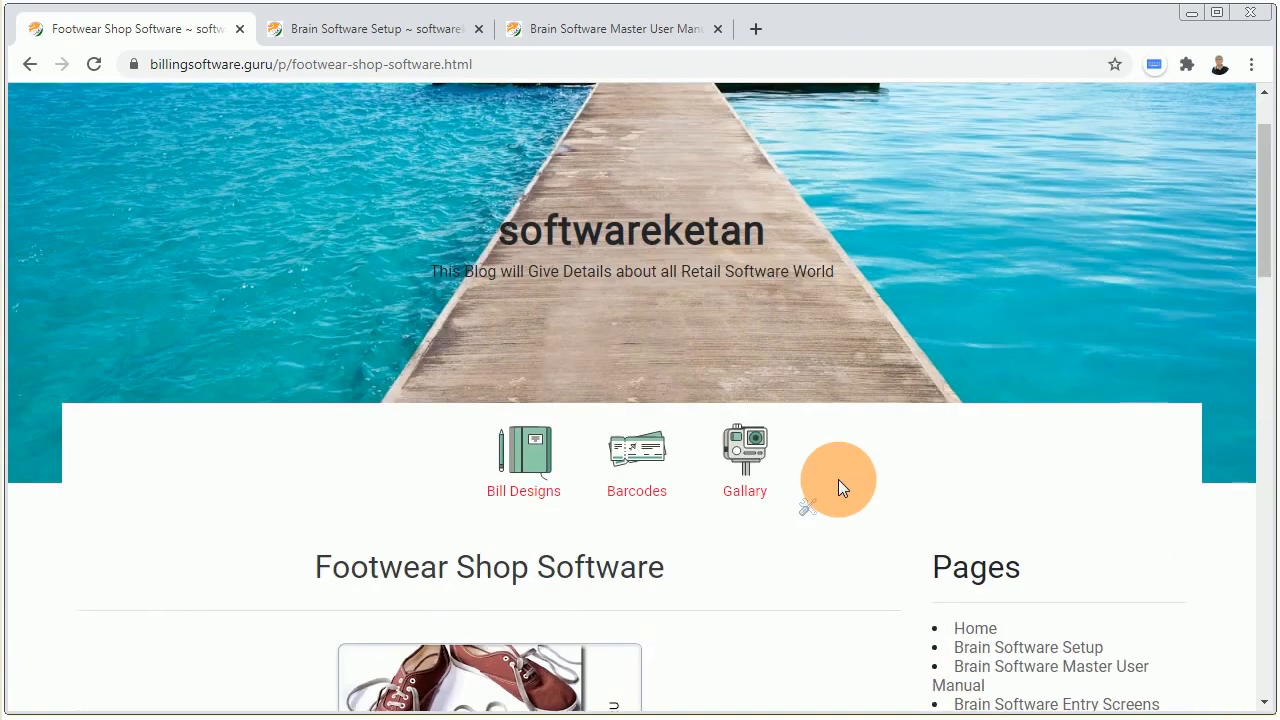